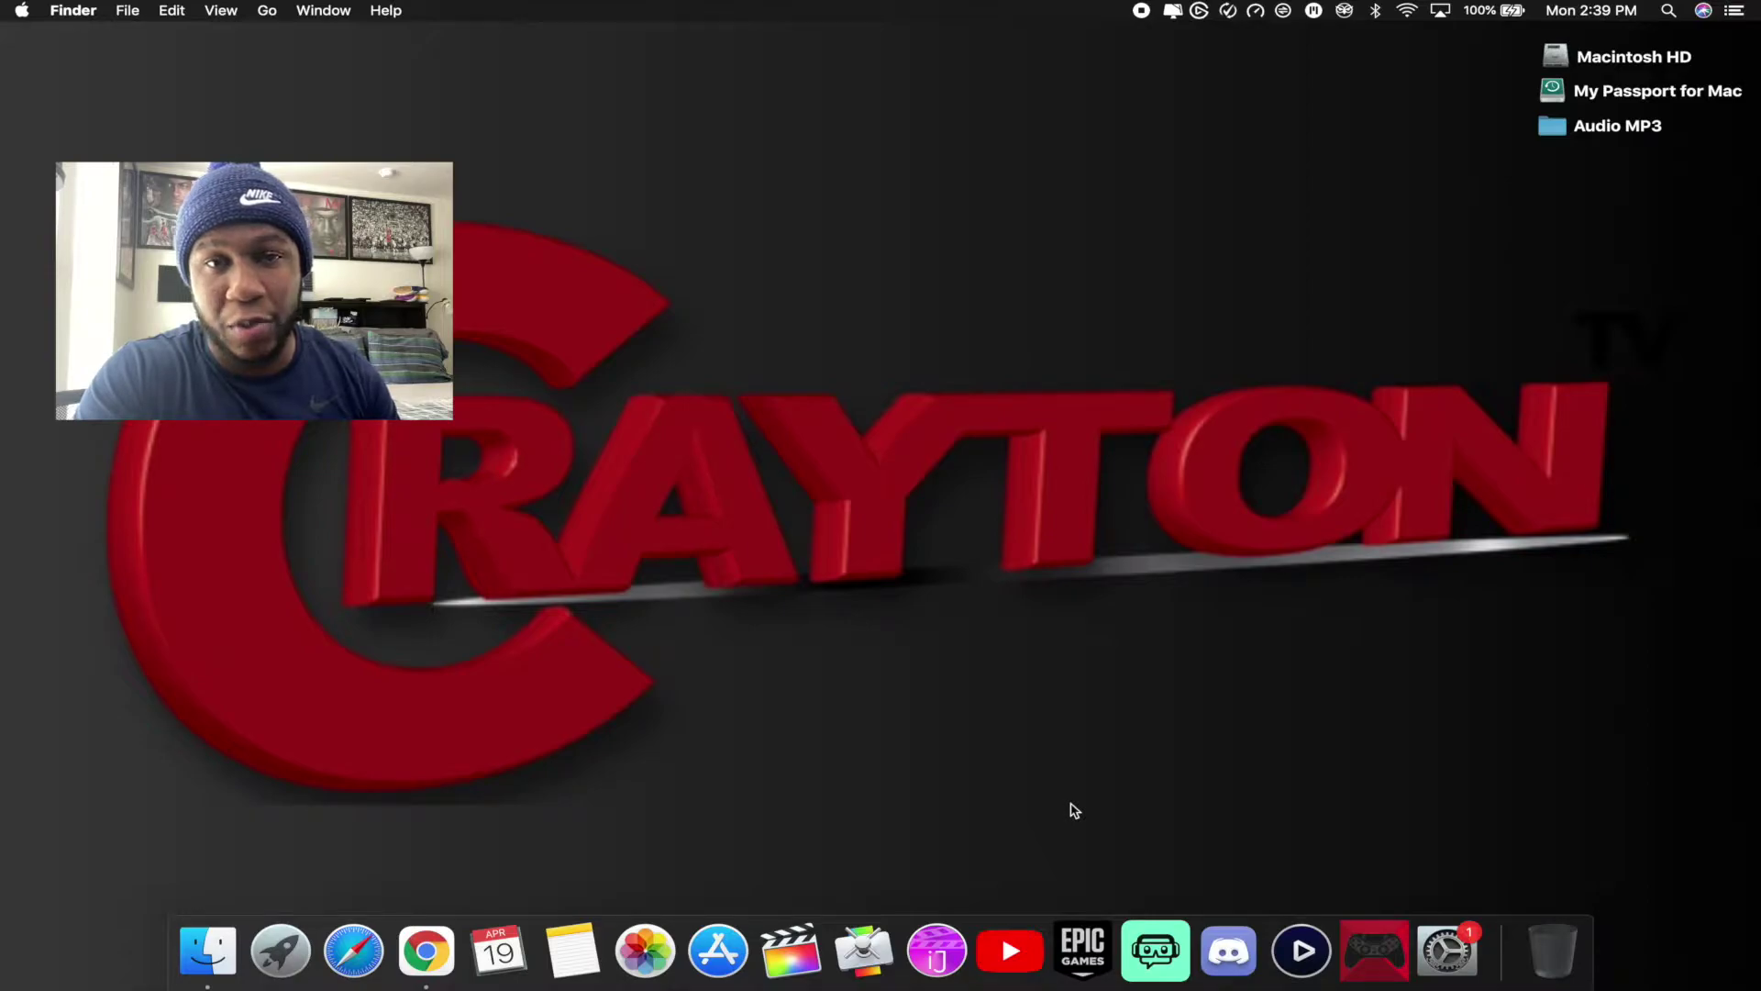
- Open Streamlabs OBS and add a new scene named "Main/ Game"
{"action": "left_click", "coordinate": [1174, 942]}
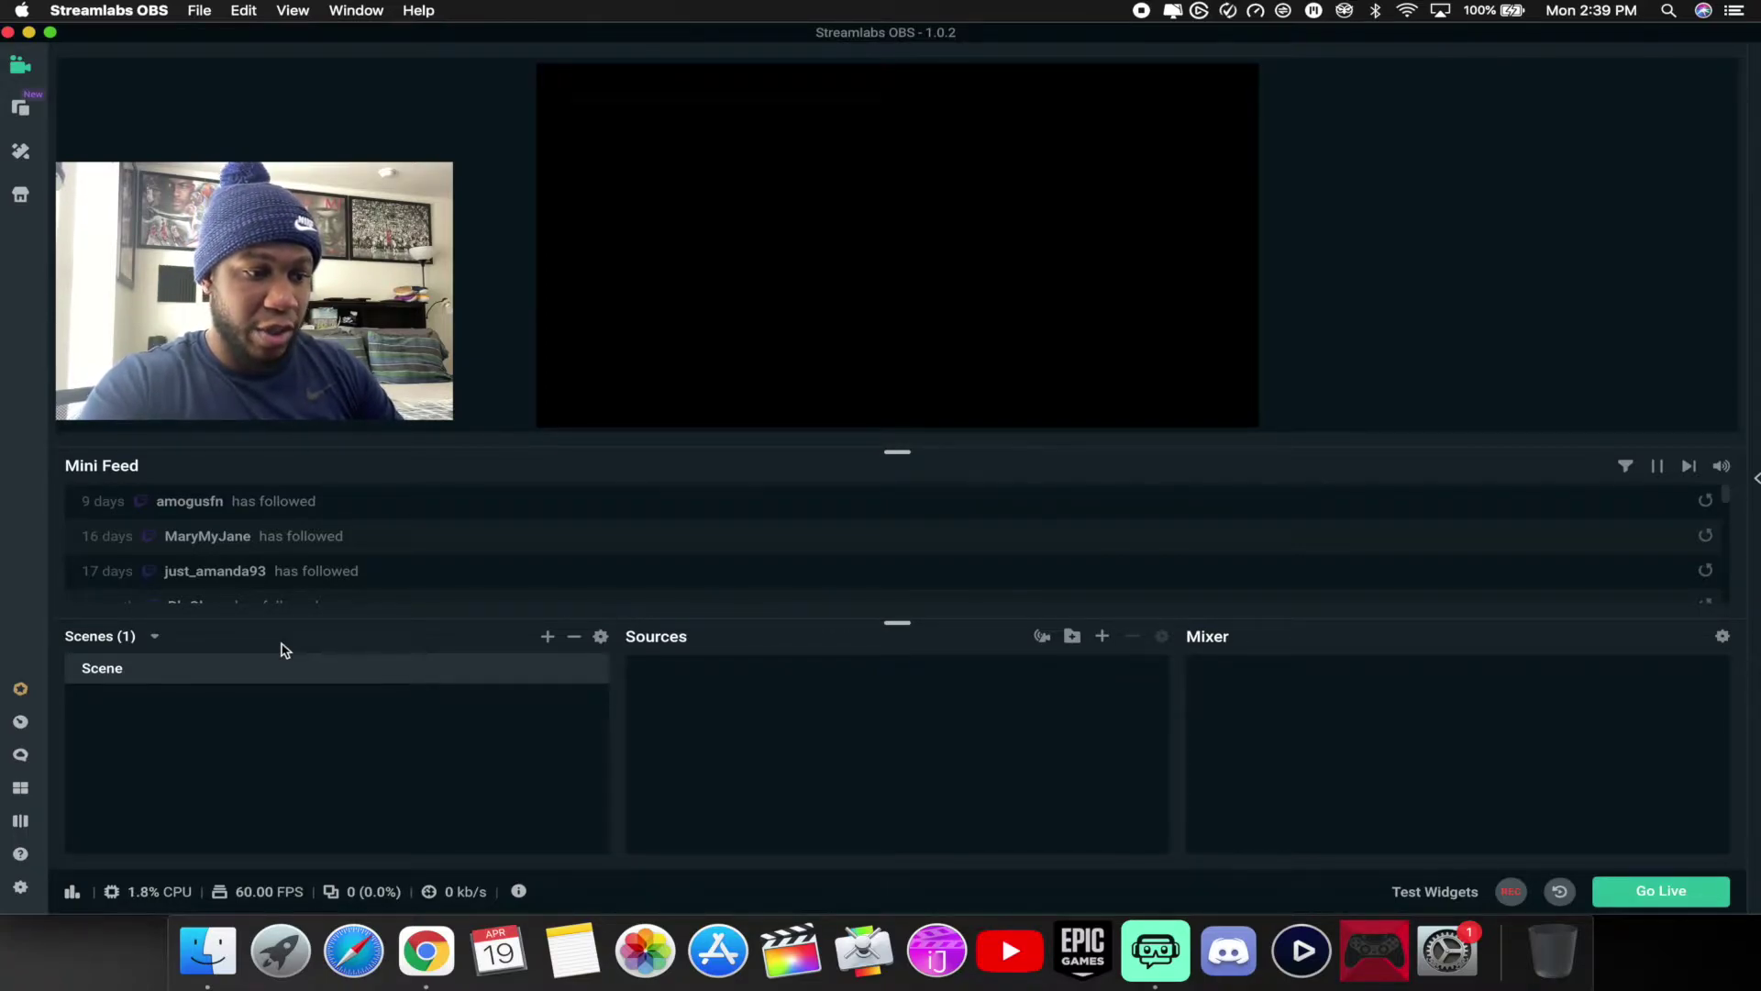
{"action": "left_click", "coordinate": [547, 635]}
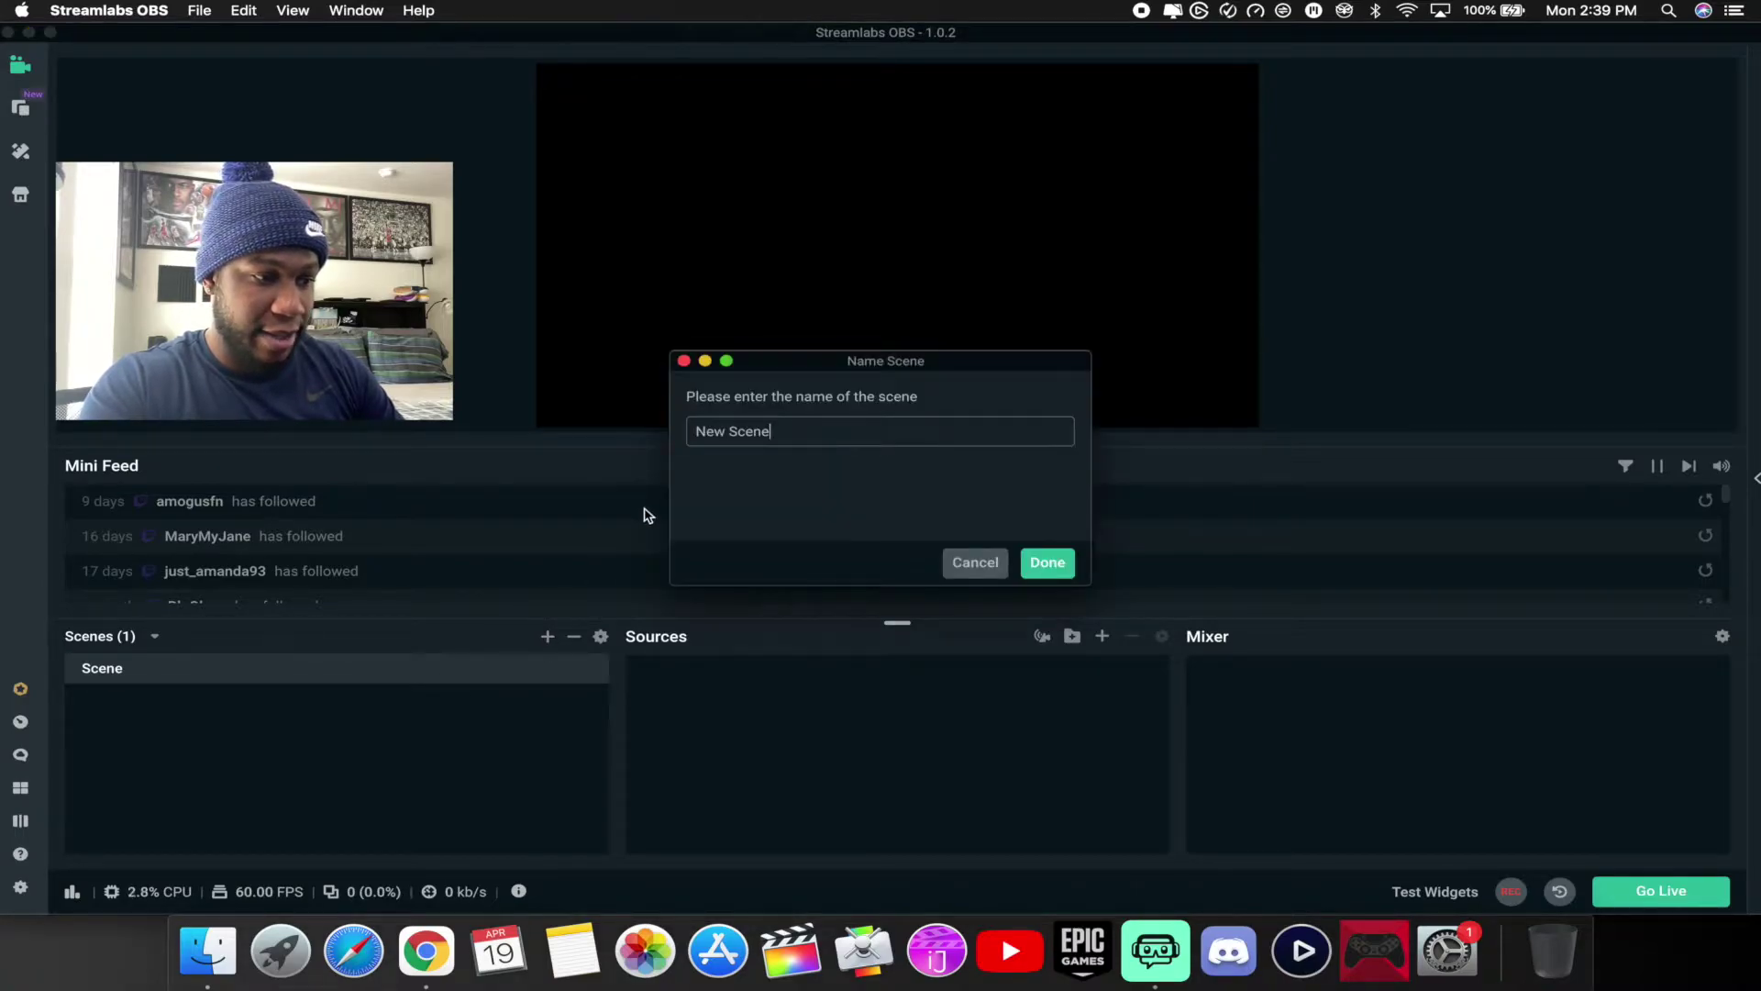
{"action": "left_click", "coordinate": [786, 432]}
{"action": "key", "text": "BackSpace"}
{"action": "key", "text": "BackSpace"}
{"action": "key", "text": "BackSpace"}
{"action": "key", "text": "BackSpace"}
{"action": "key", "text": "BackSpace"}
{"action": "key", "text": "BackSpace"}
{"action": "key", "text": "BackSpace"}
{"action": "key", "text": "BackSpace"}
{"action": "key", "text": "BackSpace"}
{"action": "type", "text": "M"}
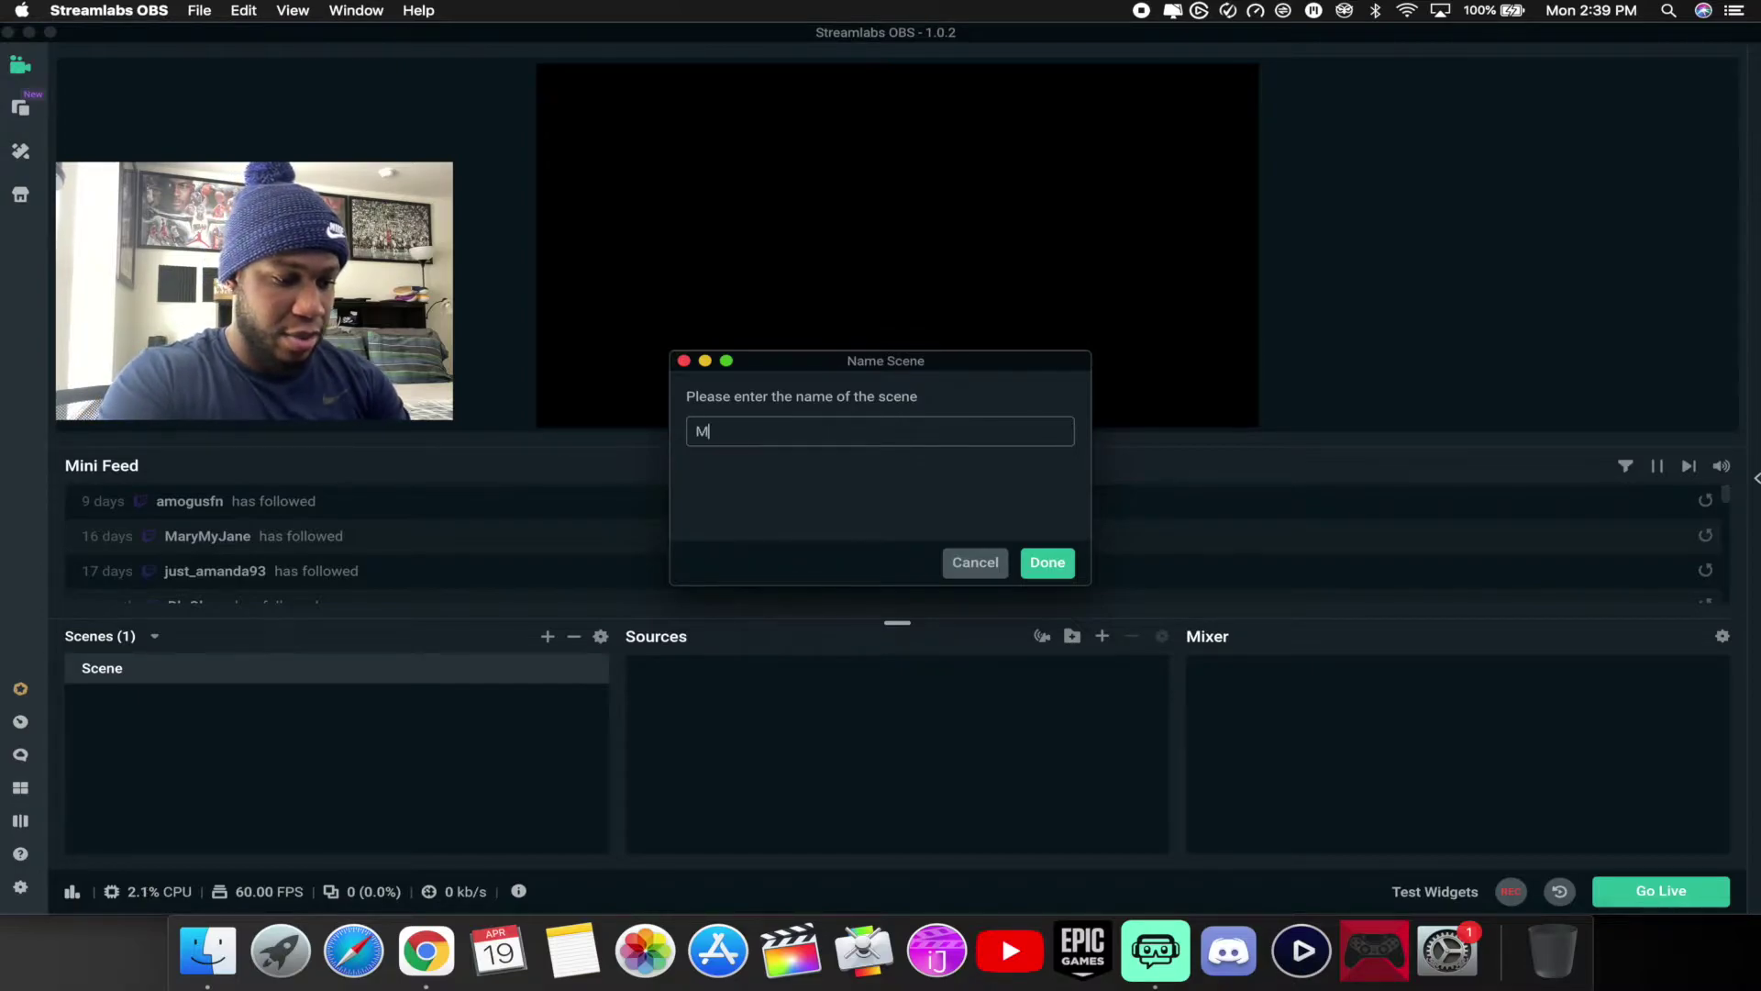
{"action": "type", "text": "ain/ Game"}
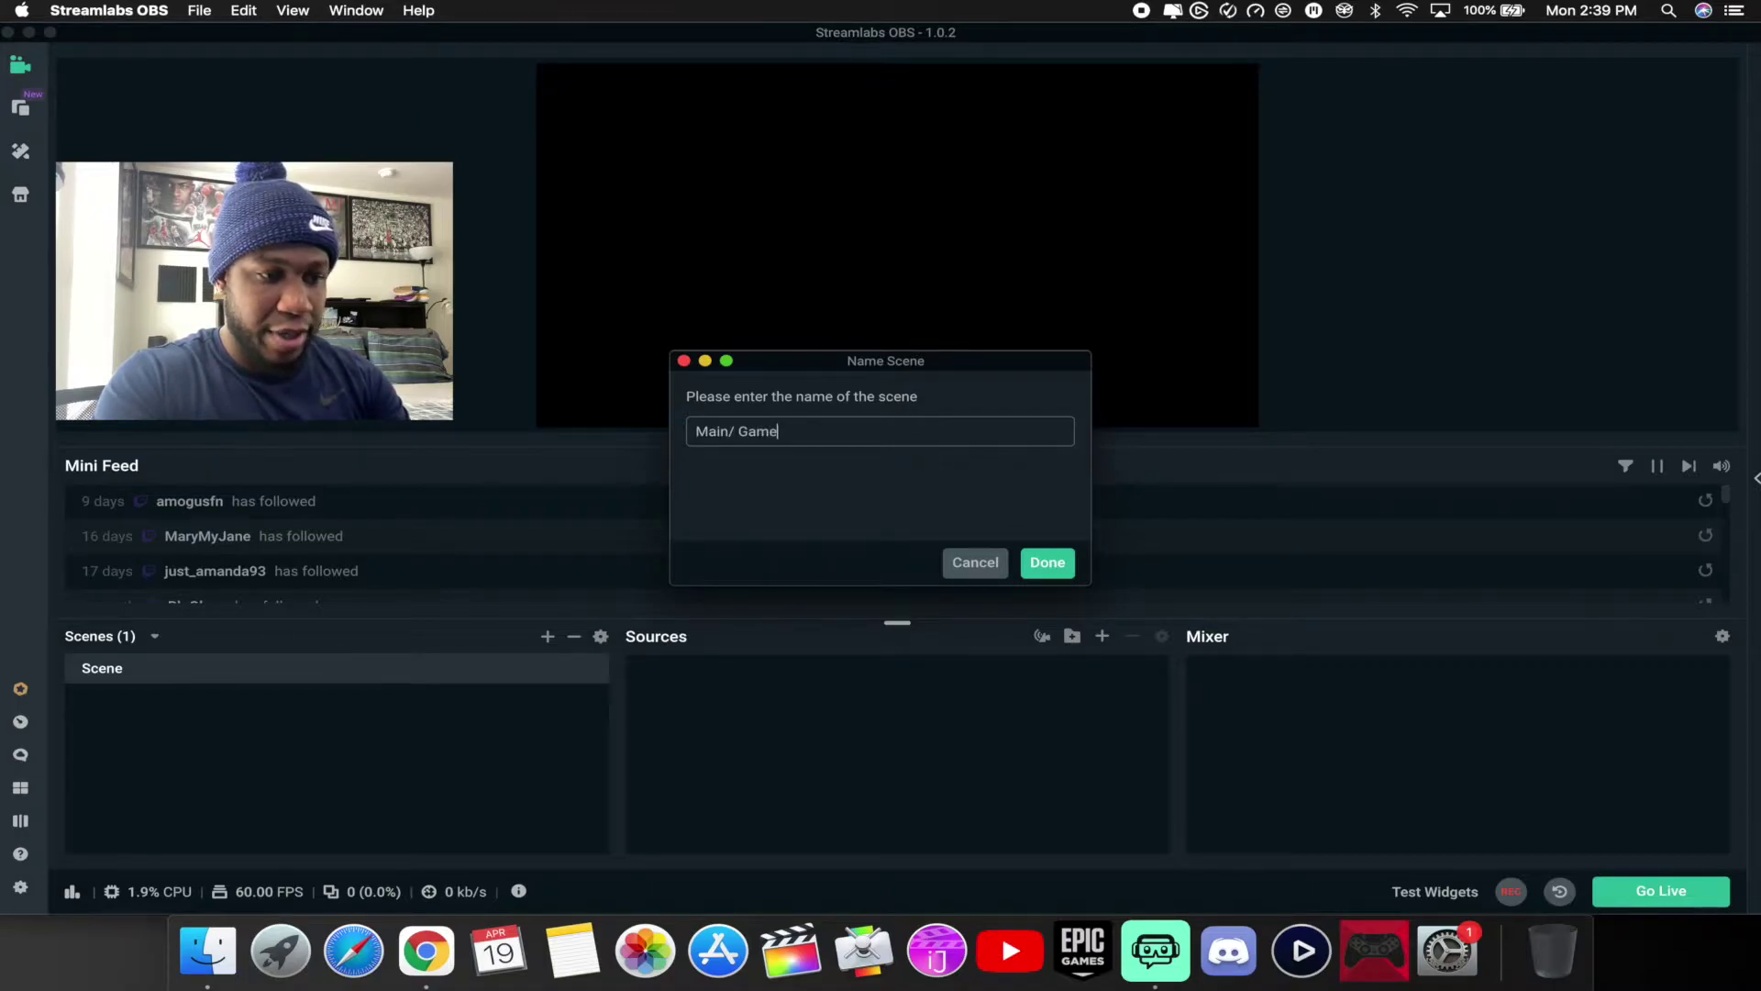
{"action": "type", "text": "Sce"}
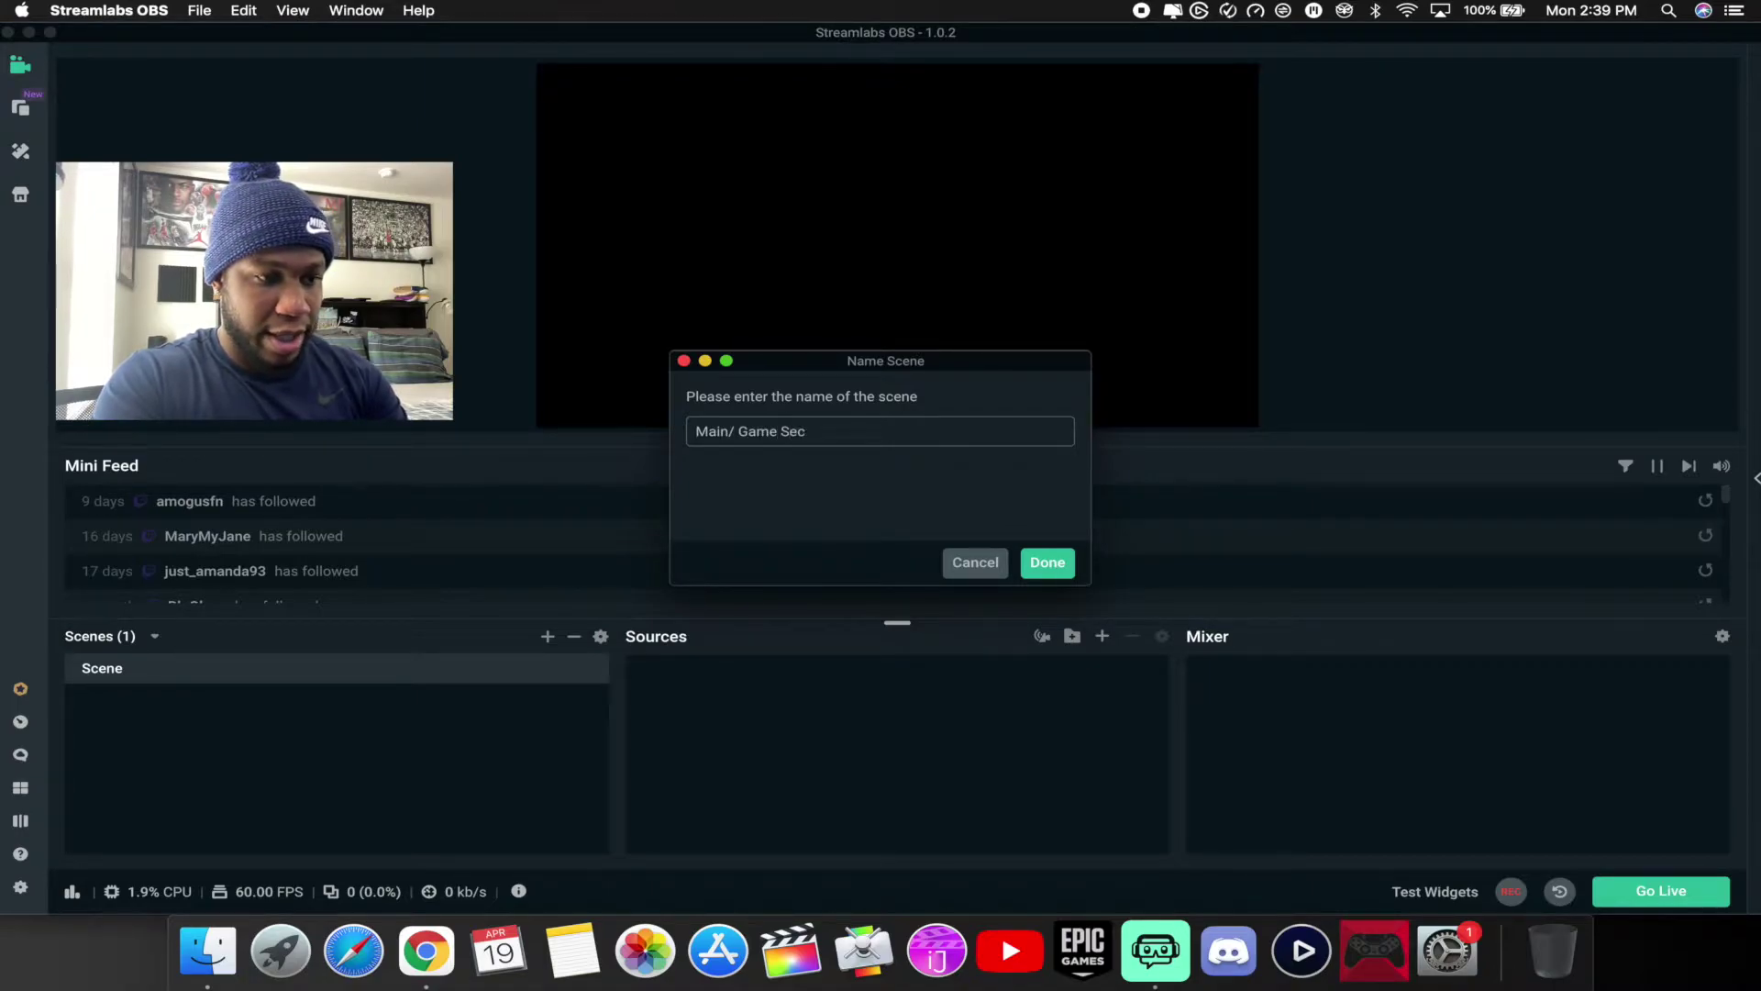
{"action": "key", "text": "BackSpace"}
{"action": "key", "text": "BackSpace"}
{"action": "key", "text": "BackSpace"}
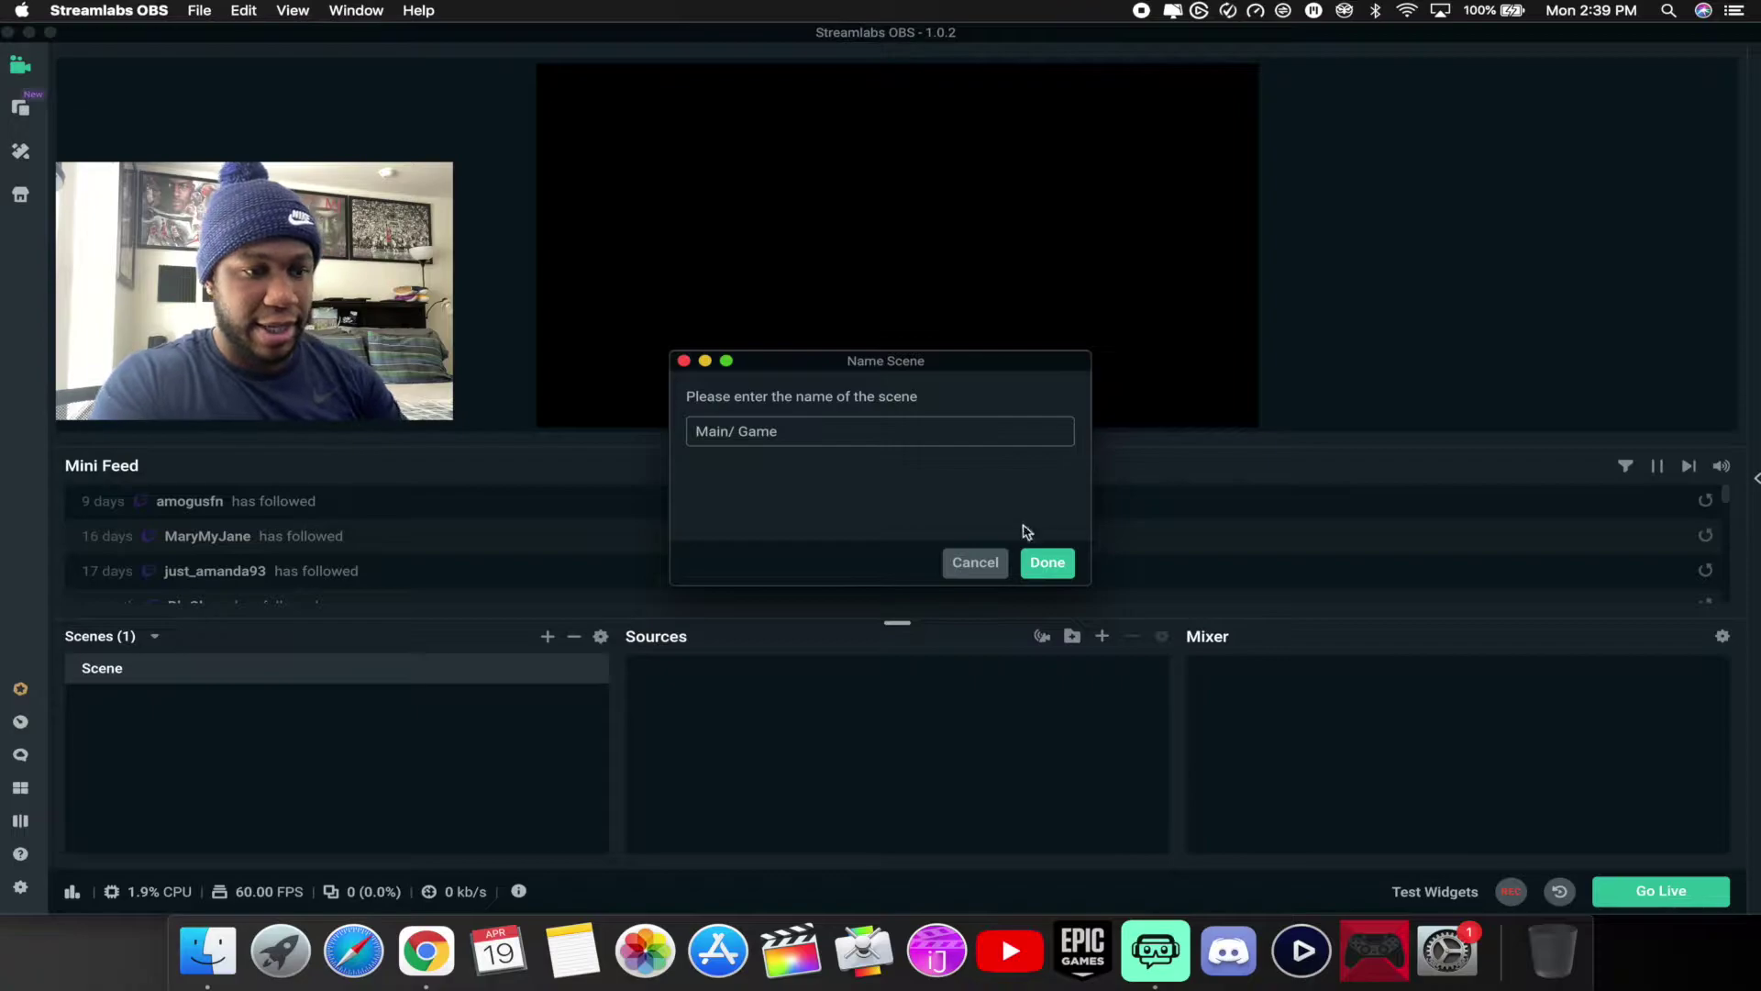
{"action": "left_click", "coordinate": [1053, 563]}
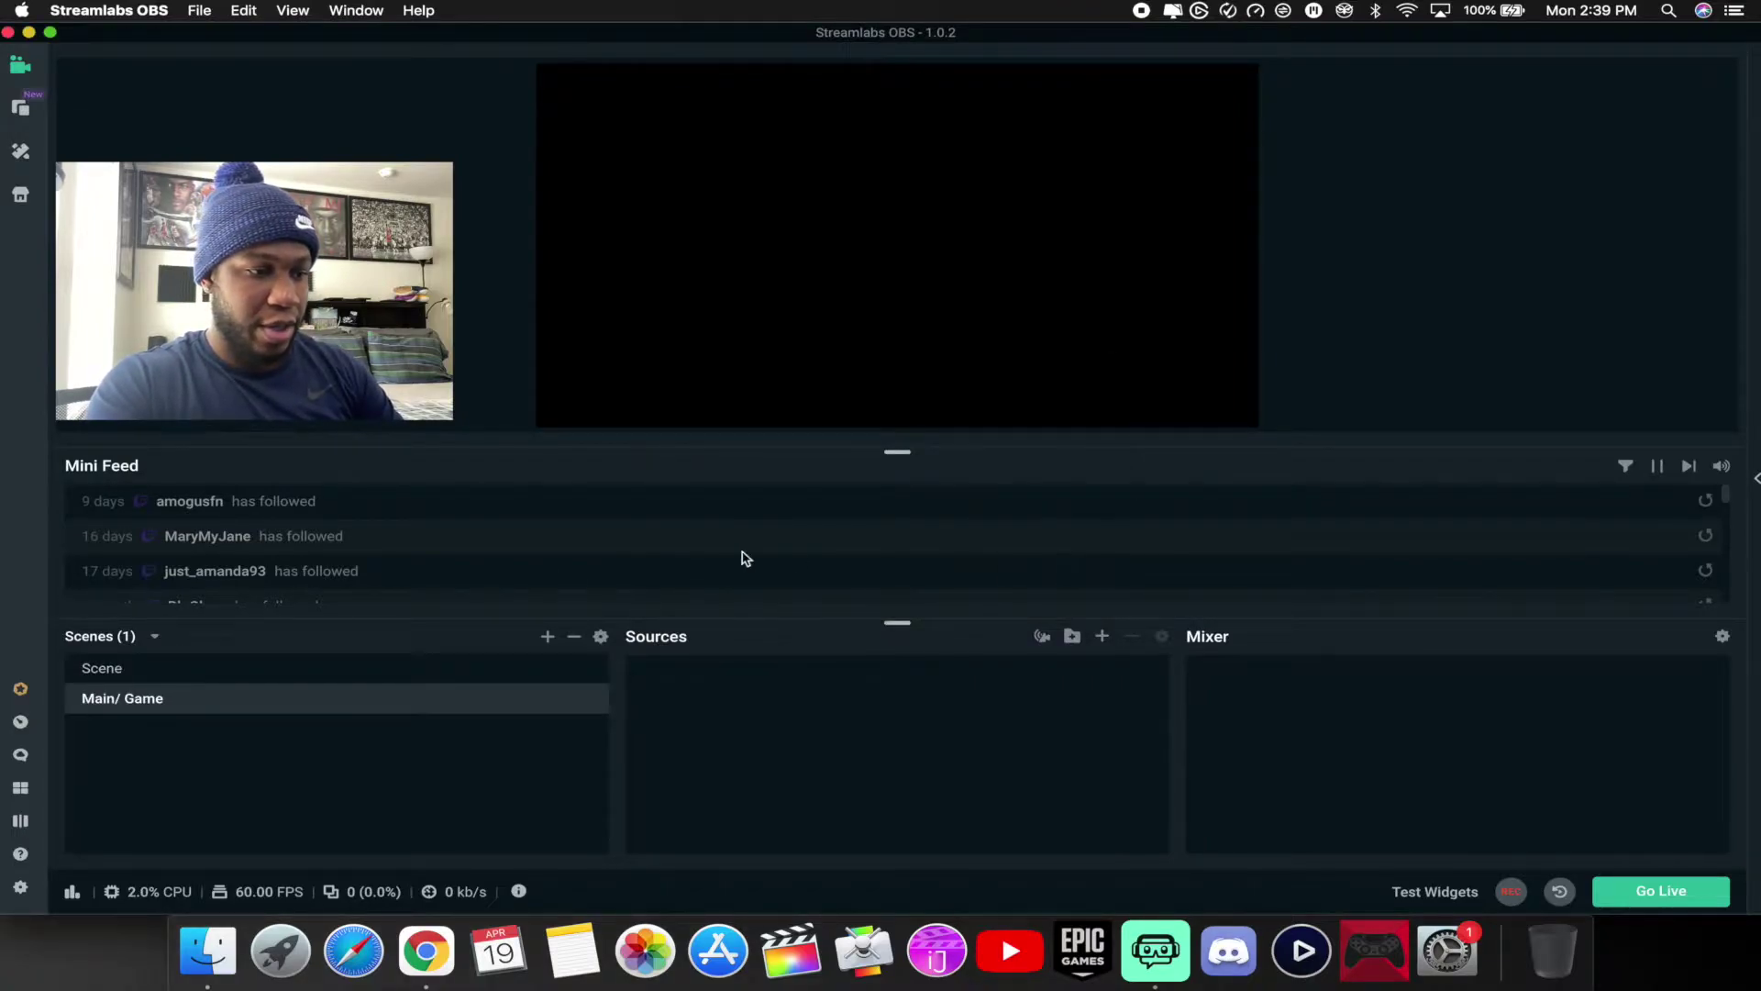
- Add another scene named "brb" to the scene collection
{"action": "left_click", "coordinate": [547, 635]}
{"action": "left_click_drag", "start_coordinate": [767, 432], "coordinate": [687, 426]}
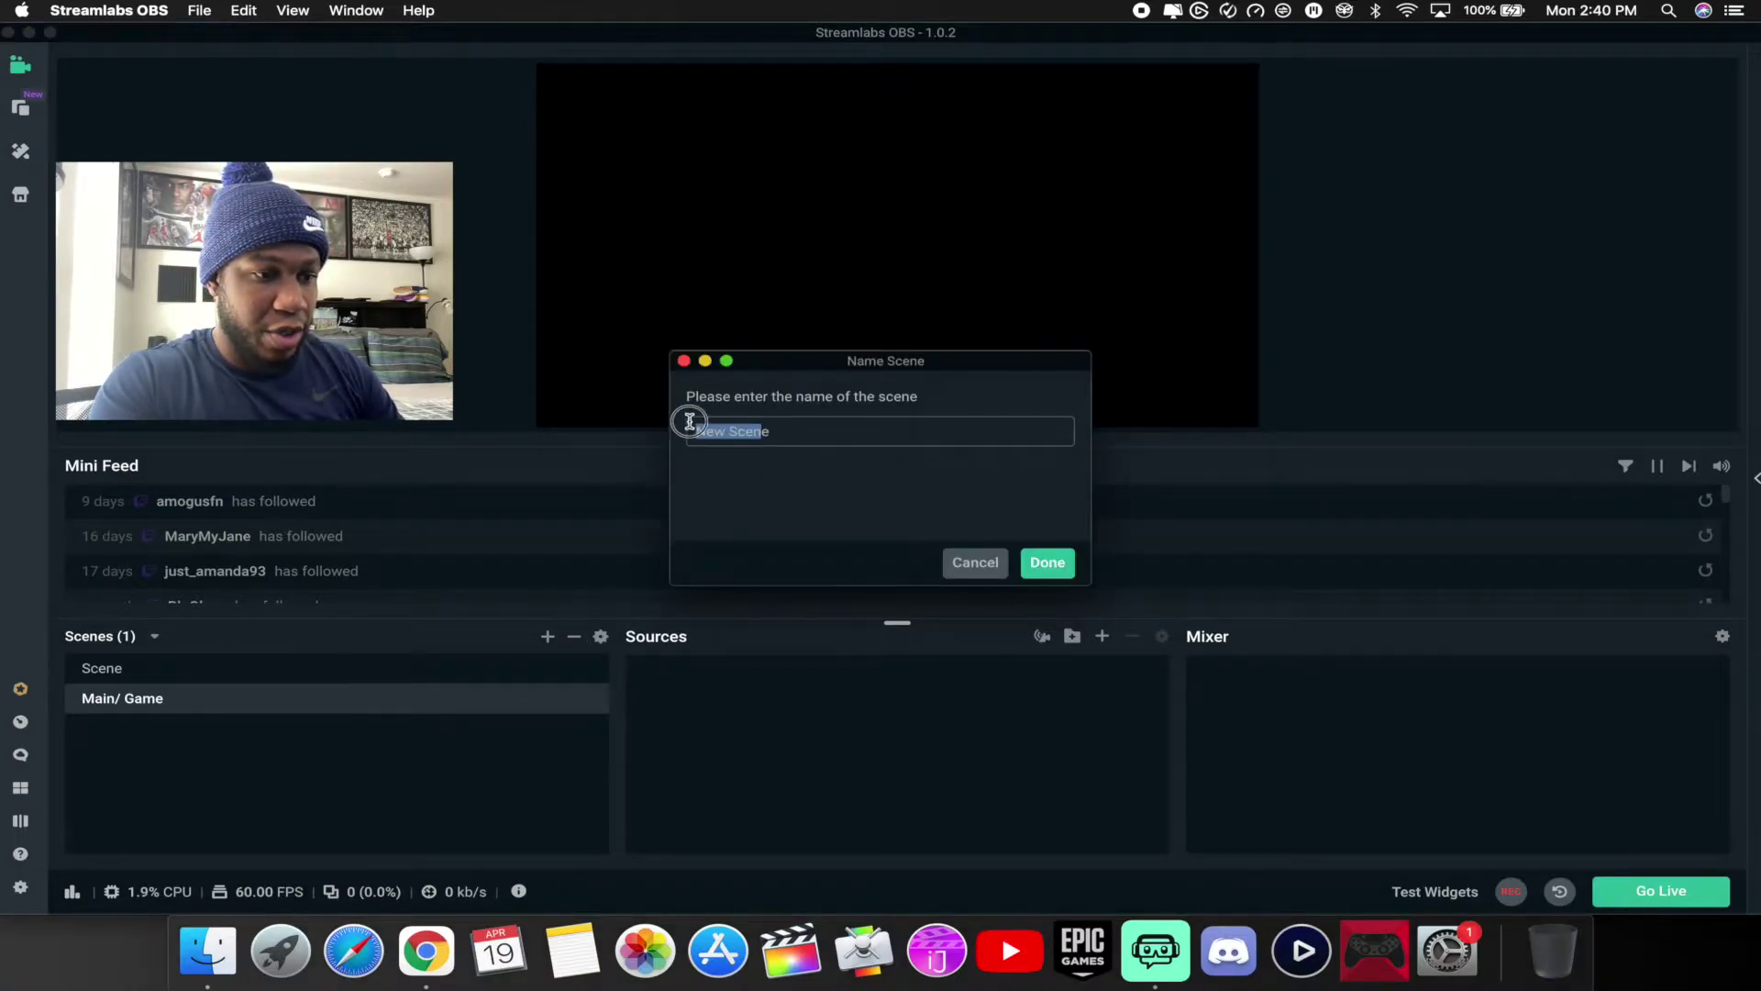
{"action": "key", "text": "BackSpace"}
{"action": "type", "text": "brb"}
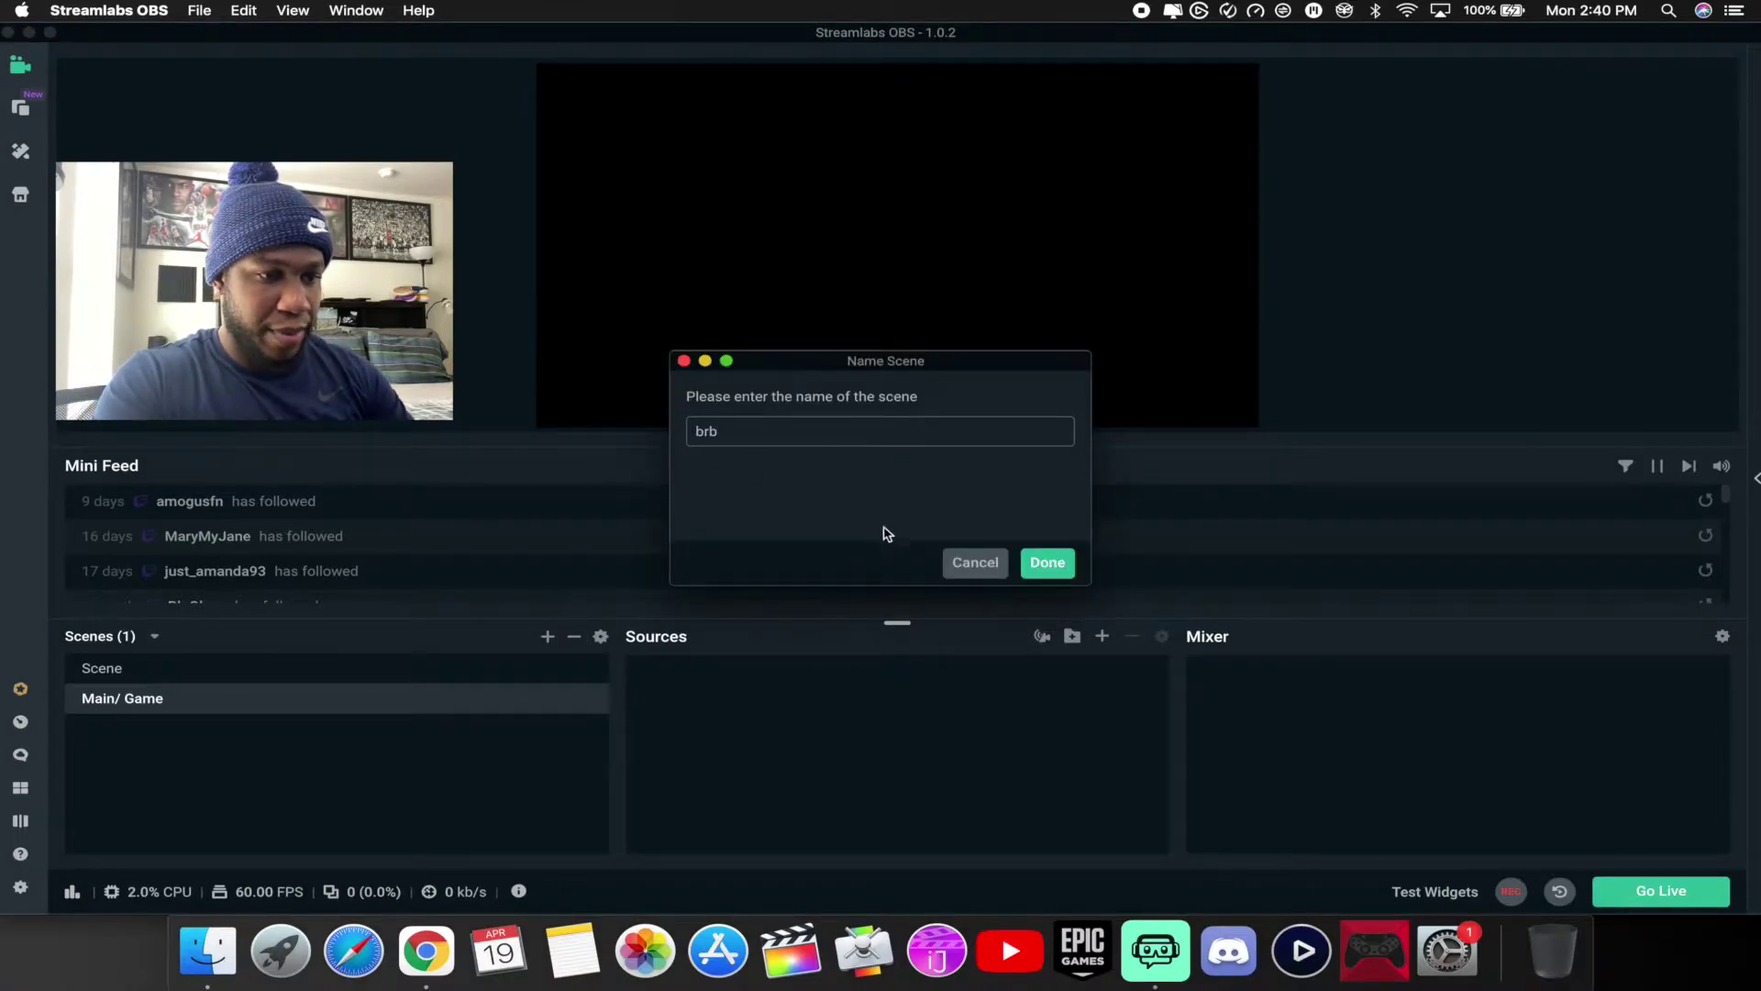
{"action": "left_click", "coordinate": [1064, 570]}
- Add one more scene named "end" to the scene collection
{"action": "left_click", "coordinate": [548, 636]}
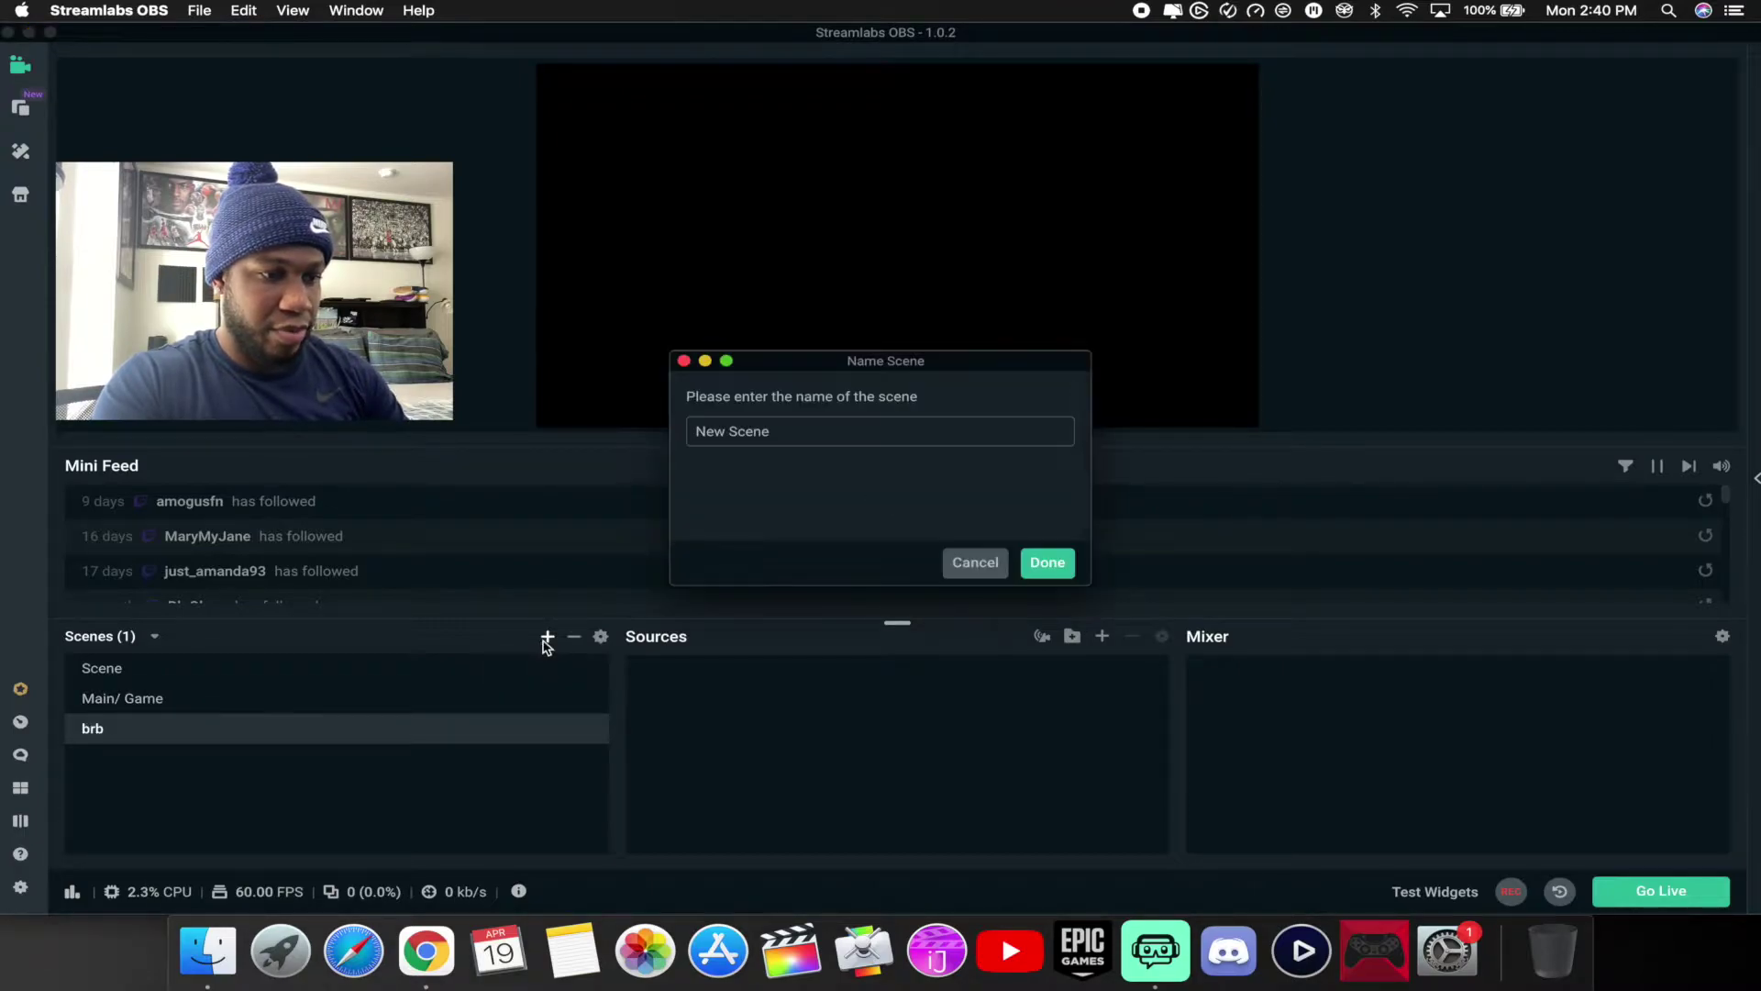
{"action": "left_click_drag", "start_coordinate": [772, 432], "coordinate": [690, 431]}
{"action": "type", "text": "end"}
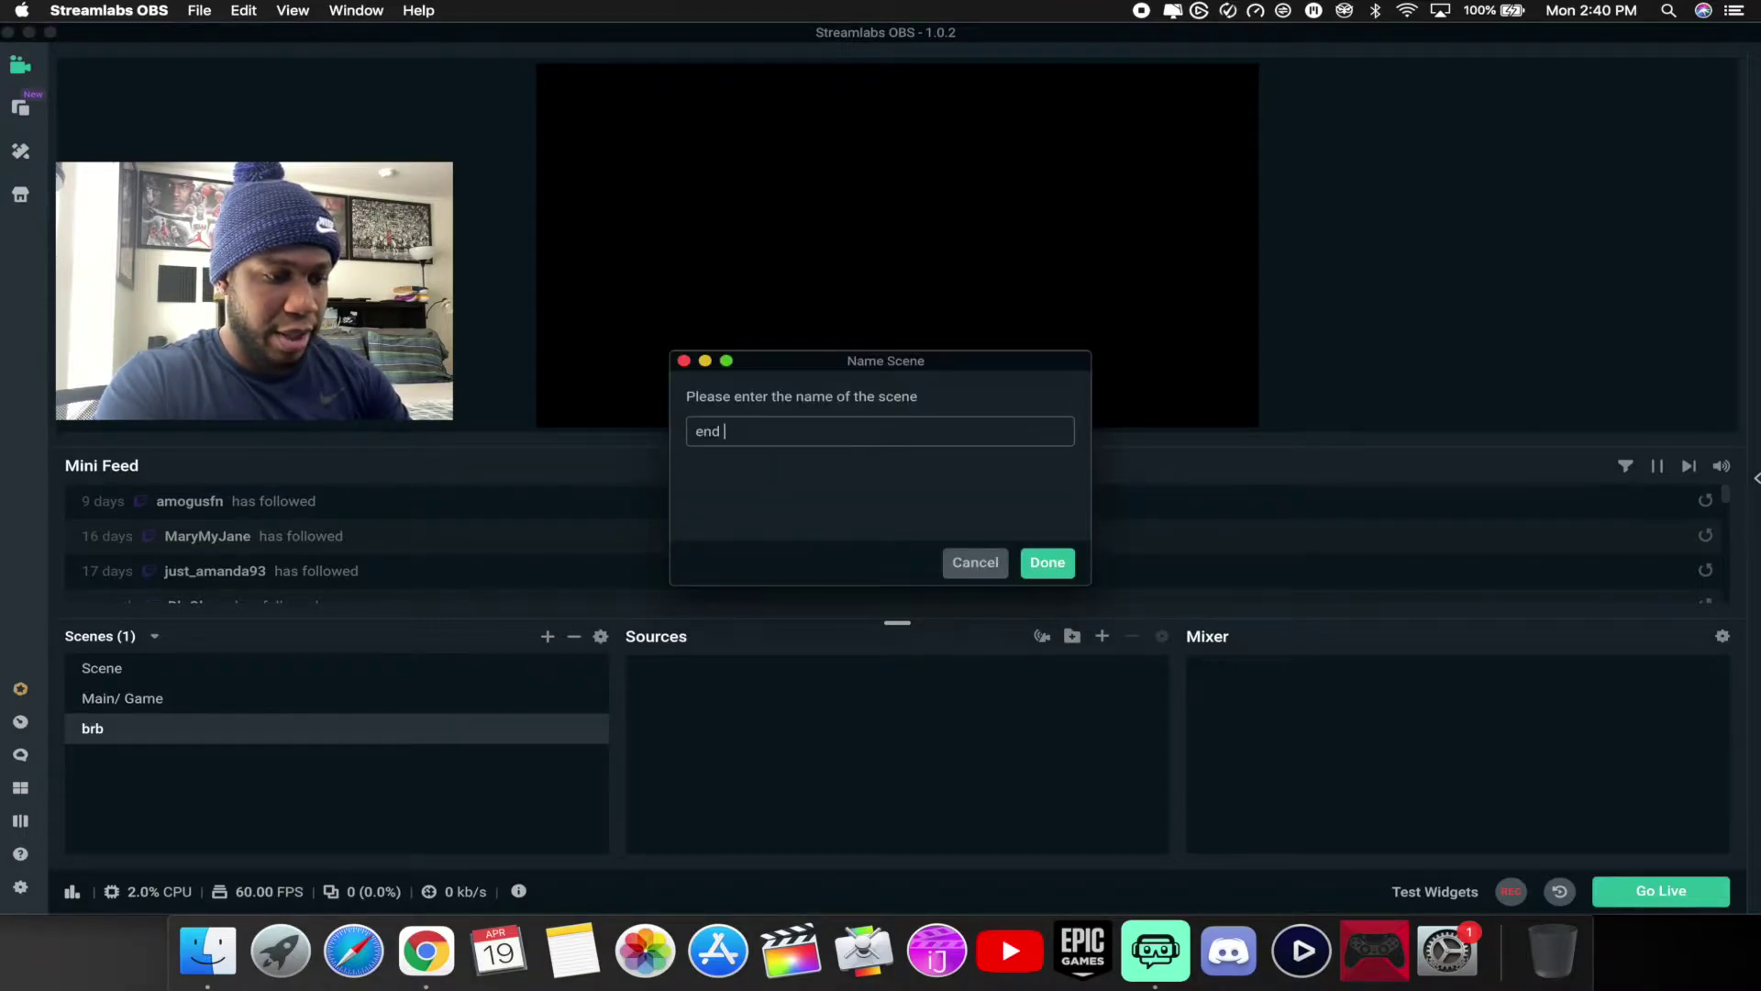
{"action": "key", "text": "Return"}
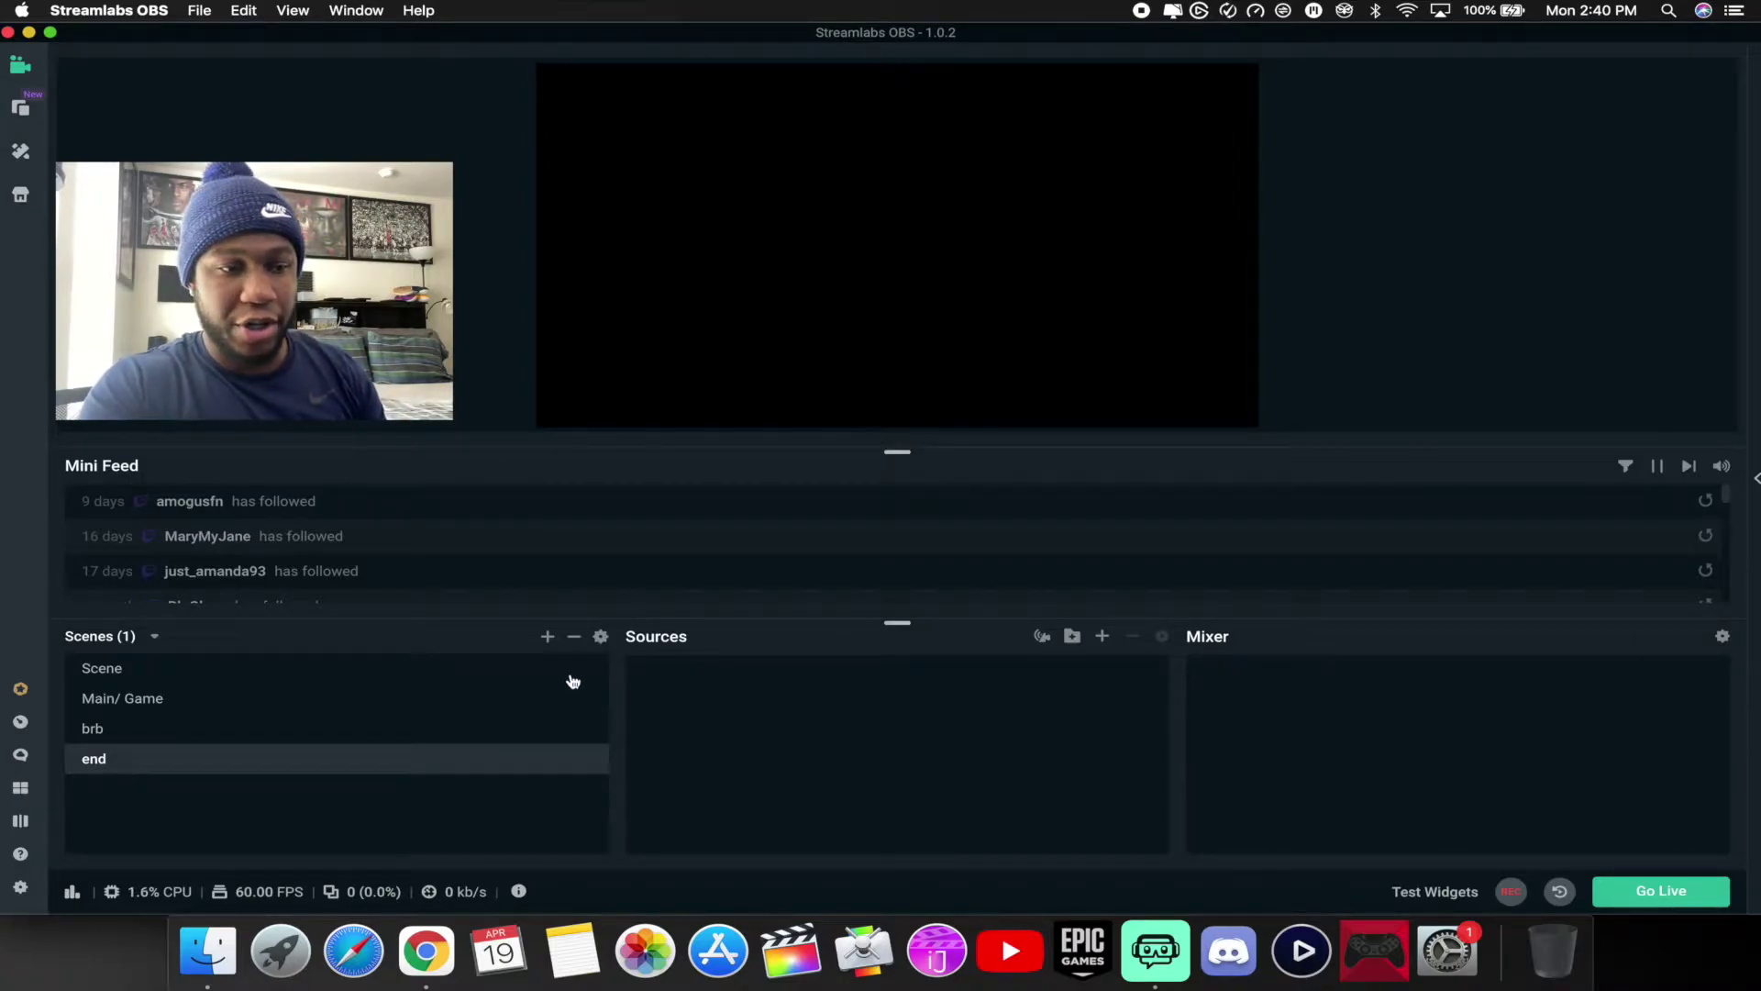
- Add a Video Capture Device source with its default name to the Main/ Game scene, using the Game Capture HD60 S+ device
{"action": "left_click", "coordinate": [158, 701]}
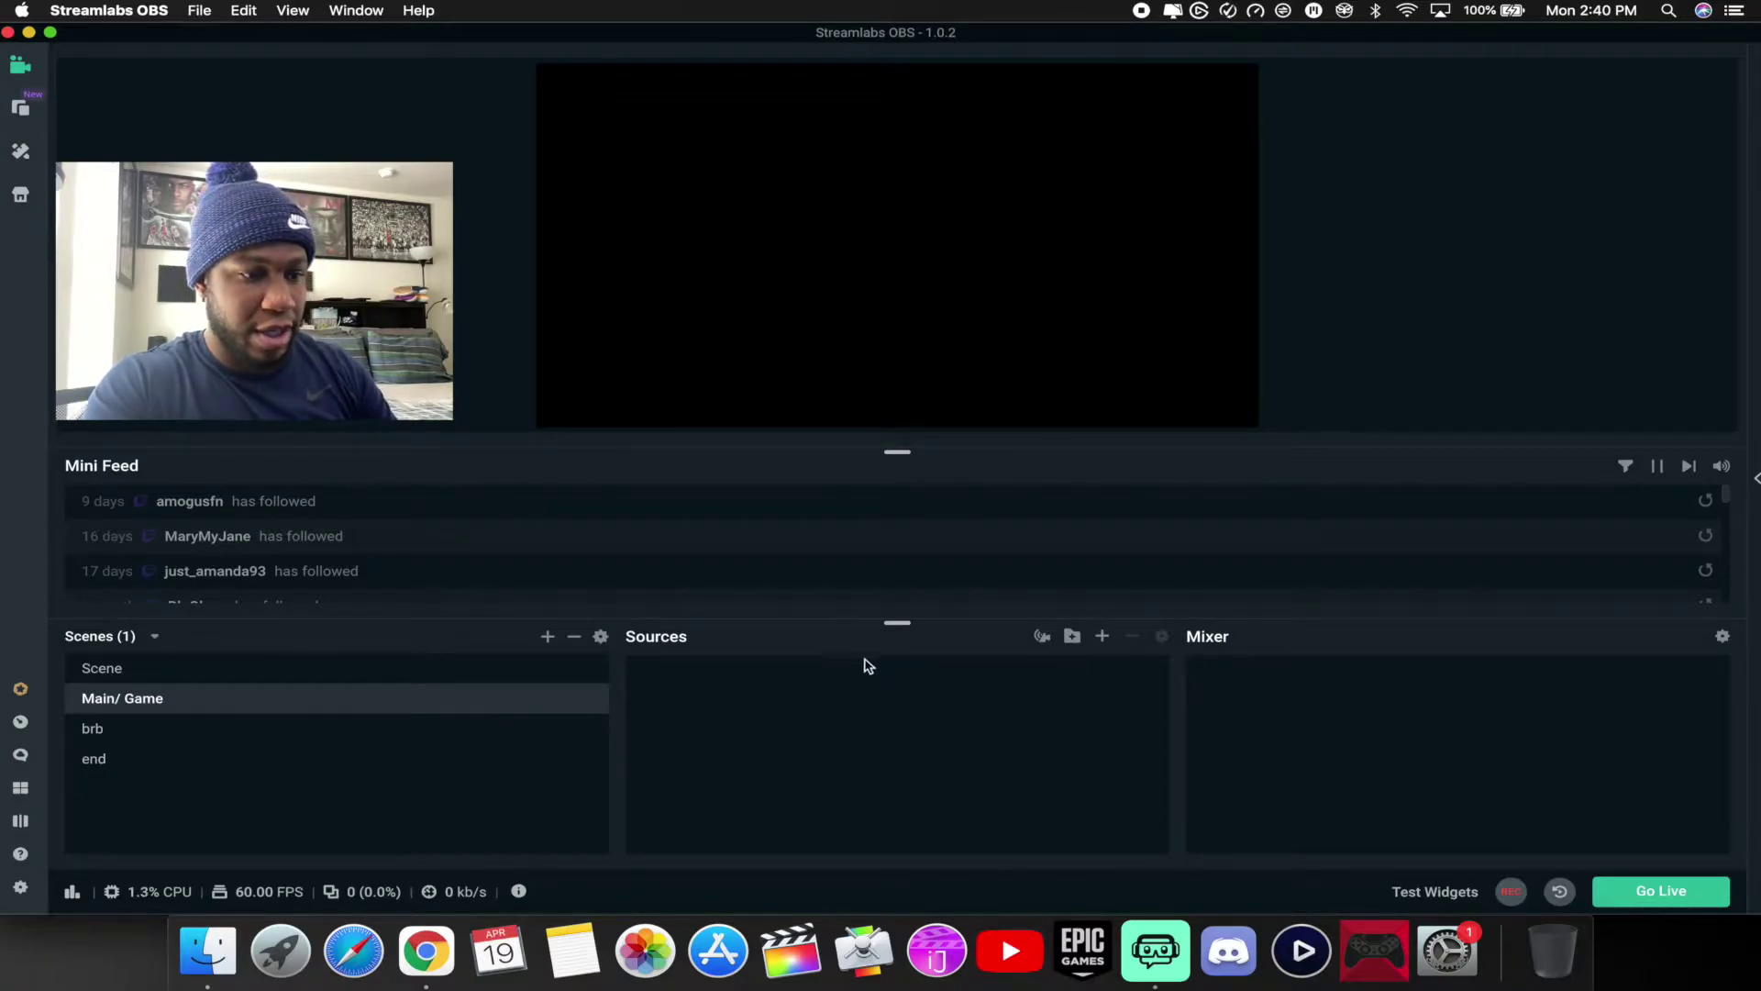
{"action": "left_click", "coordinate": [1103, 637]}
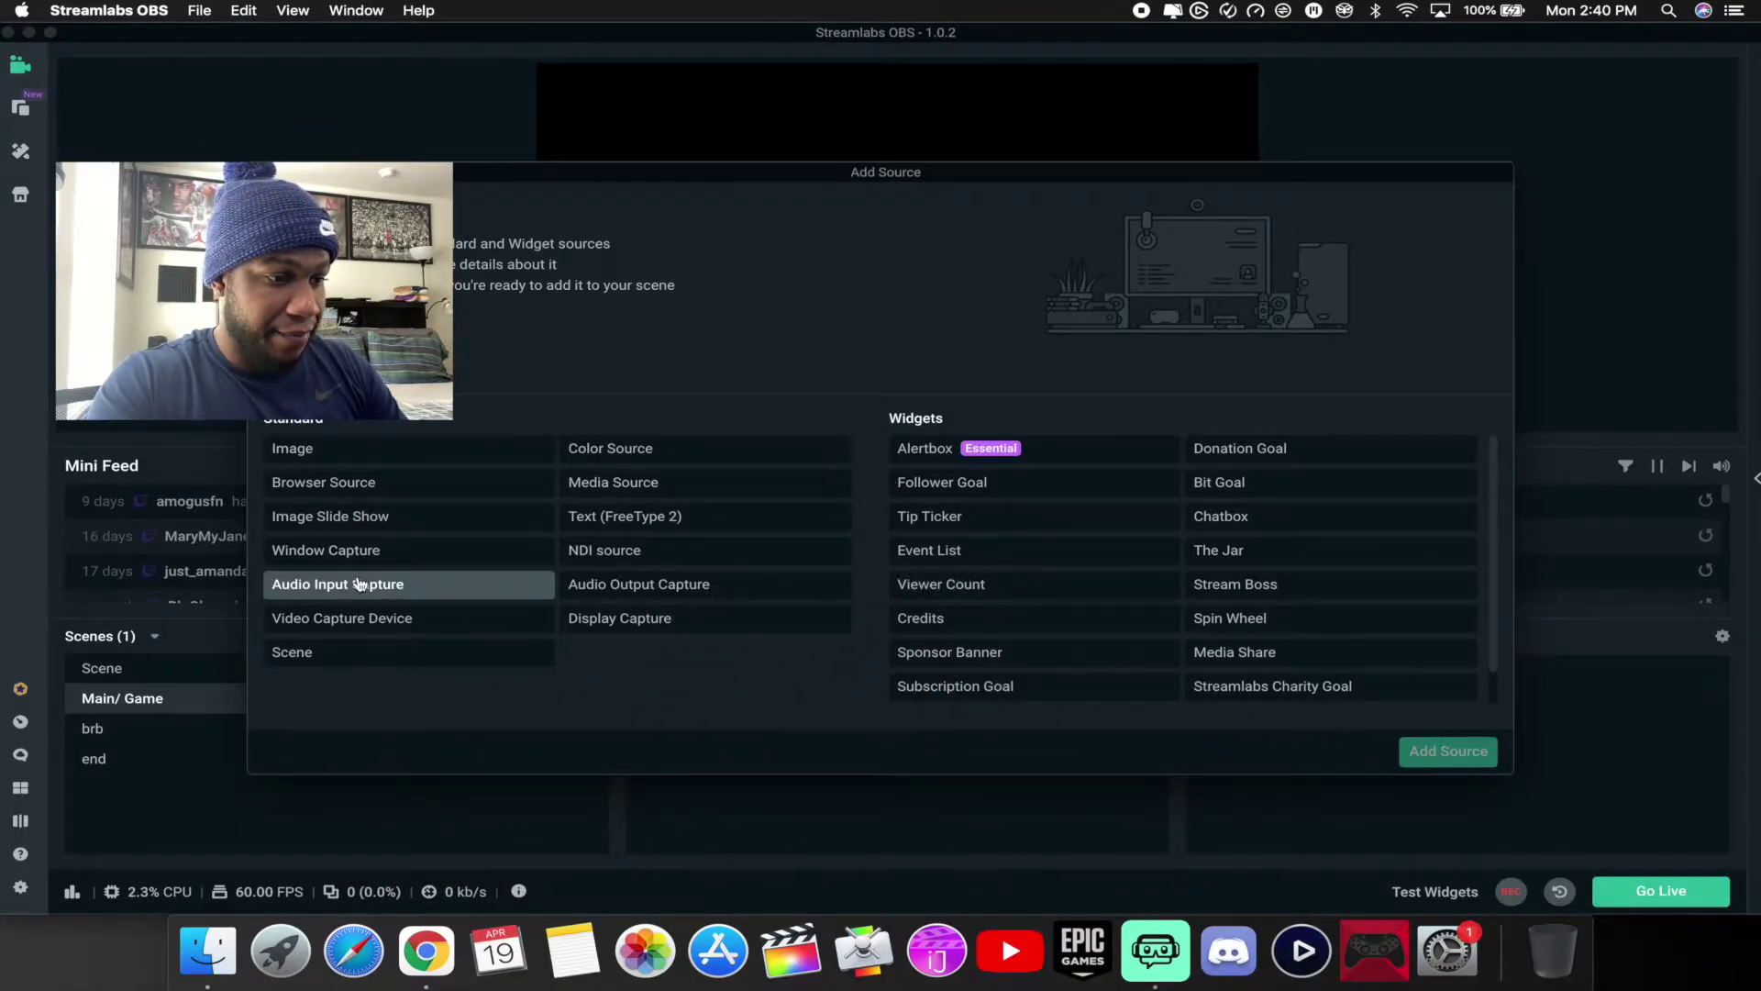
{"action": "left_click", "coordinate": [389, 619]}
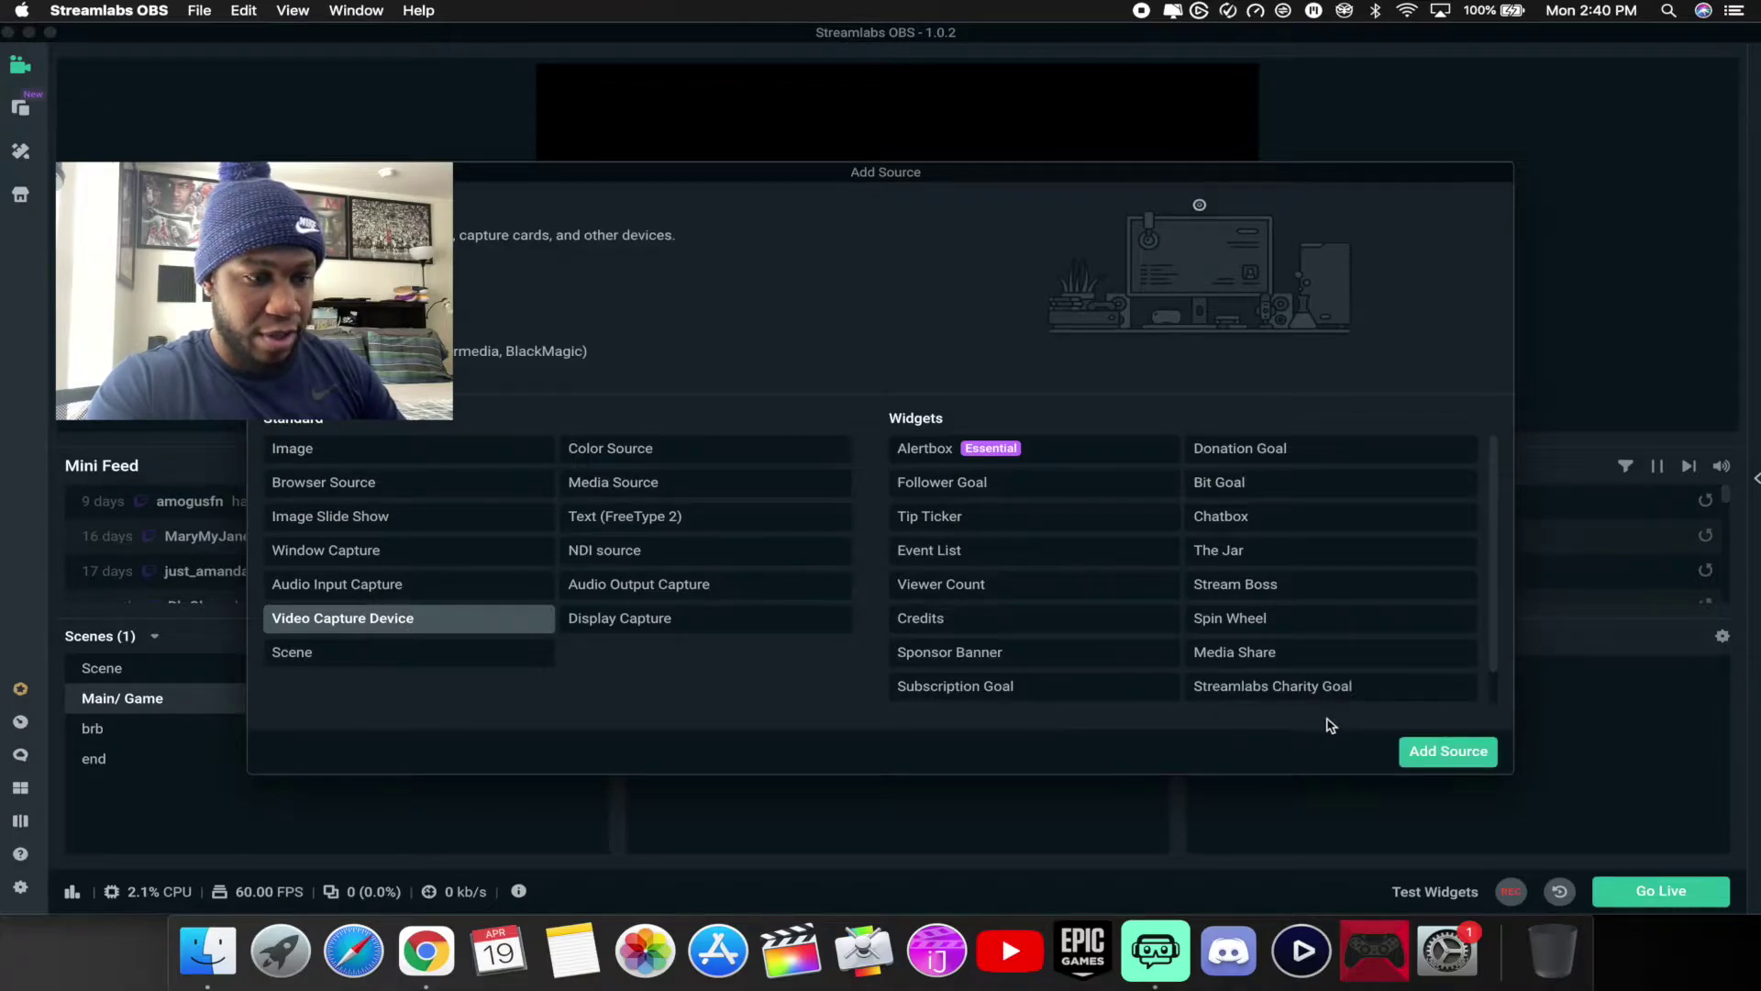
{"action": "left_click", "coordinate": [1448, 751]}
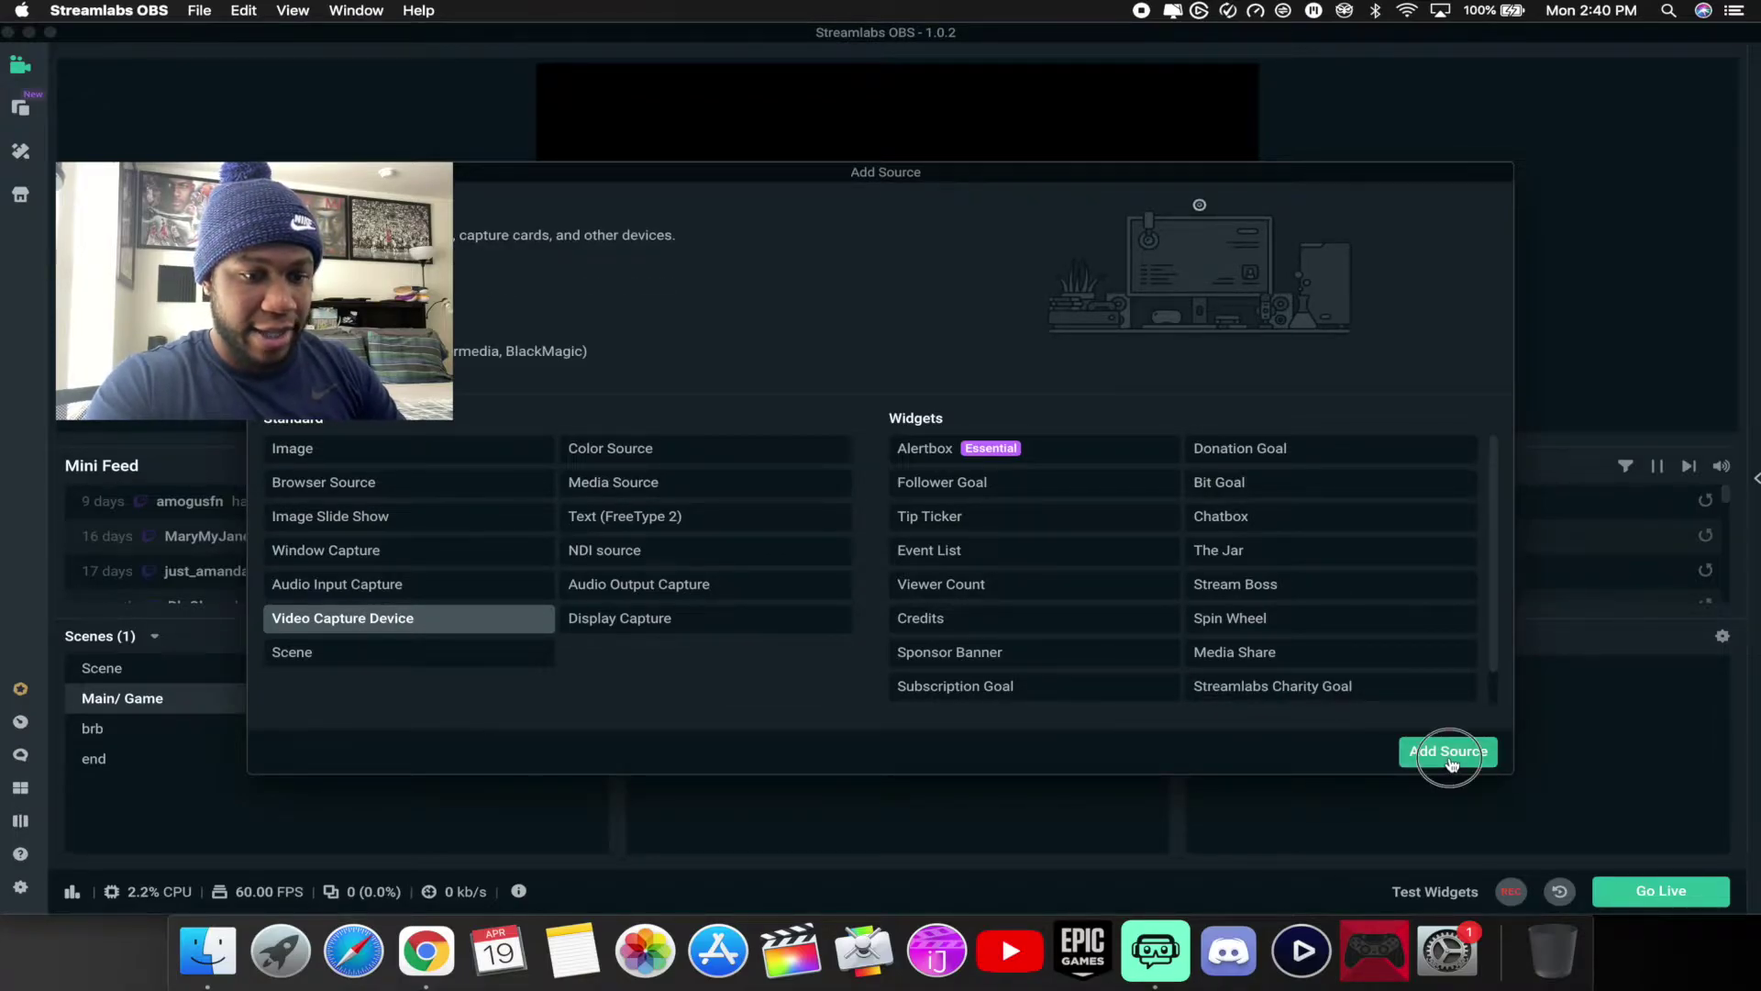
{"action": "left_click_drag", "start_coordinate": [753, 425], "coordinate": [602, 420]}
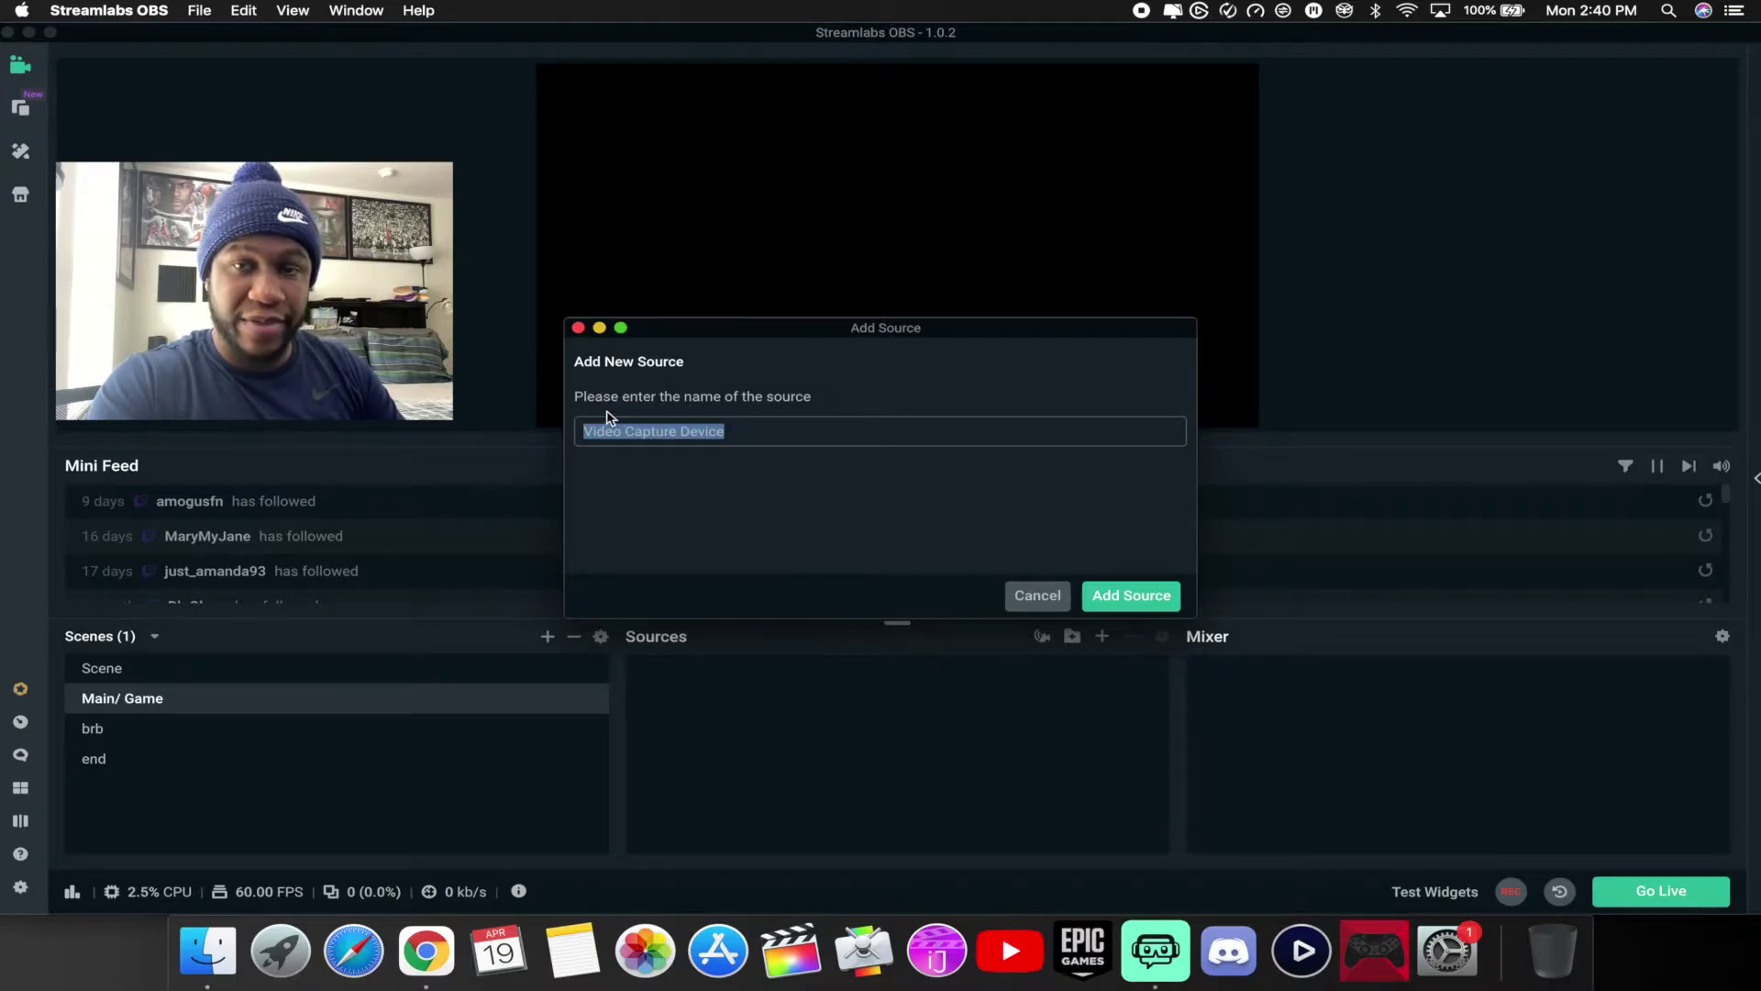
{"action": "left_click", "coordinate": [1109, 597]}
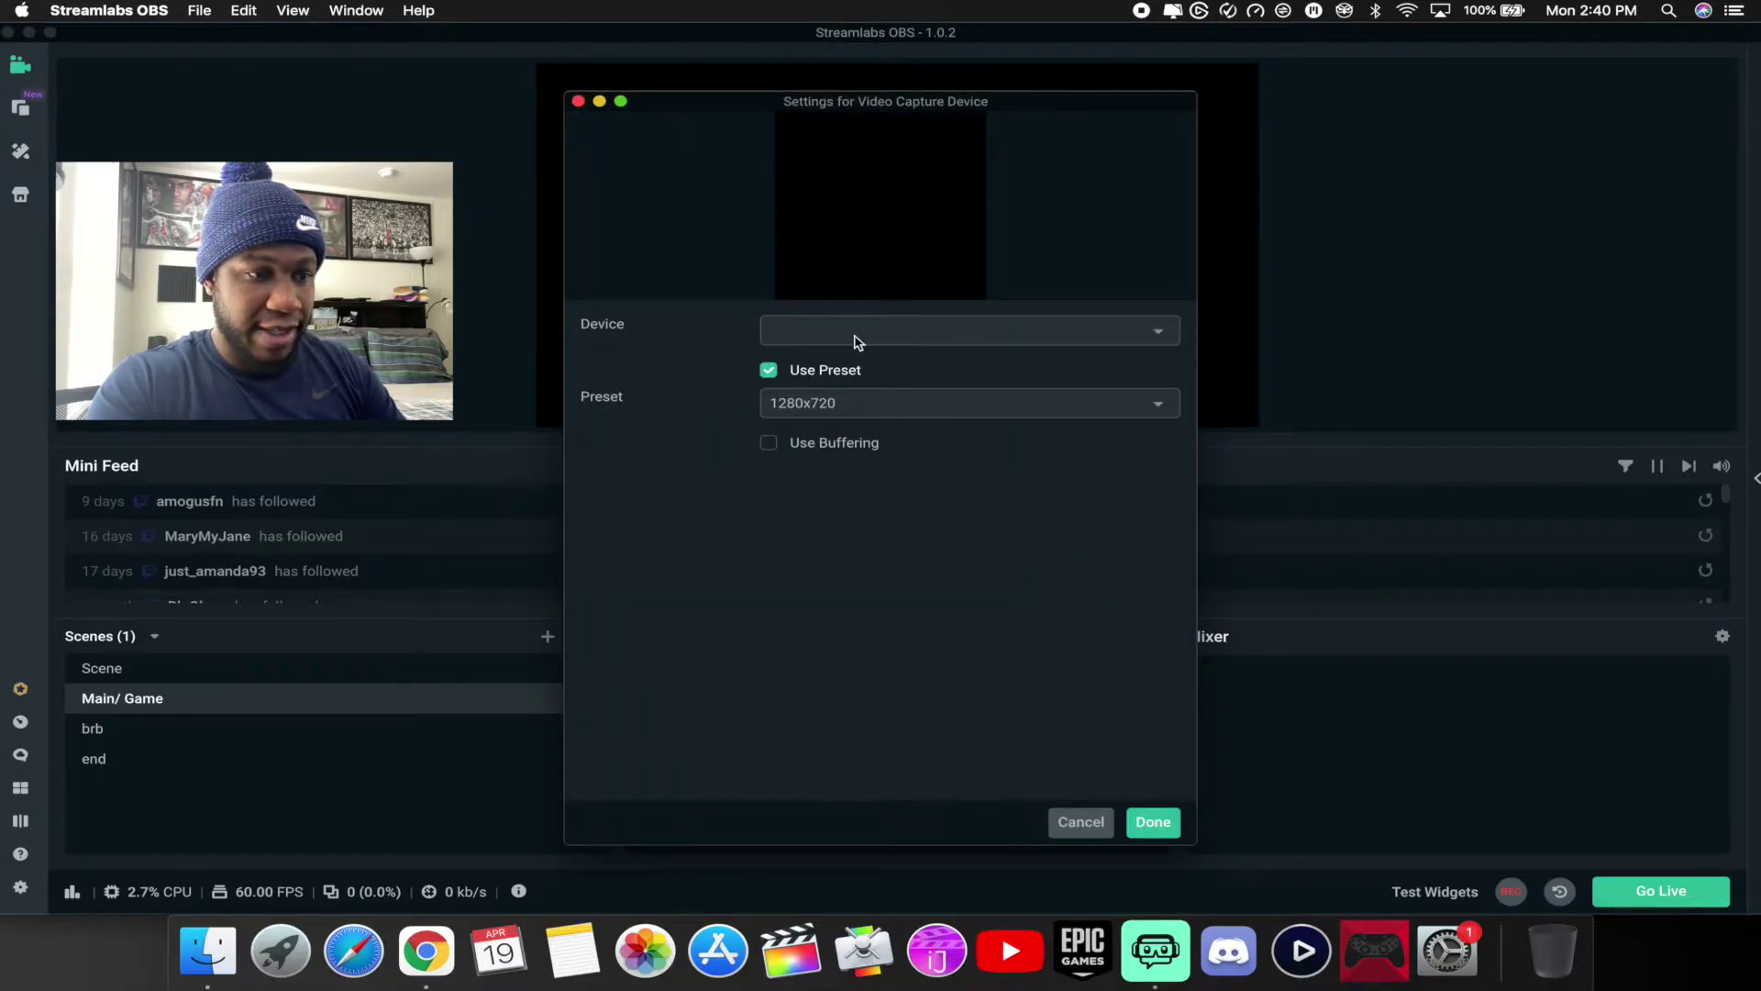
{"action": "left_click", "coordinate": [854, 334]}
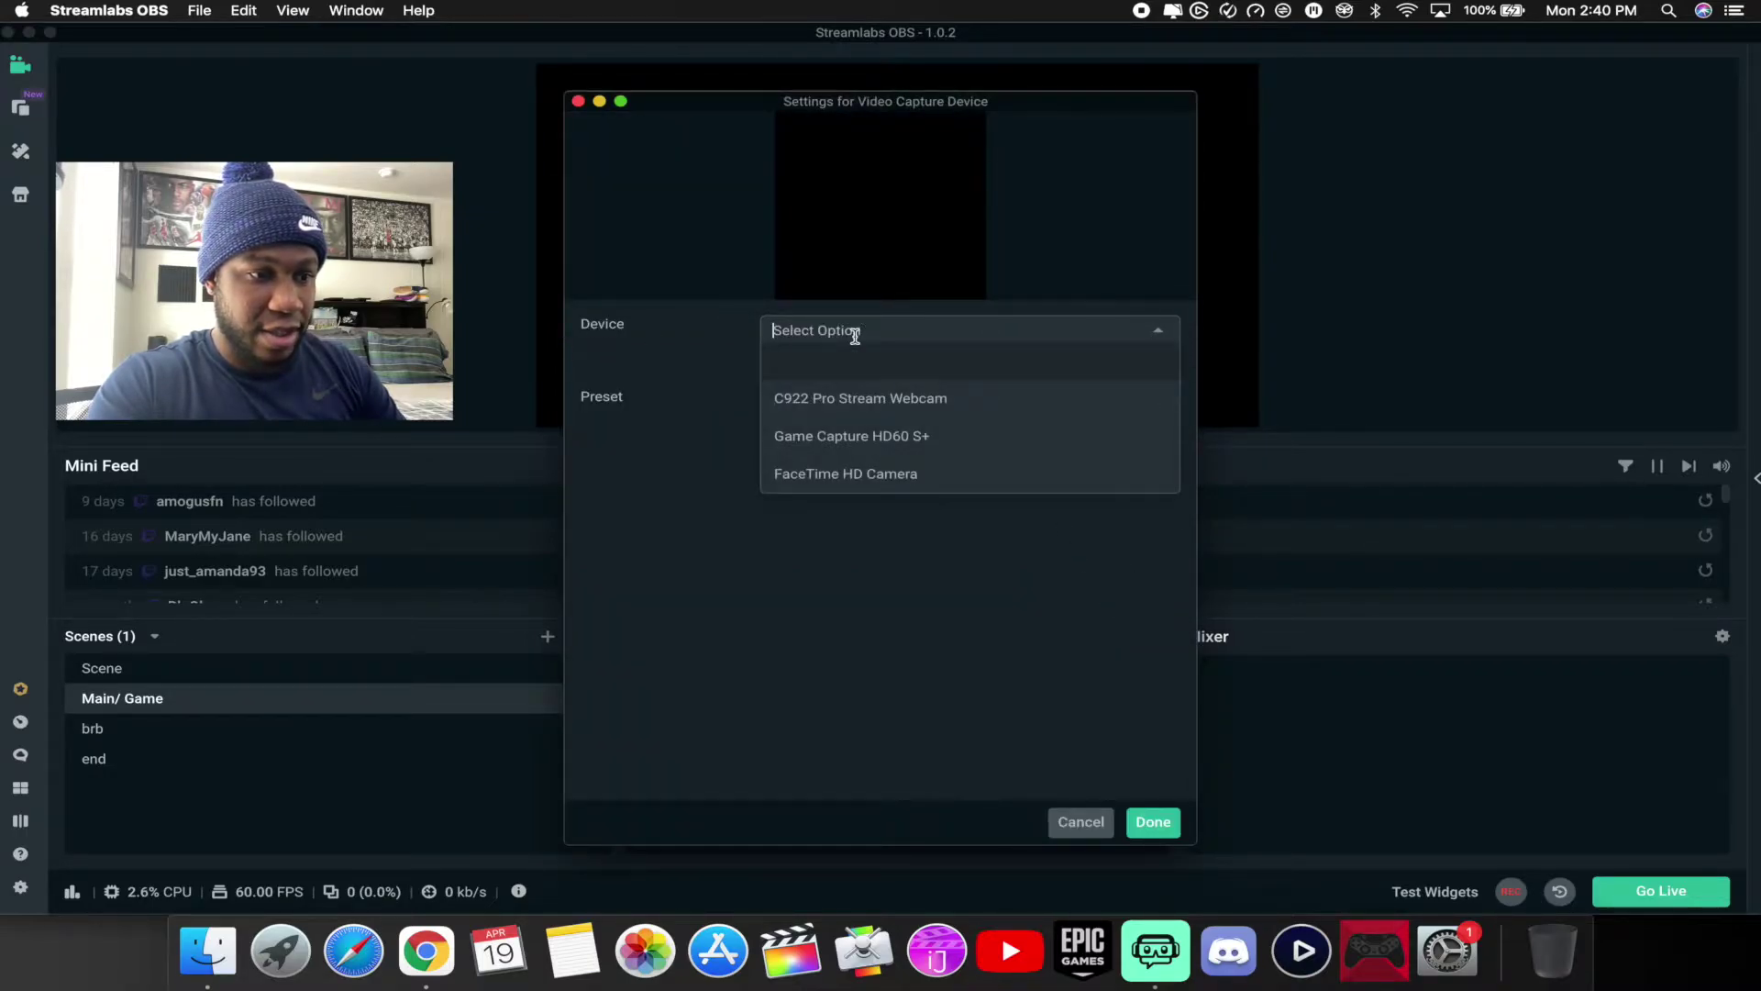
{"action": "left_click", "coordinate": [851, 435]}
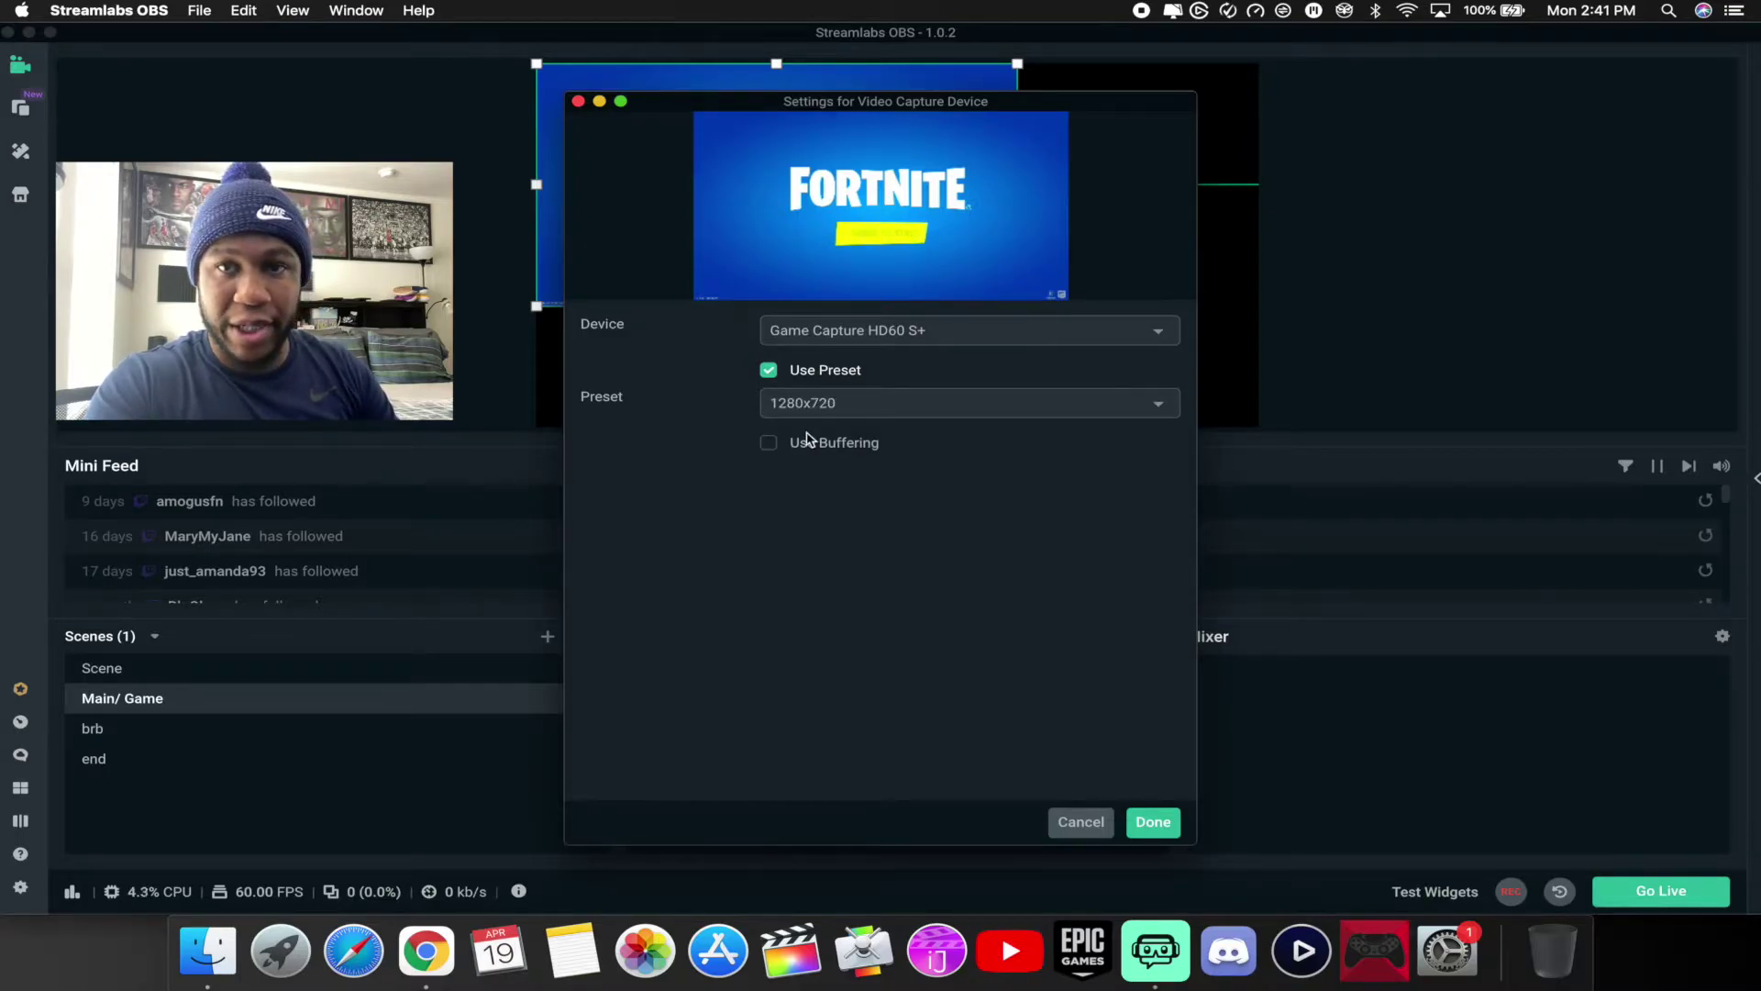
{"action": "left_click", "coordinate": [1153, 822]}
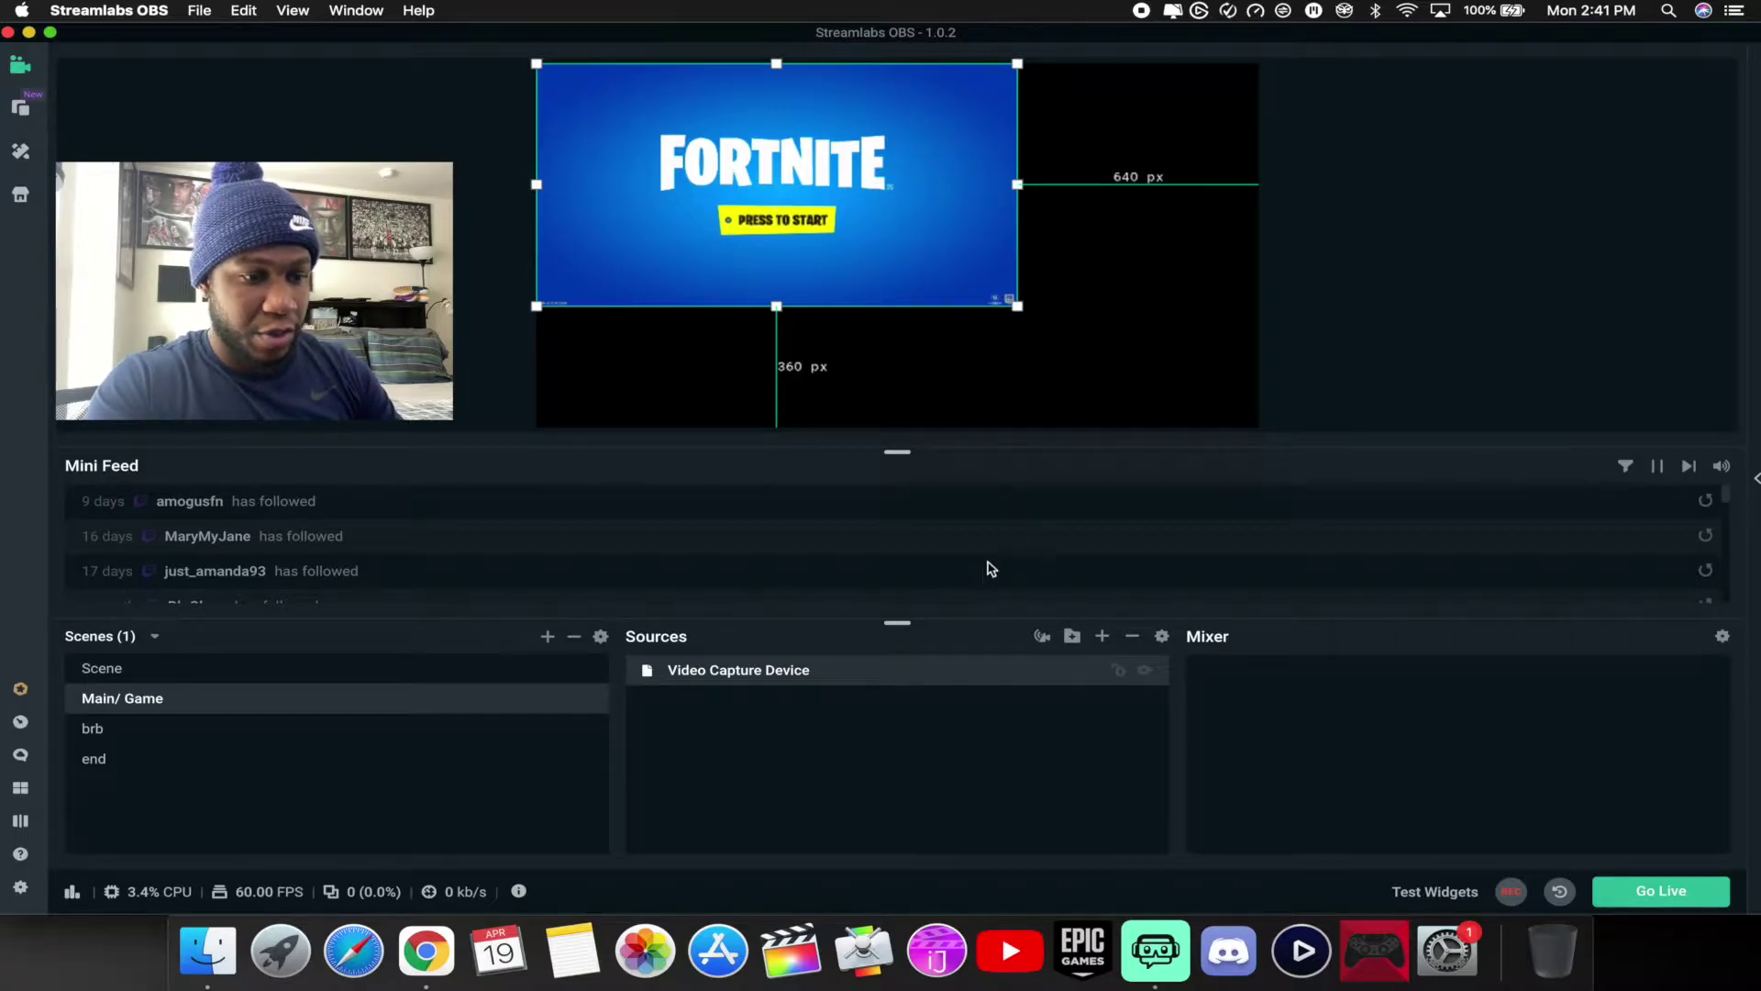
- Fit the Video Capture Device source to the screen and lock it in place
{"action": "right_click", "coordinate": [844, 675]}
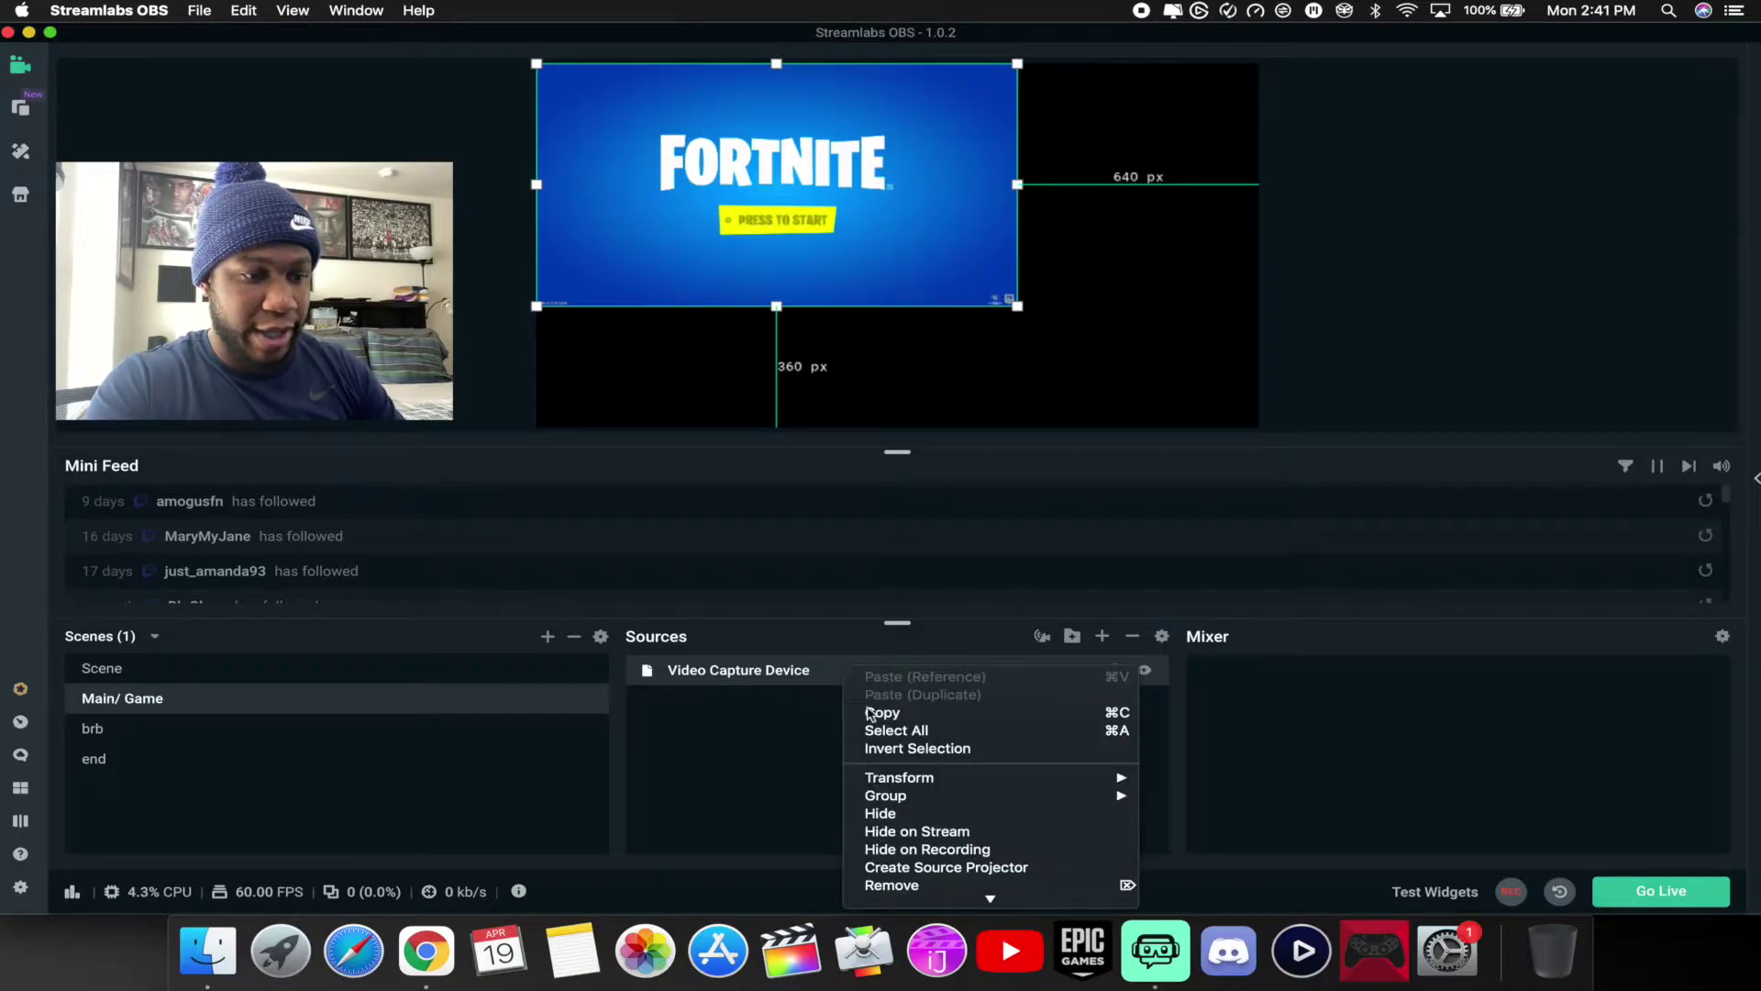
{"action": "mouse_move", "coordinate": [900, 796]}
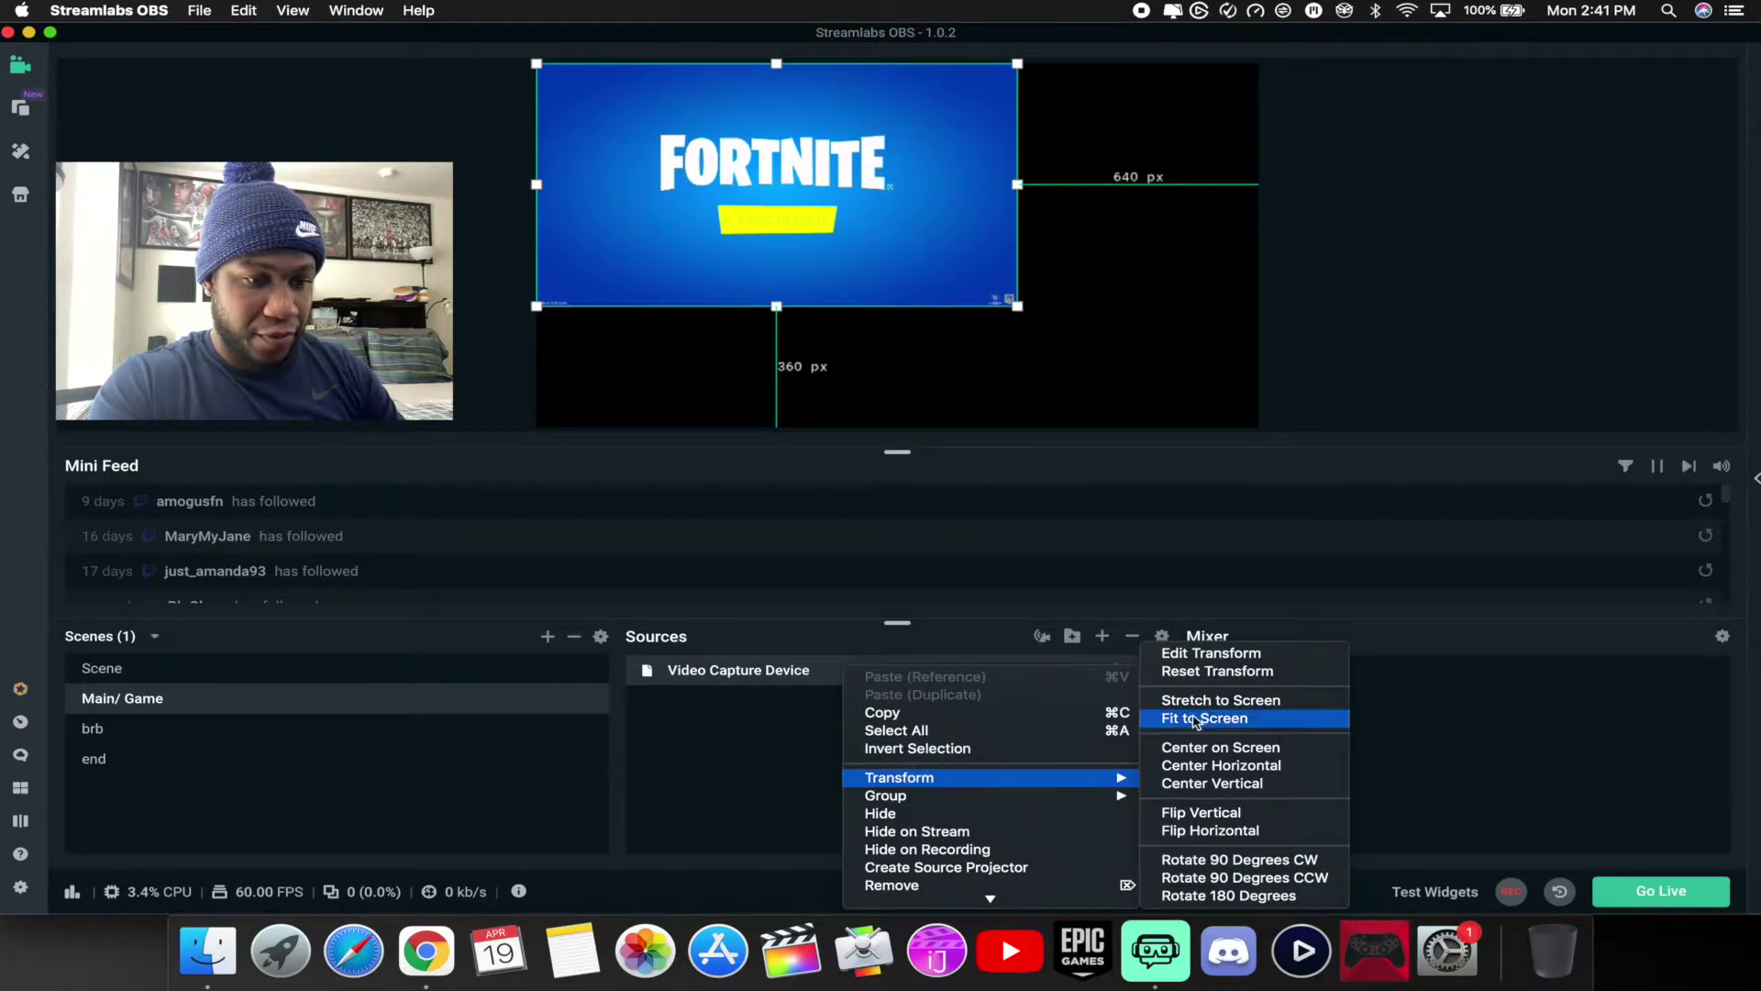
{"action": "left_click", "coordinate": [1196, 720]}
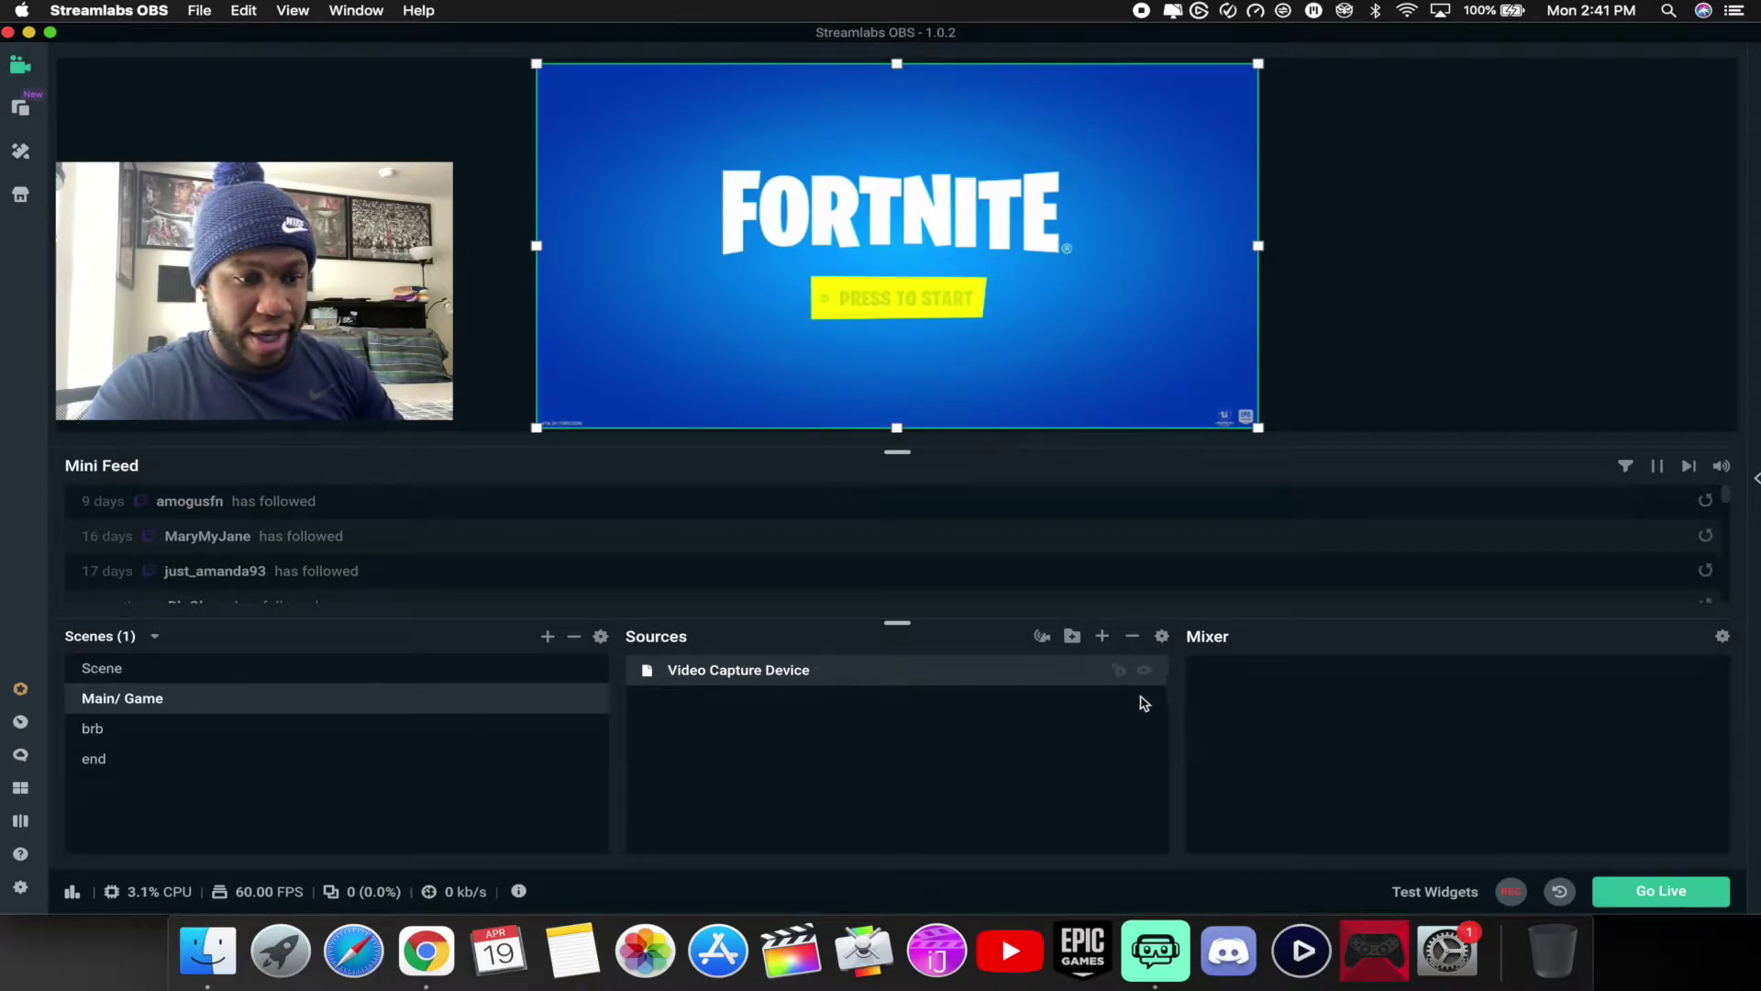
{"action": "left_click", "coordinate": [1118, 677]}
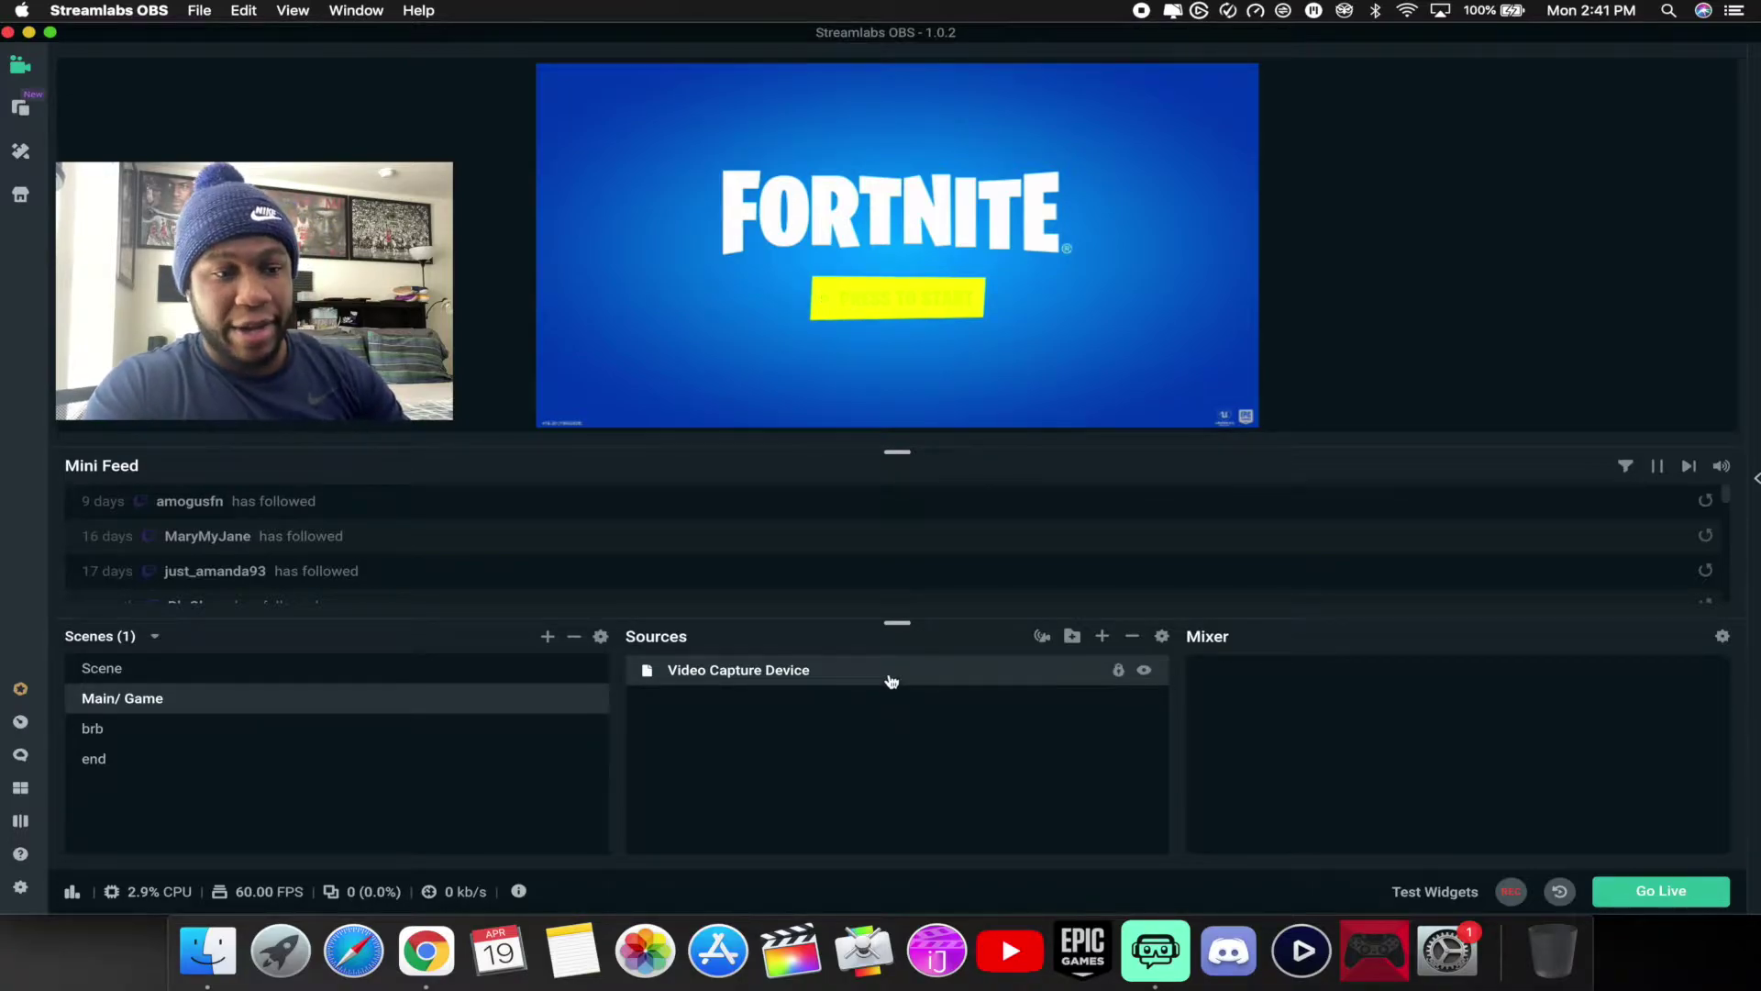
- Add a new, separate video capture source named "Webcam" to the Main/ Game scene, using the C922 Pro Stream Webcam device
{"action": "left_click", "coordinate": [1103, 638]}
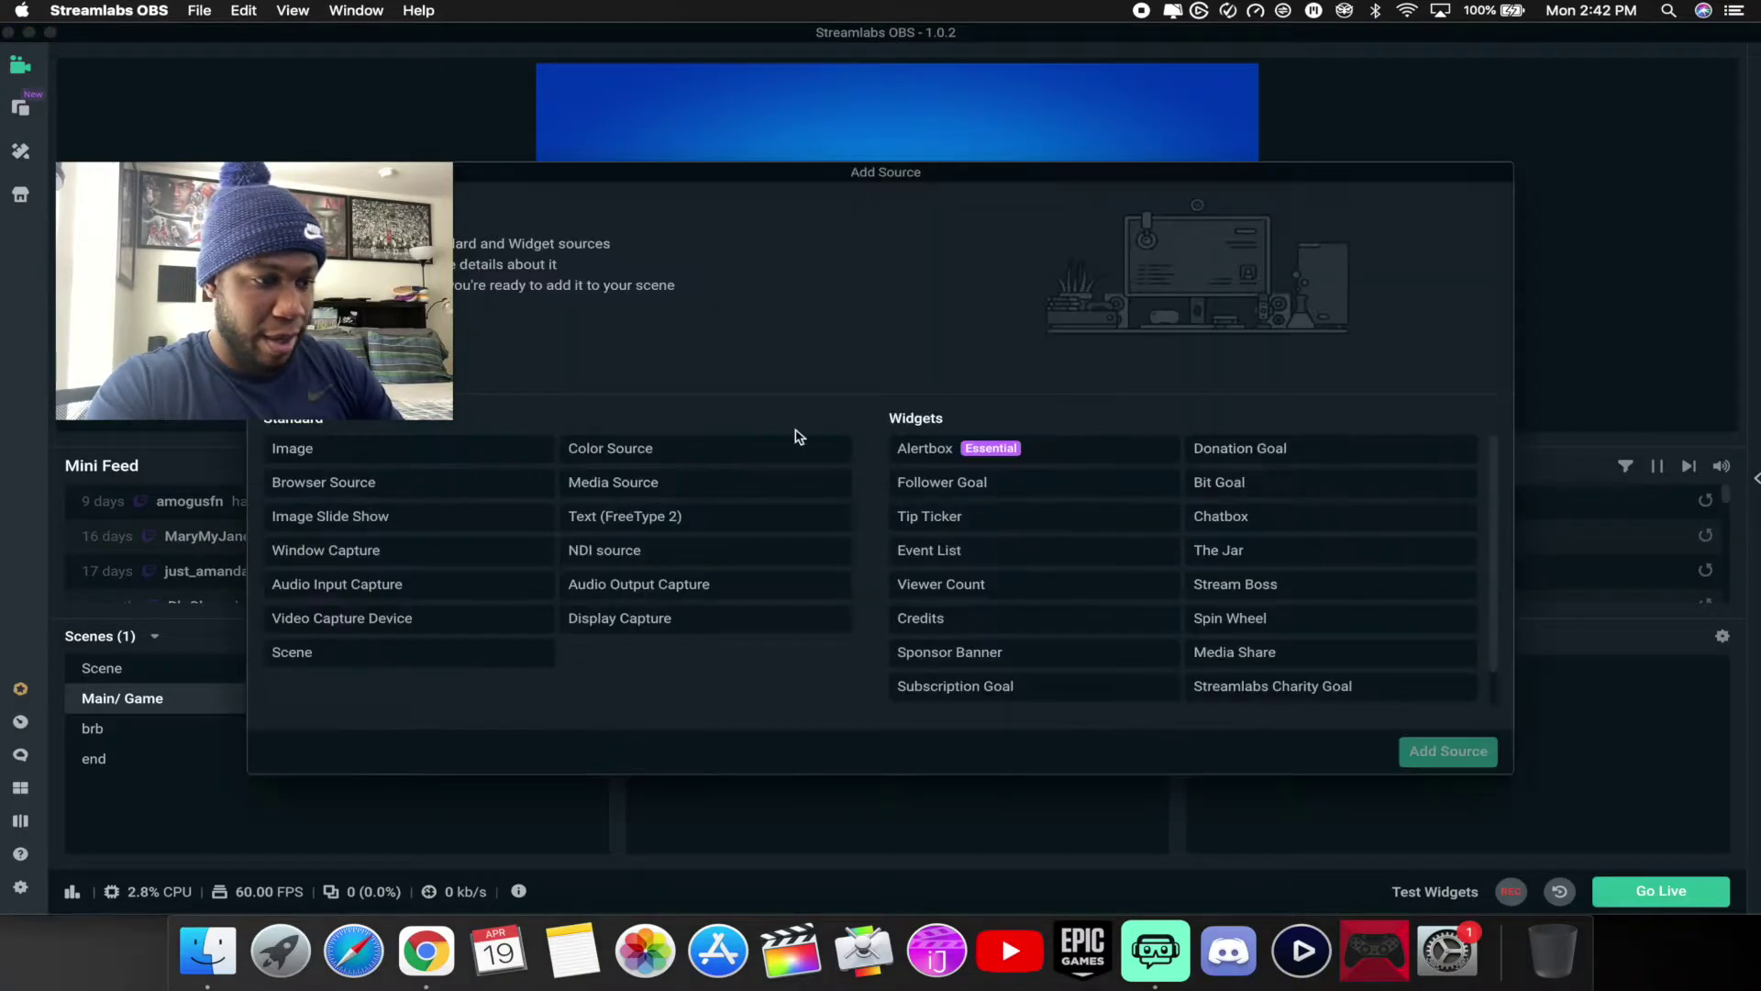
{"action": "left_click", "coordinate": [344, 619]}
{"action": "left_click", "coordinate": [1445, 751]}
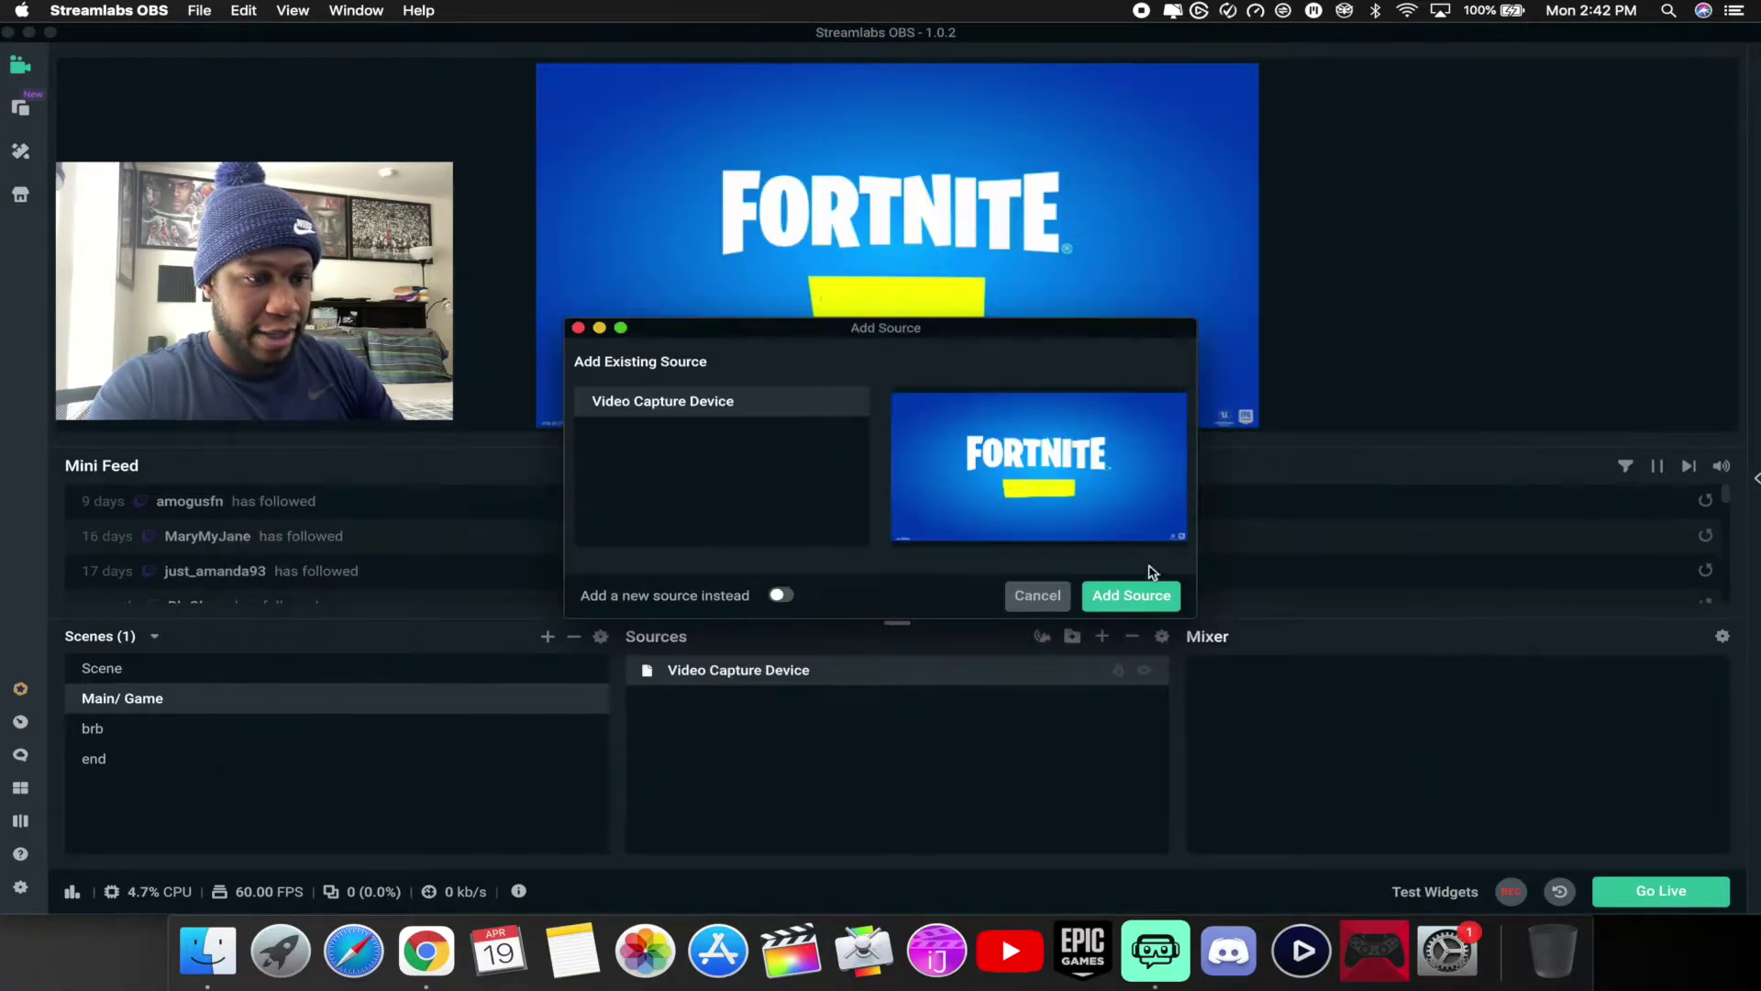
{"action": "left_click", "coordinate": [781, 595]}
{"action": "left_click_drag", "start_coordinate": [800, 437], "coordinate": [547, 428]}
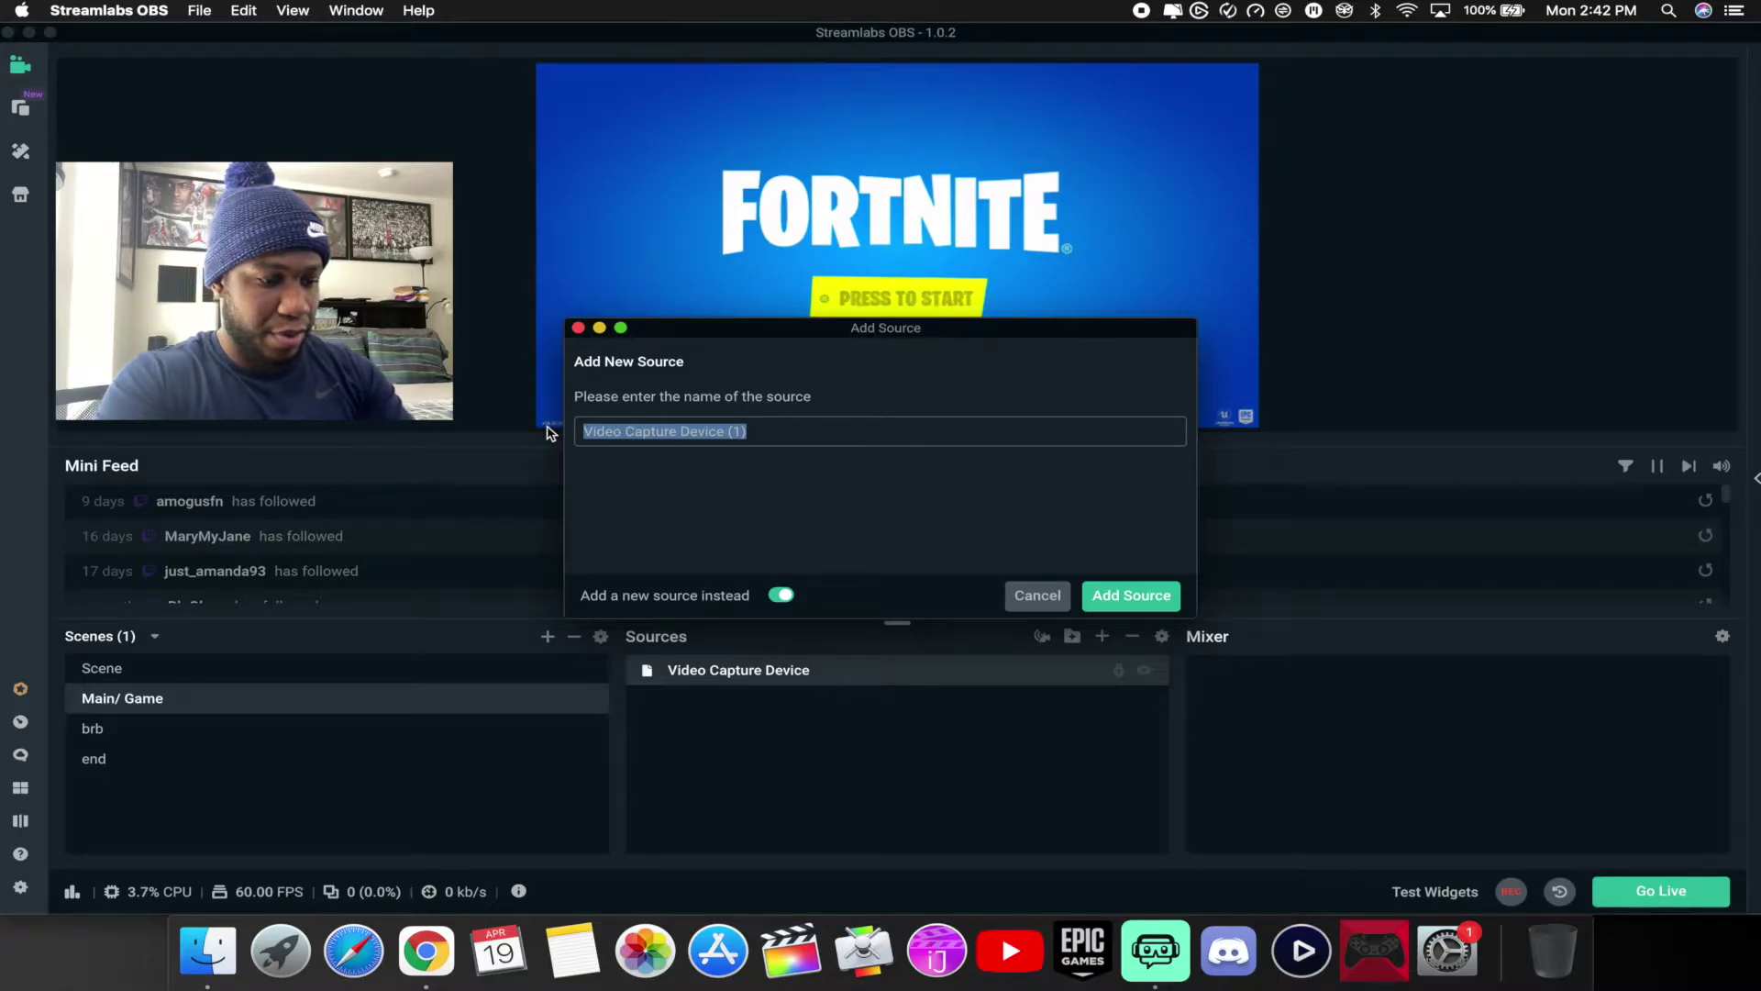
{"action": "type", "text": "Web"}
{"action": "left_click", "coordinate": [1132, 598]}
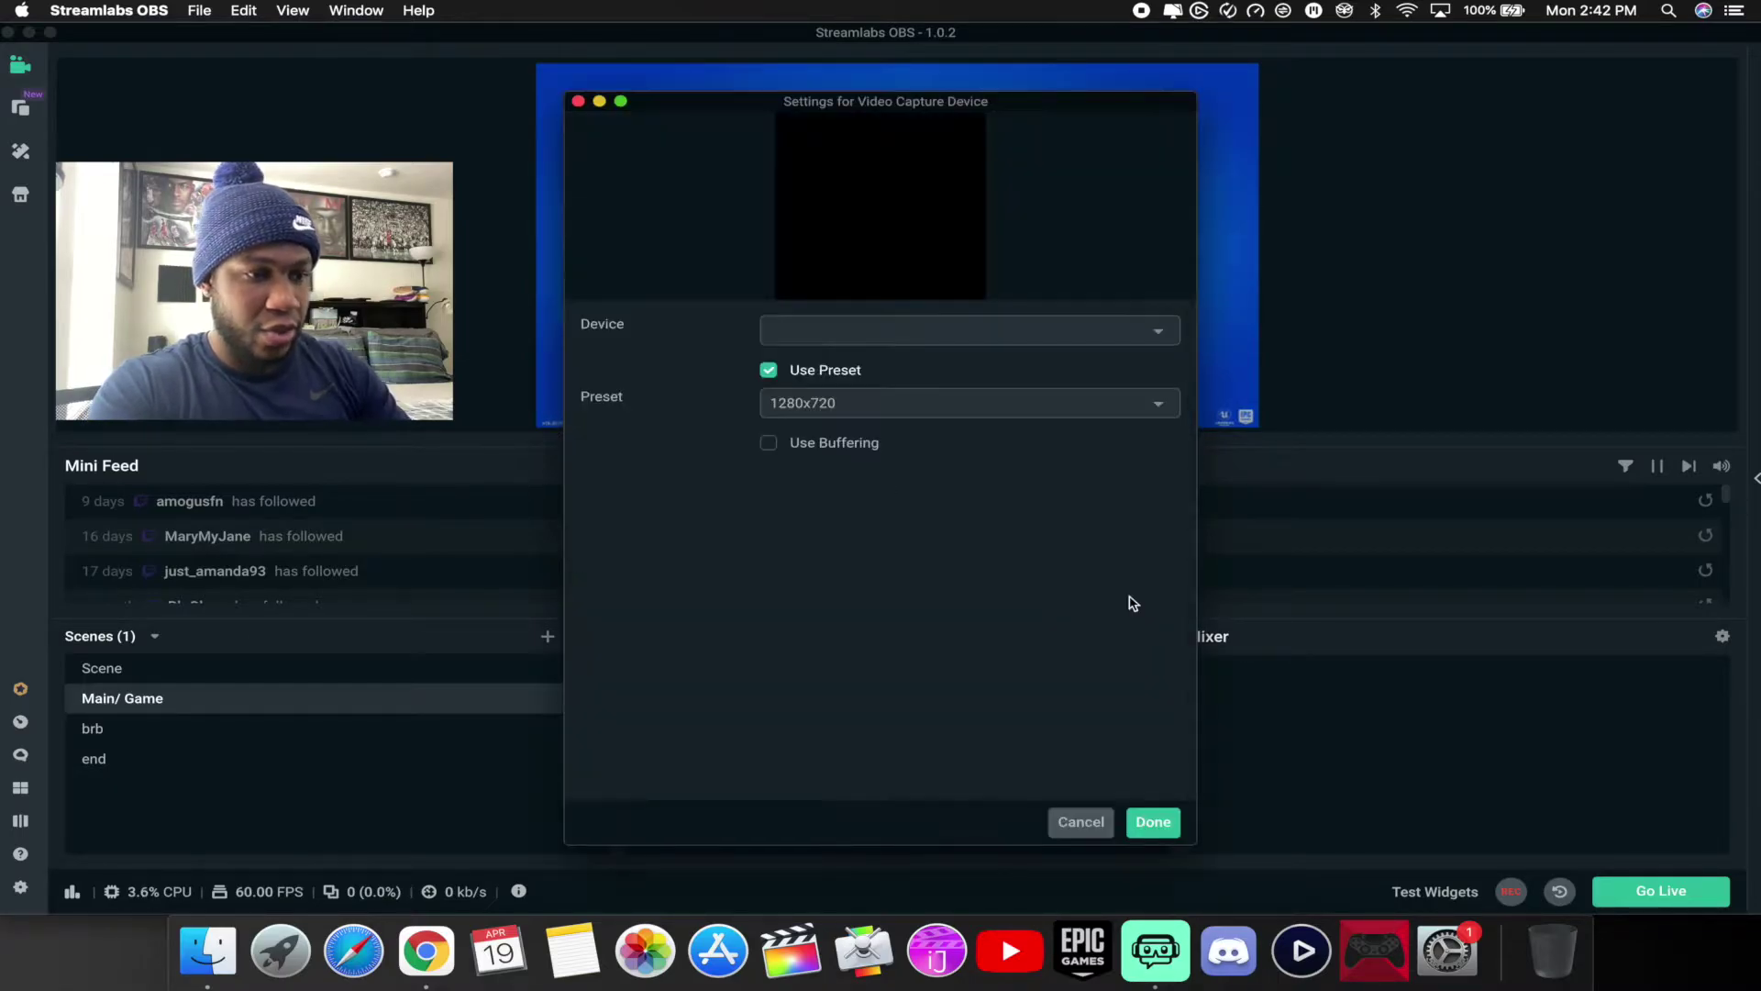
{"action": "left_click", "coordinate": [905, 328]}
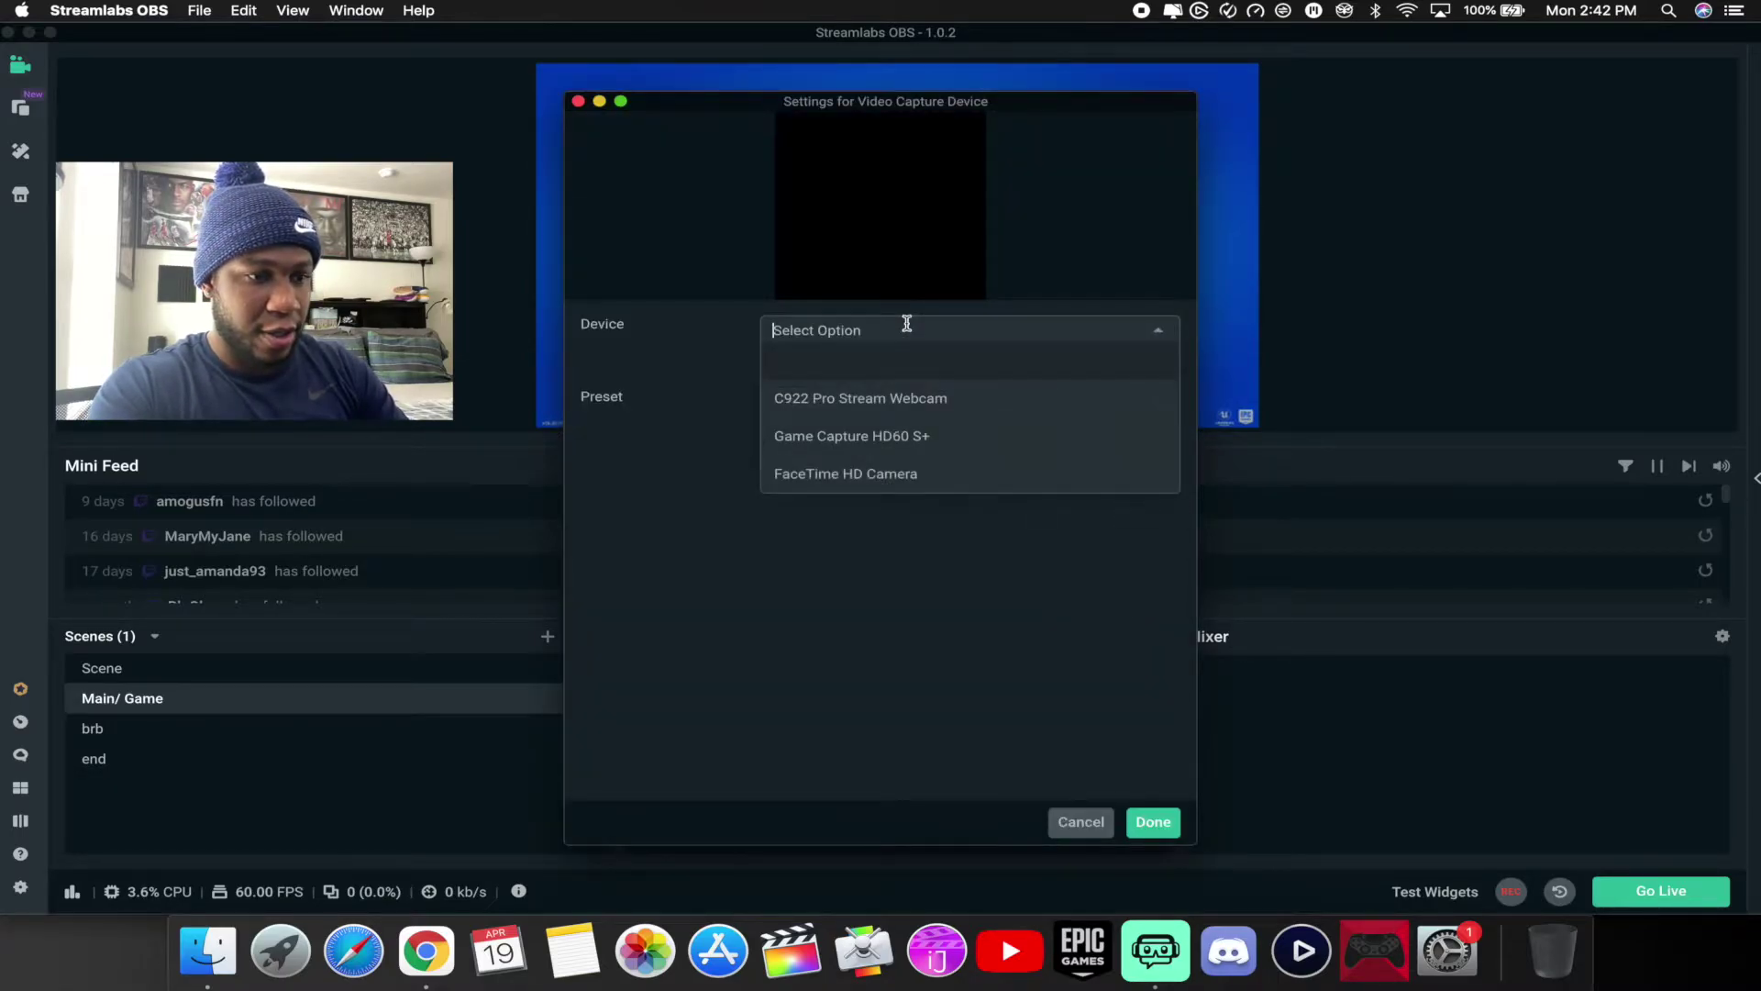
{"action": "left_click", "coordinate": [878, 402]}
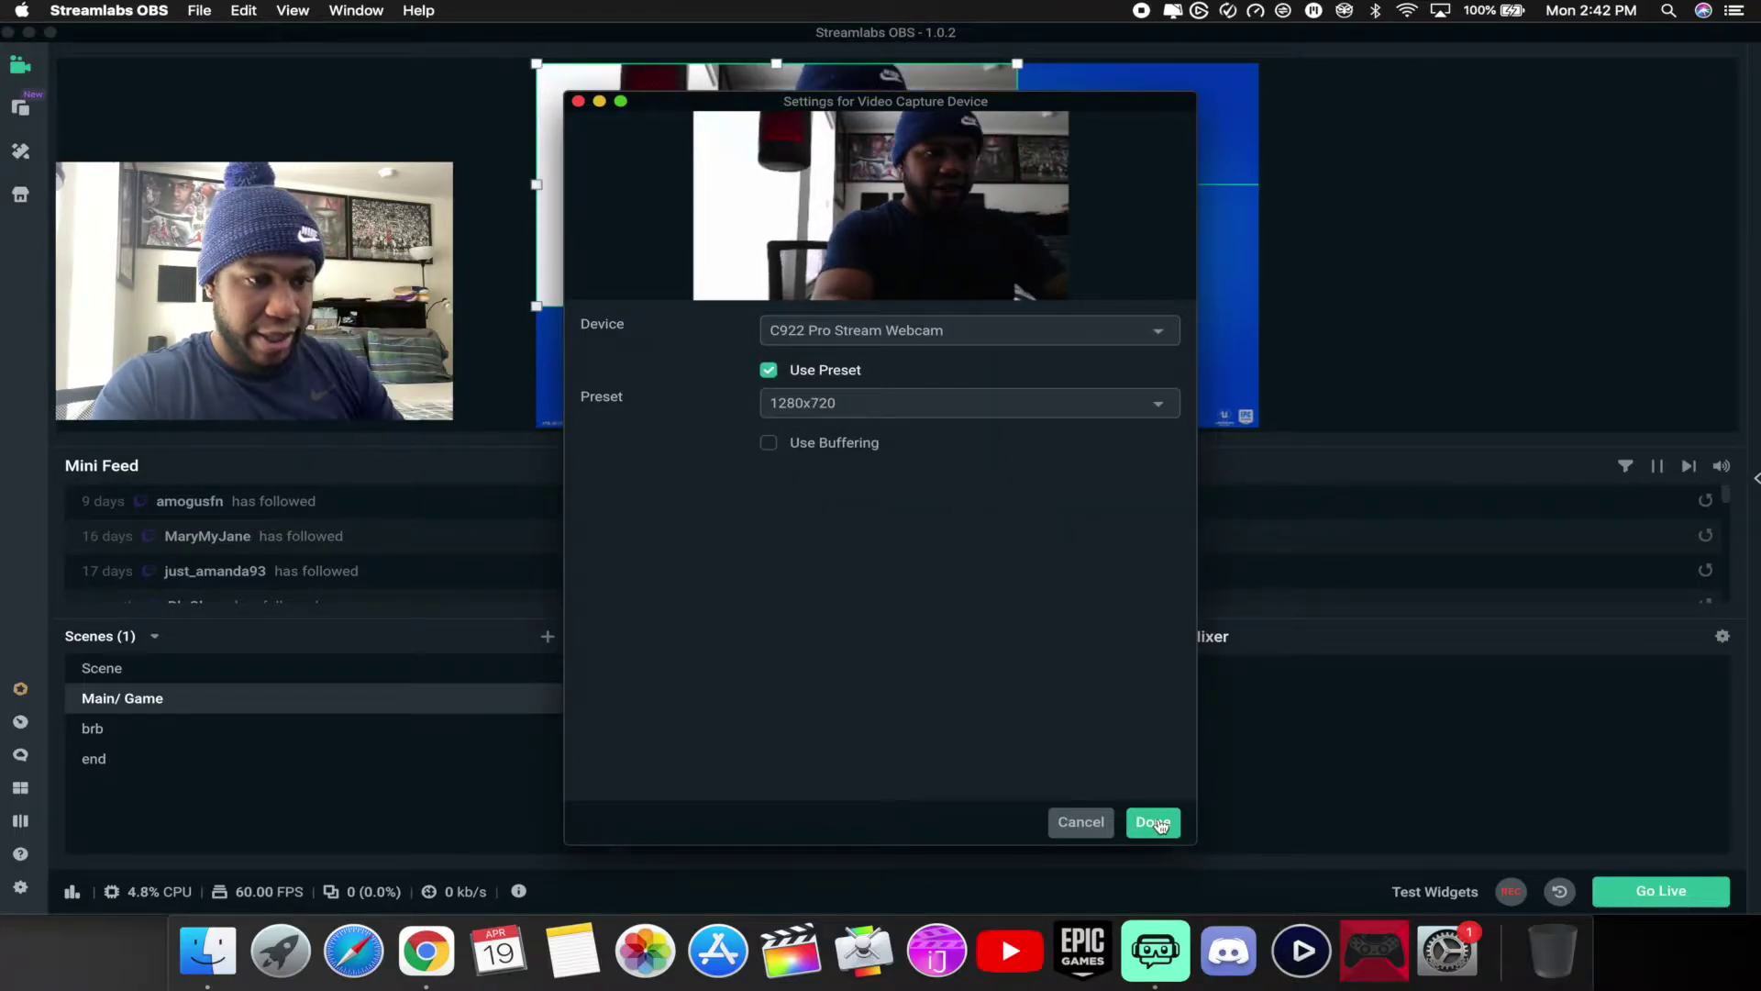
{"action": "key", "text": "Return"}
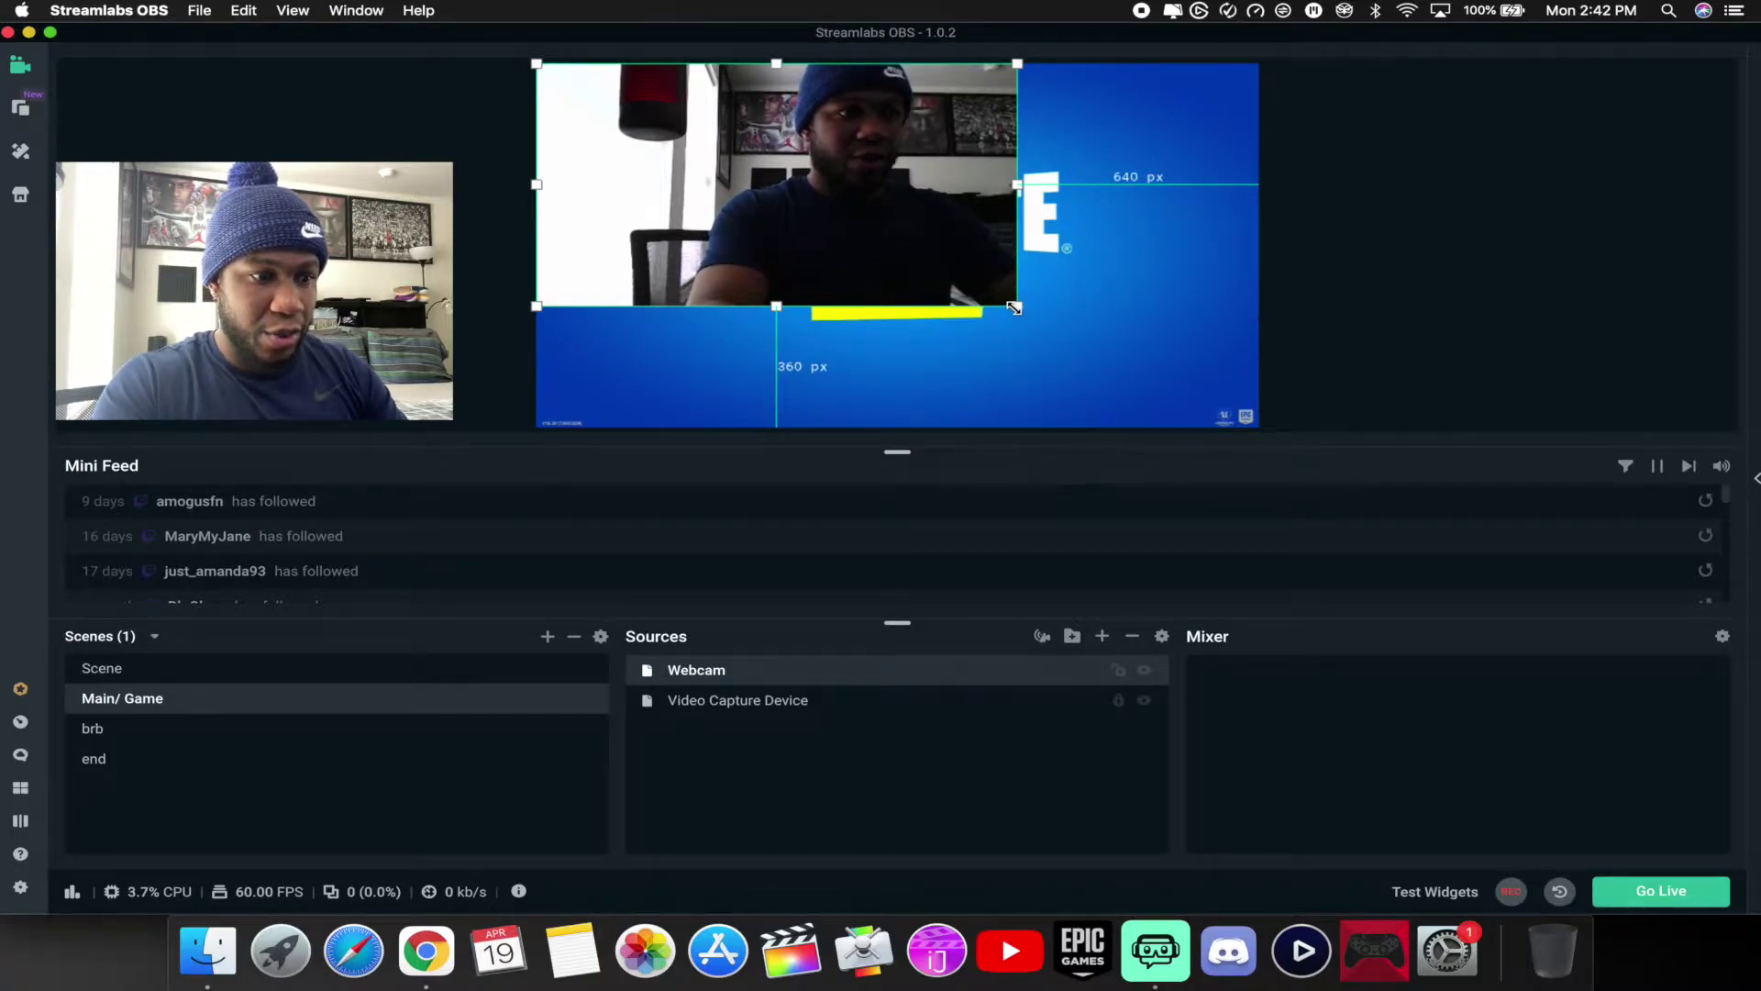
- Shrink and crop the Webcam source, place it against the canvas's left edge about 263 px above the bottom, and lock it
{"action": "left_click_drag", "start_coordinate": [1018, 310], "coordinate": [730, 164]}
{"action": "left_click_drag", "start_coordinate": [684, 124], "coordinate": [683, 264]}
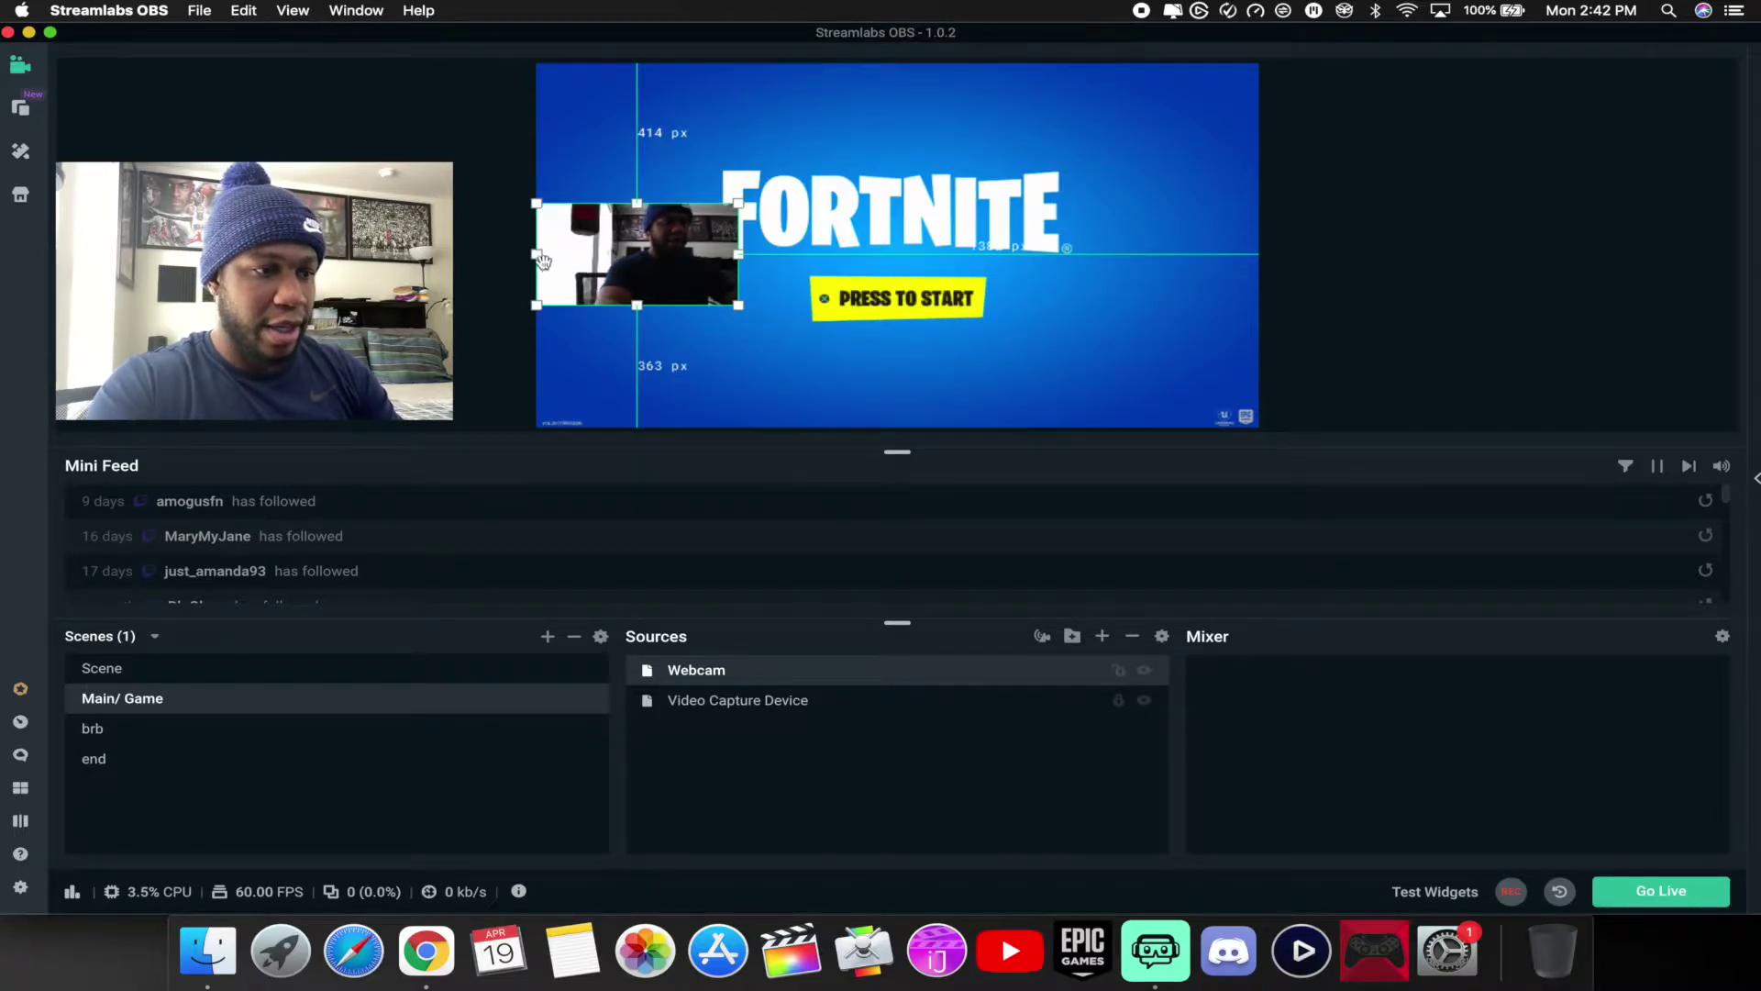
{"action": "mouse_move", "coordinate": [541, 259]}
{"action": "left_mouse_down"}
{"action": "mouse_move", "coordinate": [592, 243]}
{"action": "mouse_move", "coordinate": [552, 244]}
{"action": "mouse_move", "coordinate": [577, 244]}
{"action": "mouse_move", "coordinate": [537, 279]}
{"action": "left_mouse_up"}
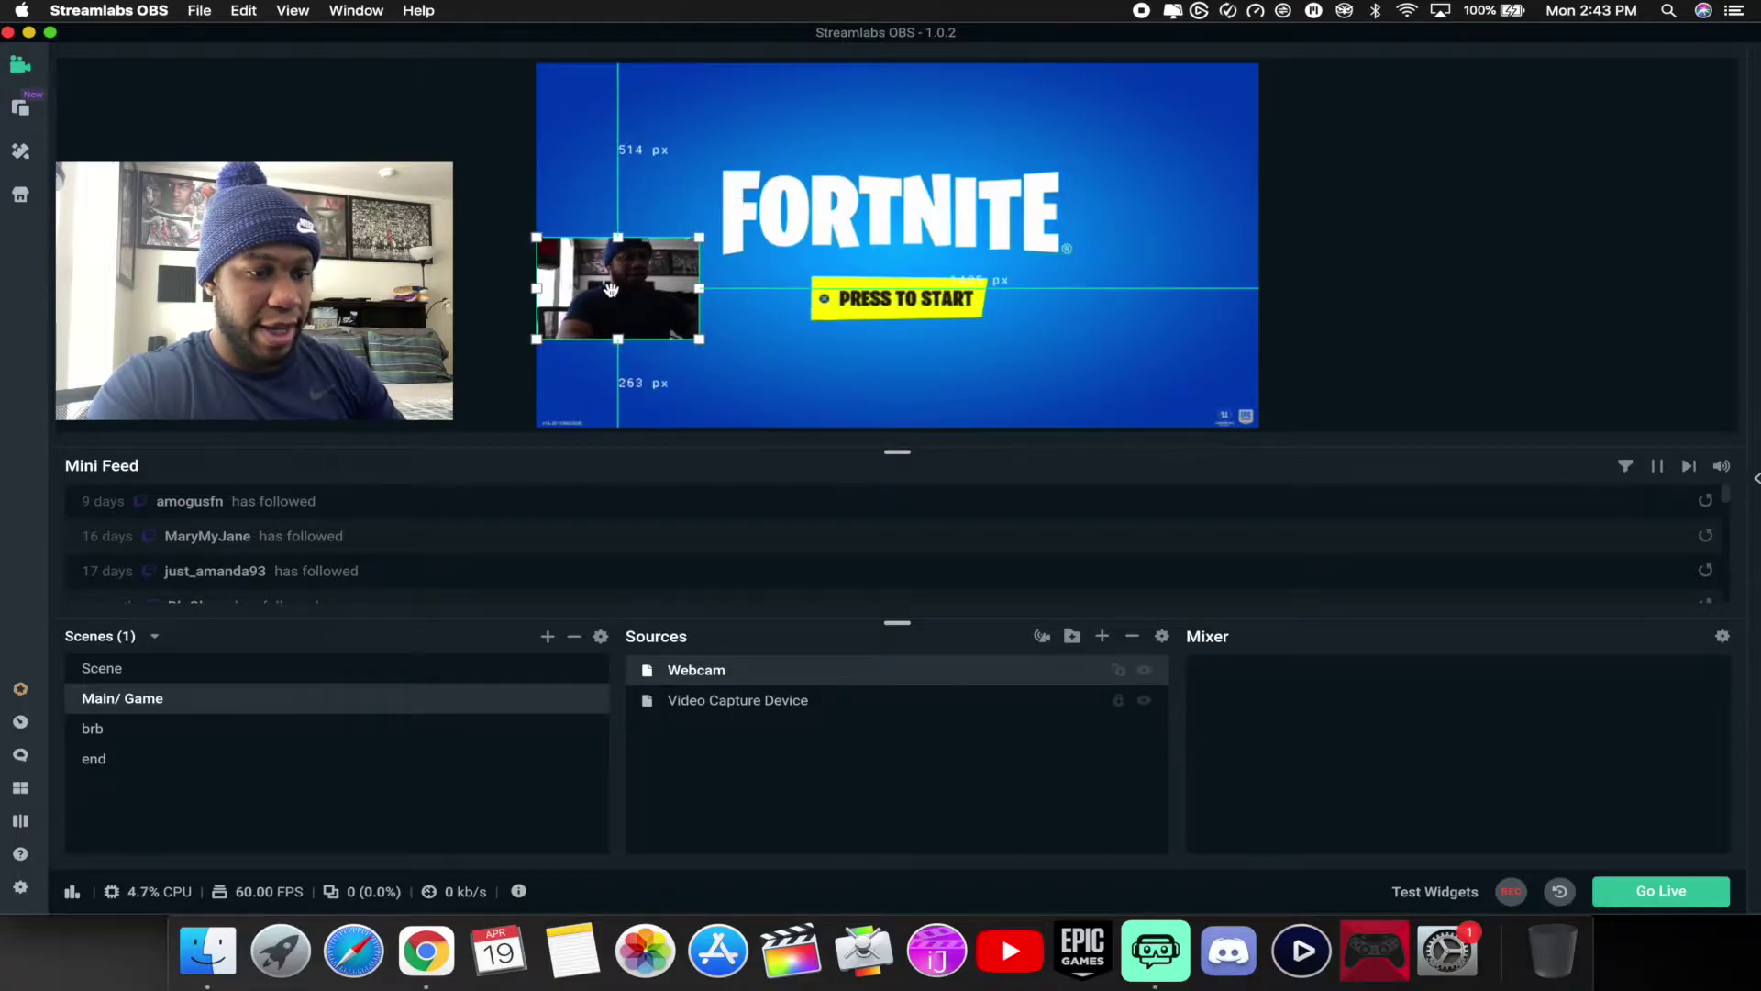
{"action": "left_click", "coordinate": [1119, 672]}
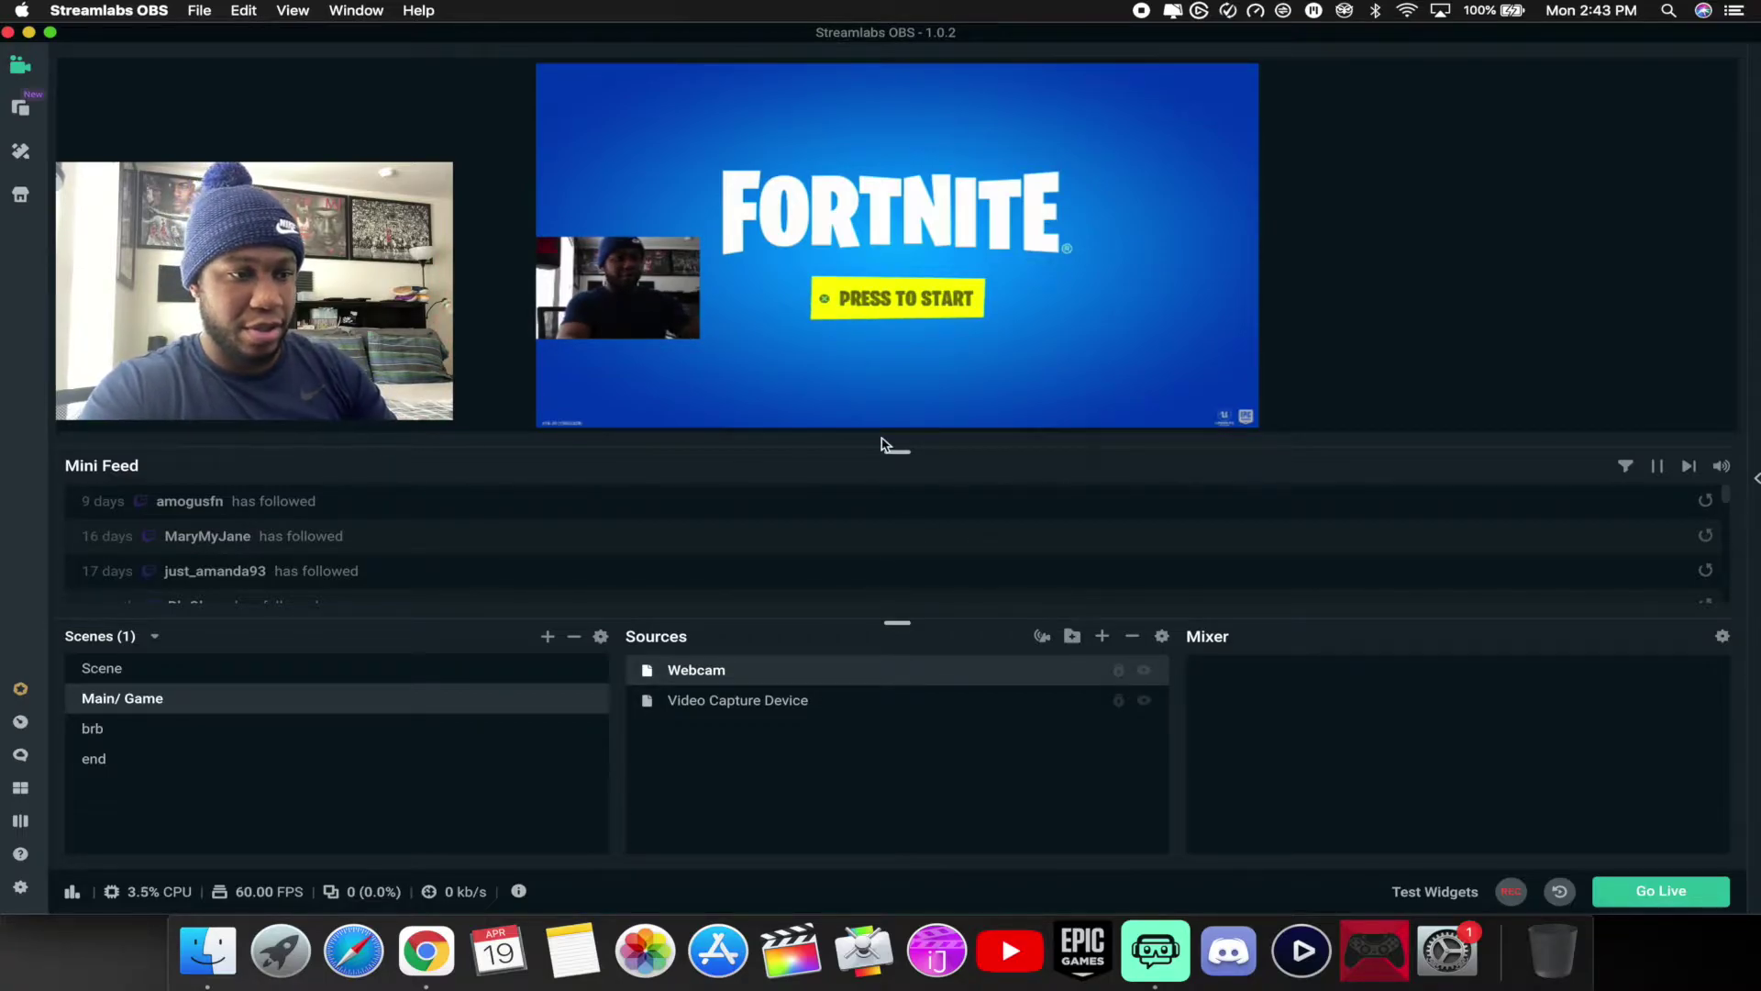
- Add an Audio Input Capture source with its default name to the Main/ Game scene, using the Game Capture HD60 S+ device
{"action": "left_click", "coordinate": [1107, 644]}
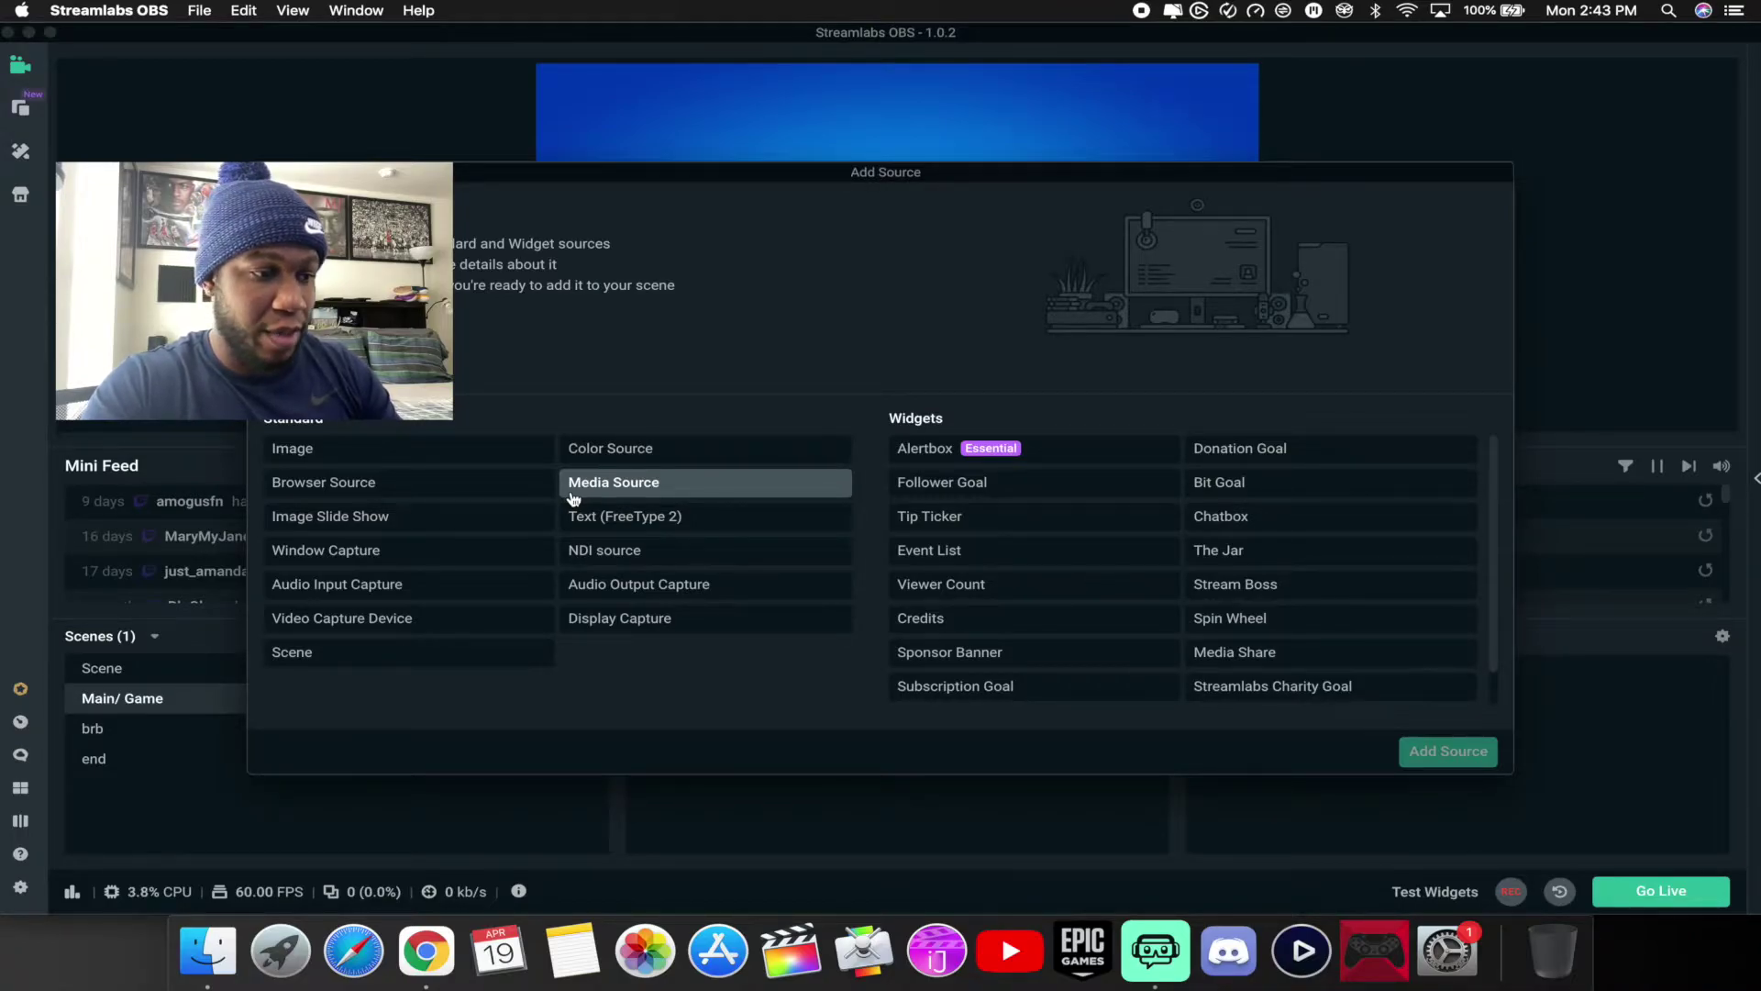
{"action": "left_click", "coordinate": [339, 585]}
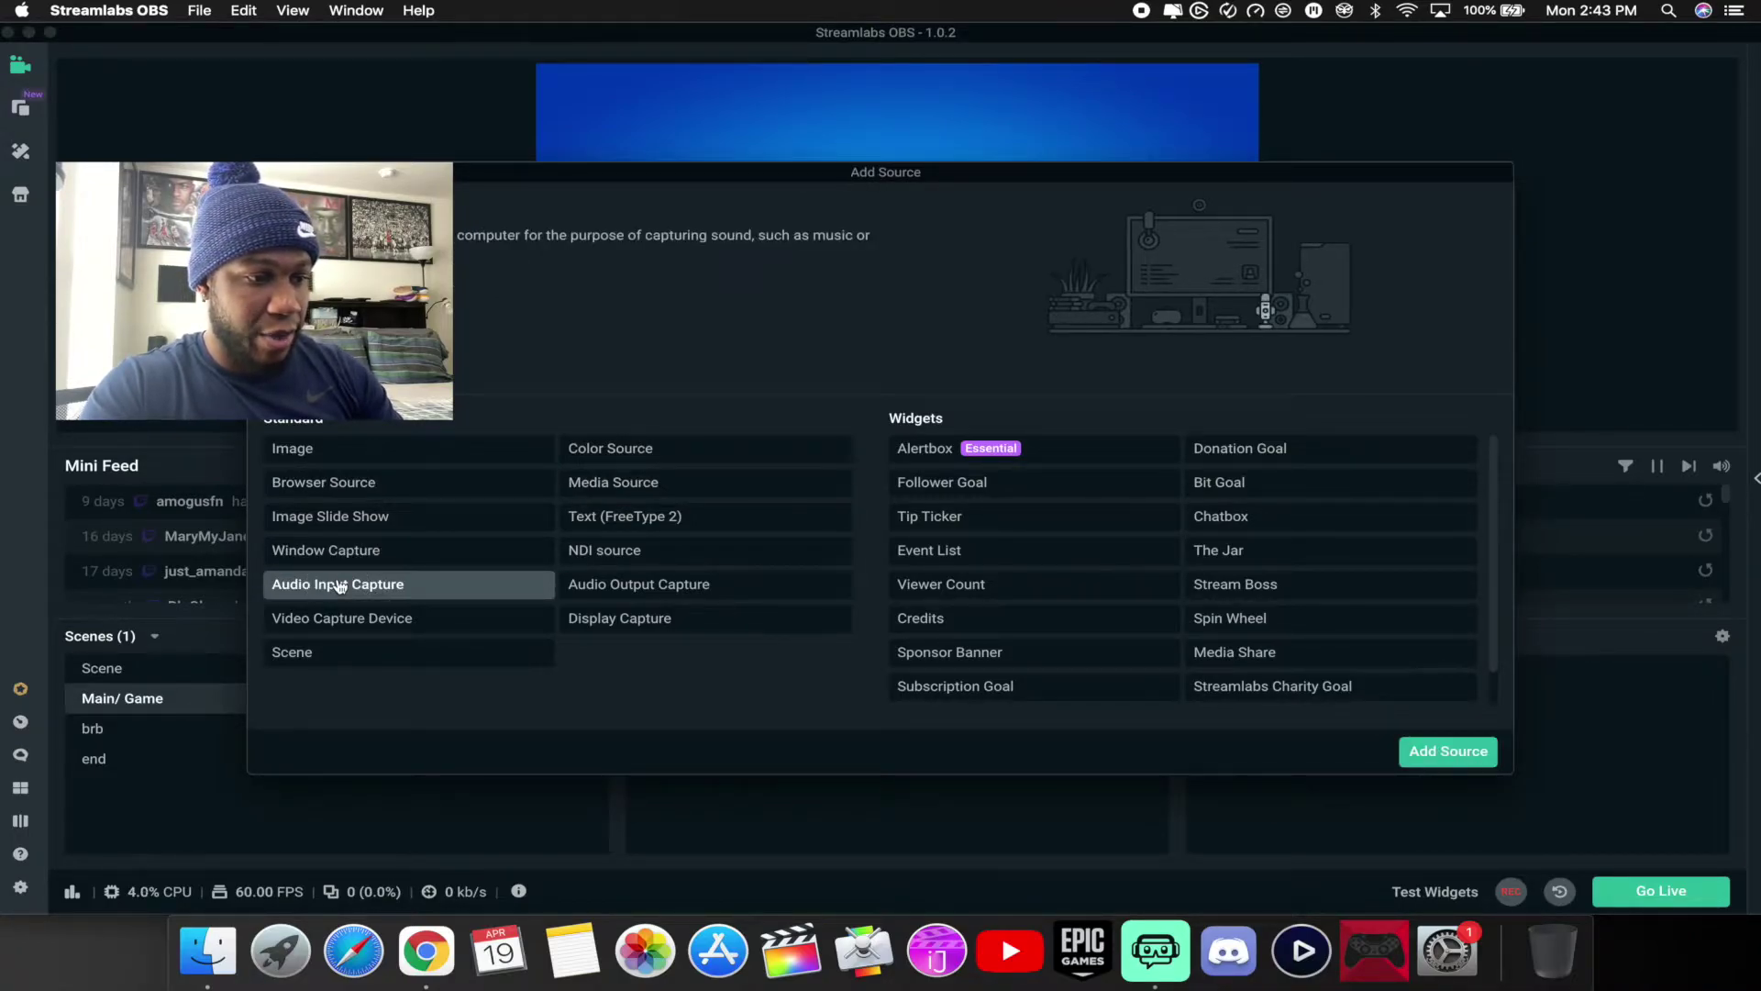
{"action": "left_click", "coordinate": [1419, 750]}
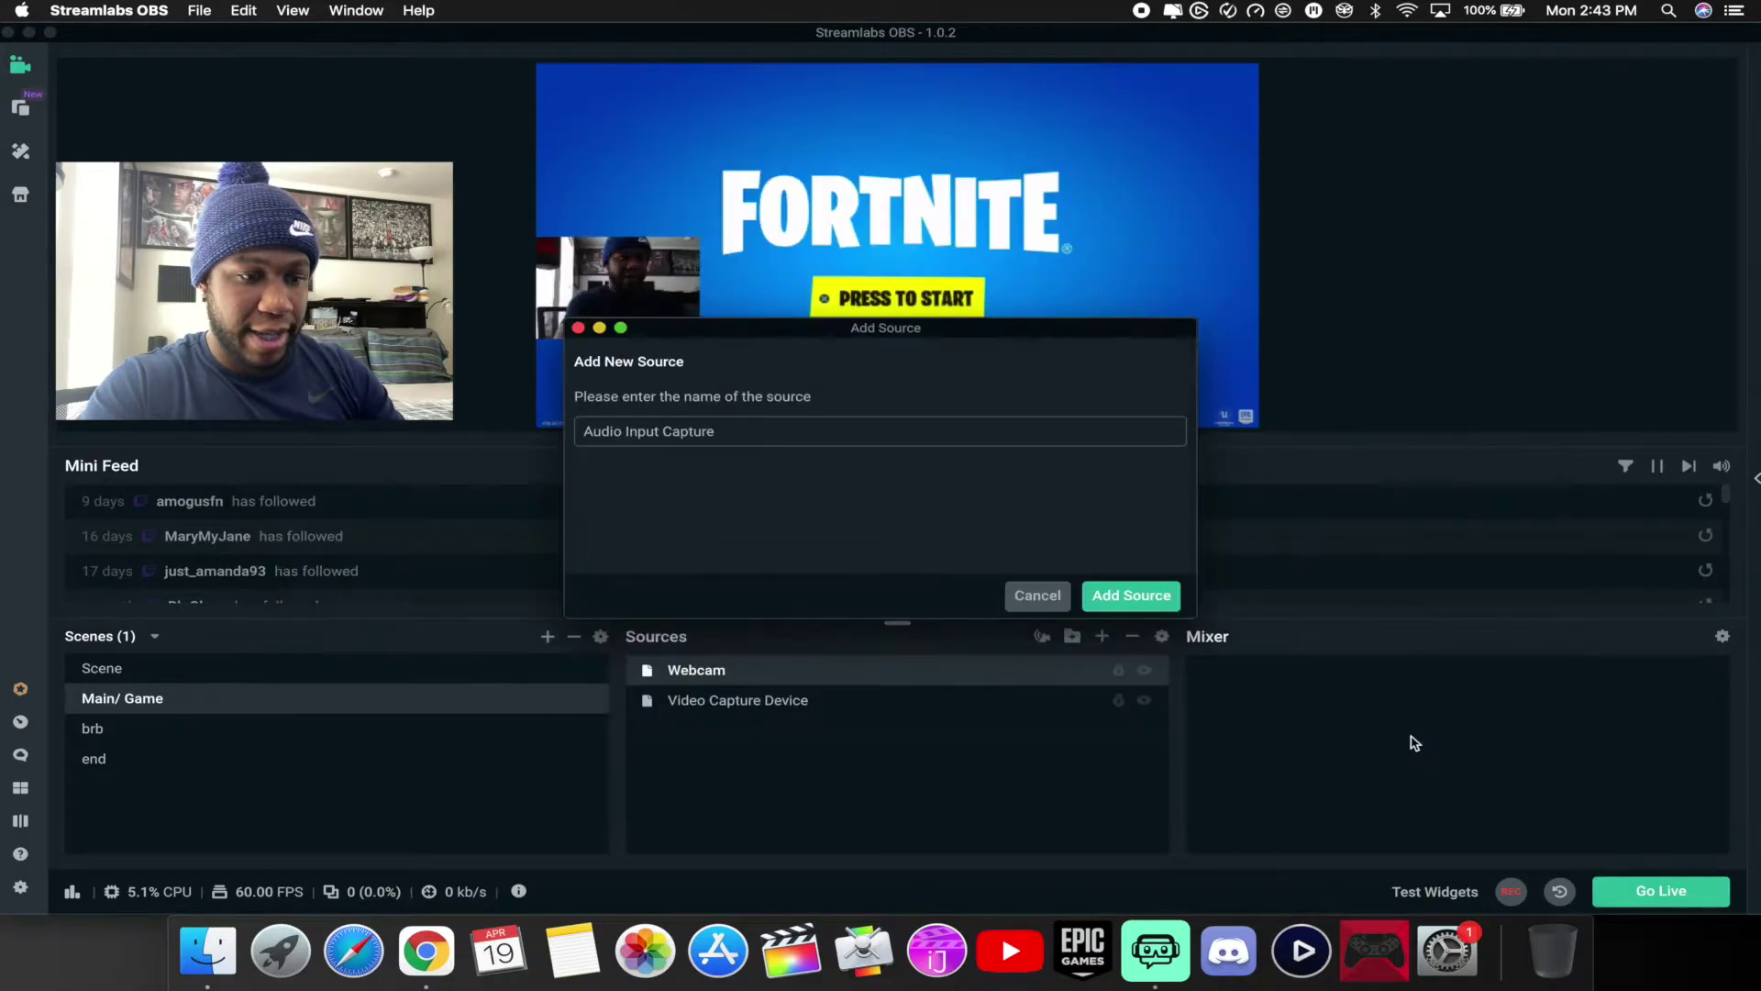
{"action": "left_click", "coordinate": [1131, 595]}
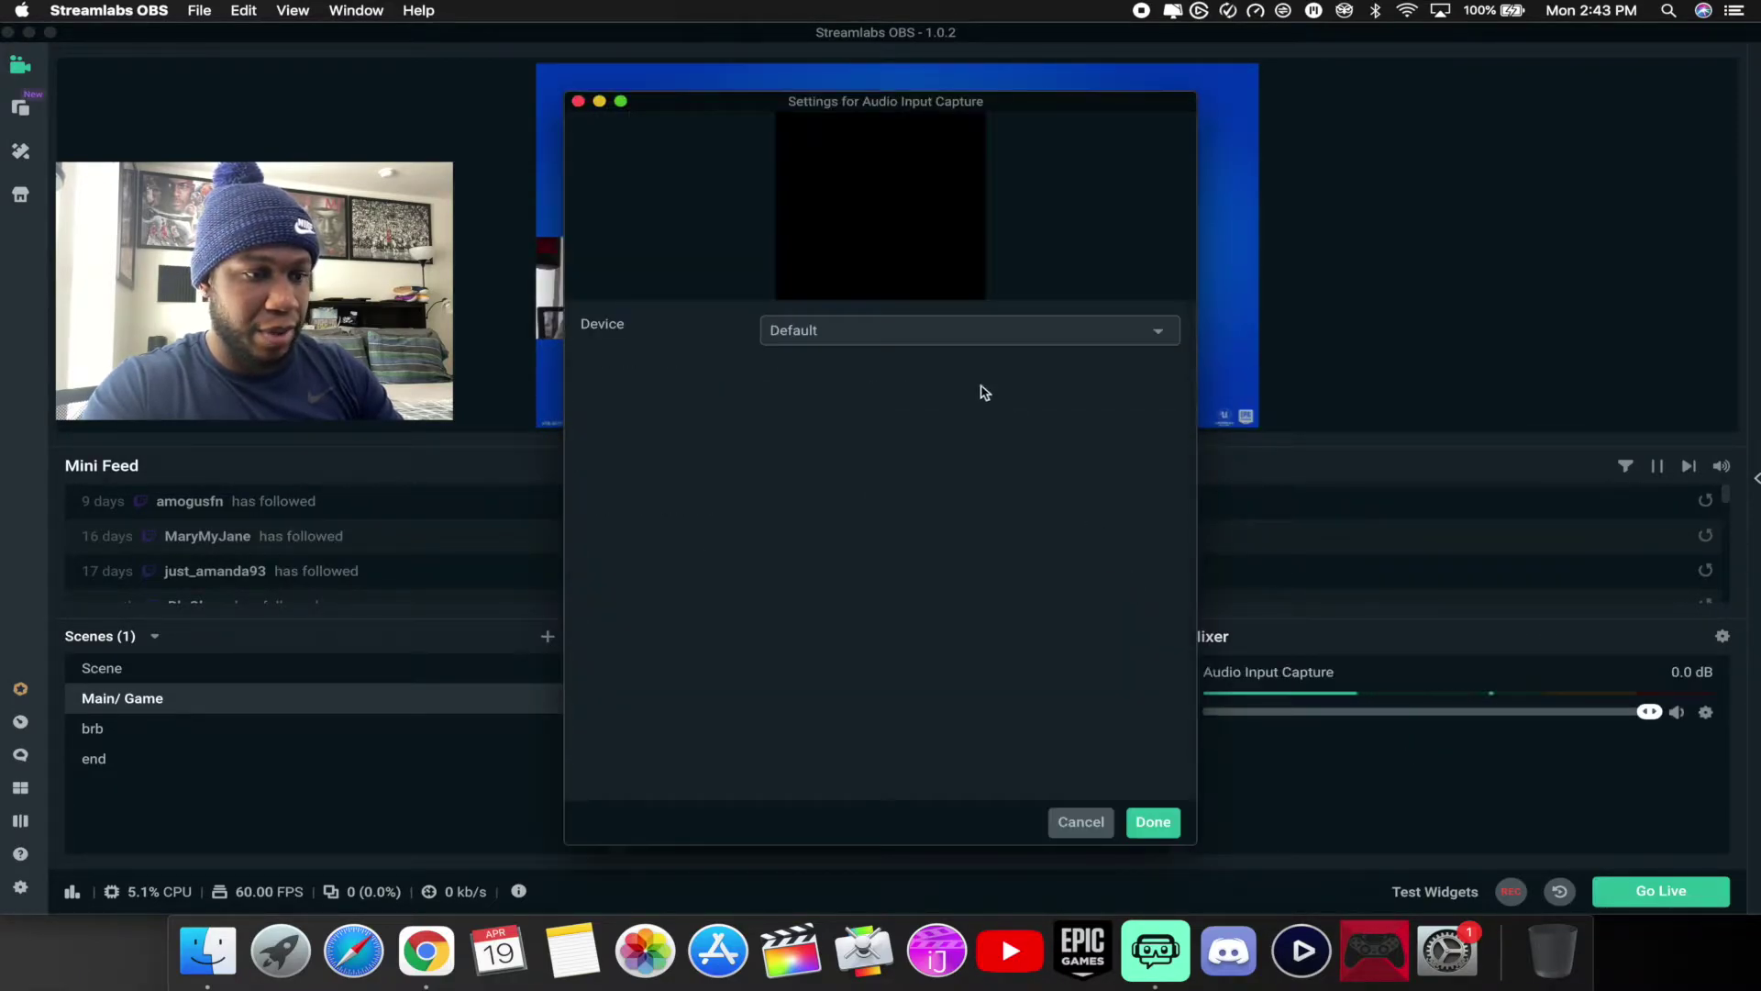
{"action": "left_click", "coordinate": [920, 332]}
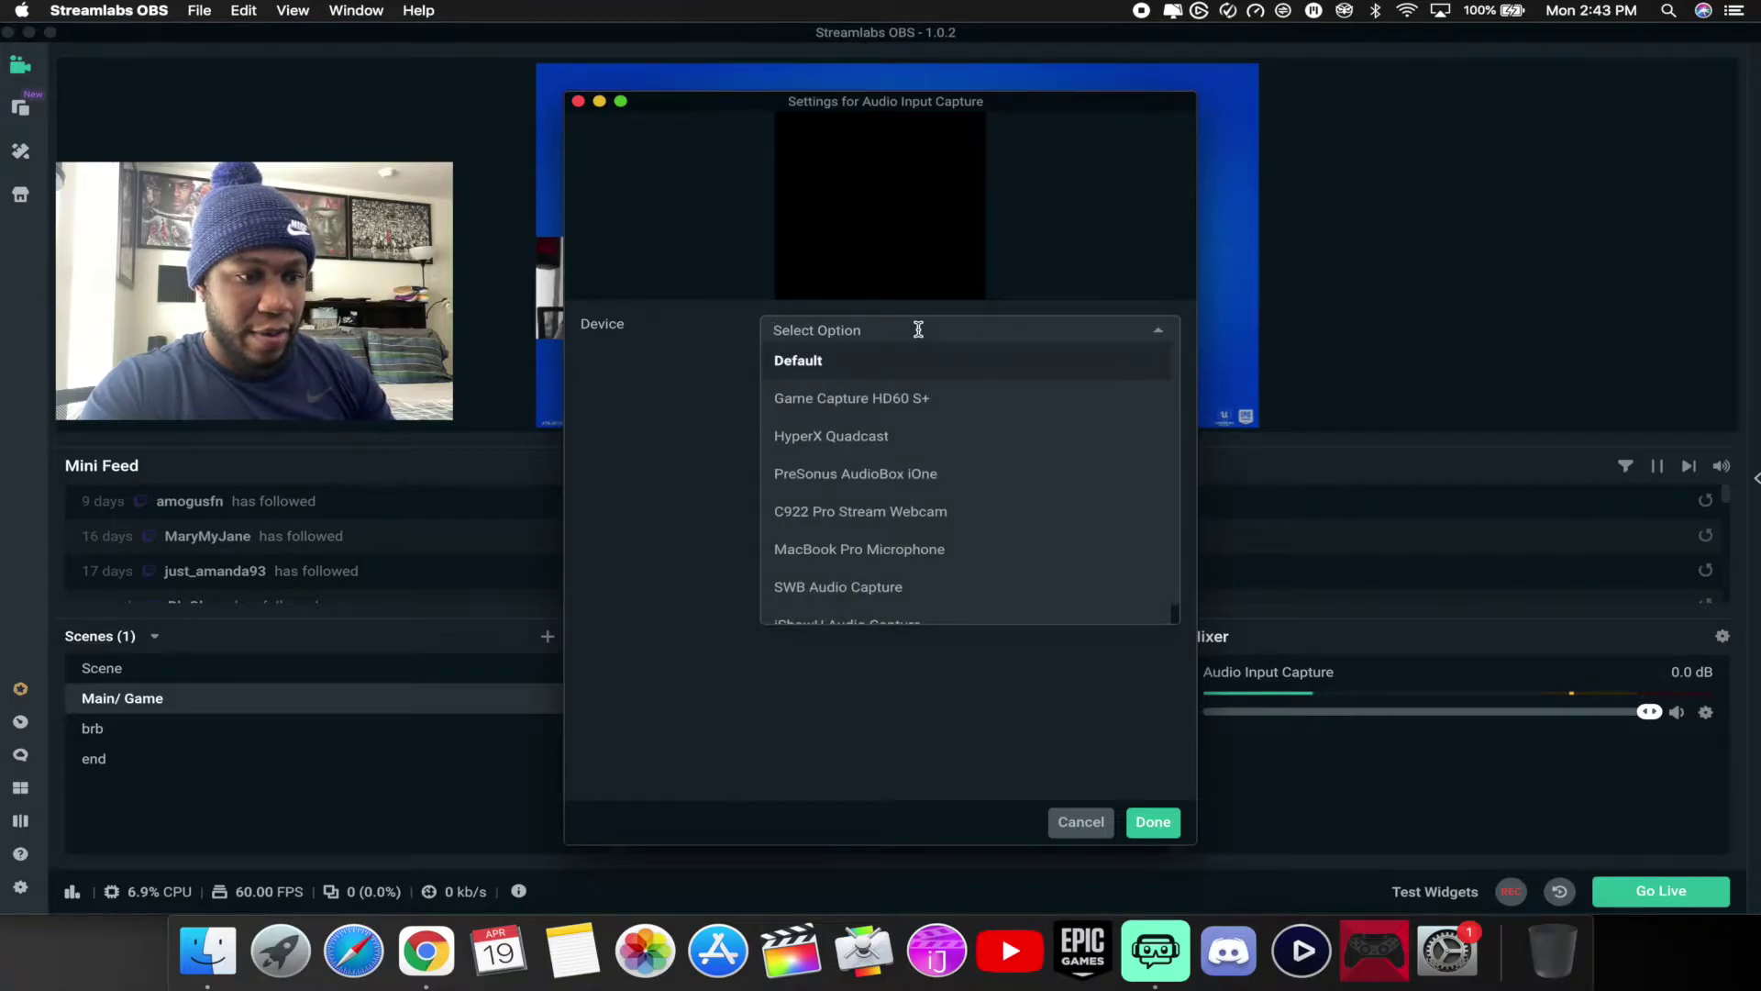
{"action": "left_click", "coordinate": [867, 398]}
{"action": "left_click", "coordinate": [1161, 825]}
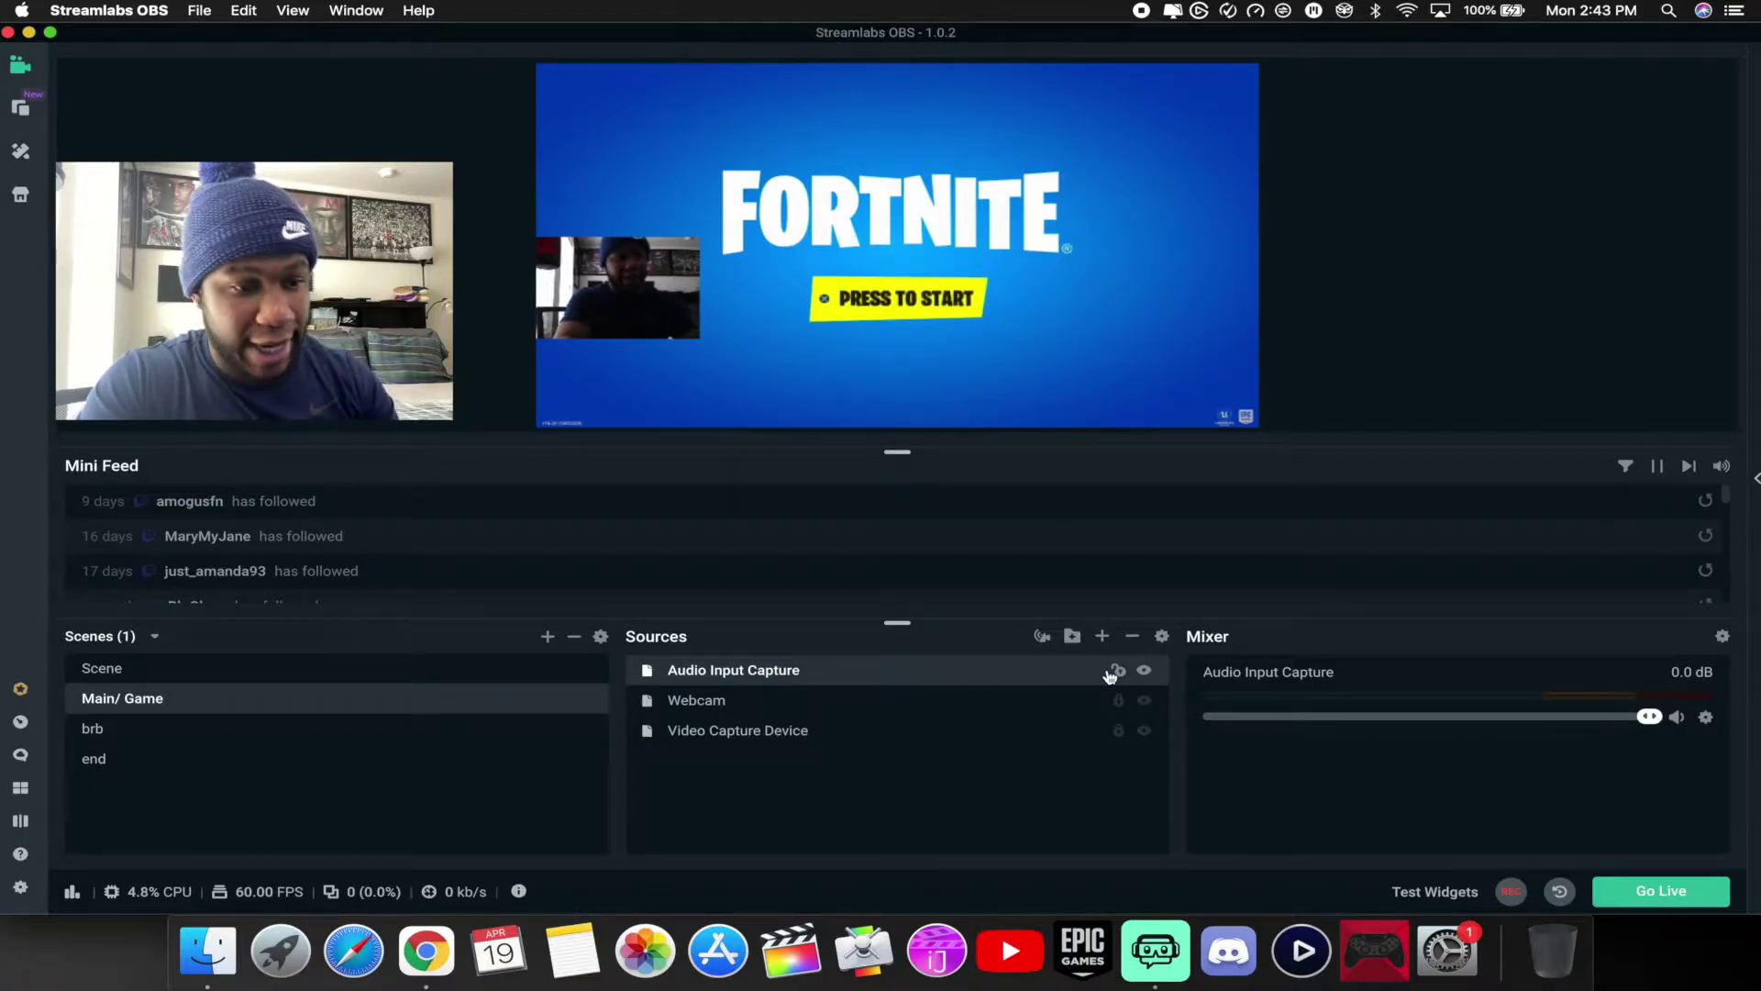
- Add a new, separate audio input source named "HyperX Quadcast" using the HyperX Quadcast device, and lock the audio sources
{"action": "left_click", "coordinate": [1104, 637]}
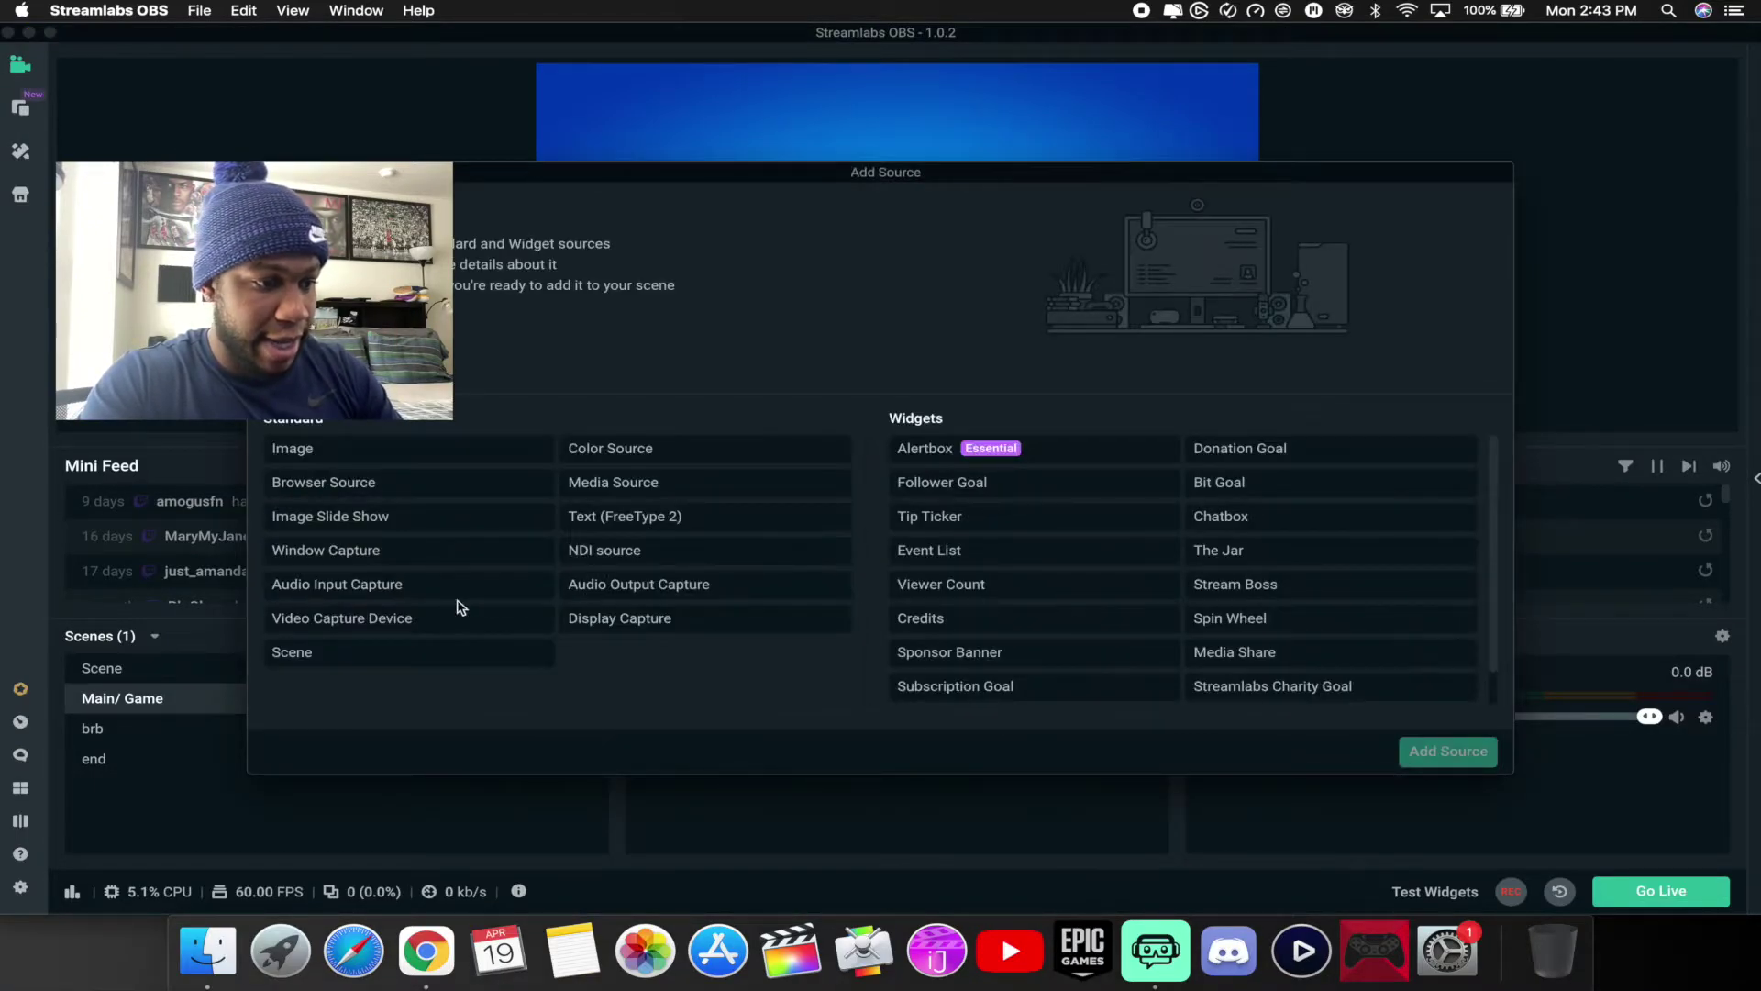
{"action": "left_click", "coordinate": [392, 587]}
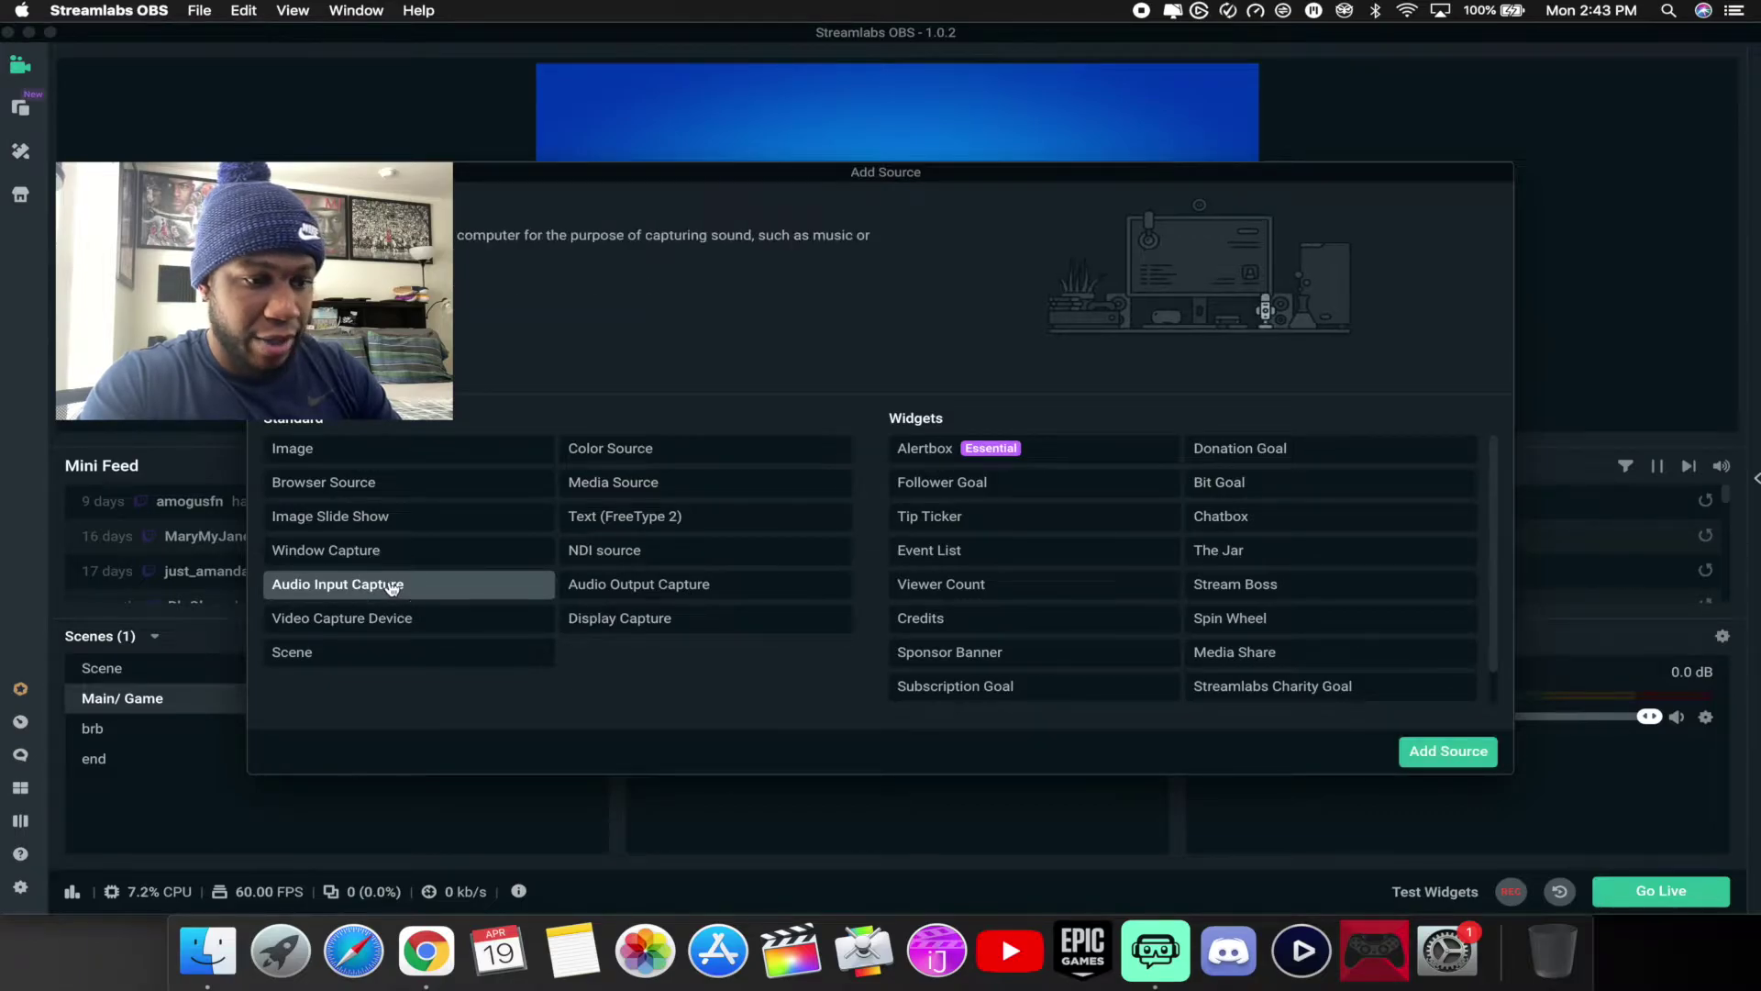
{"action": "left_click", "coordinate": [1442, 751]}
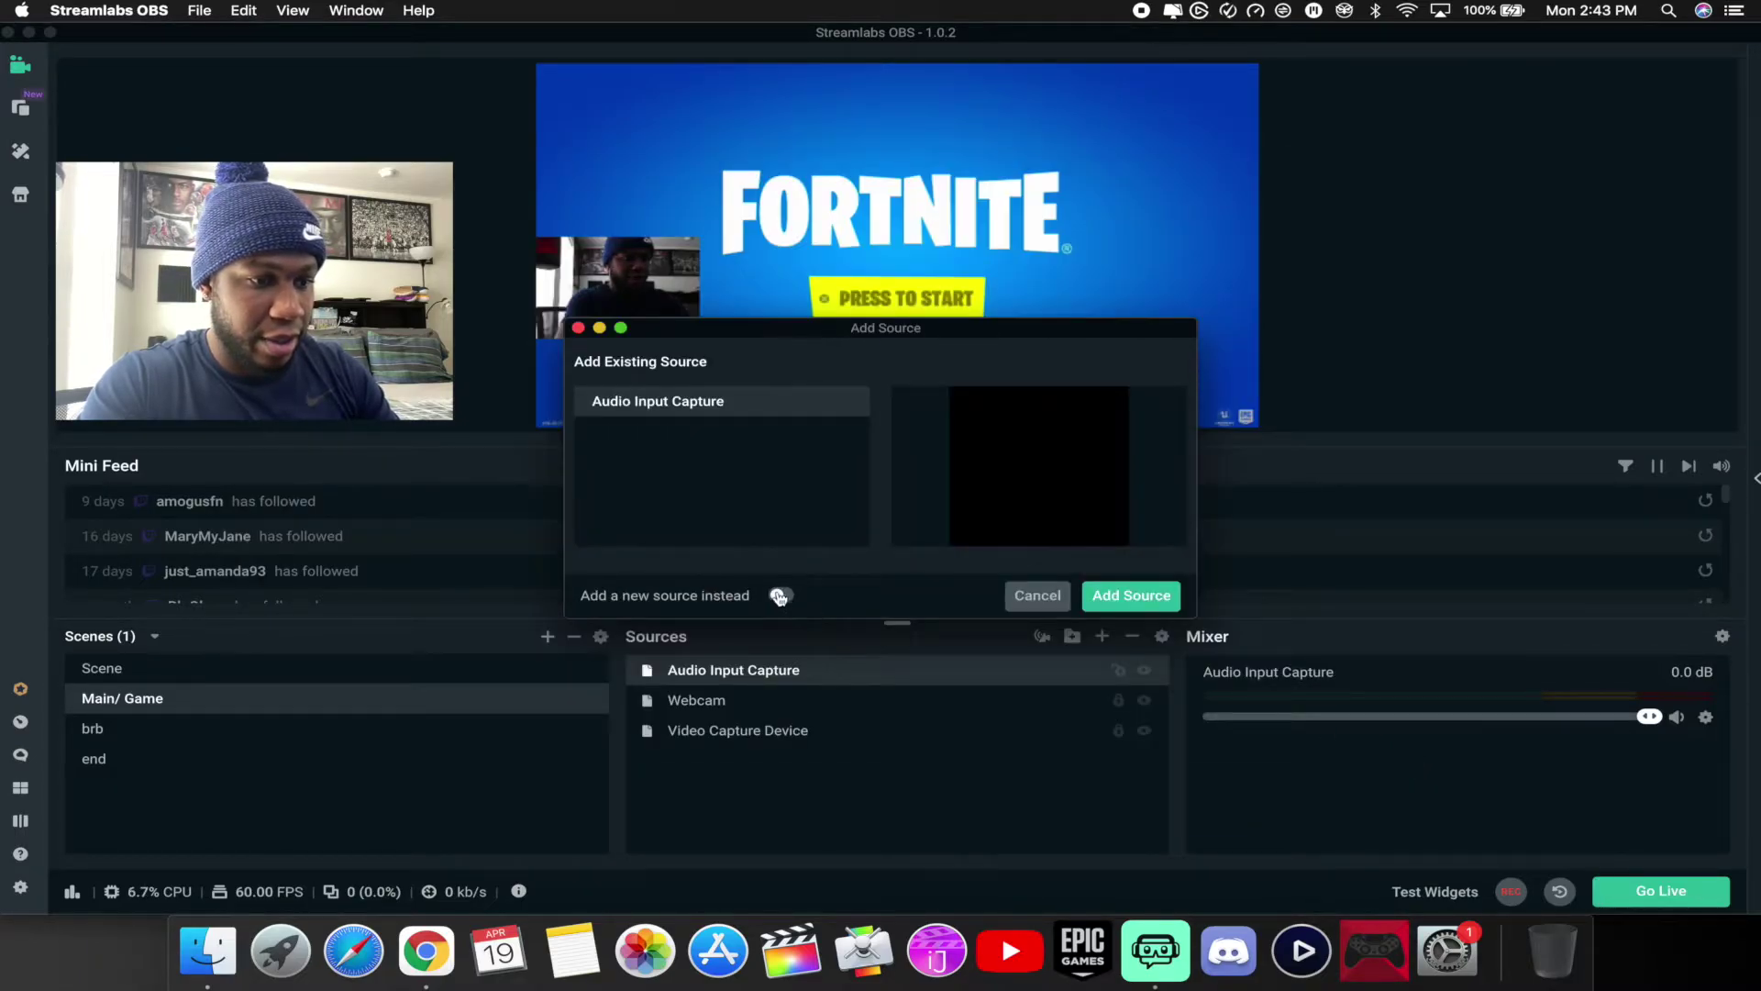
{"action": "left_click", "coordinate": [779, 597]}
{"action": "left_click_drag", "start_coordinate": [775, 431], "coordinate": [614, 431]}
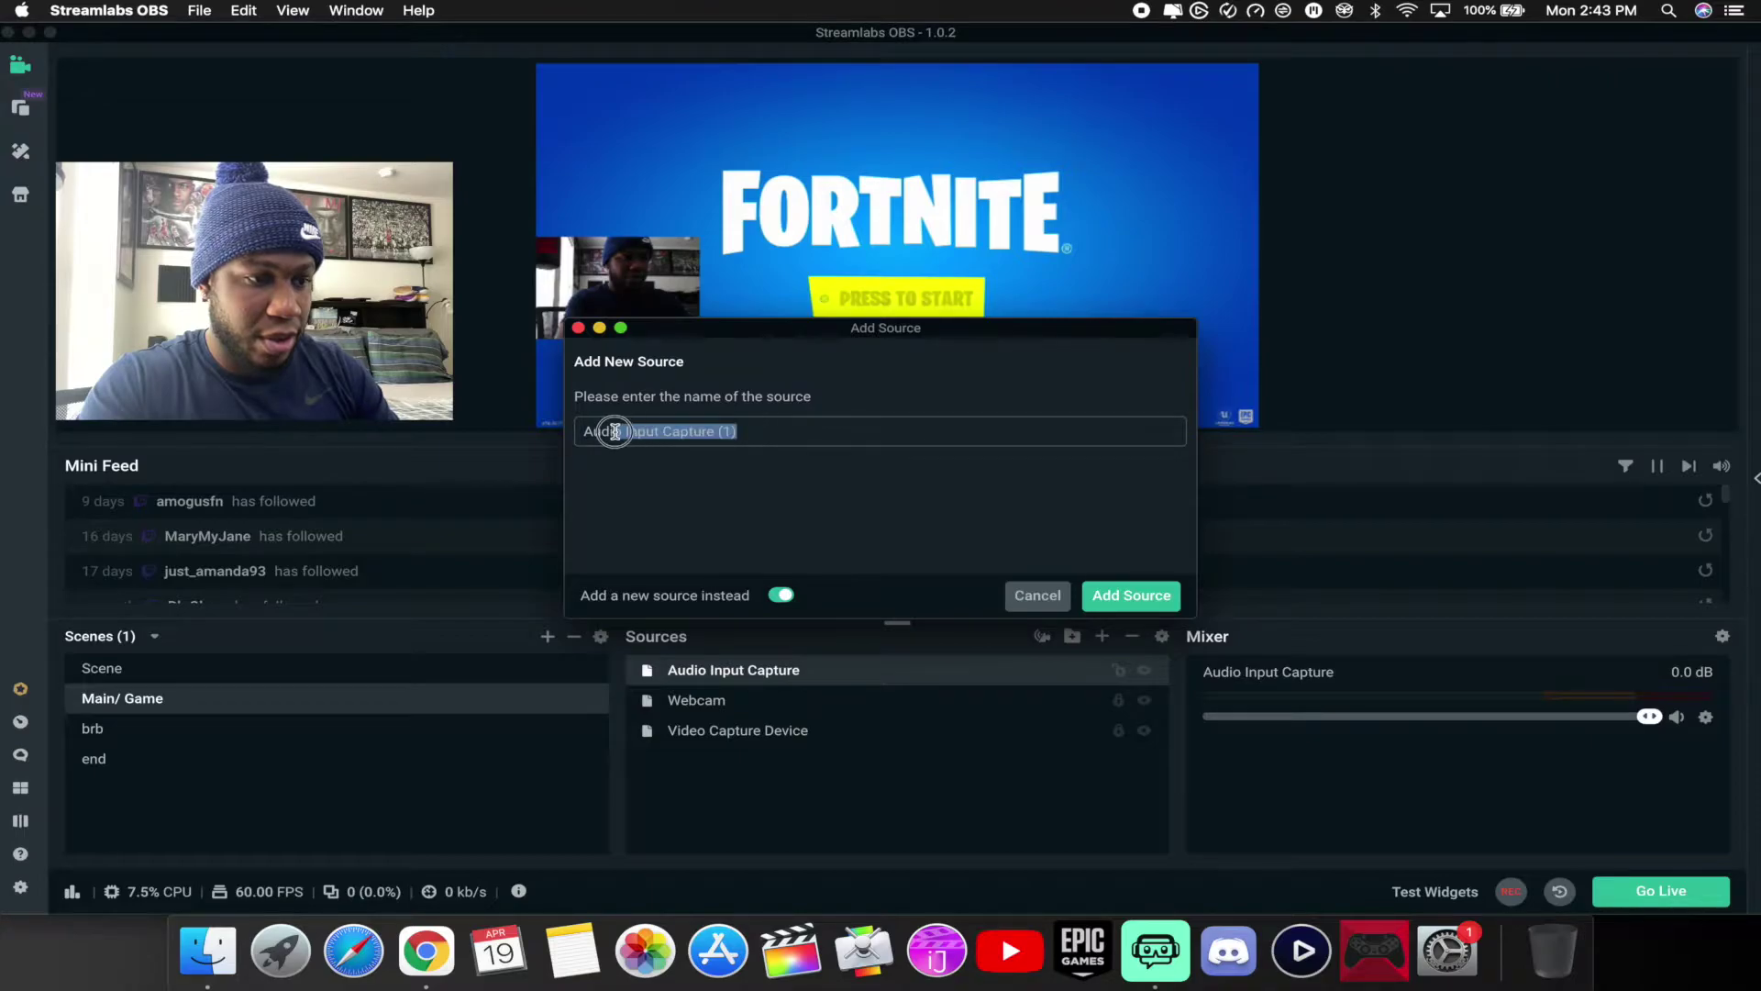
{"action": "key", "text": "BackSpace"}
{"action": "key", "text": "BackSpace"}
{"action": "key", "text": "BackSpace"}
{"action": "key", "text": "BackSpace"}
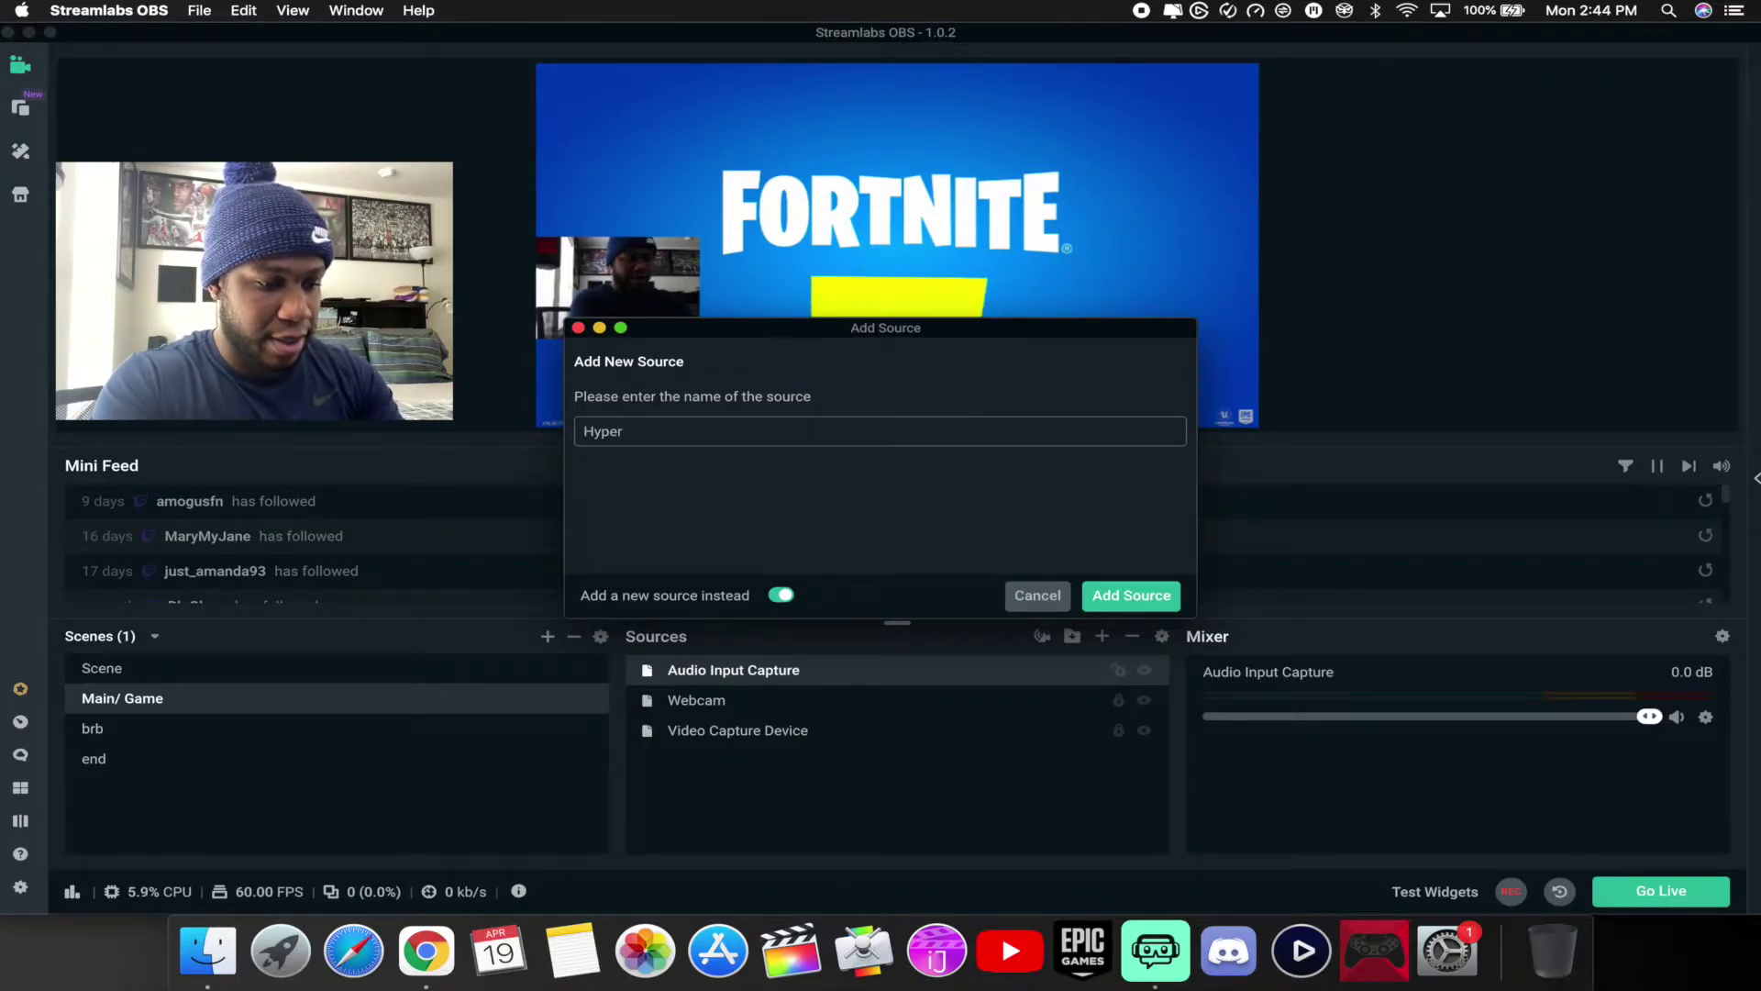
{"action": "type", "text": "Hyper"}
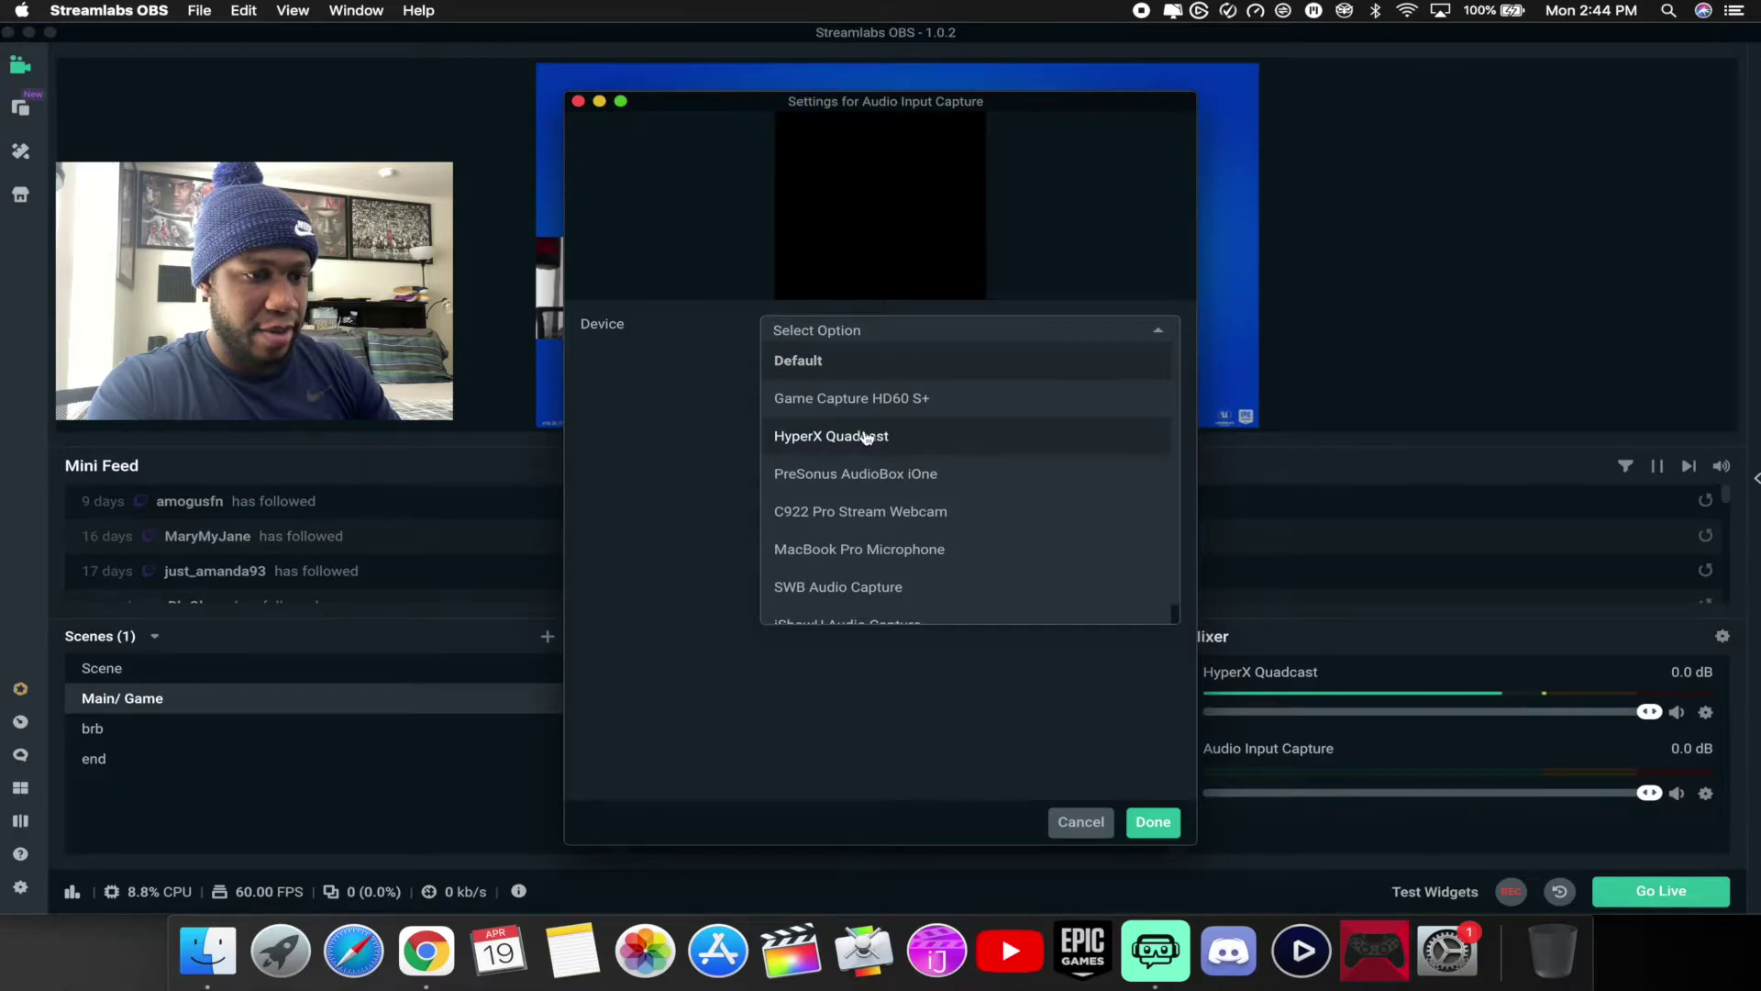
{"action": "left_click", "coordinate": [866, 438]}
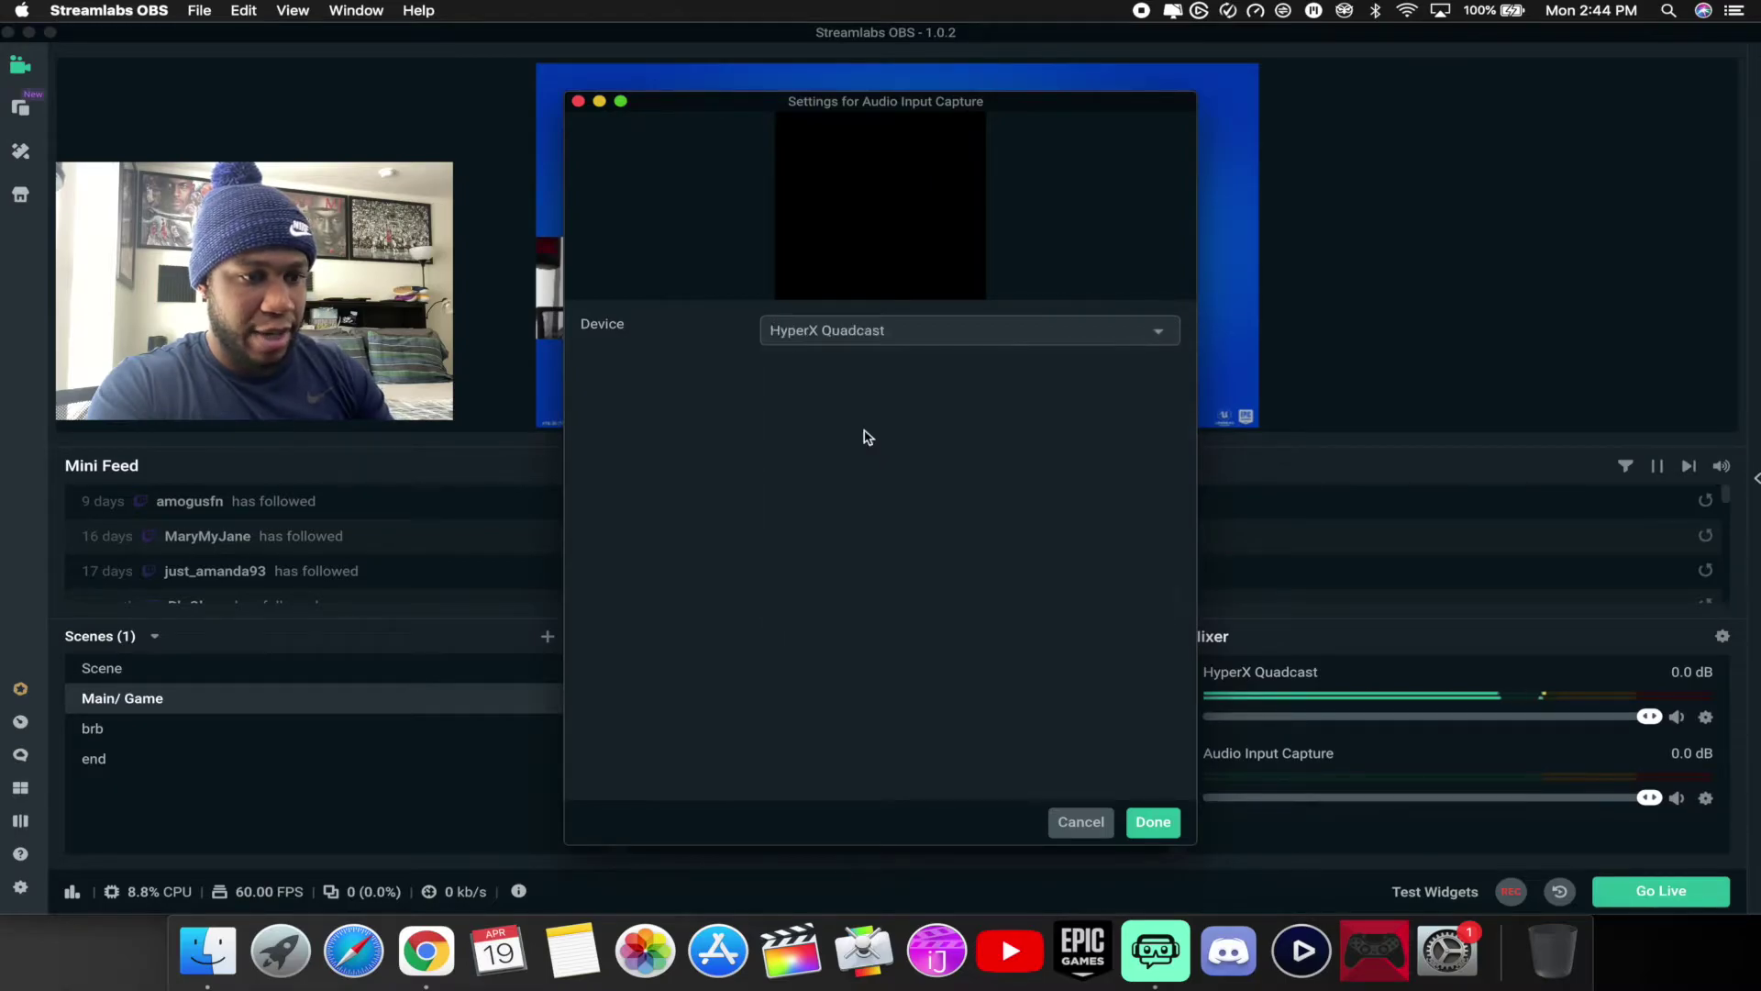
{"action": "left_click", "coordinate": [1152, 822]}
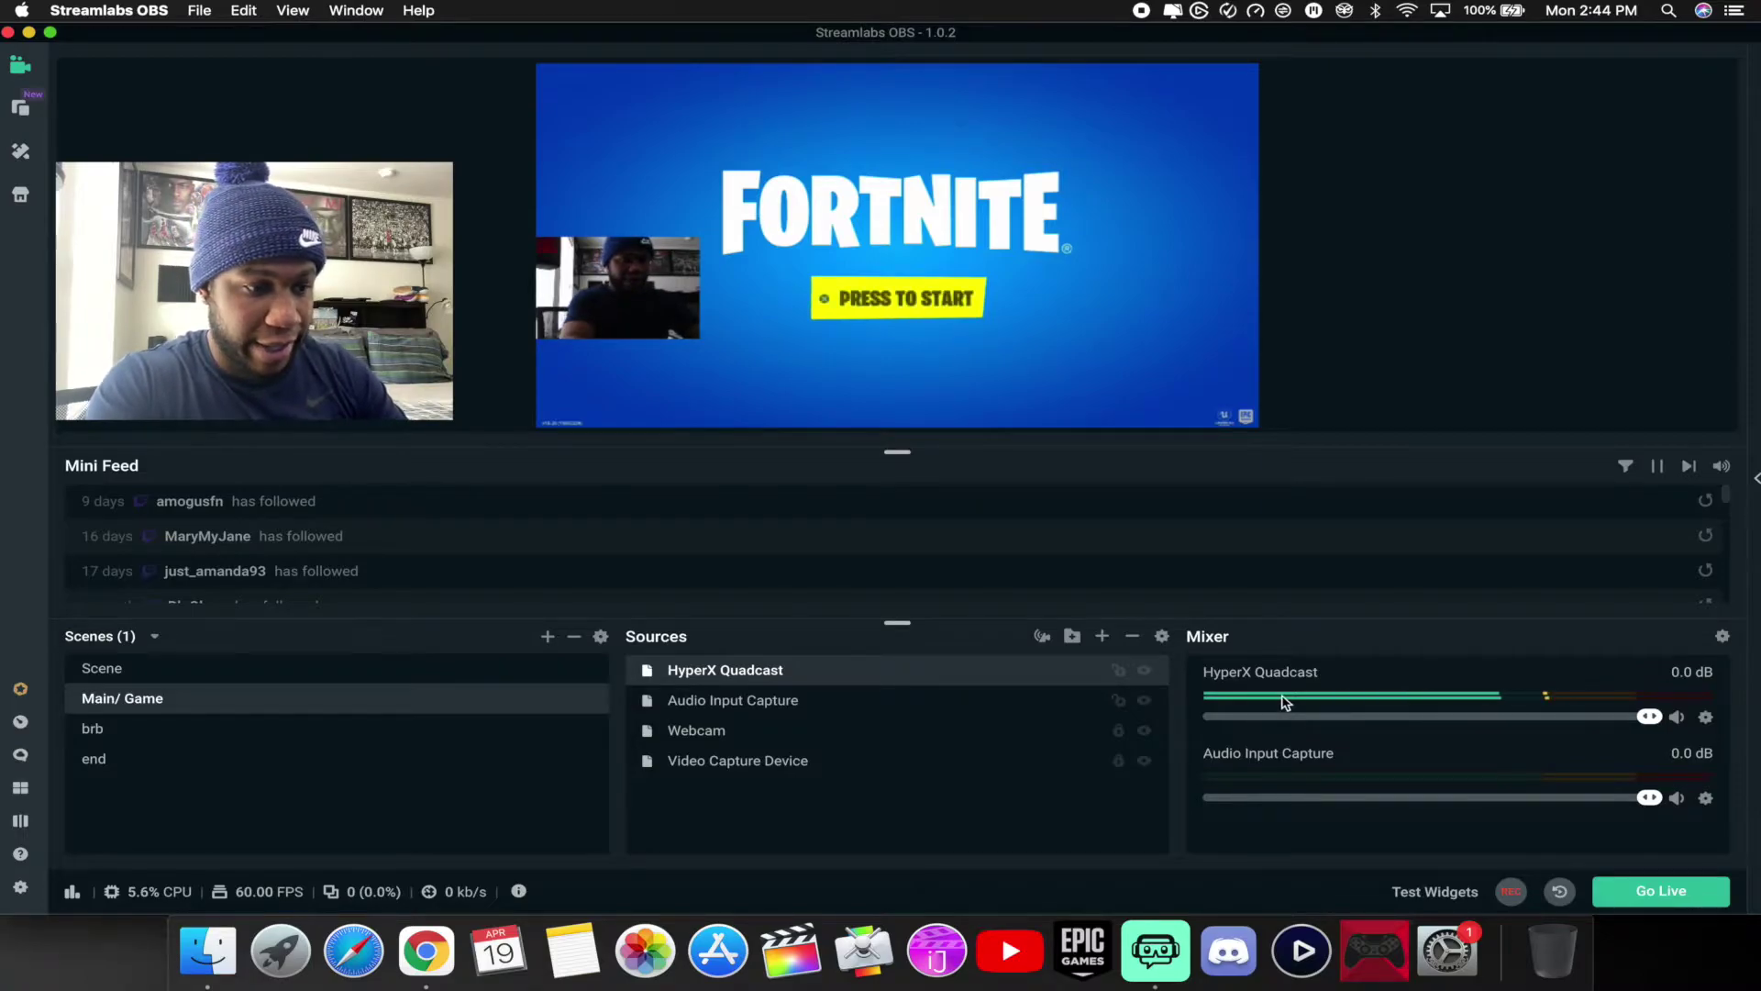
{"action": "left_click", "coordinate": [1123, 699]}
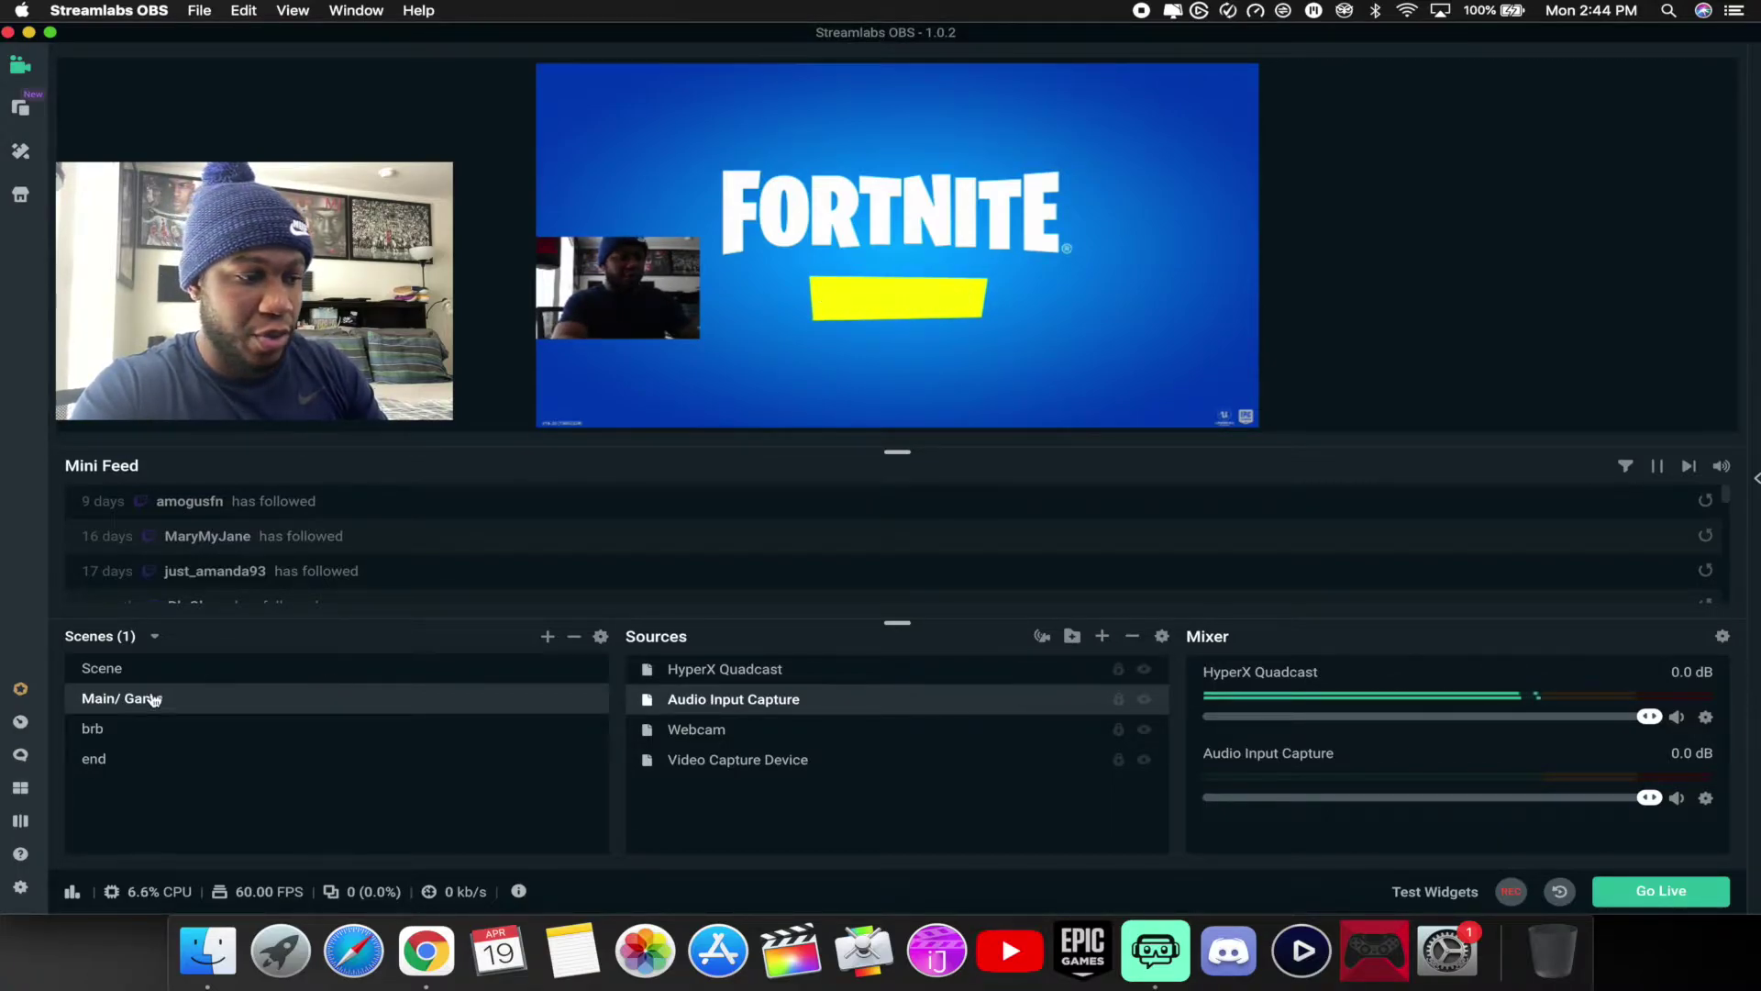
{"action": "left_click", "coordinate": [129, 731]}
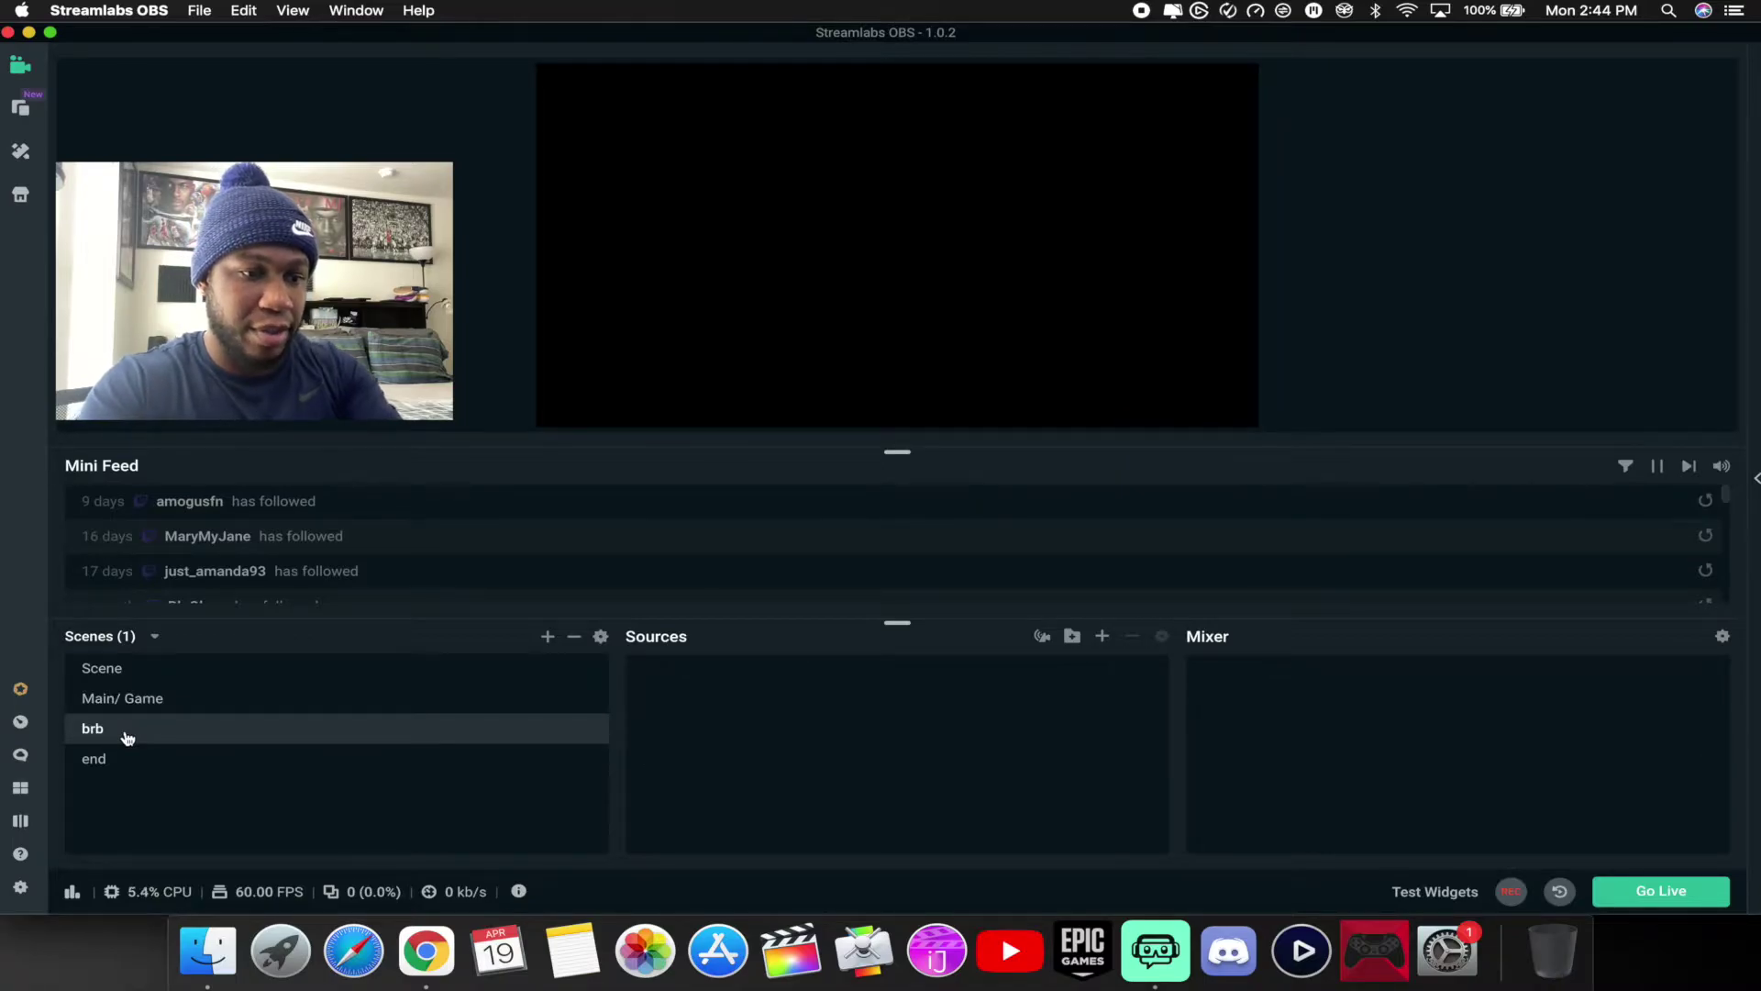
{"action": "left_click", "coordinate": [1101, 637]}
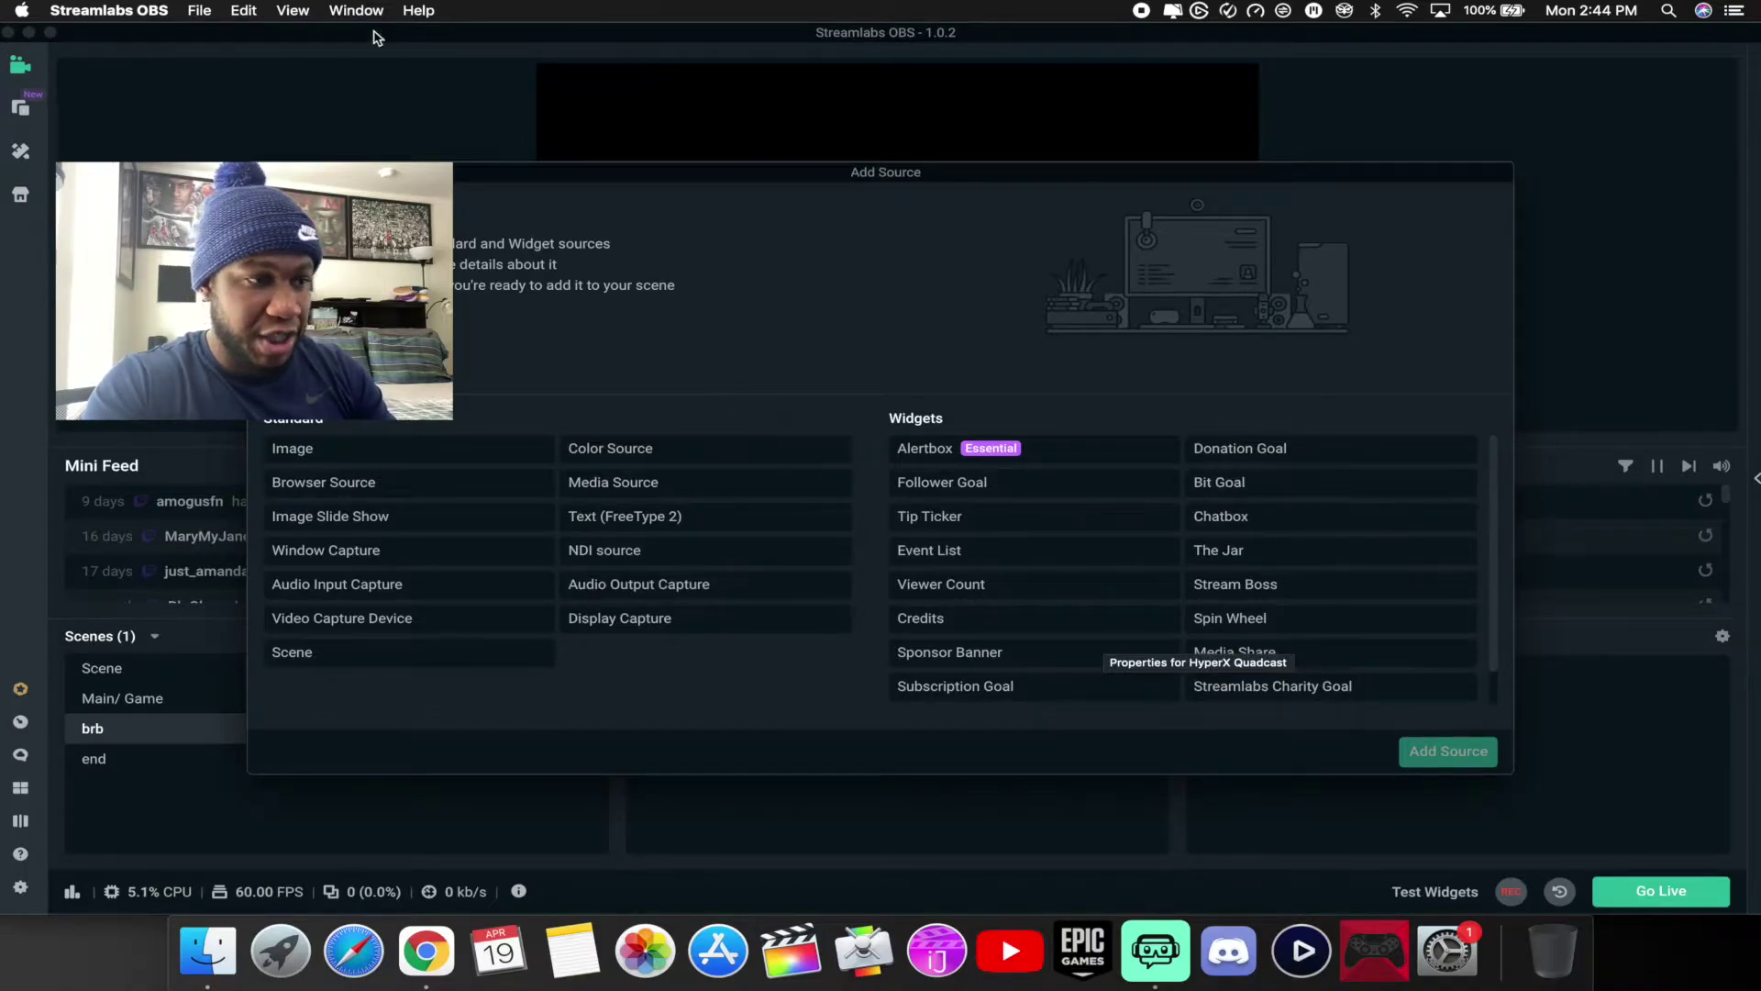
{"action": "key", "text": "Escape"}
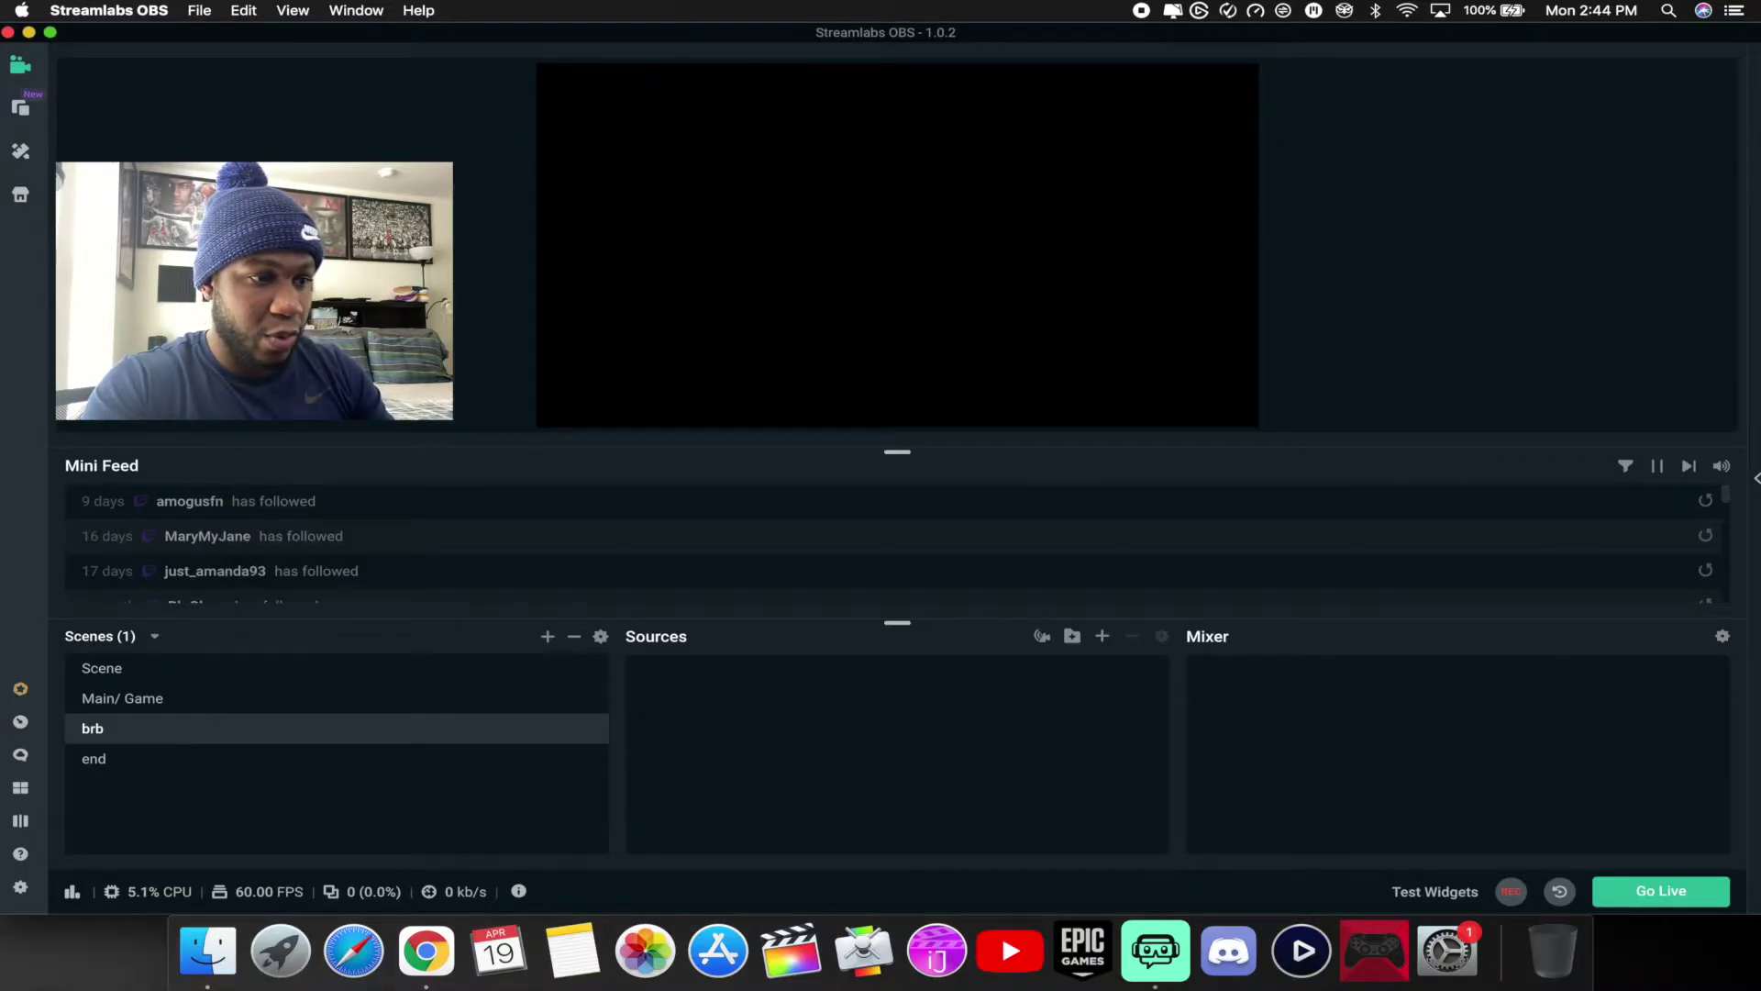
{"action": "left_click", "coordinate": [344, 697]}
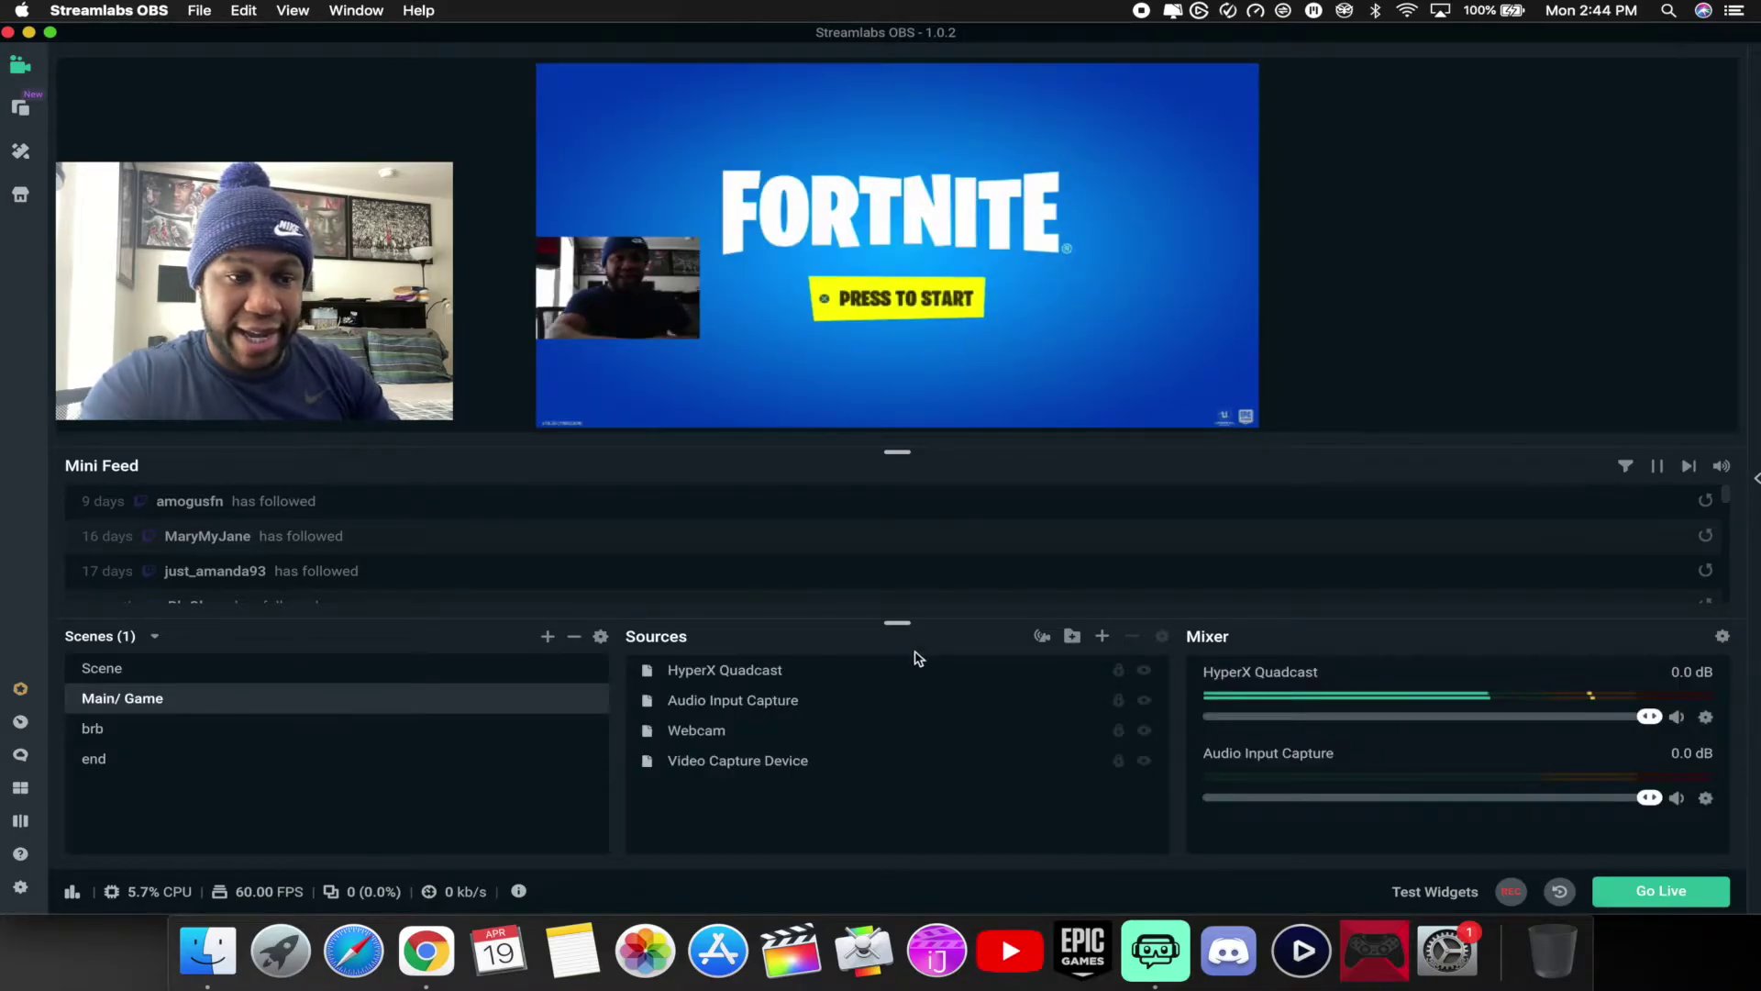
- Add an Alertbox widget source with its default name and default settings to the Main/ Game scene
{"action": "left_click", "coordinate": [1102, 636]}
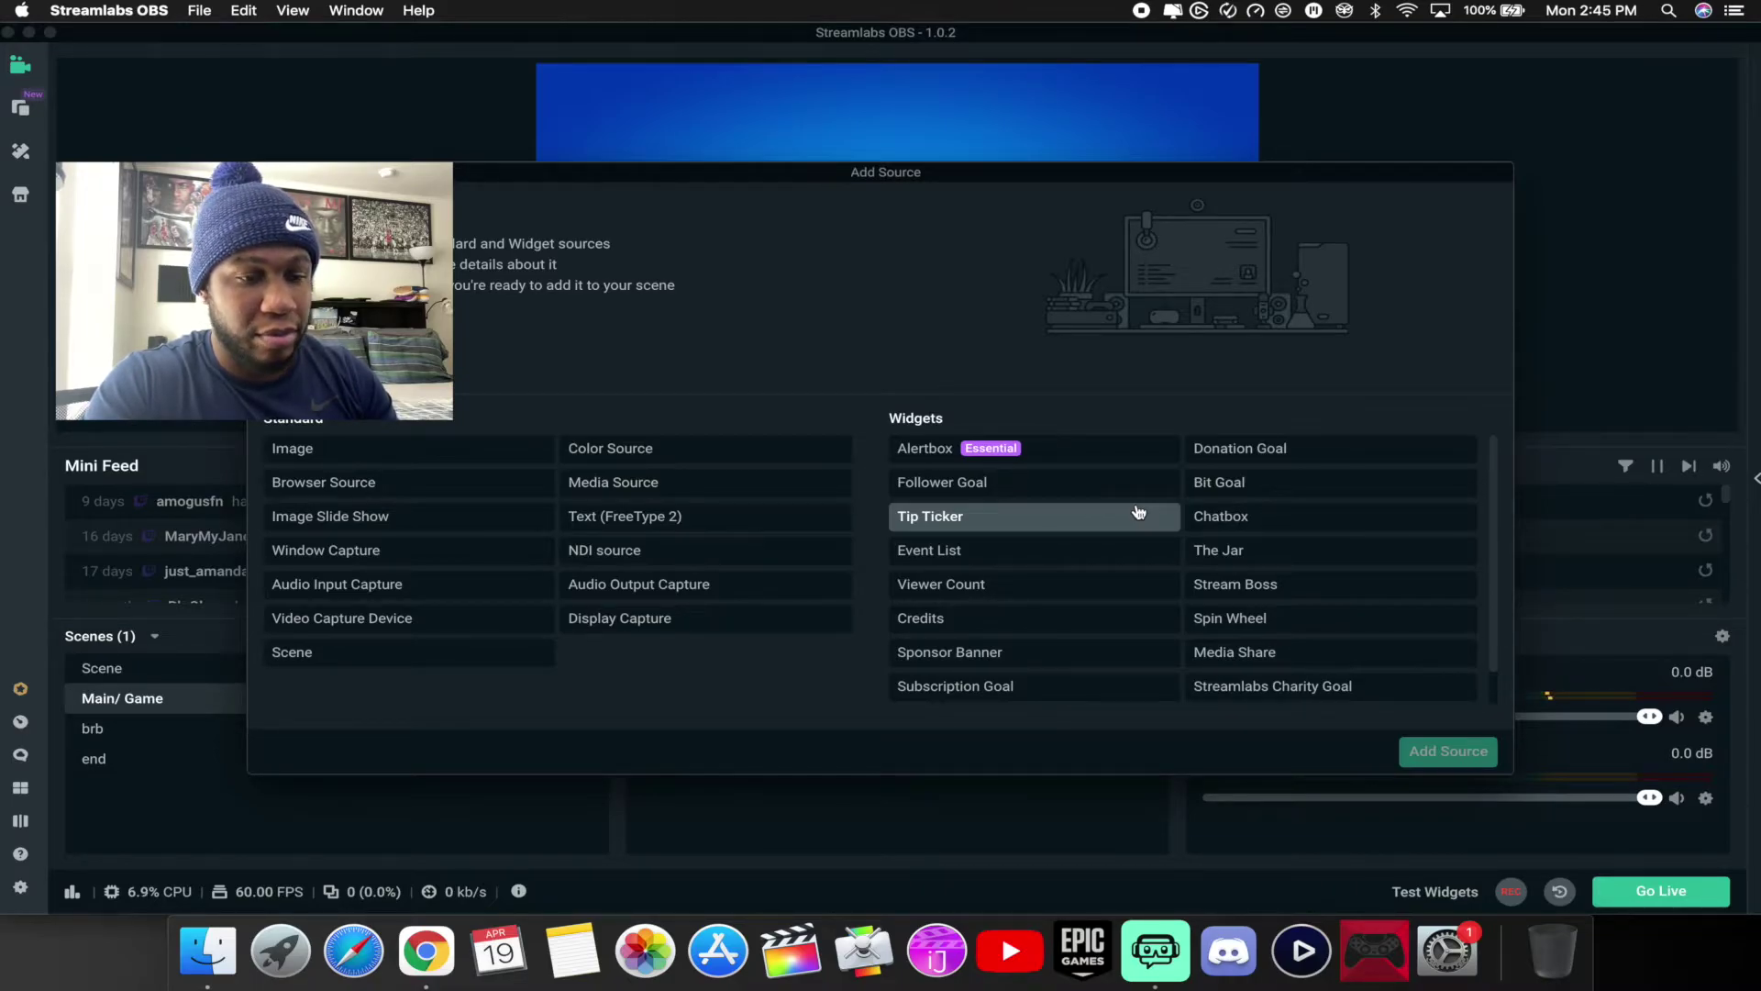
{"action": "scroll", "coordinate": [1091, 594], "scroll_direction": "down", "scroll_amount": 2}
{"action": "scroll", "coordinate": [1128, 652], "scroll_direction": "up", "scroll_amount": 1}
{"action": "scroll", "coordinate": [1183, 633], "scroll_direction": "down", "scroll_amount": 1}
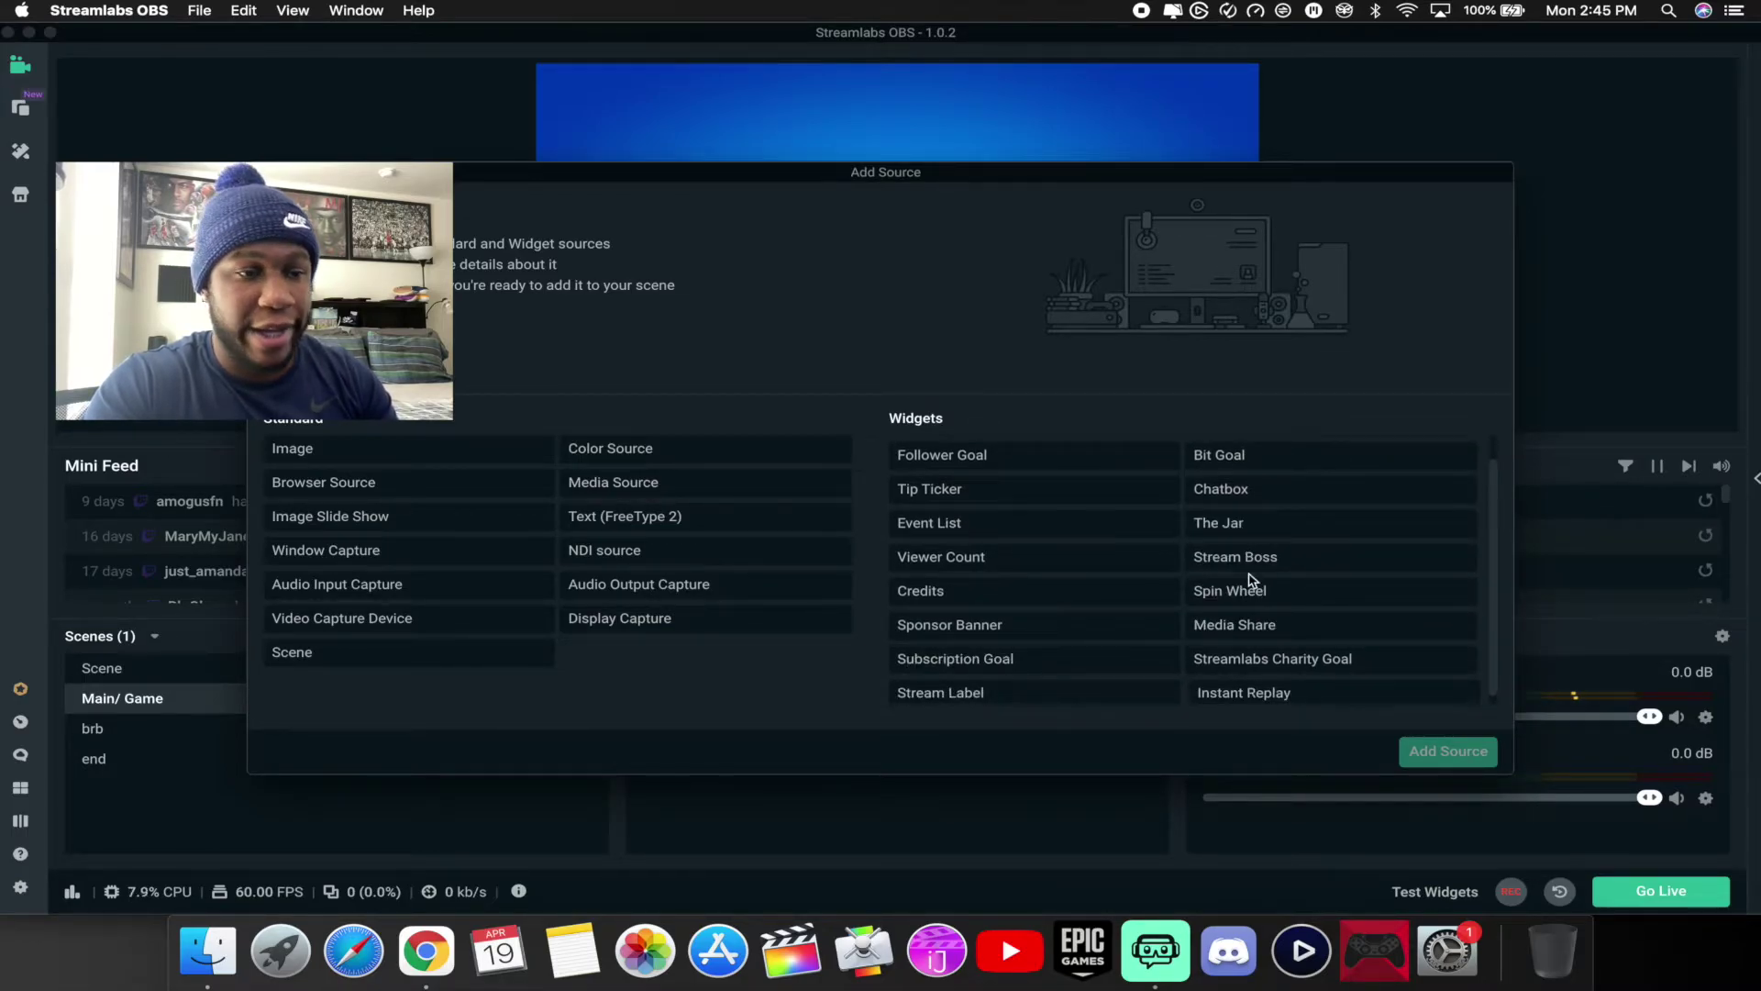
{"action": "scroll", "coordinate": [1140, 492], "scroll_direction": "up", "scroll_amount": 1}
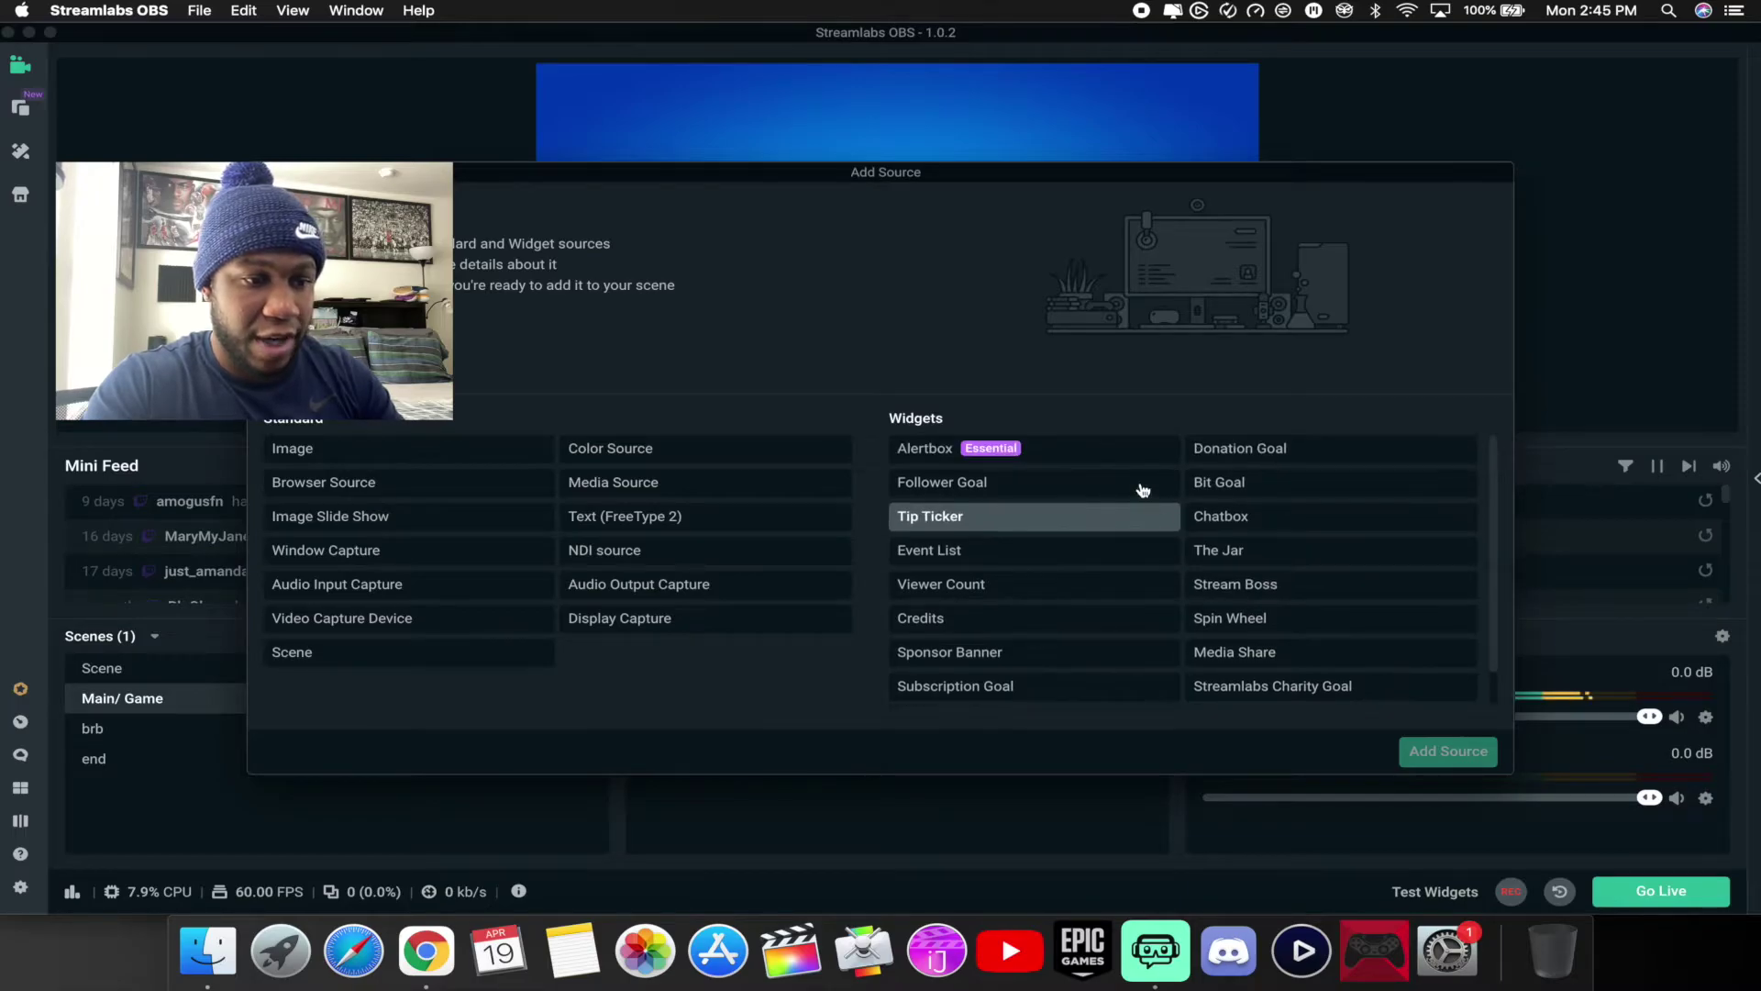
{"action": "left_click", "coordinate": [1092, 456]}
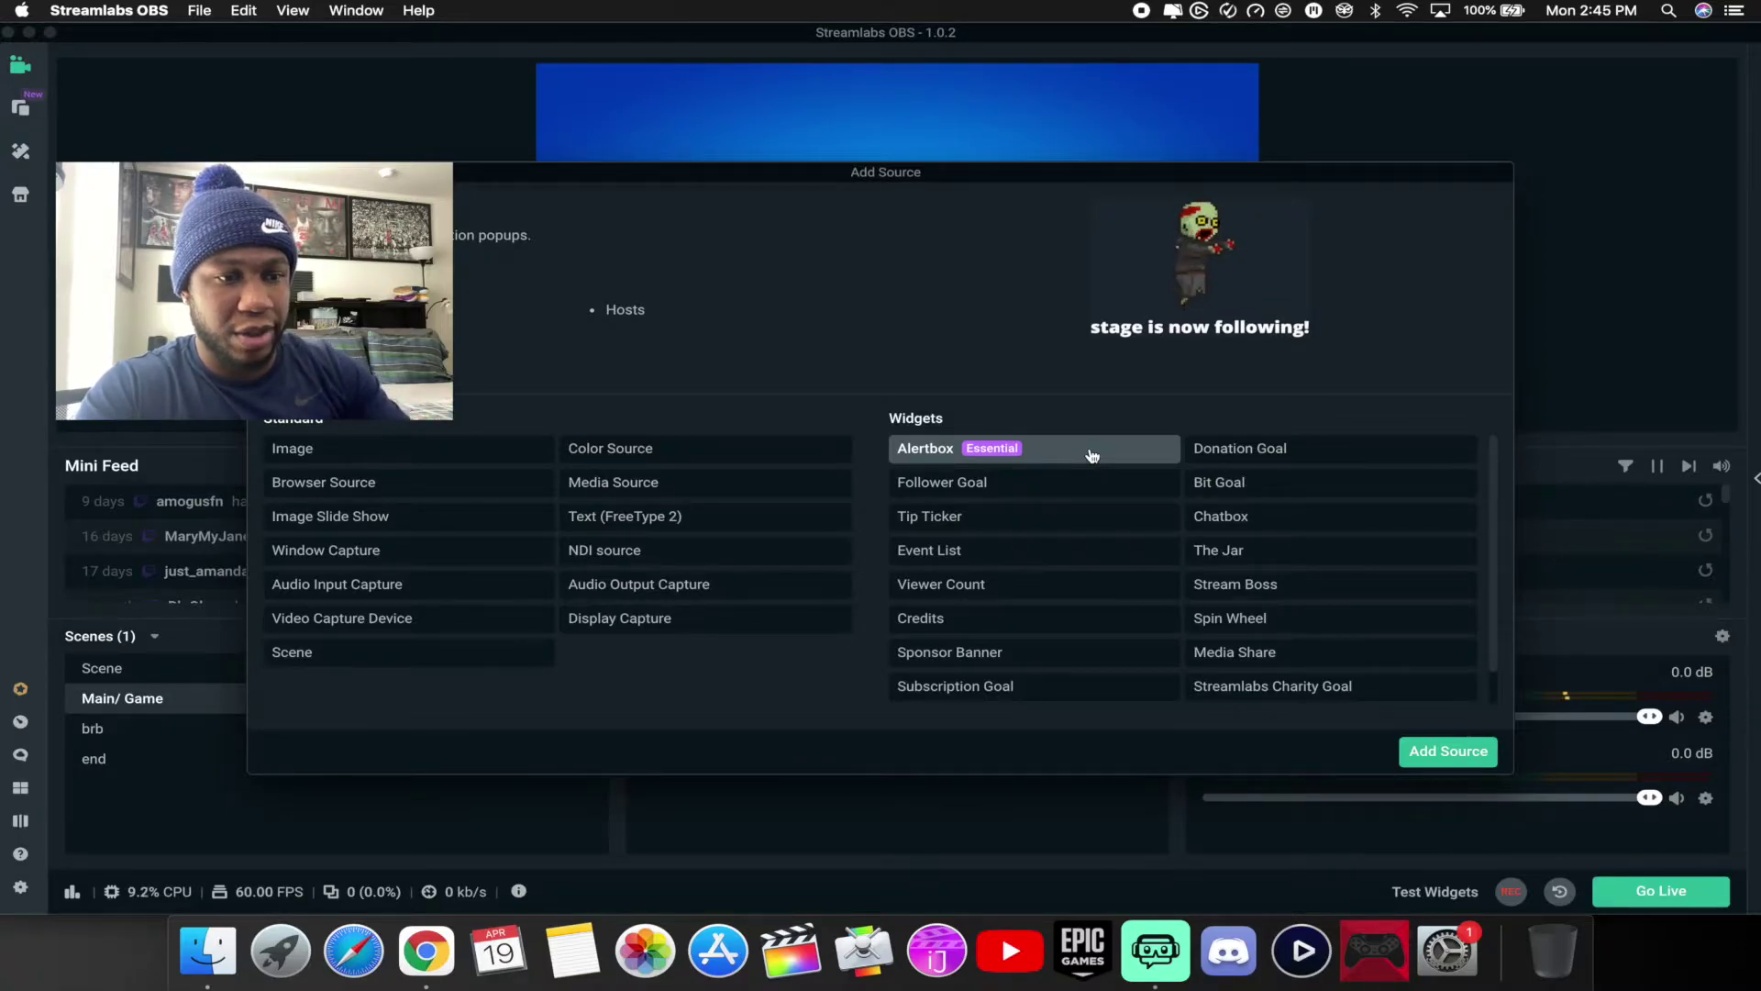
{"action": "left_click", "coordinate": [1438, 754]}
{"action": "left_click", "coordinate": [1130, 595]}
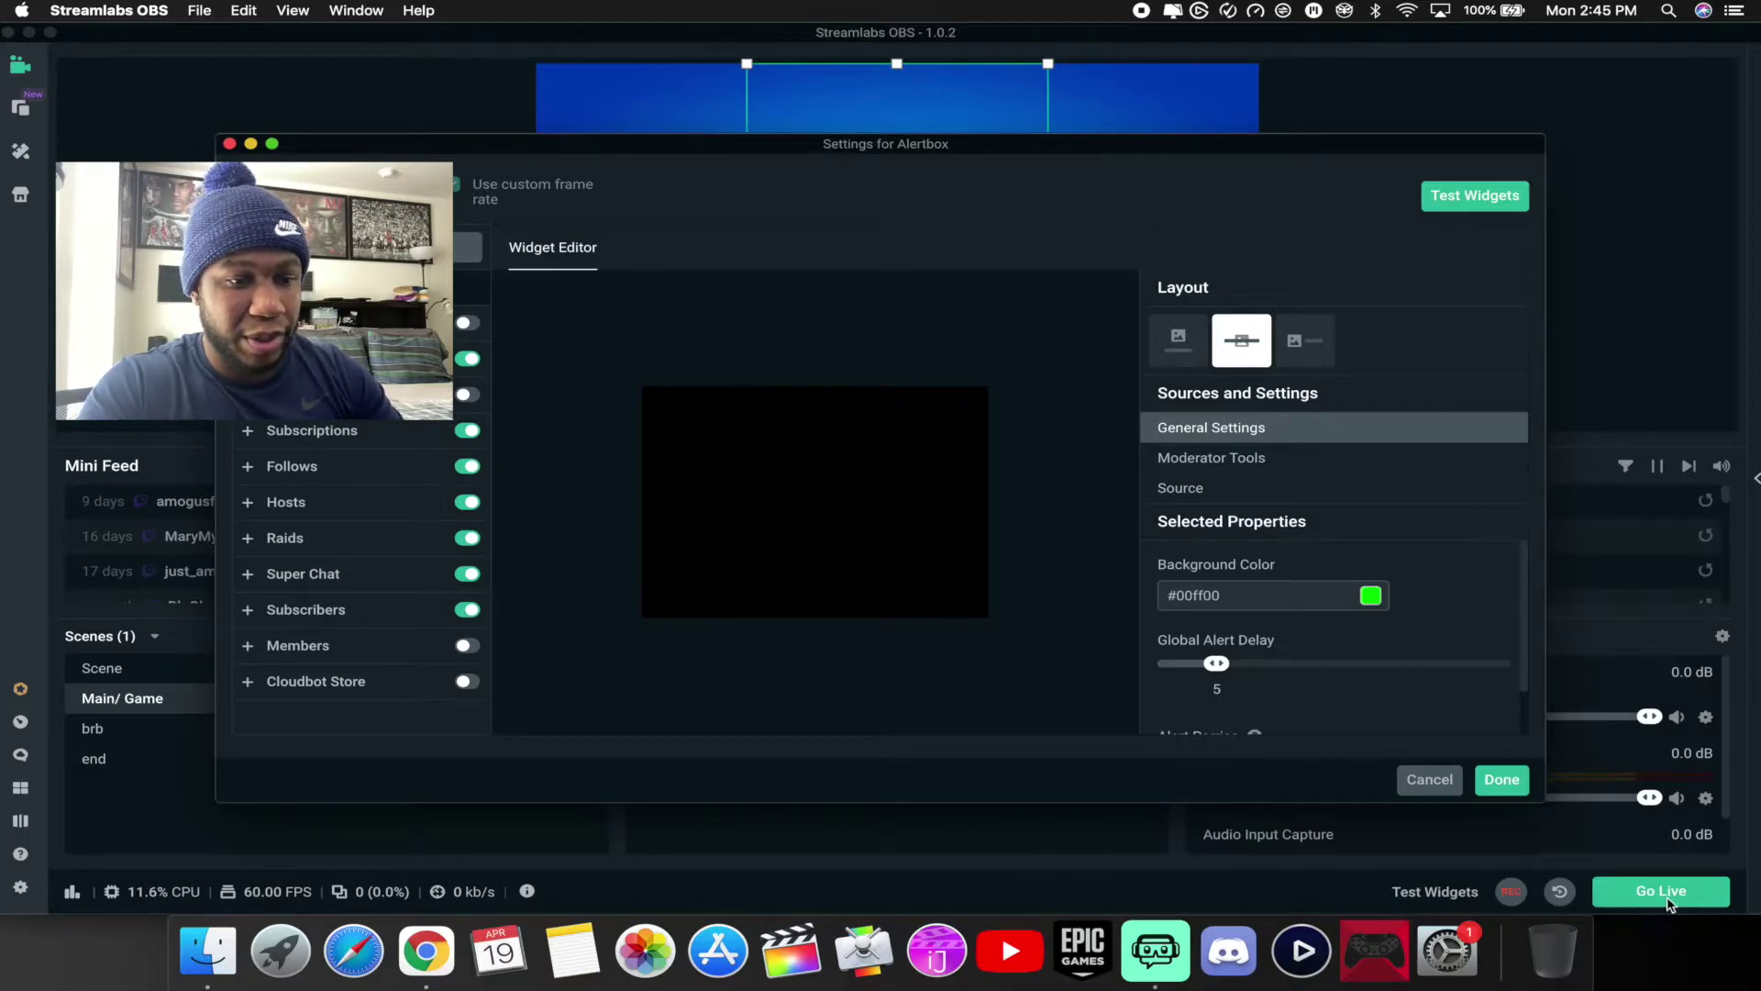
{"action": "left_click", "coordinate": [1501, 778]}
- Place the Alertbox in the canvas's upper-right corner, shrink it, and lock it
{"action": "left_click_drag", "start_coordinate": [904, 155], "coordinate": [1110, 157]}
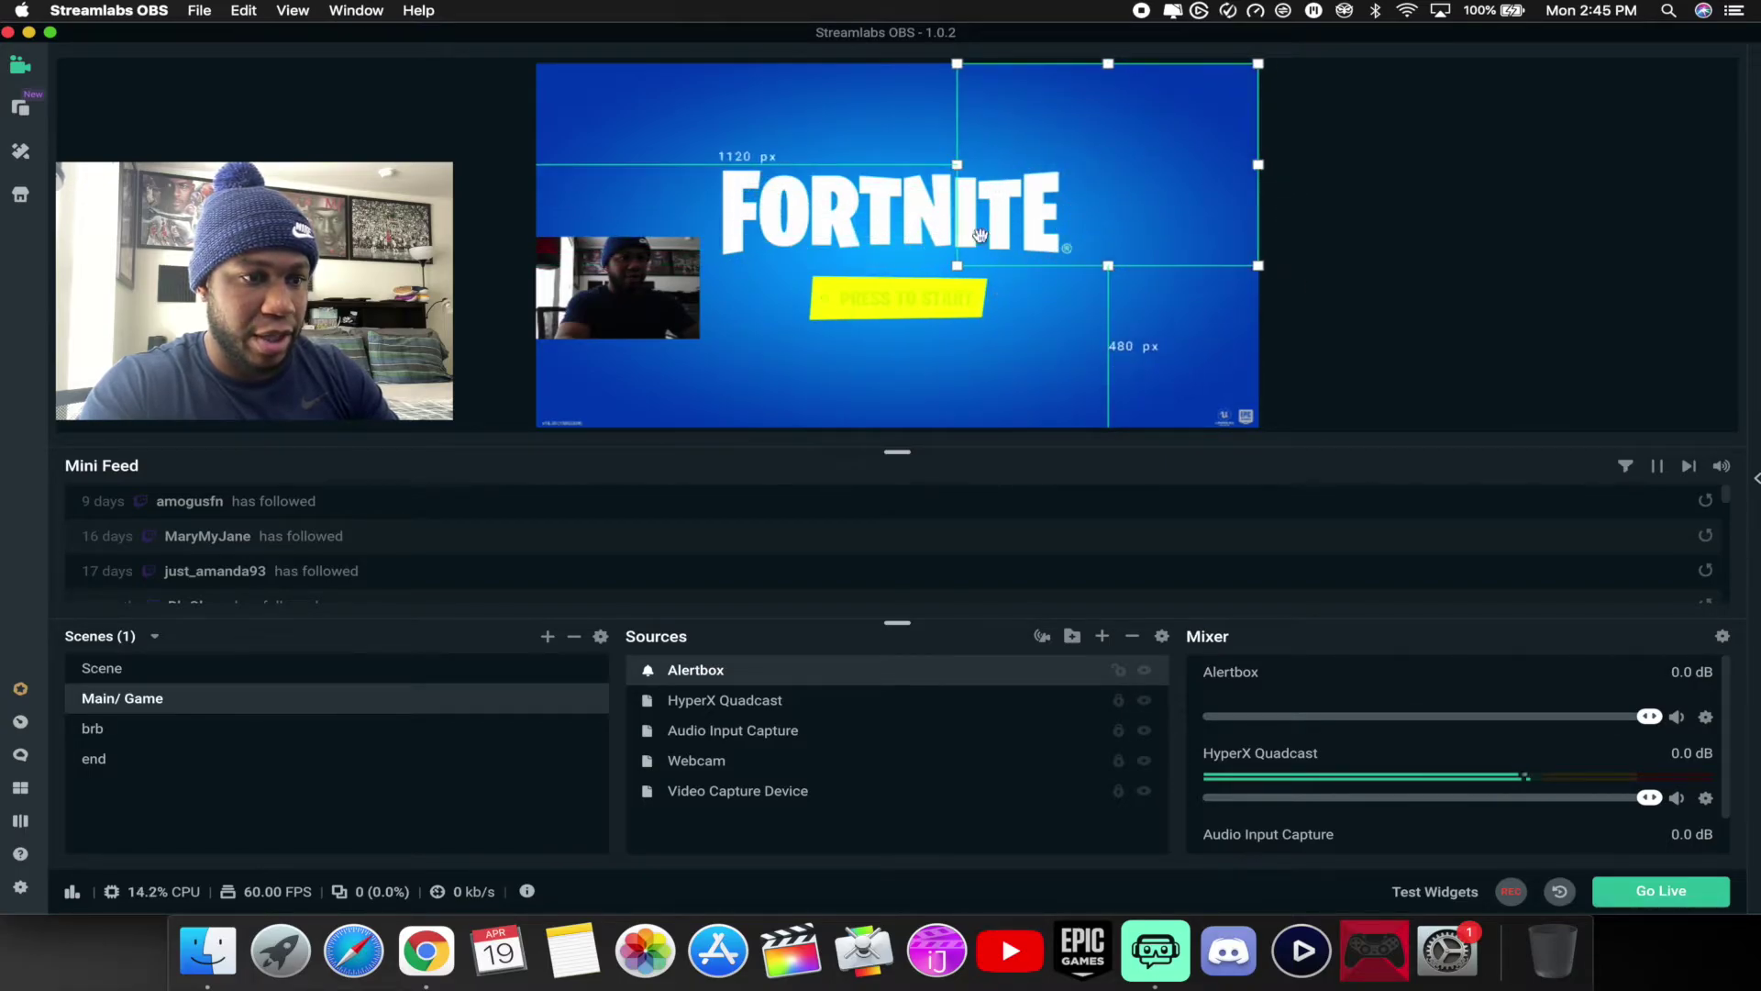
{"action": "left_click_drag", "start_coordinate": [956, 264], "coordinate": [905, 132]}
{"action": "left_click", "coordinate": [1118, 670]}
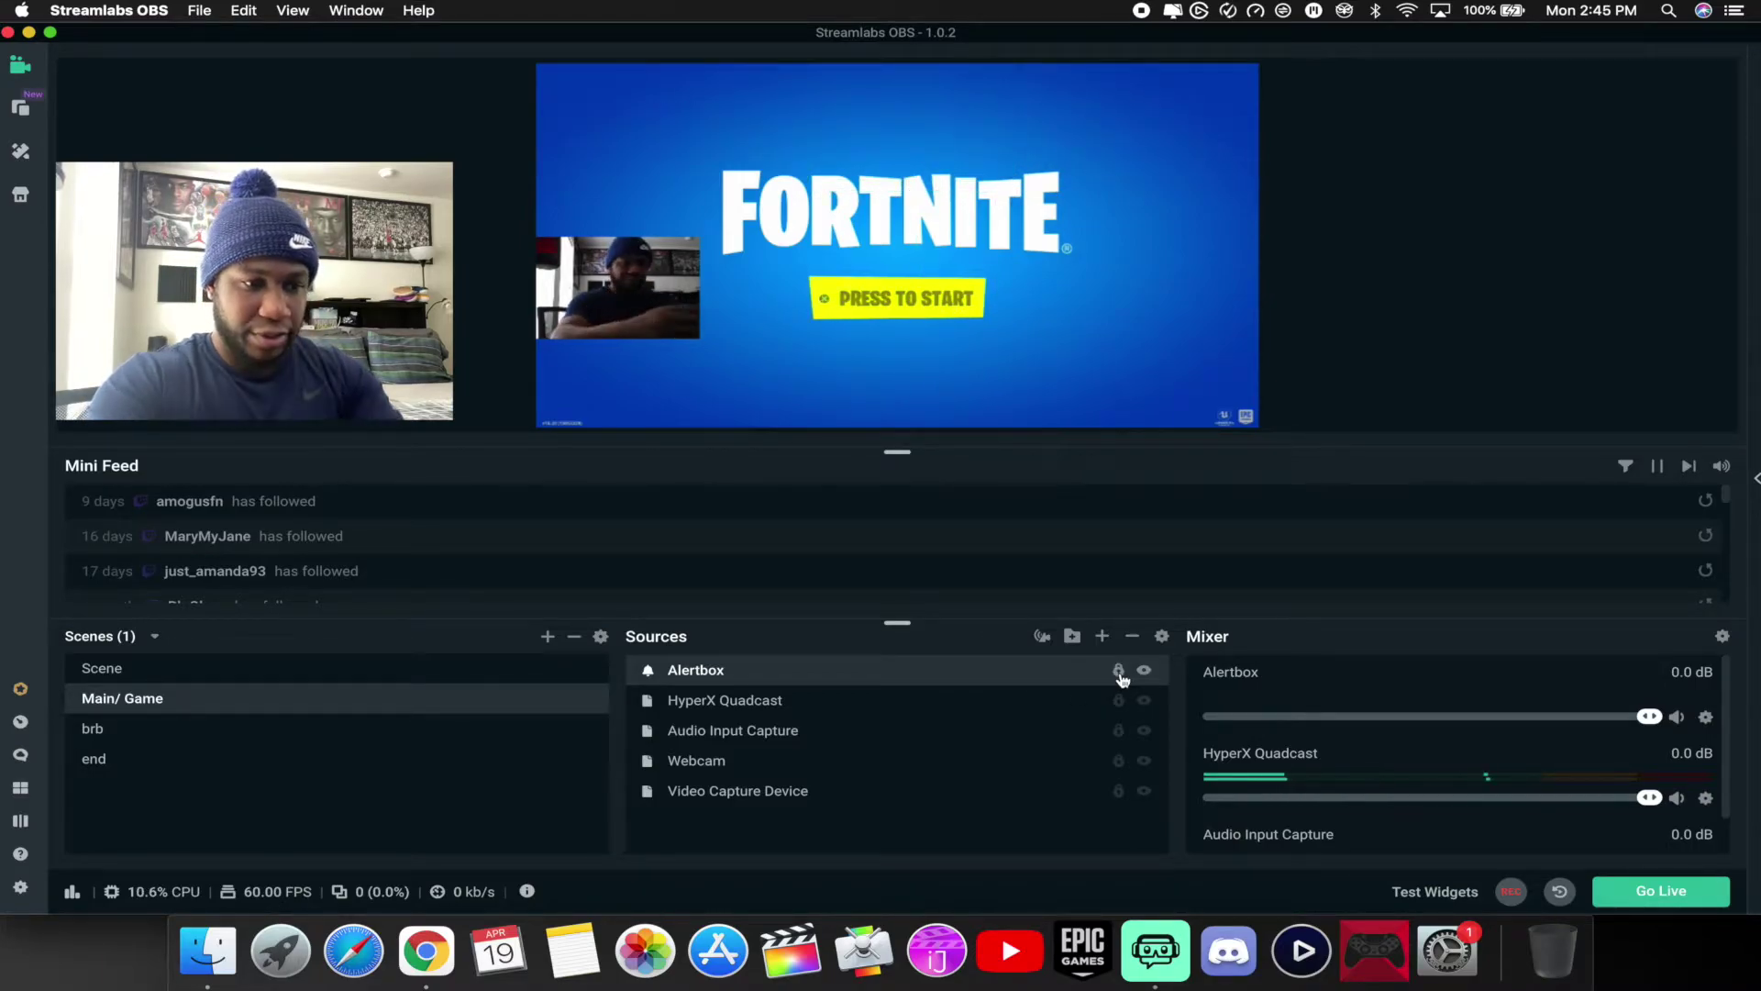
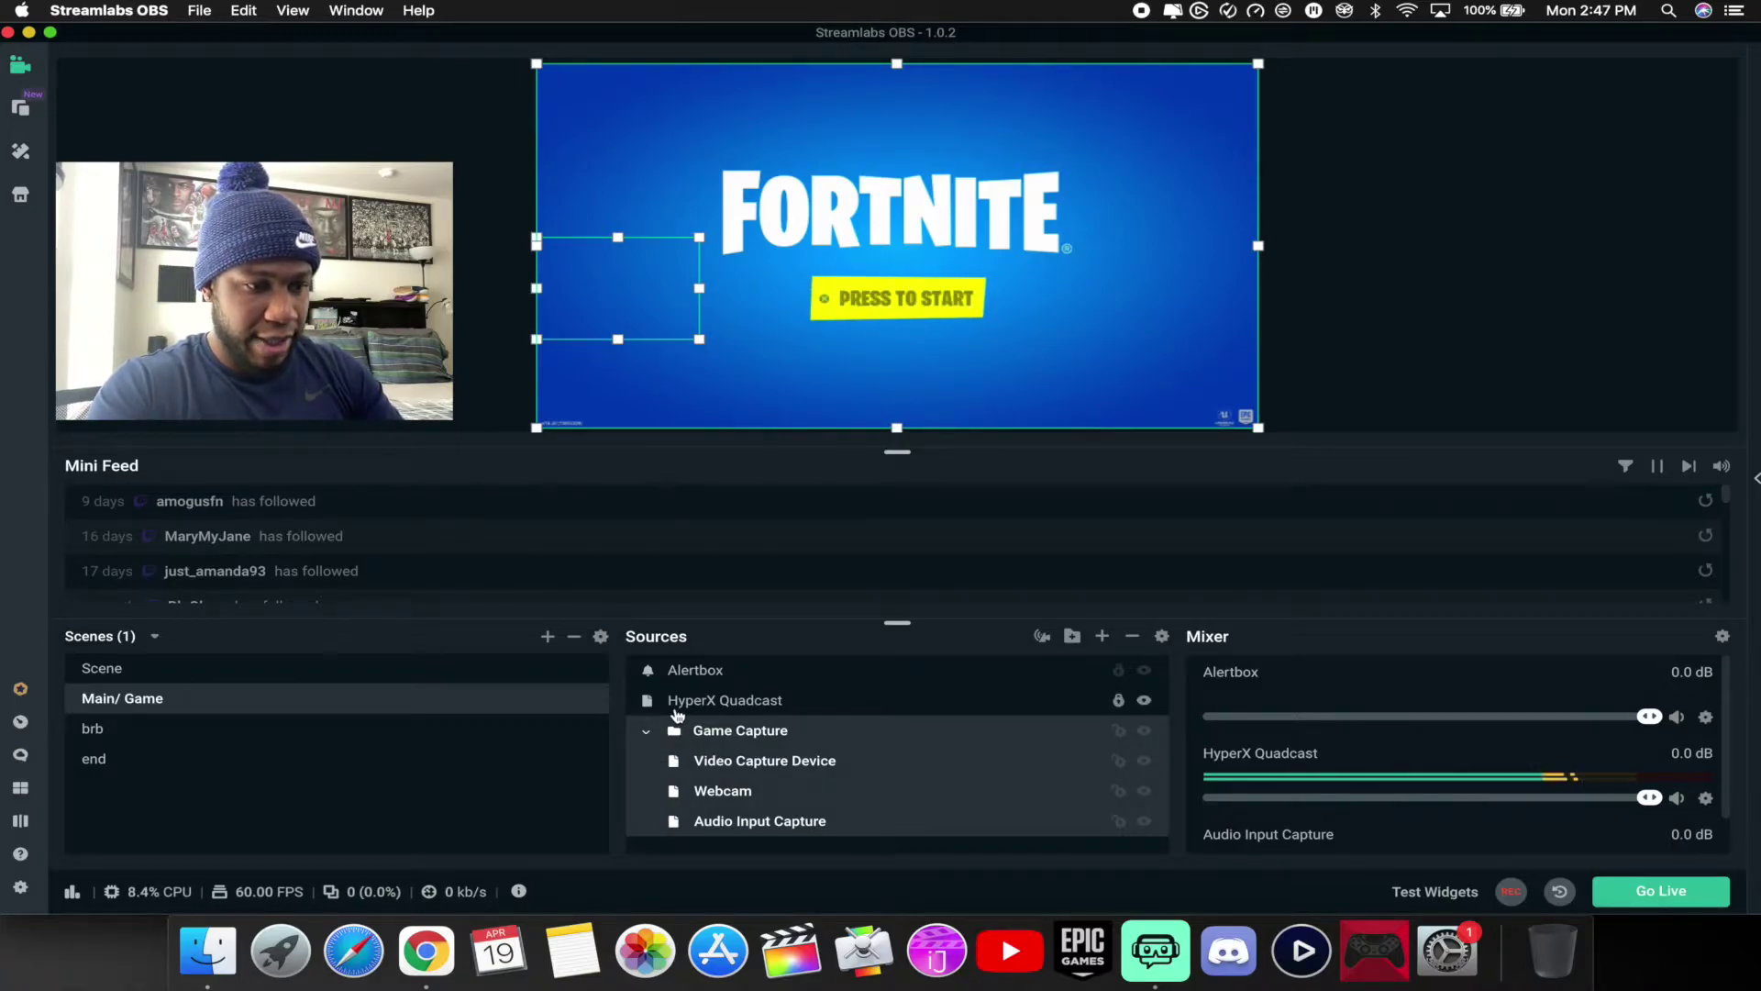
- Undo the move of Video Capture Device into the Game Capture folder, and lock and collapse the folder
{"action": "key", "text": "super+z"}
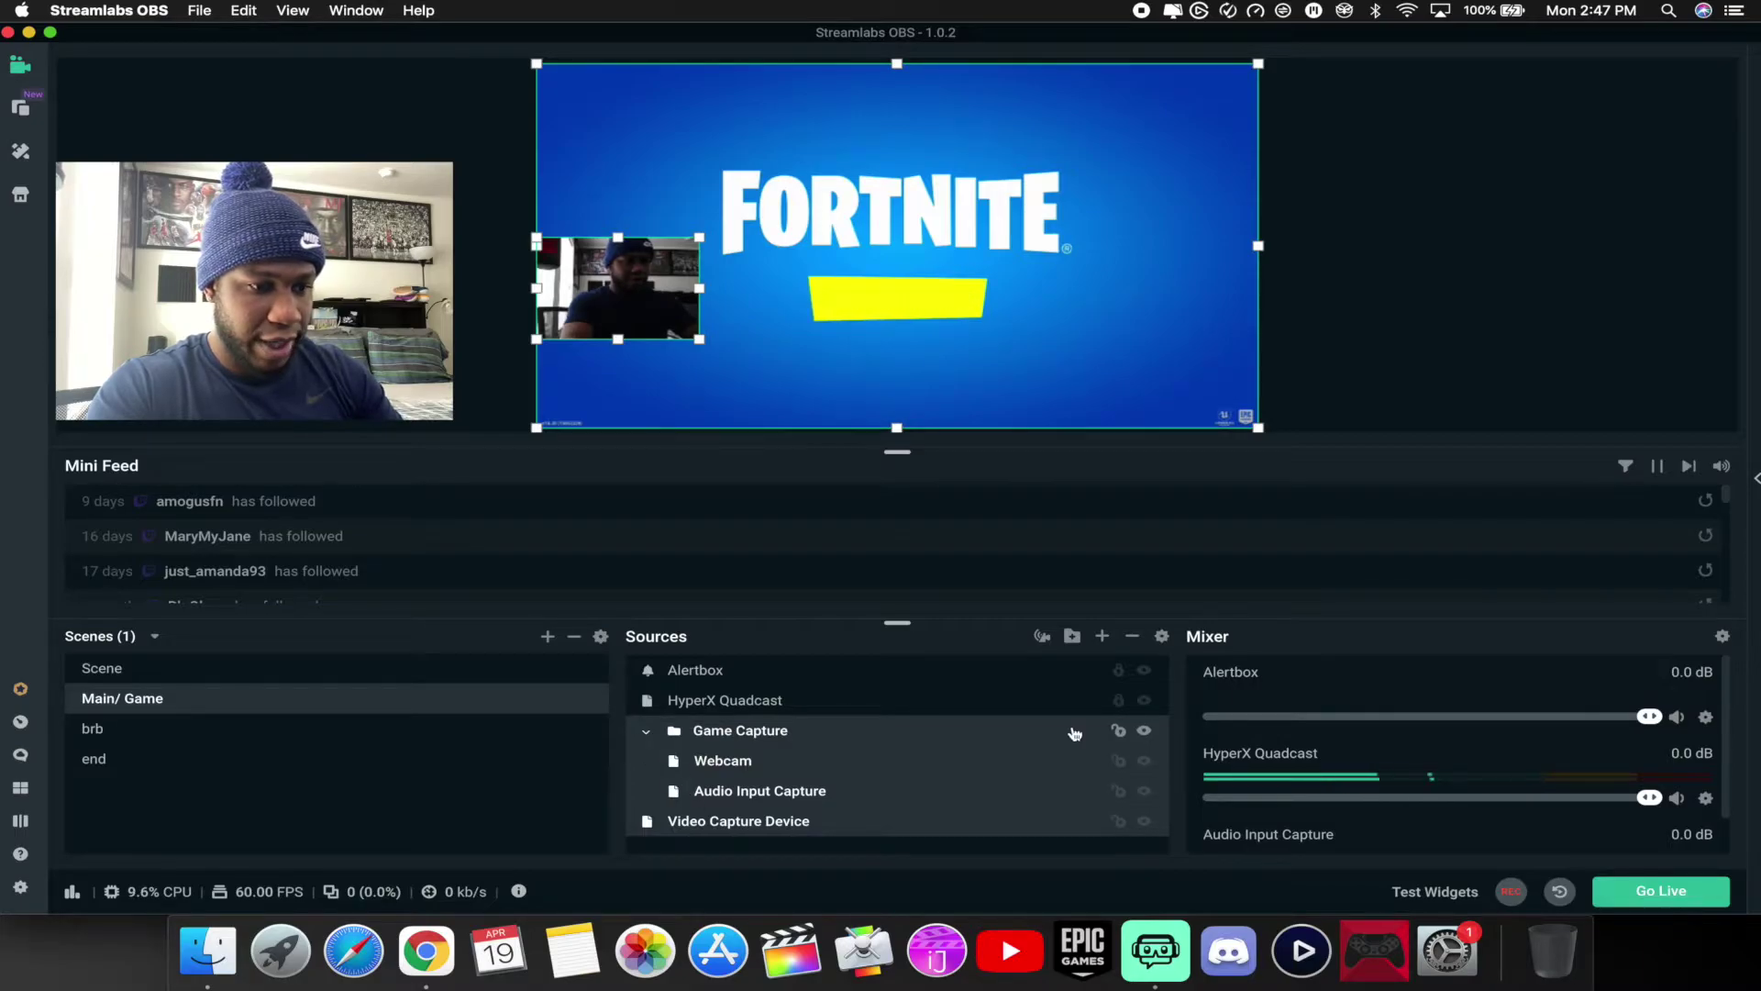
{"action": "left_click", "coordinate": [1117, 729]}
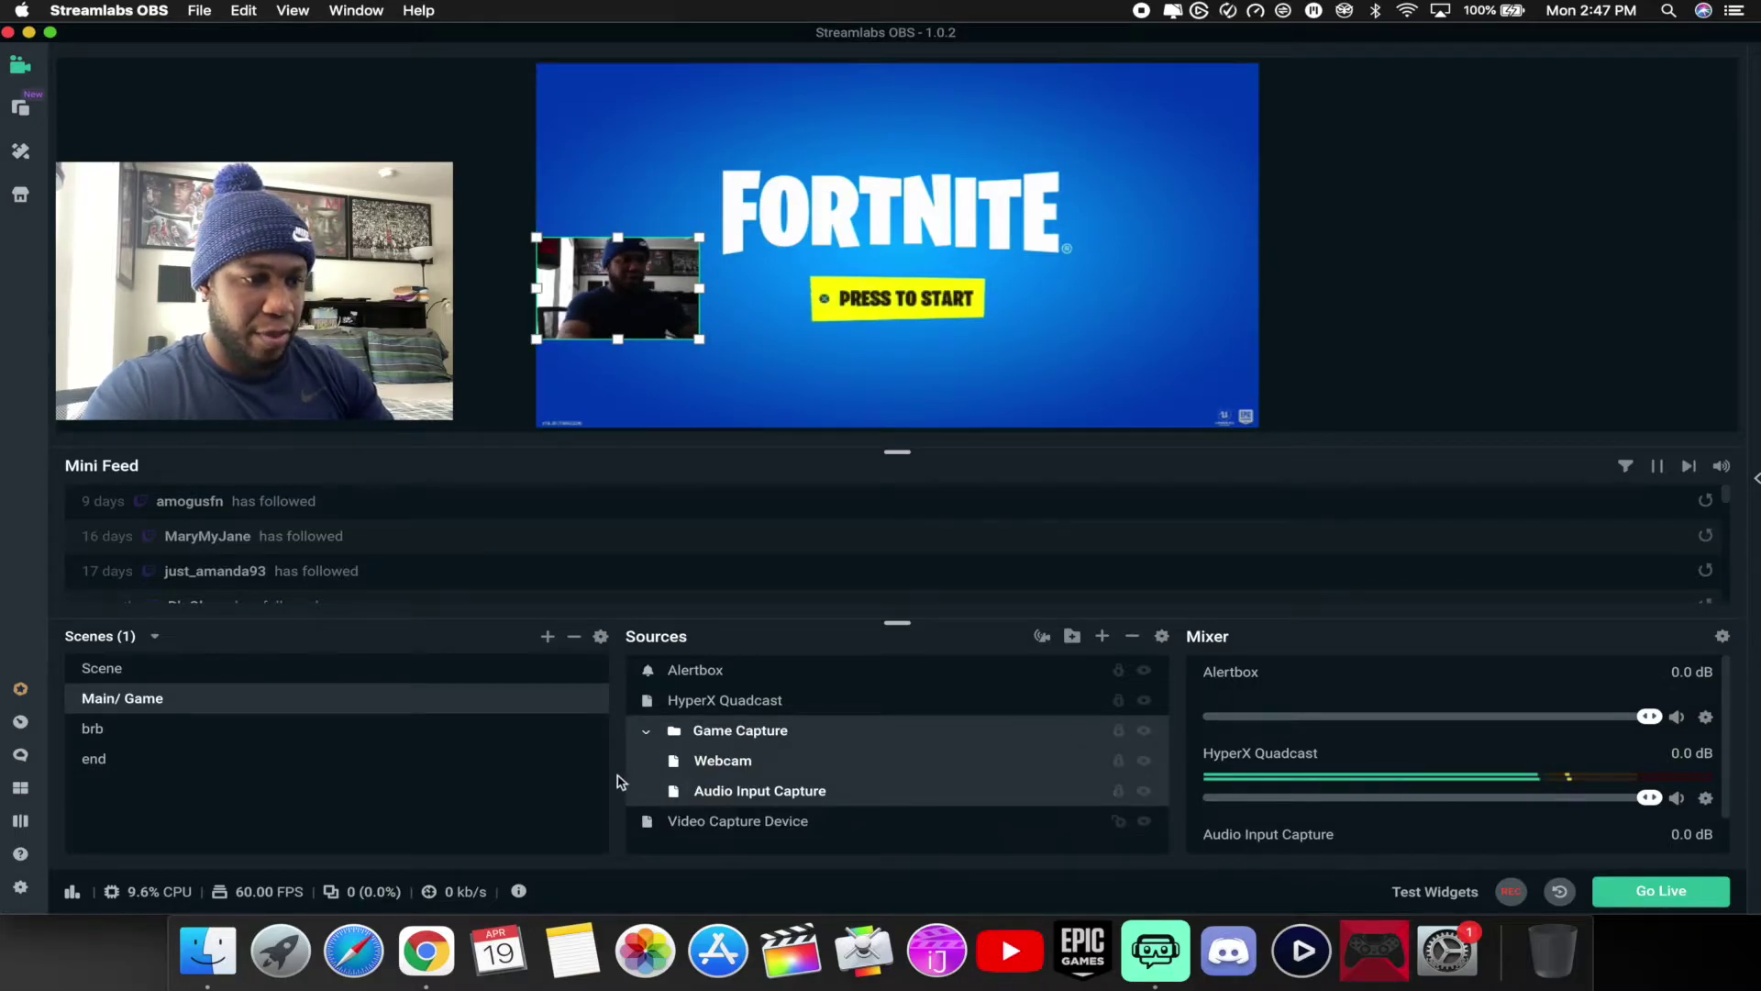
{"action": "left_click", "coordinate": [646, 731]}
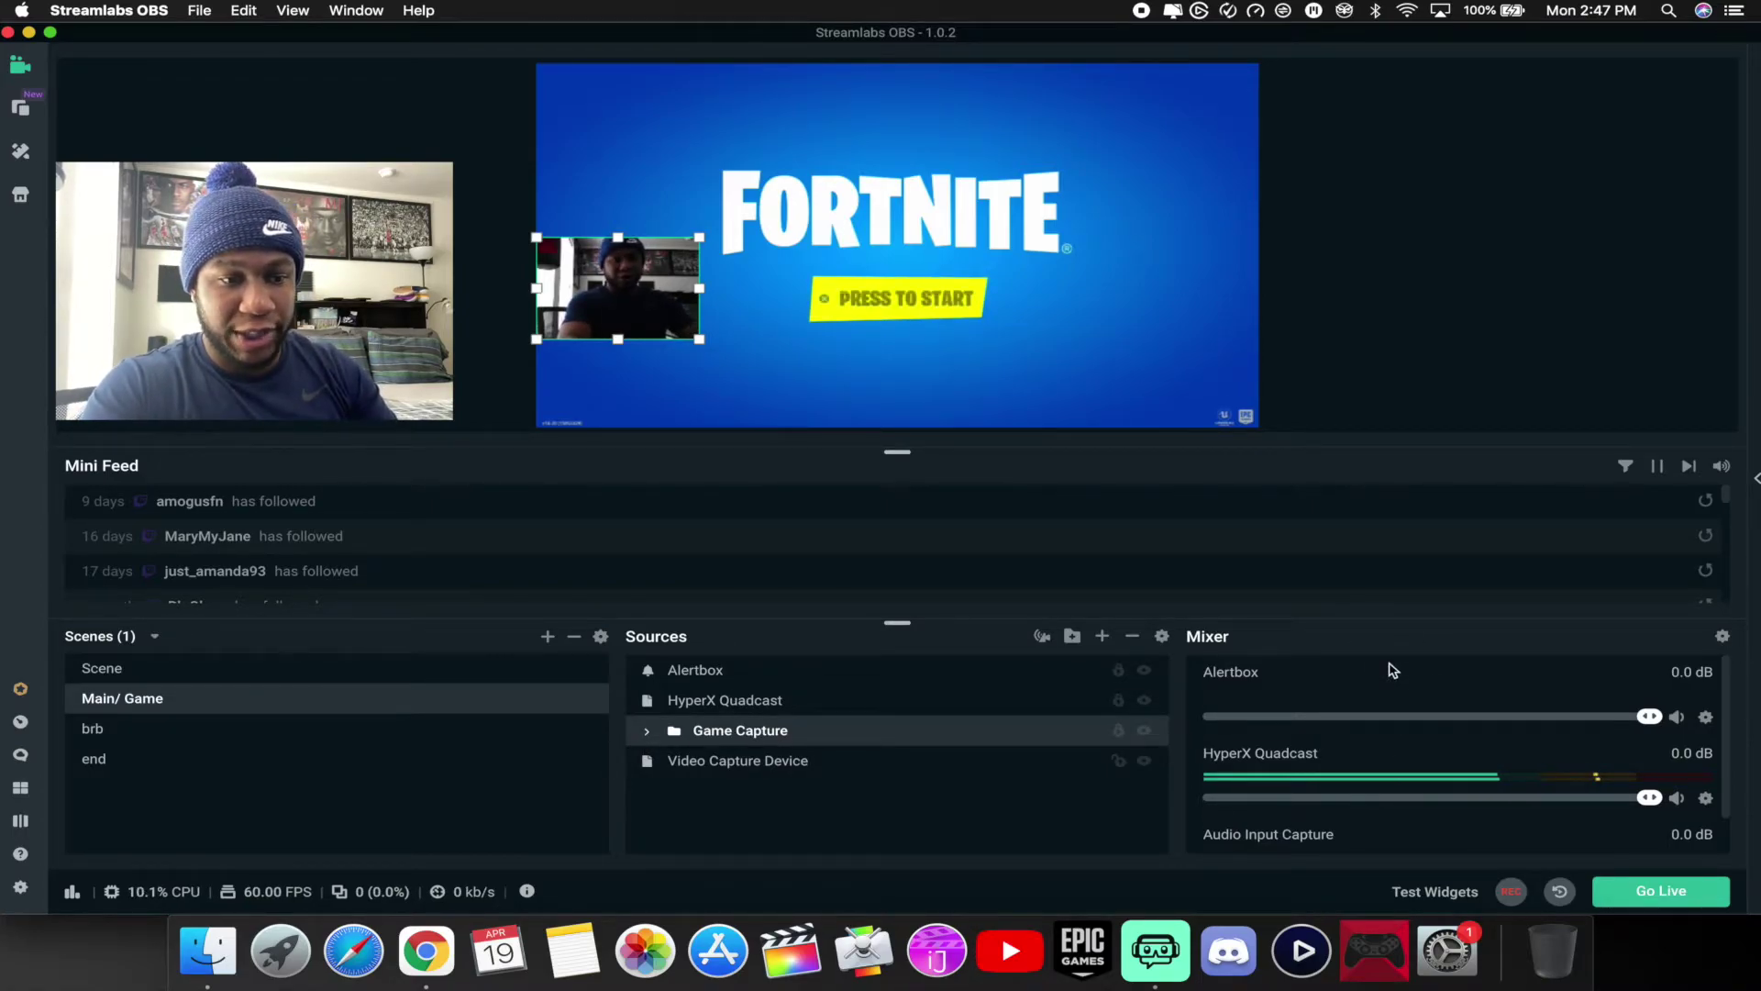
- Set the Alertbox's audio monitoring to Monitor Only (mute output) in the advanced audio settings
{"action": "left_click", "coordinate": [1725, 637]}
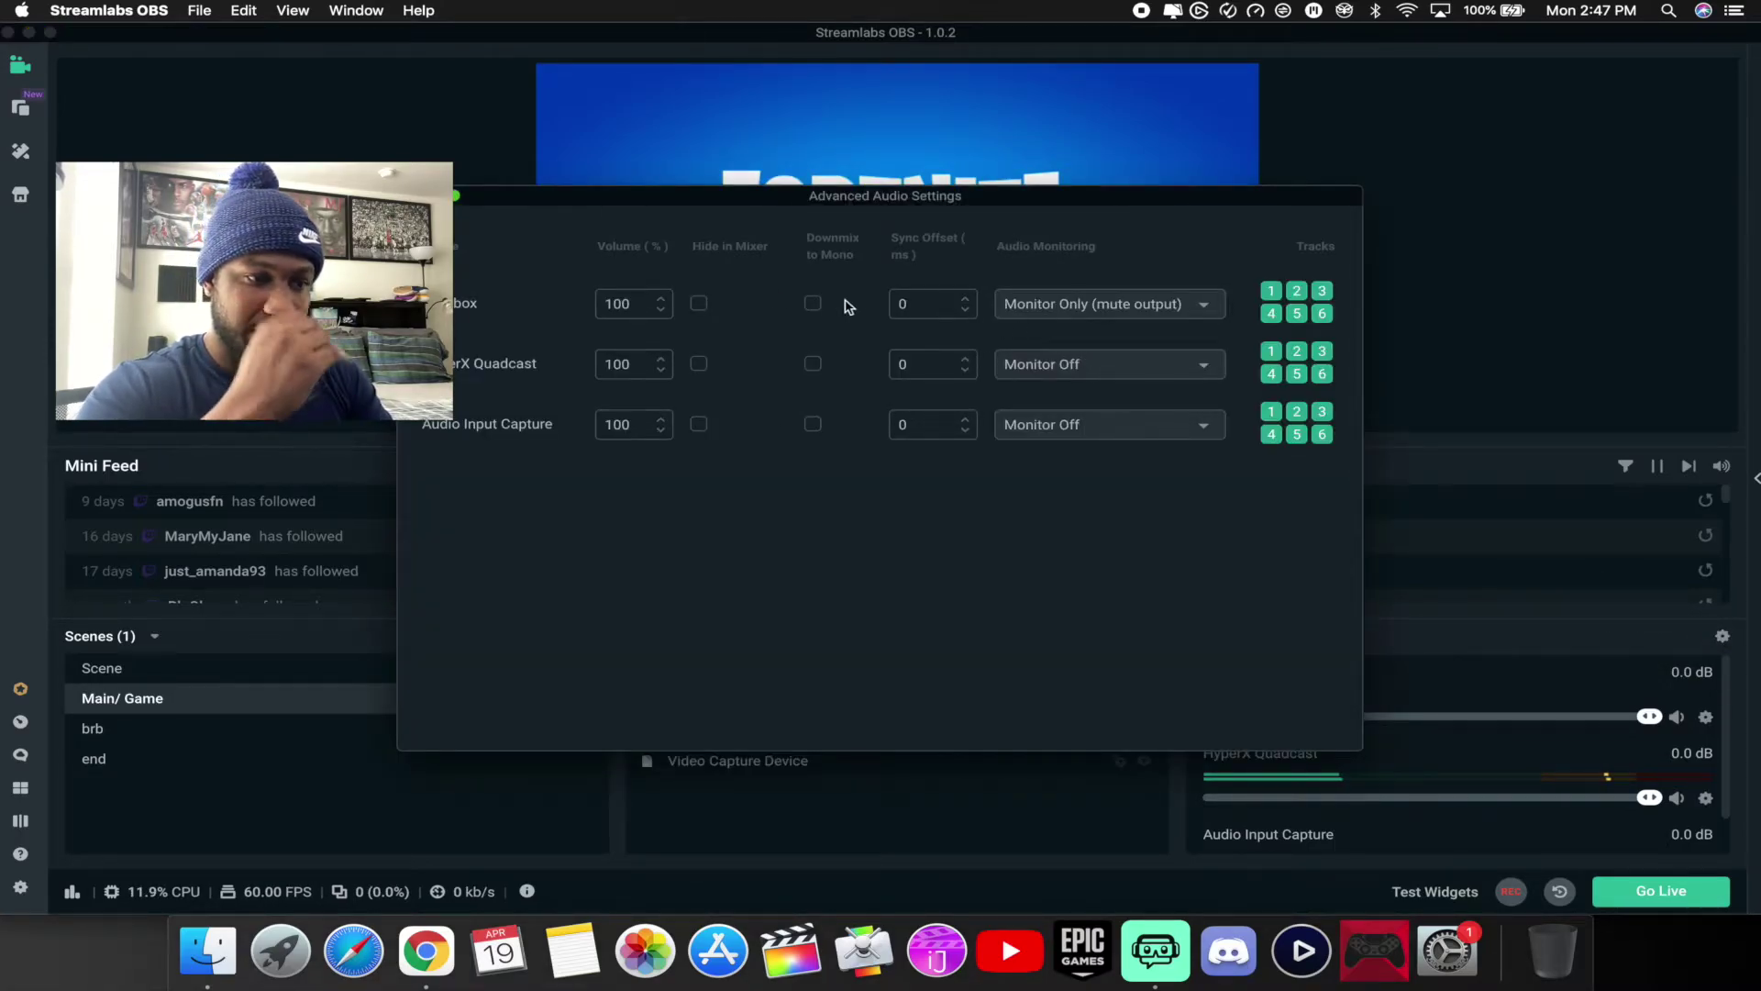
{"action": "left_click", "coordinate": [1014, 306]}
{"action": "left_click", "coordinate": [1031, 331]}
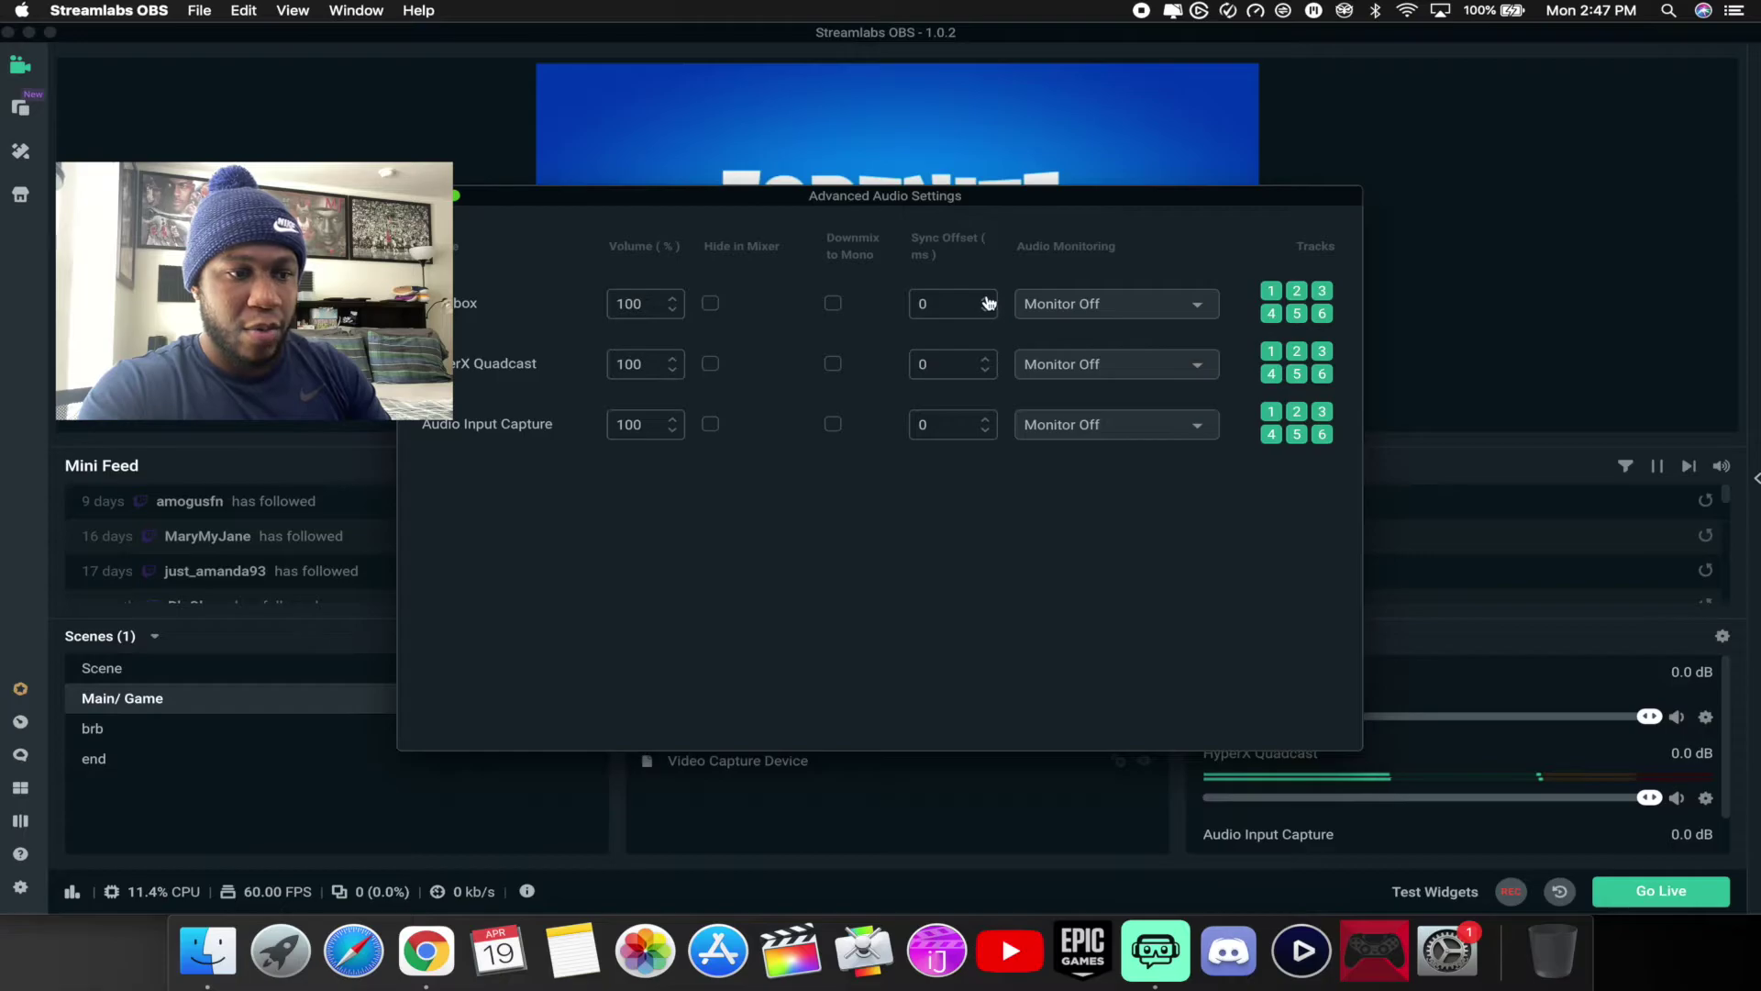
{"action": "left_click", "coordinate": [1064, 304]}
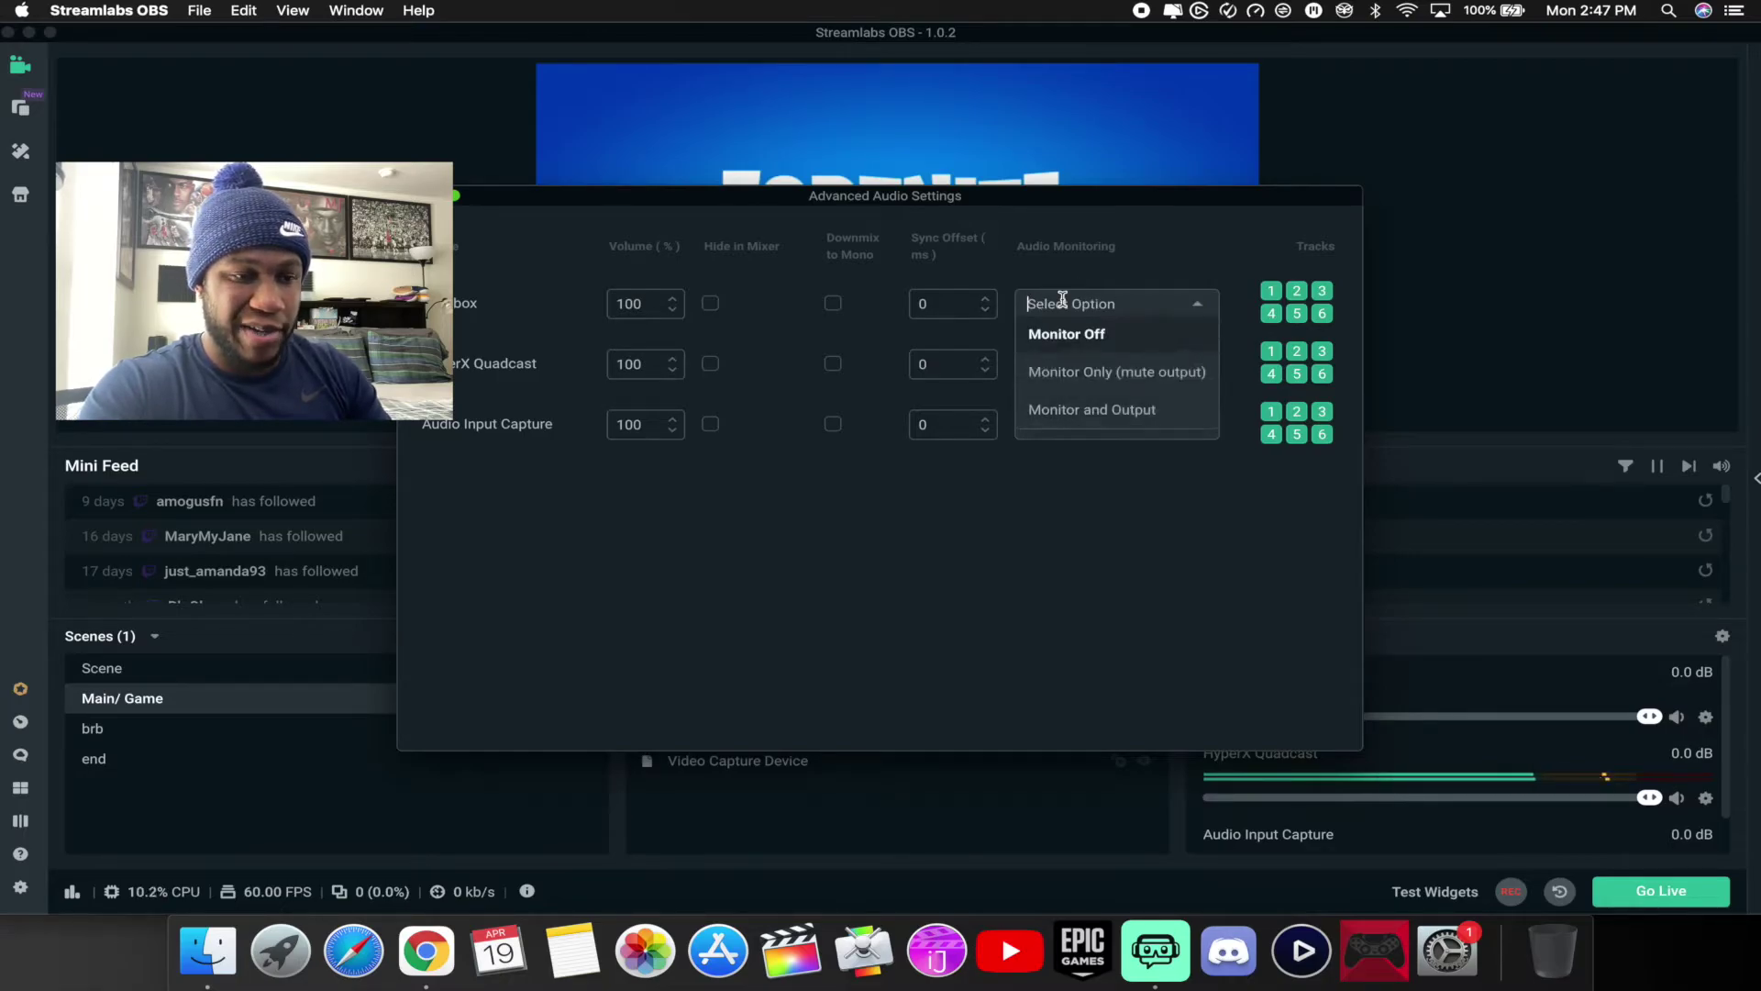
{"action": "left_click", "coordinate": [1065, 374]}
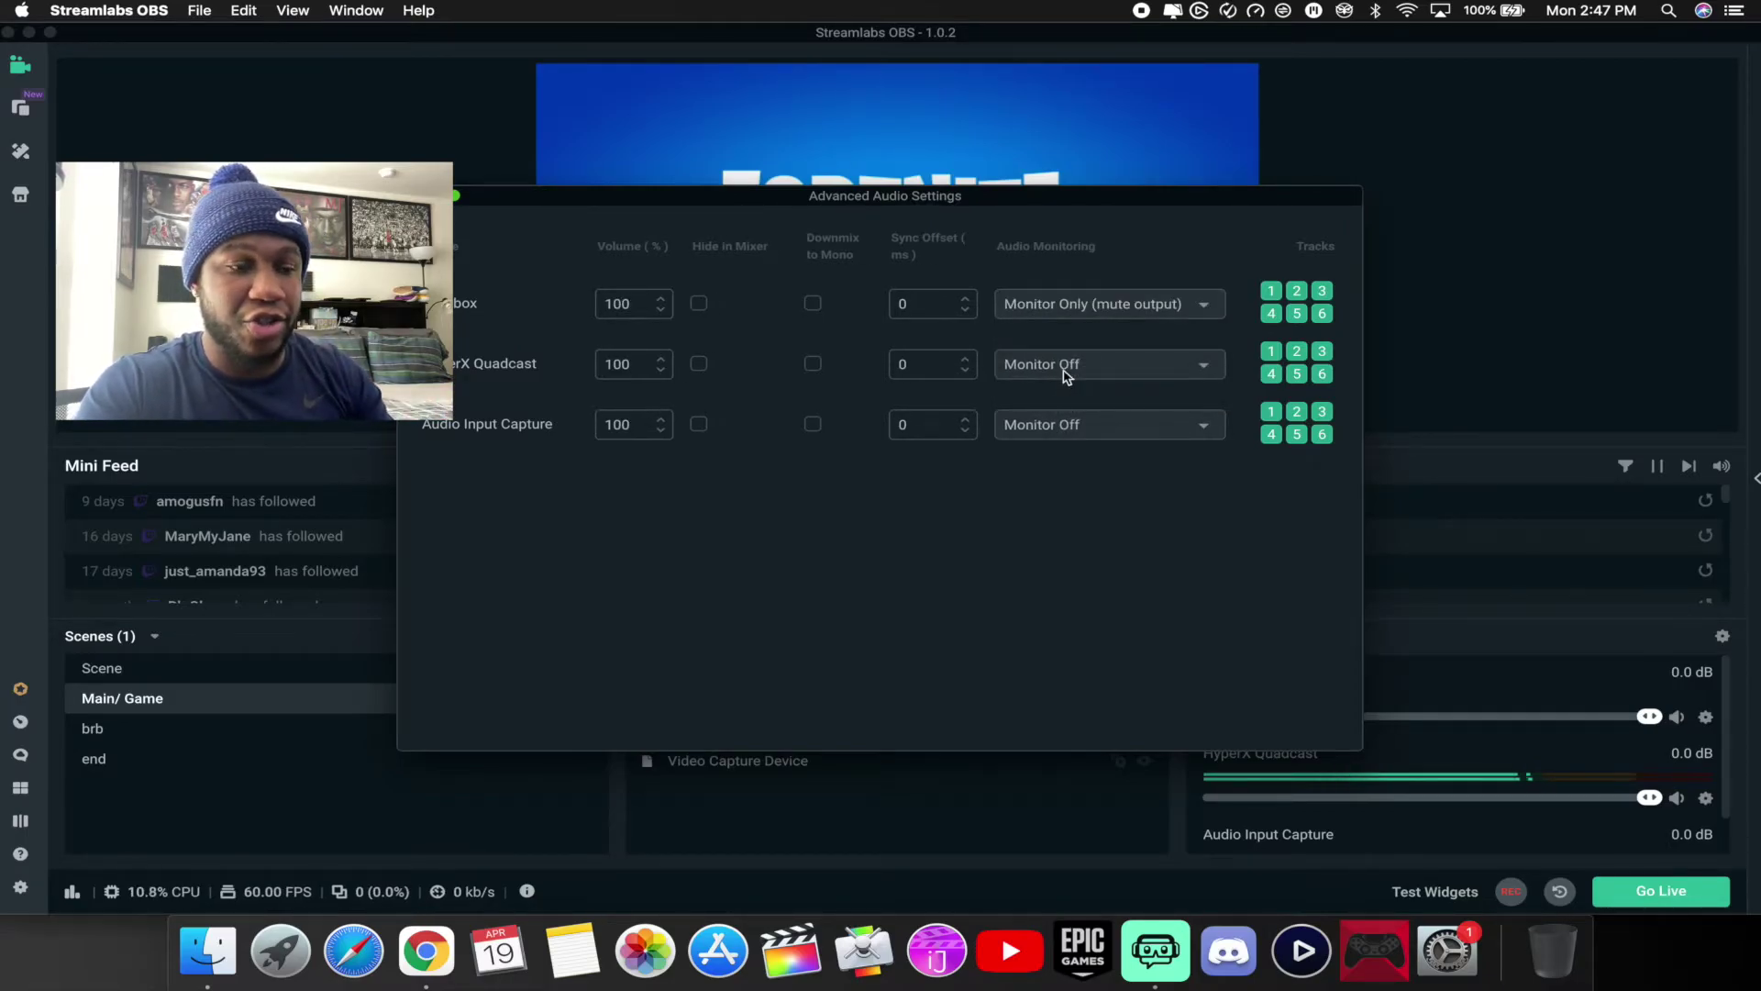
- Set the audio monitoring of both HyperX Quadcast and Audio Input Capture to Monitor and Output
{"action": "left_click", "coordinate": [1090, 369]}
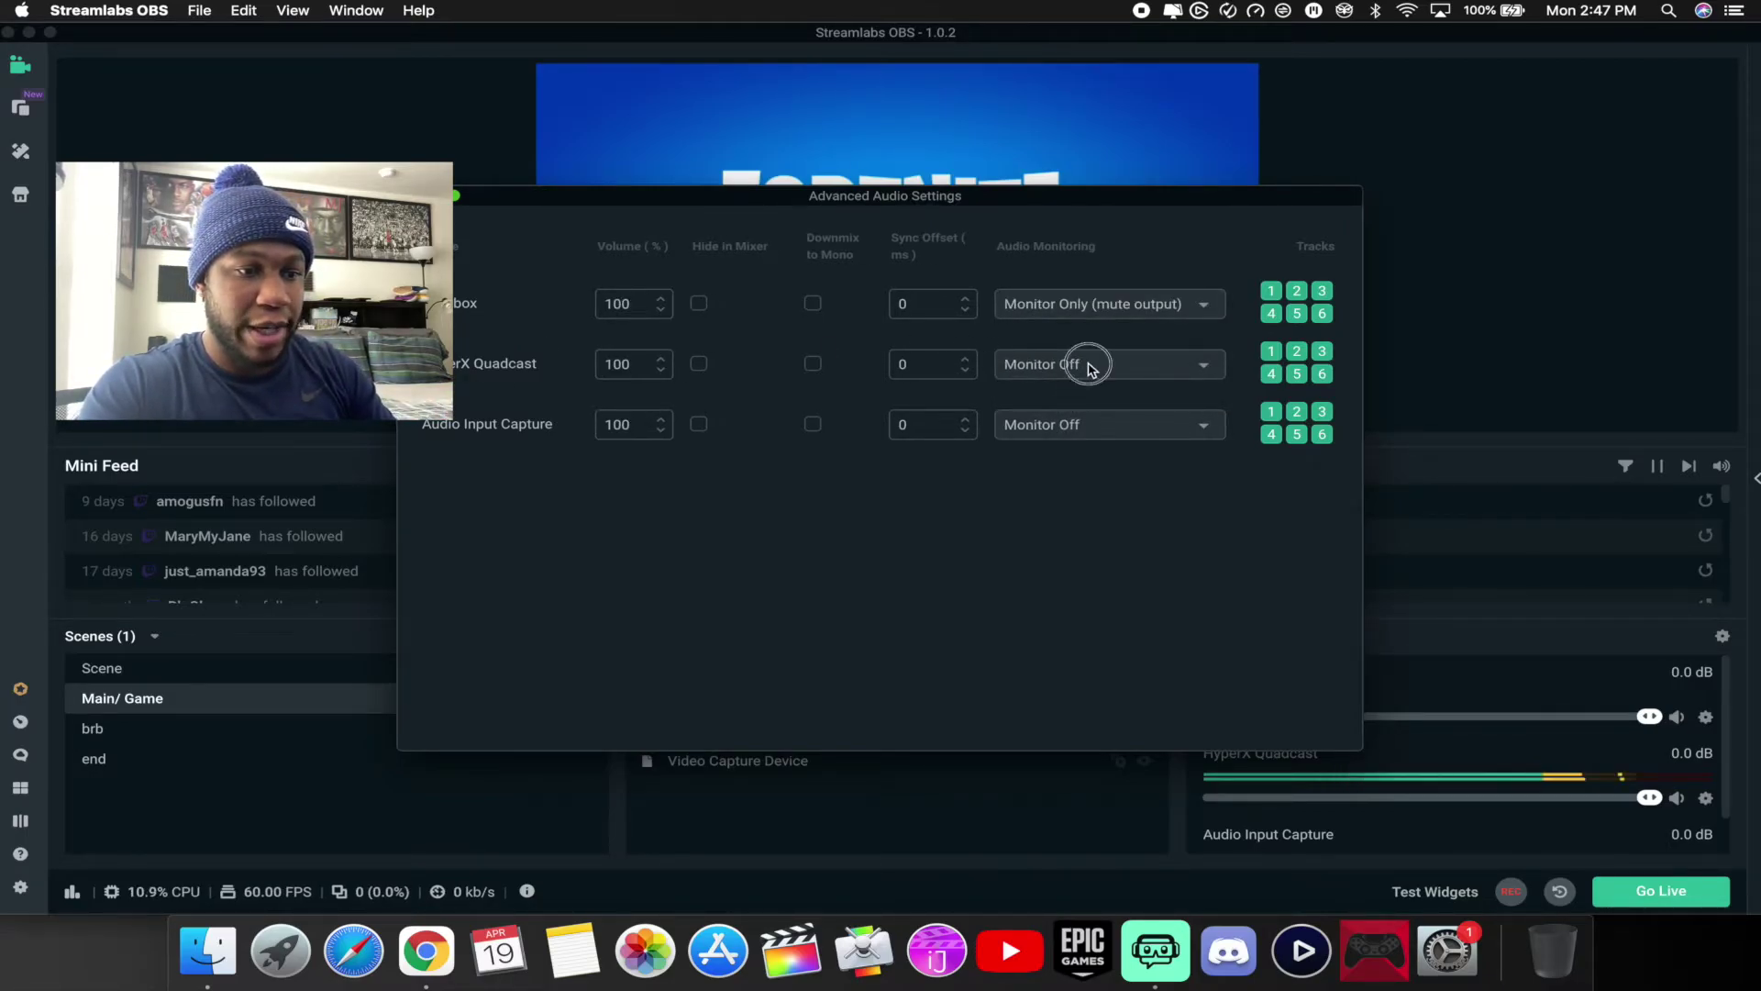
{"action": "left_click", "coordinate": [1067, 471]}
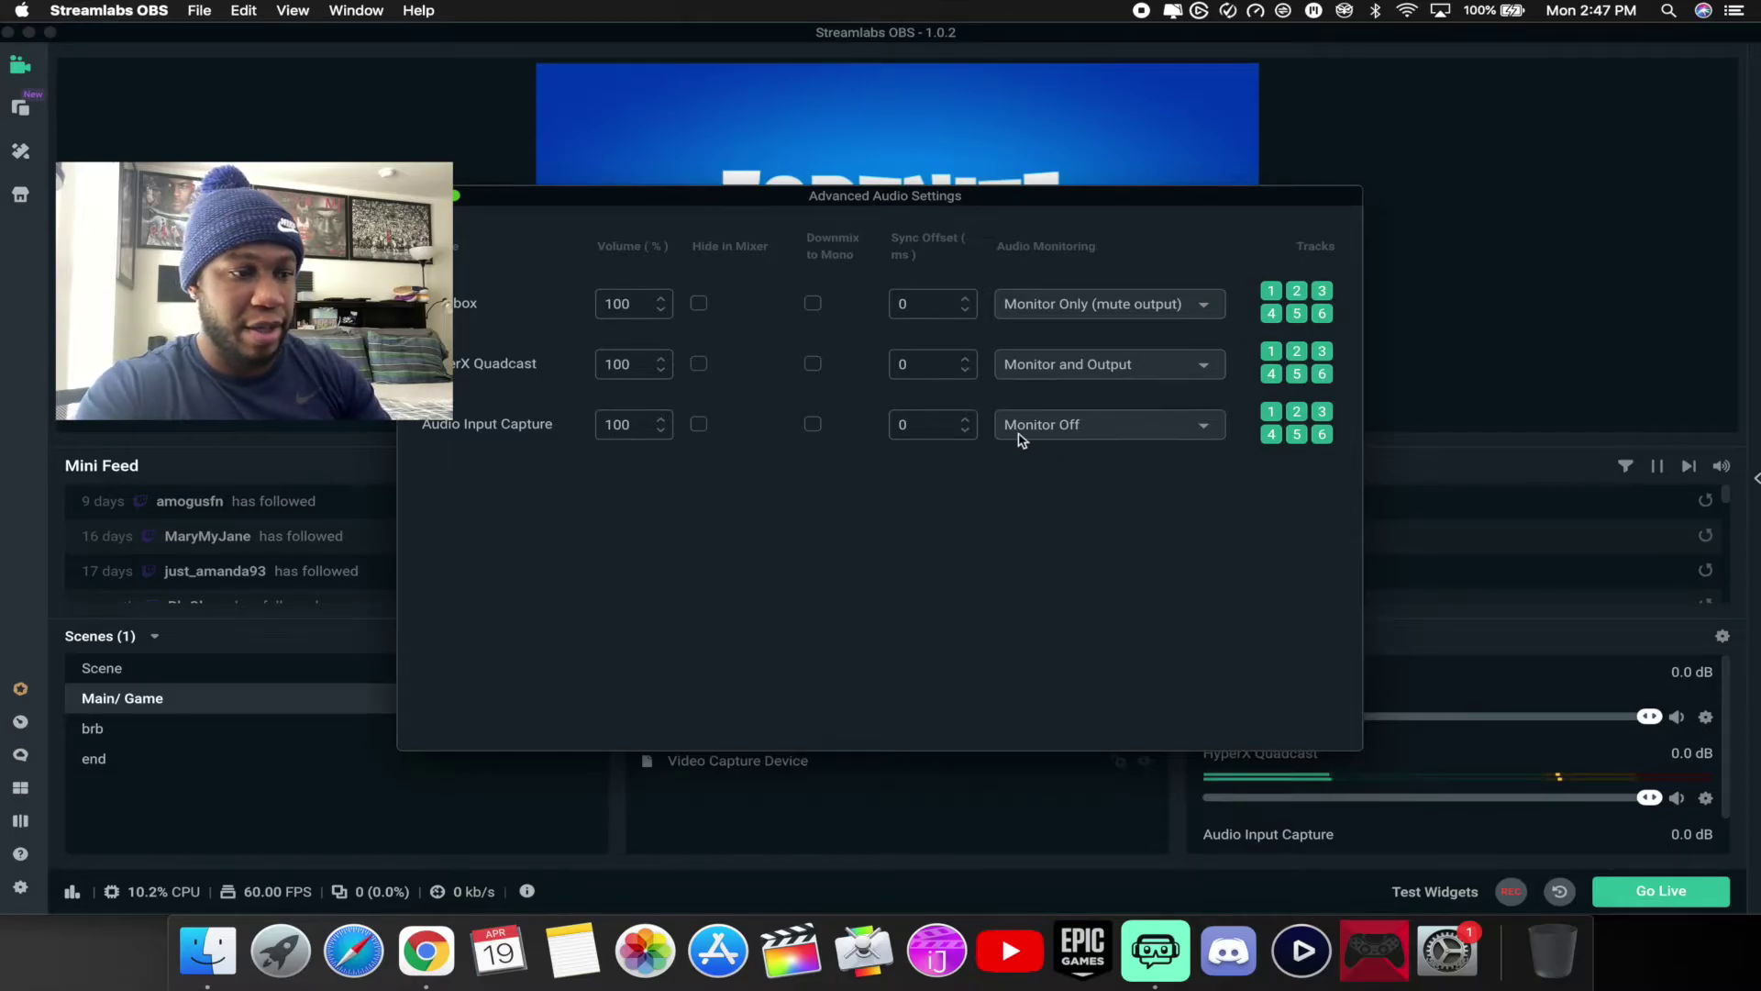
{"action": "left_click", "coordinate": [1085, 428]}
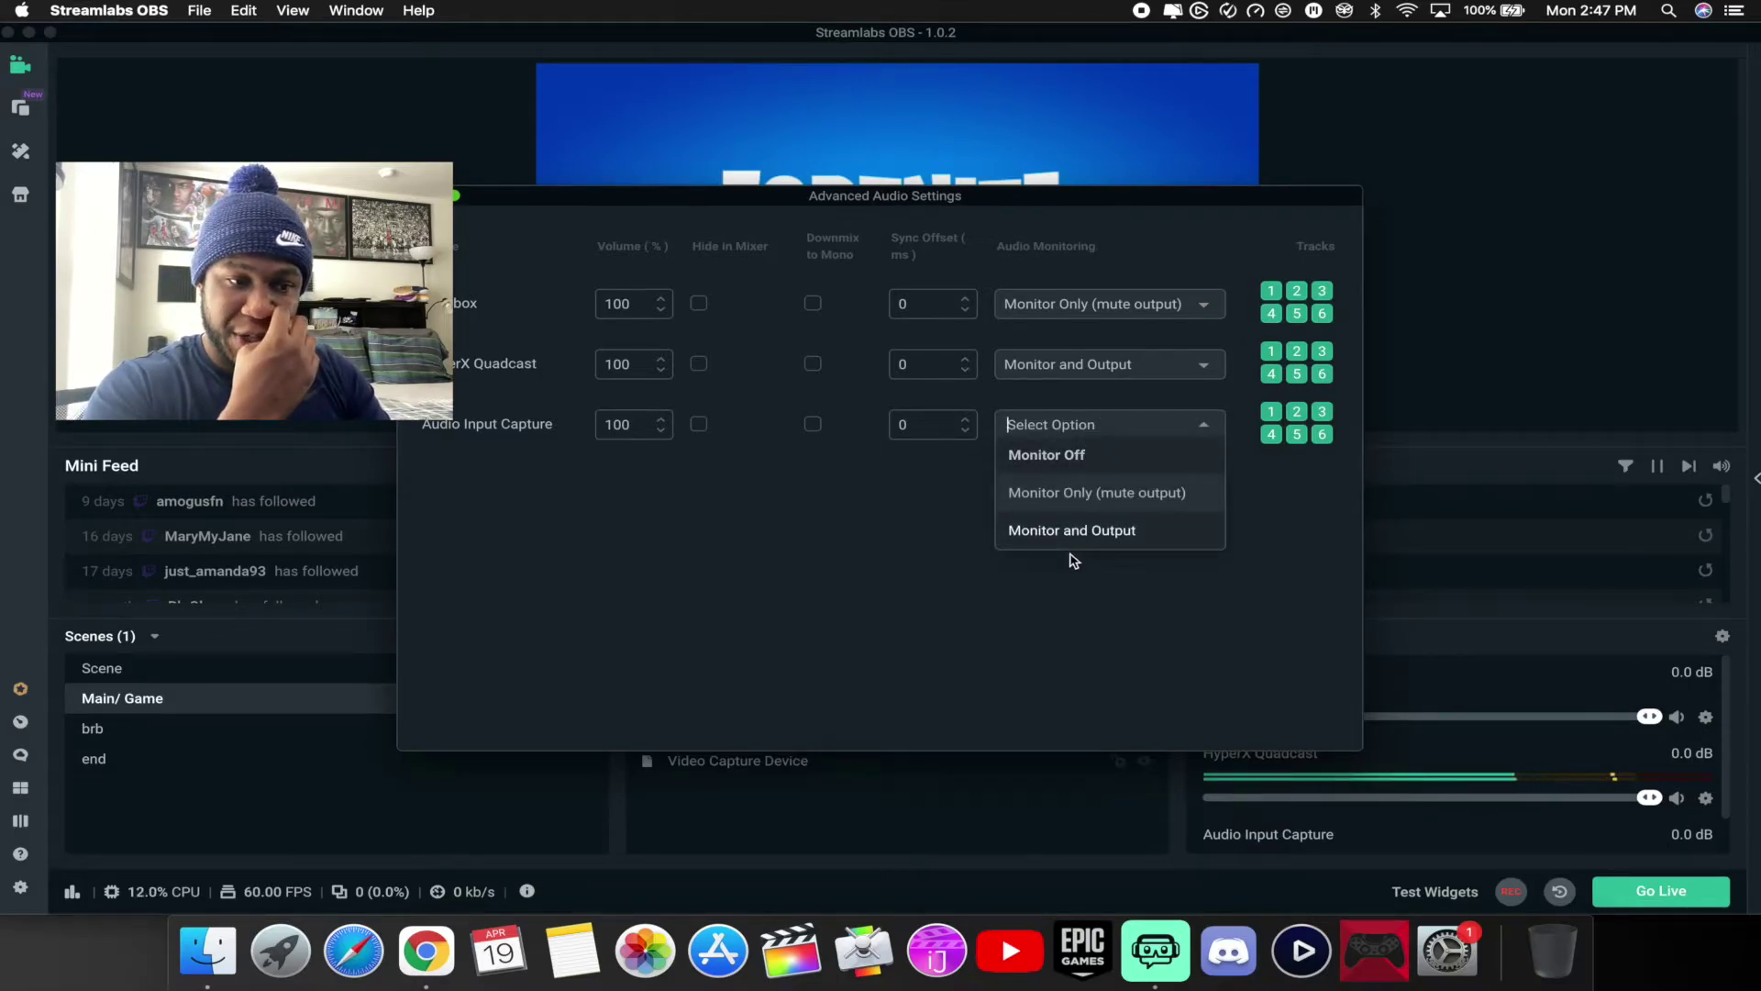
{"action": "left_click", "coordinate": [1073, 541]}
- Leave only tracks 1, 2 and 3 enabled for HyperX Quadcast and Audio Input Capture, and only track 6 for the Alertbox, and close the audio settings
{"action": "left_click", "coordinate": [1271, 433]}
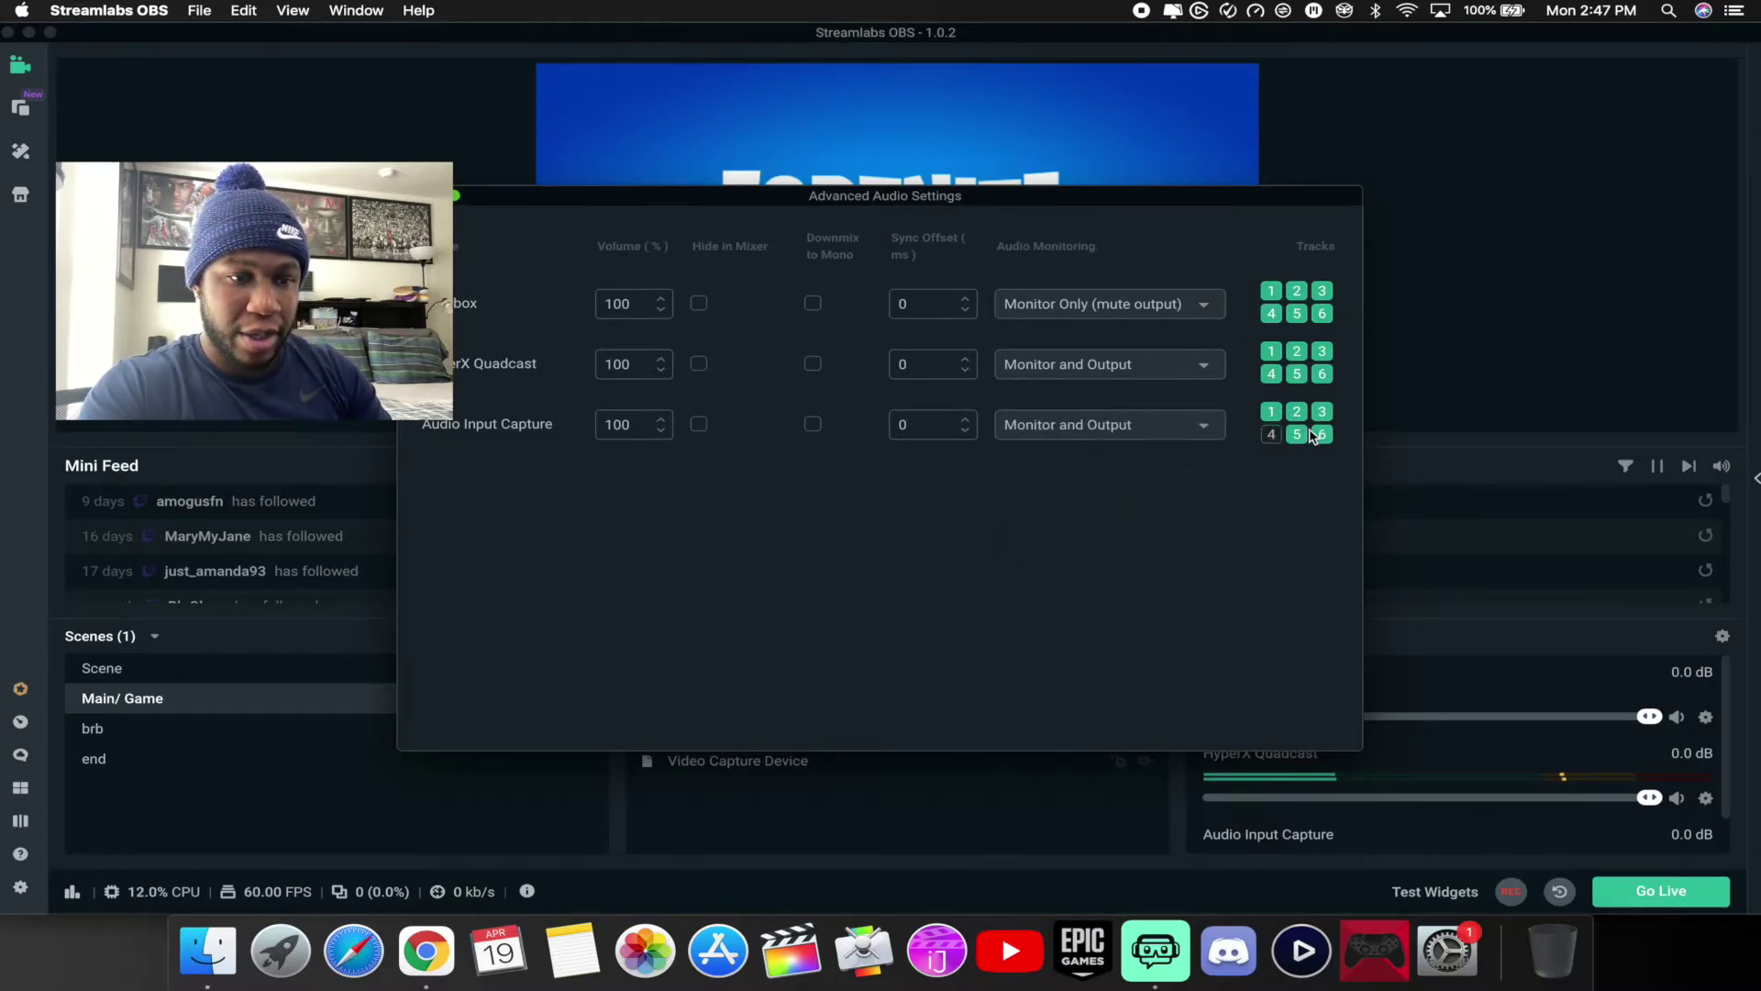
{"action": "mouse_move", "coordinate": [1306, 441]}
{"action": "left_mouse_down"}
{"action": "mouse_move", "coordinate": [1274, 315]}
{"action": "mouse_move", "coordinate": [1295, 318]}
{"action": "left_mouse_up"}
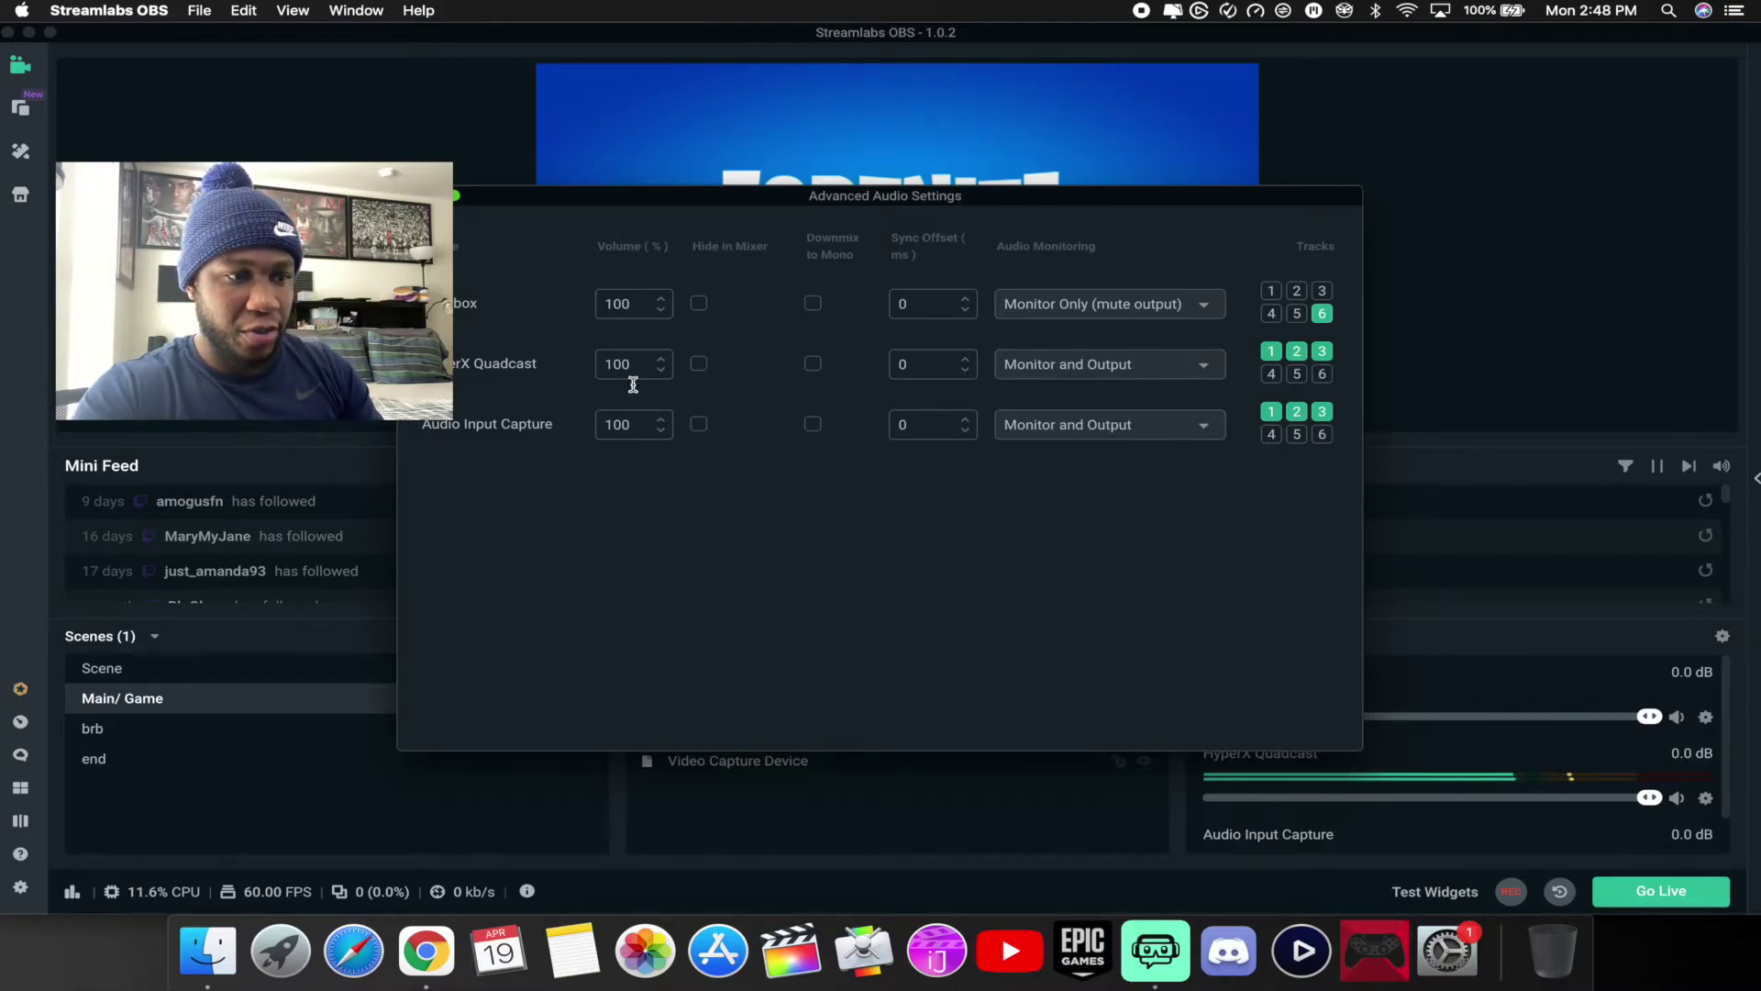
{"action": "left_click", "coordinate": [417, 195]}
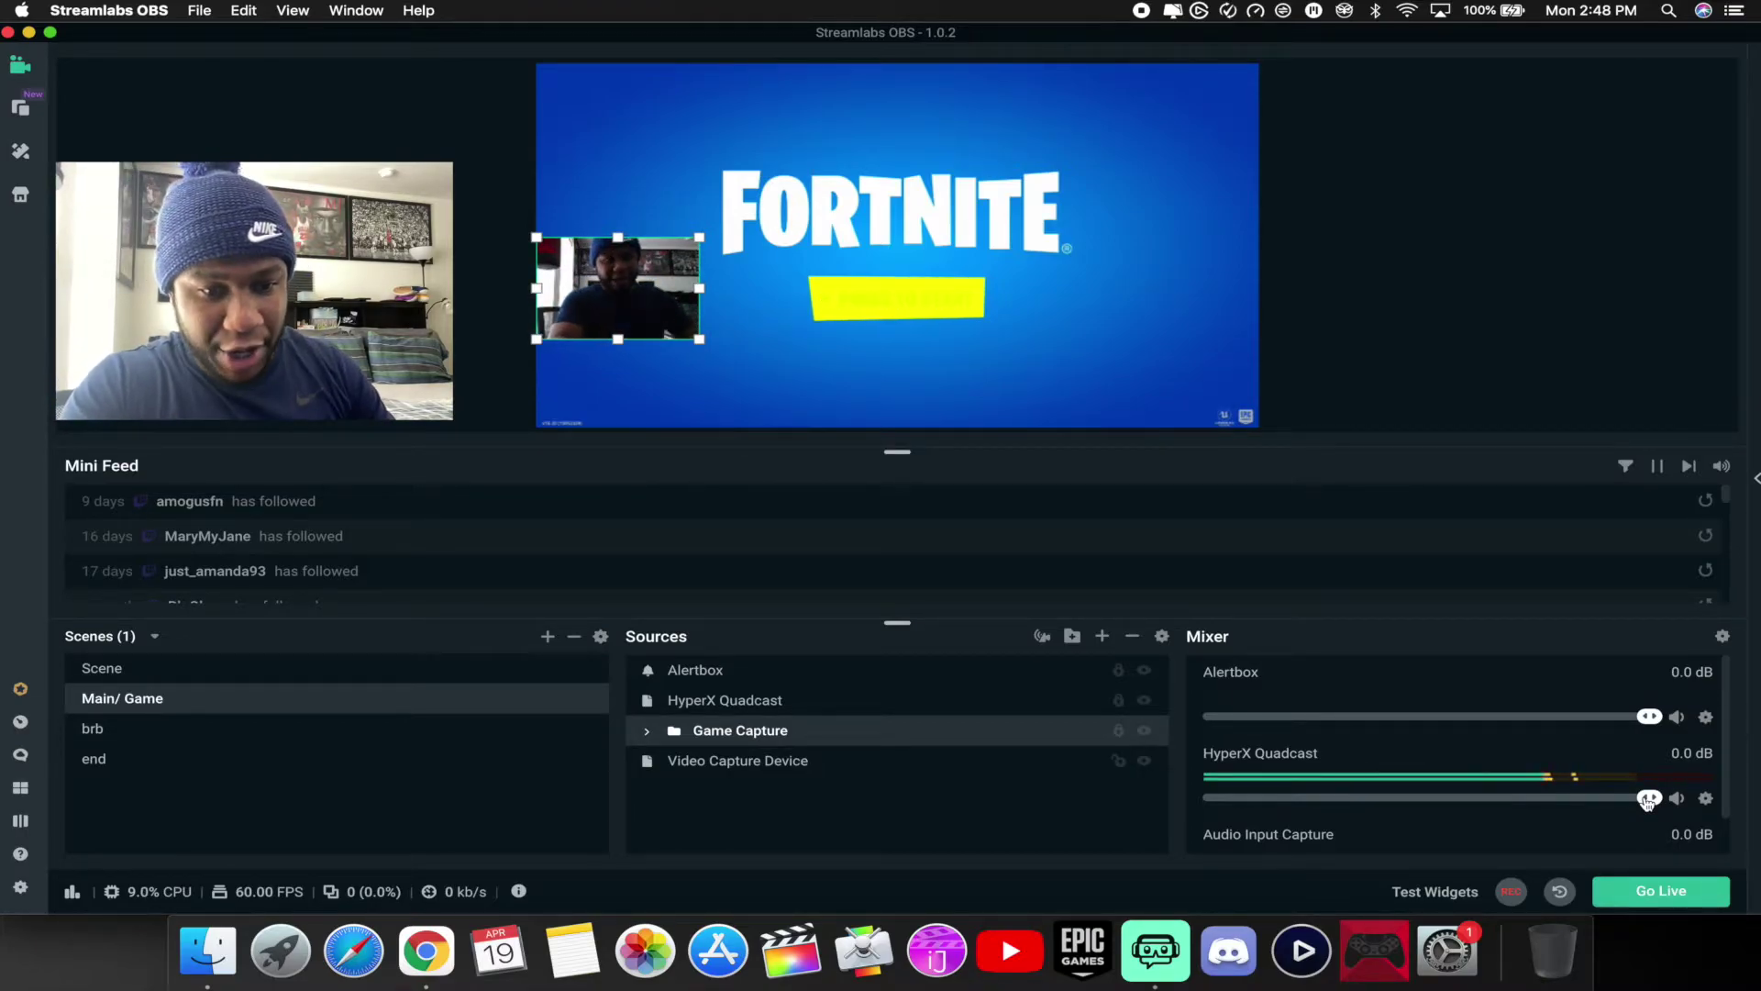
- Lower the HyperX Quadcast volume in the mixer to -5.0 dB
{"action": "left_click_drag", "start_coordinate": [1649, 797], "coordinate": [1590, 806]}
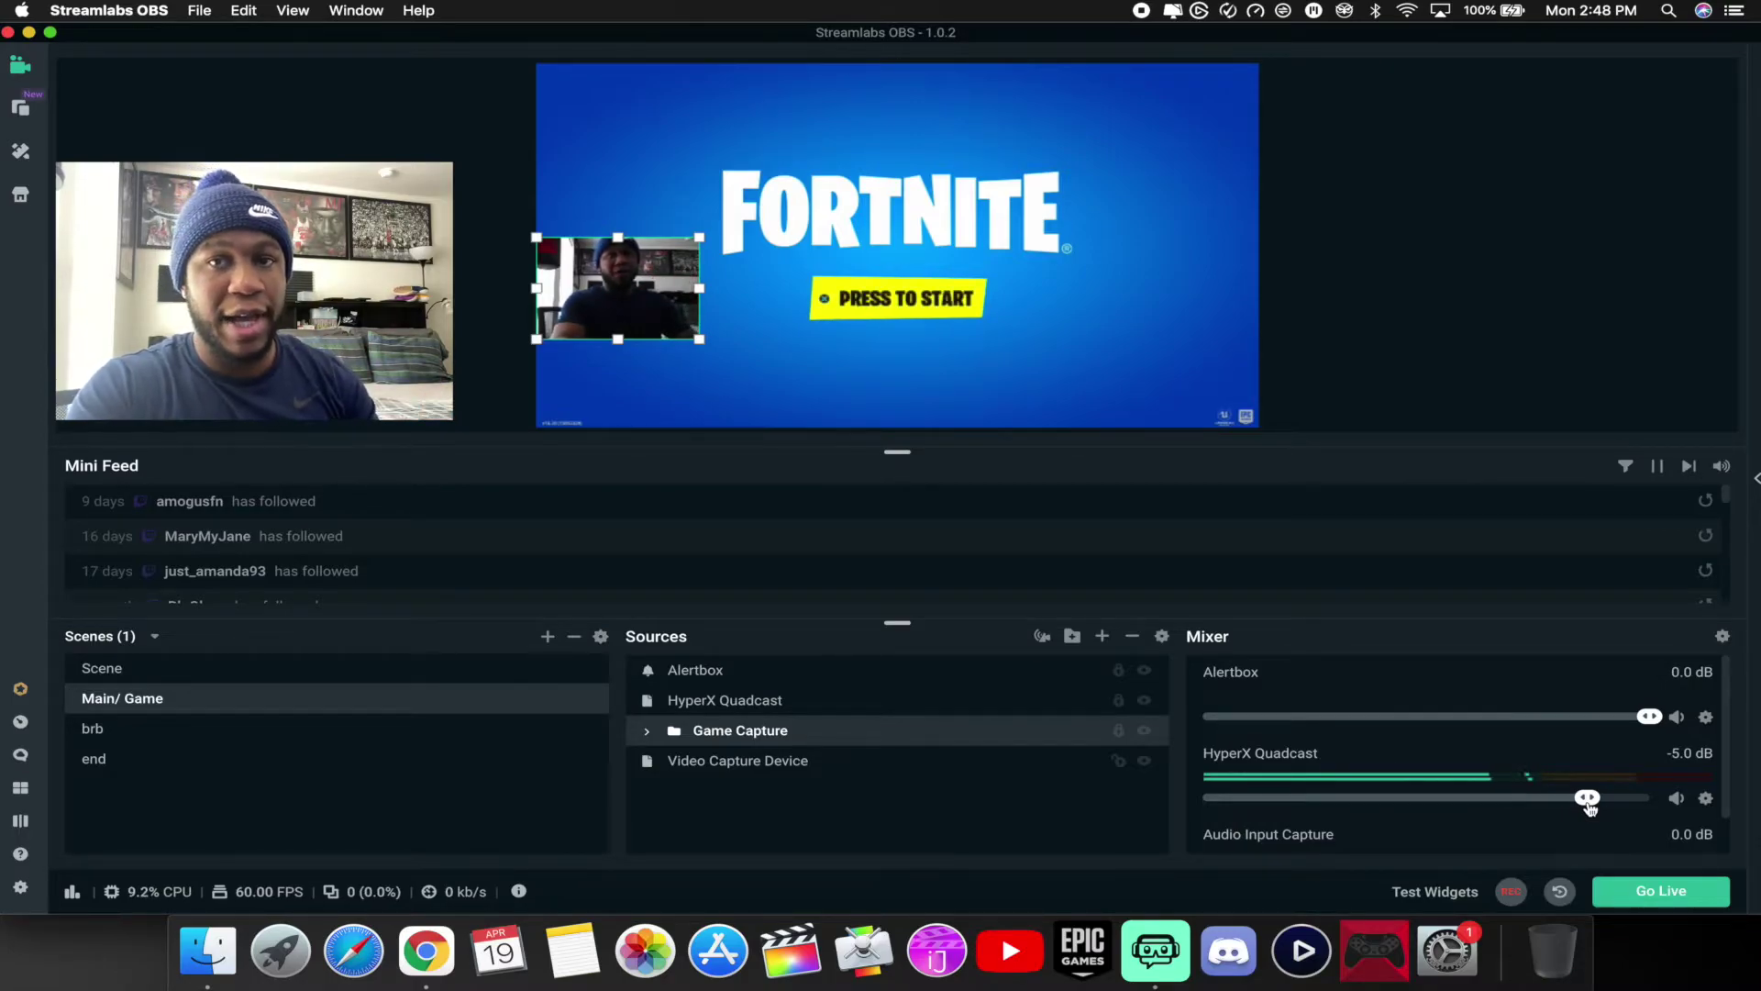
{"action": "scroll", "coordinate": [1543, 794], "scroll_direction": "down", "scroll_amount": 2}
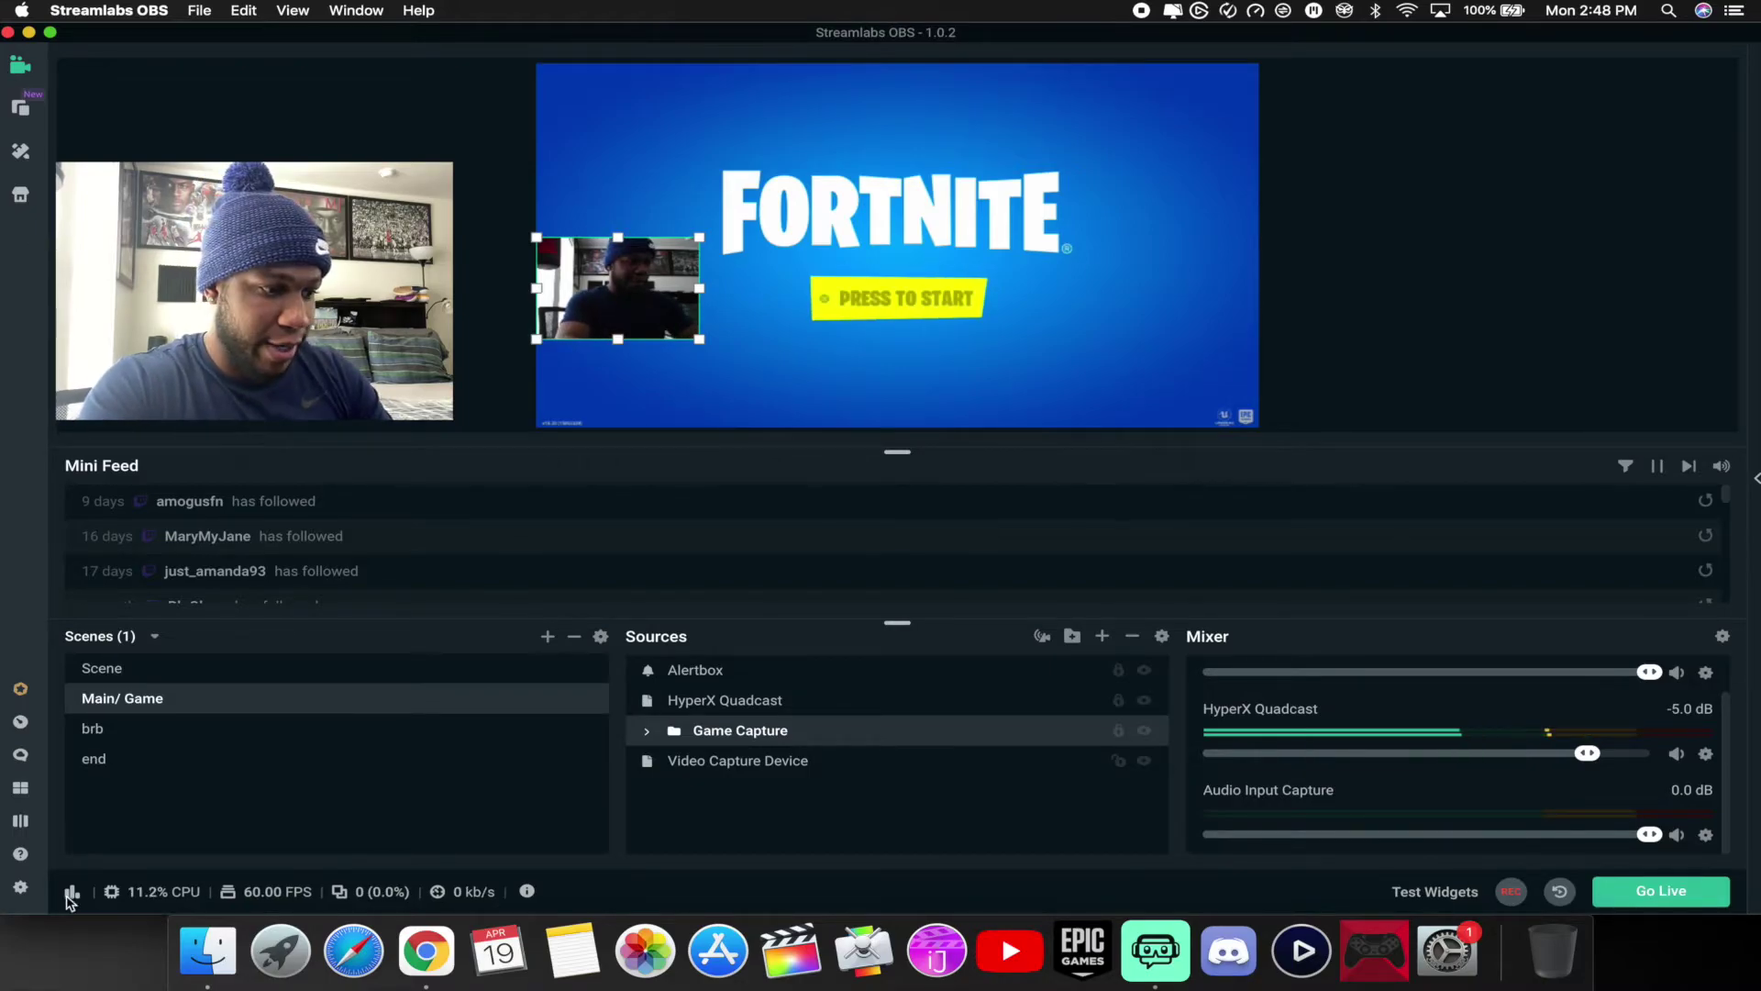
- Review the General settings and the stream destinations, and bring up the output settings
{"action": "left_click", "coordinate": [21, 887]}
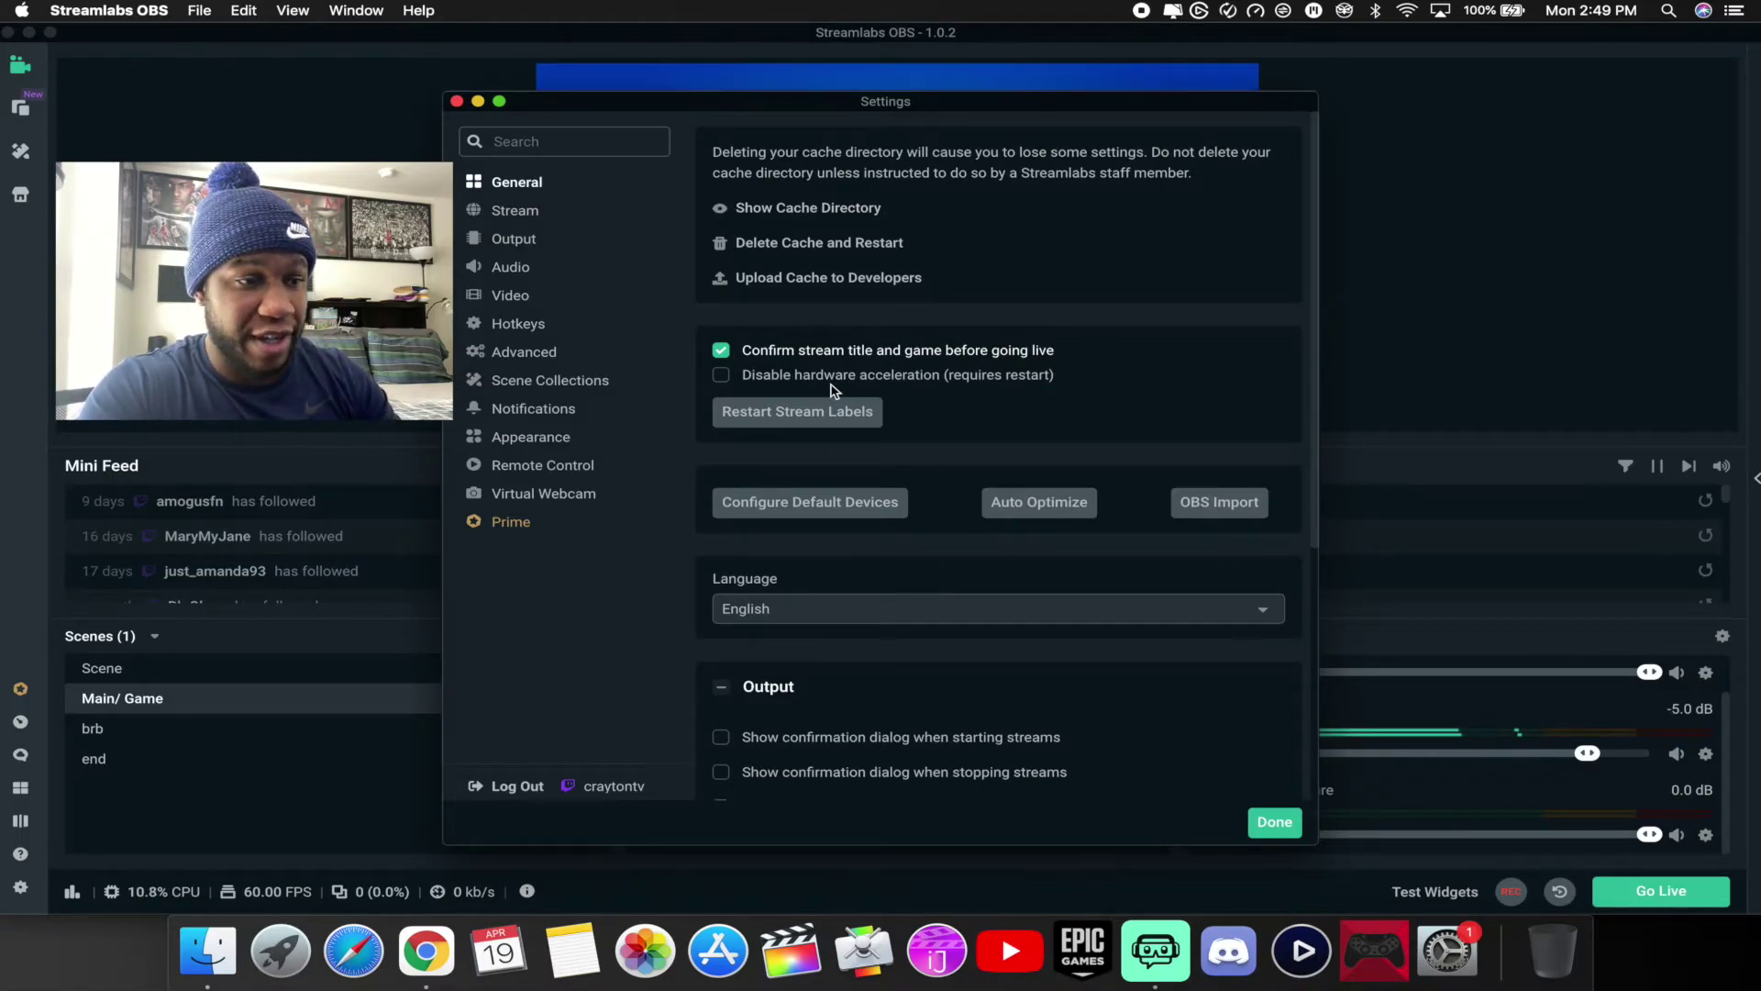
{"action": "scroll", "coordinate": [839, 399], "scroll_direction": "down", "scroll_amount": 5}
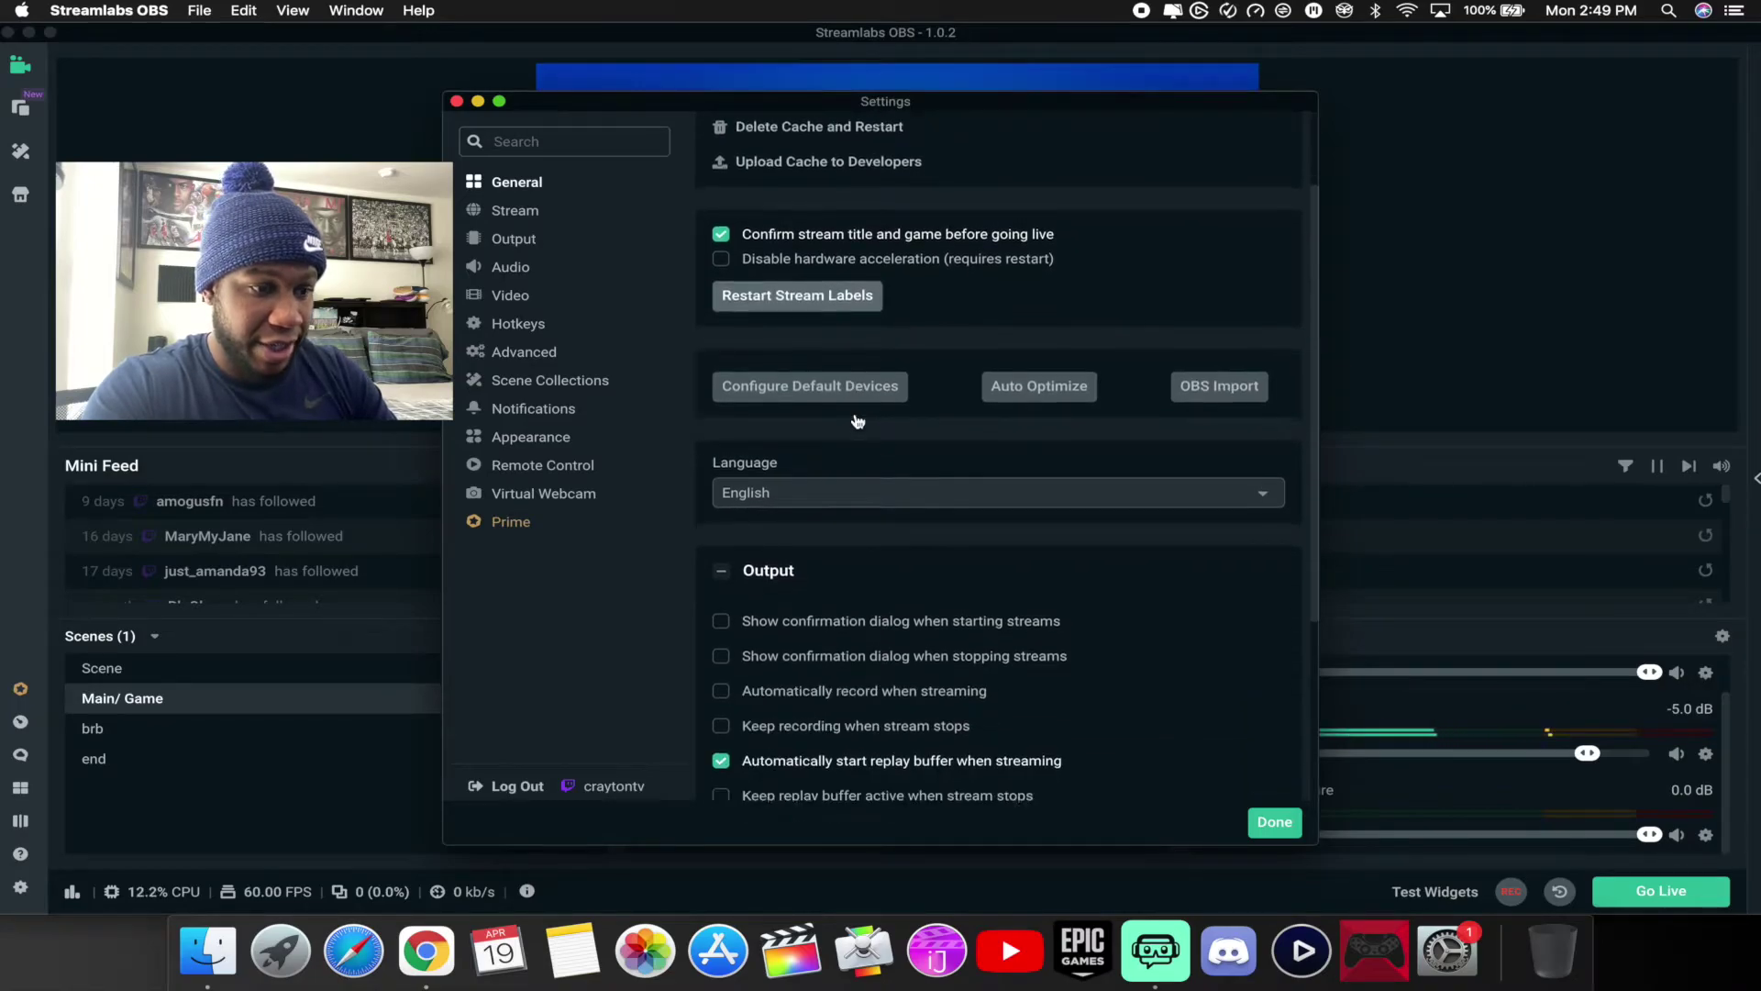
{"action": "scroll", "coordinate": [826, 412], "scroll_direction": "down", "scroll_amount": 5}
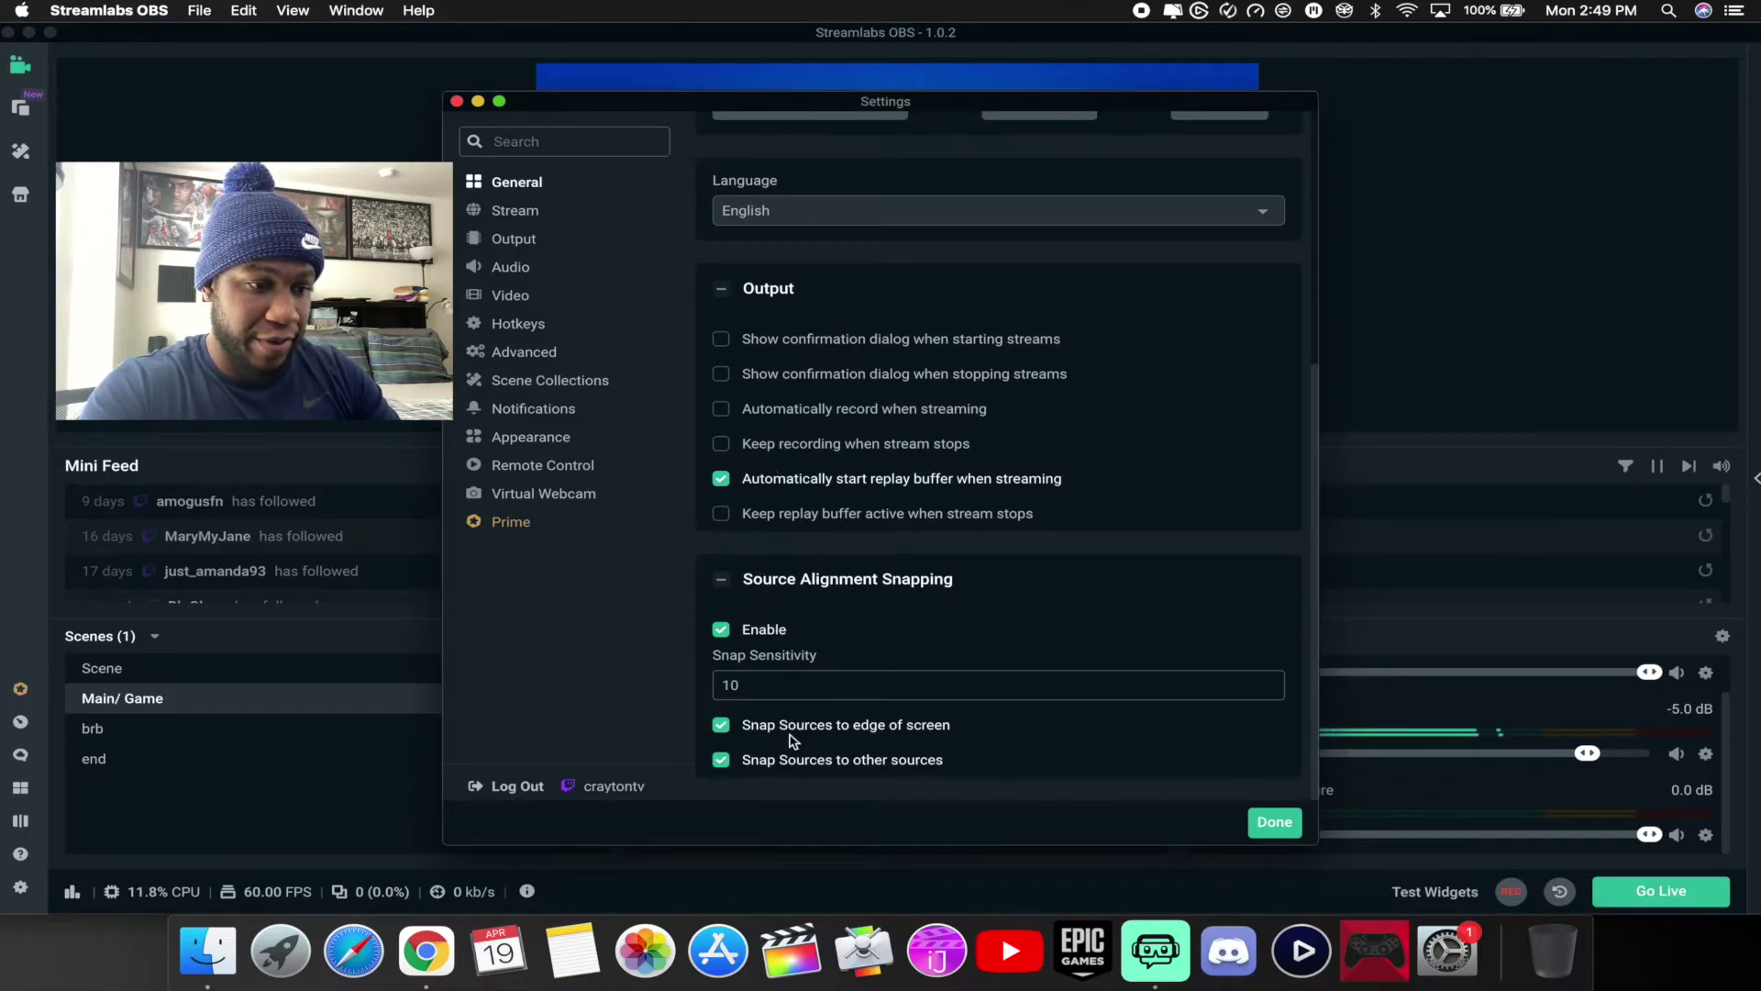
{"action": "left_click", "coordinate": [504, 212]}
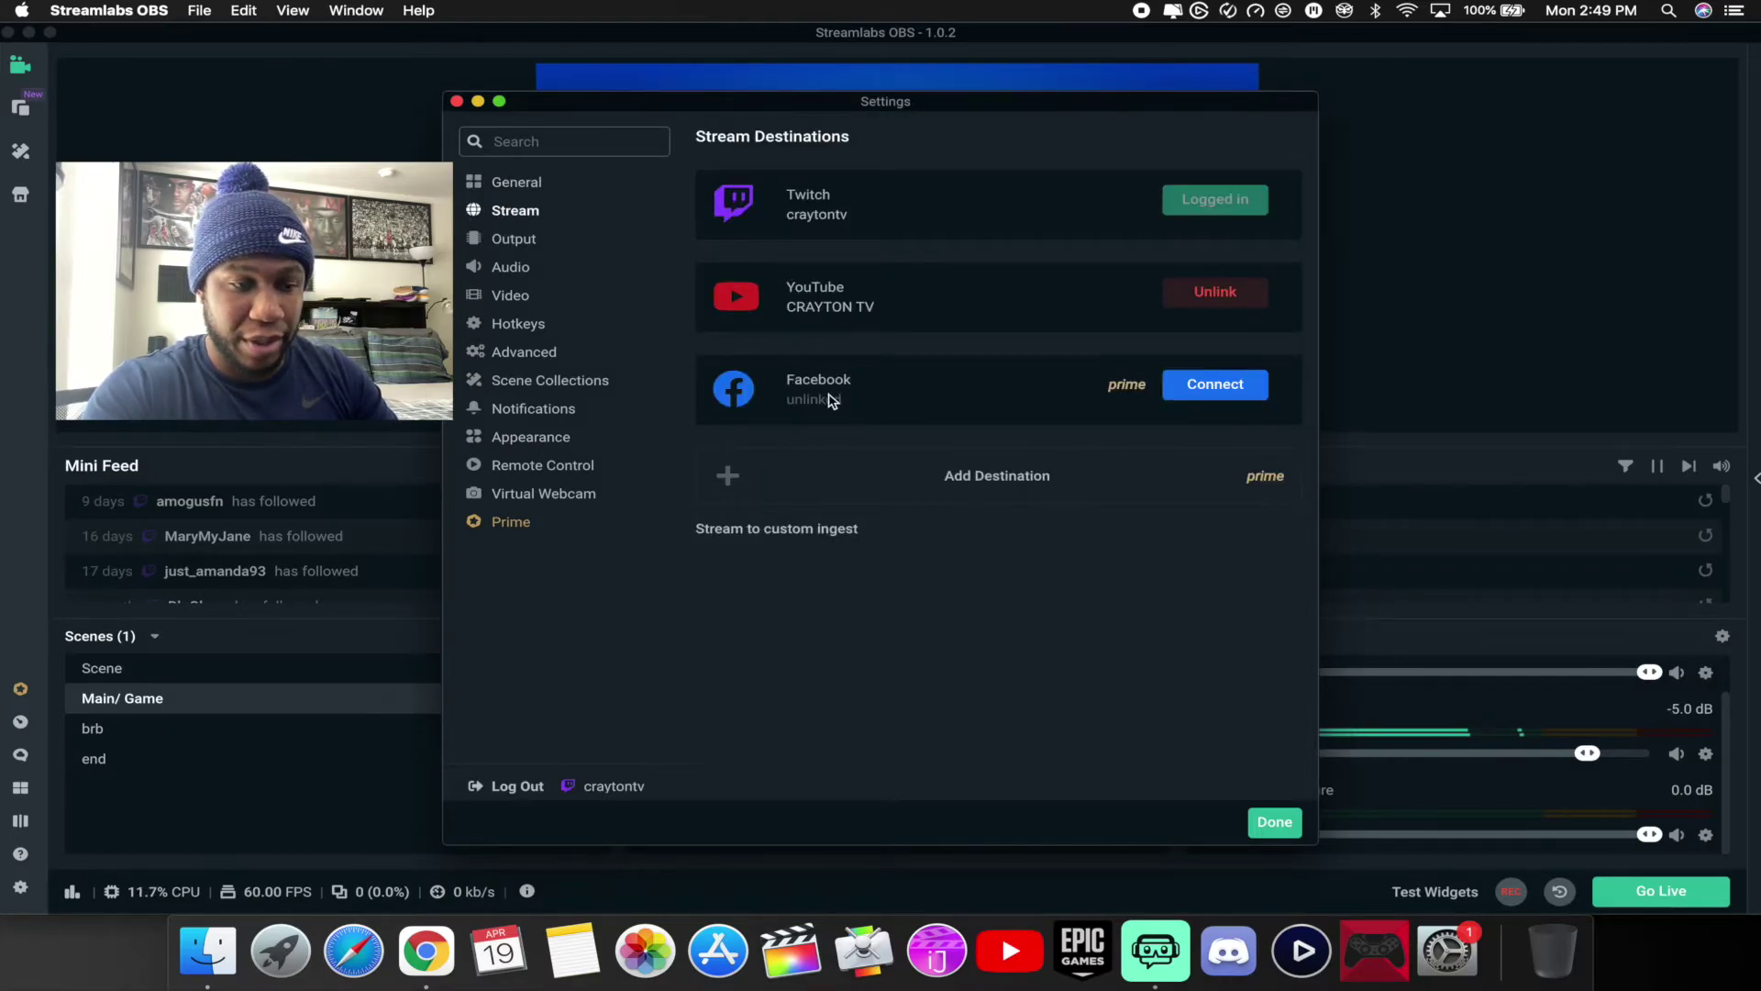
{"action": "left_click", "coordinate": [509, 251]}
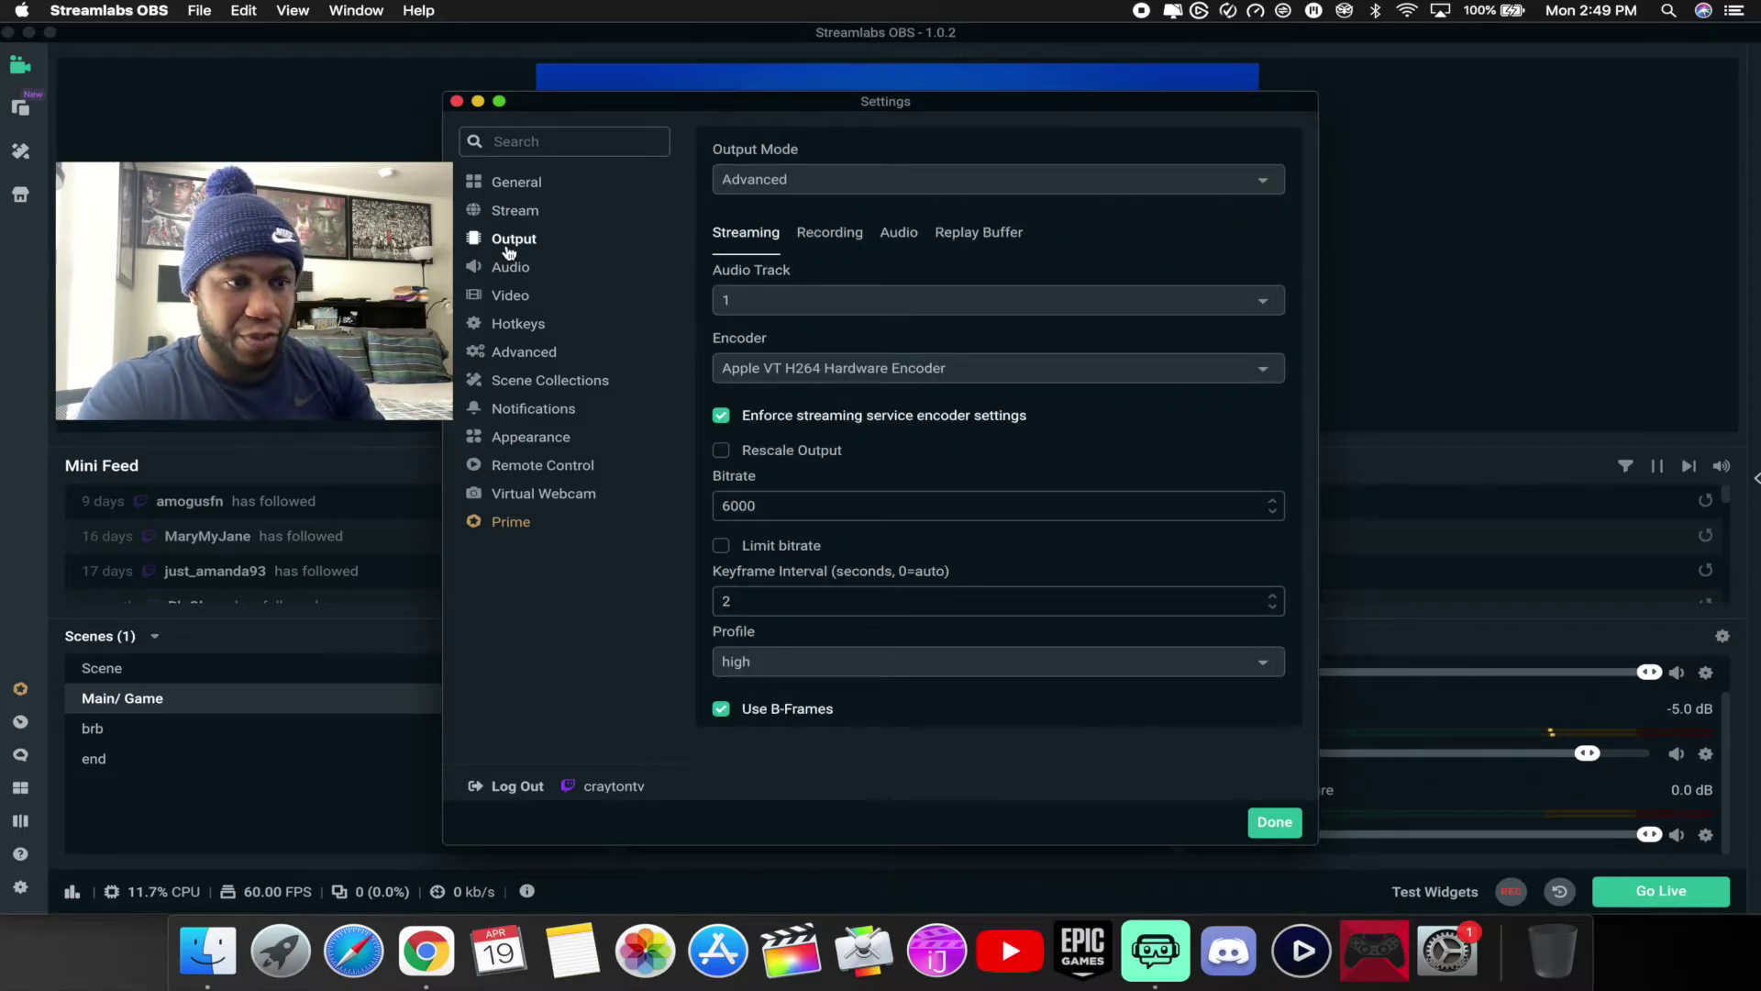
- Switch the output mode to Simple to view its options and return it to Advanced
{"action": "left_click", "coordinate": [801, 174]}
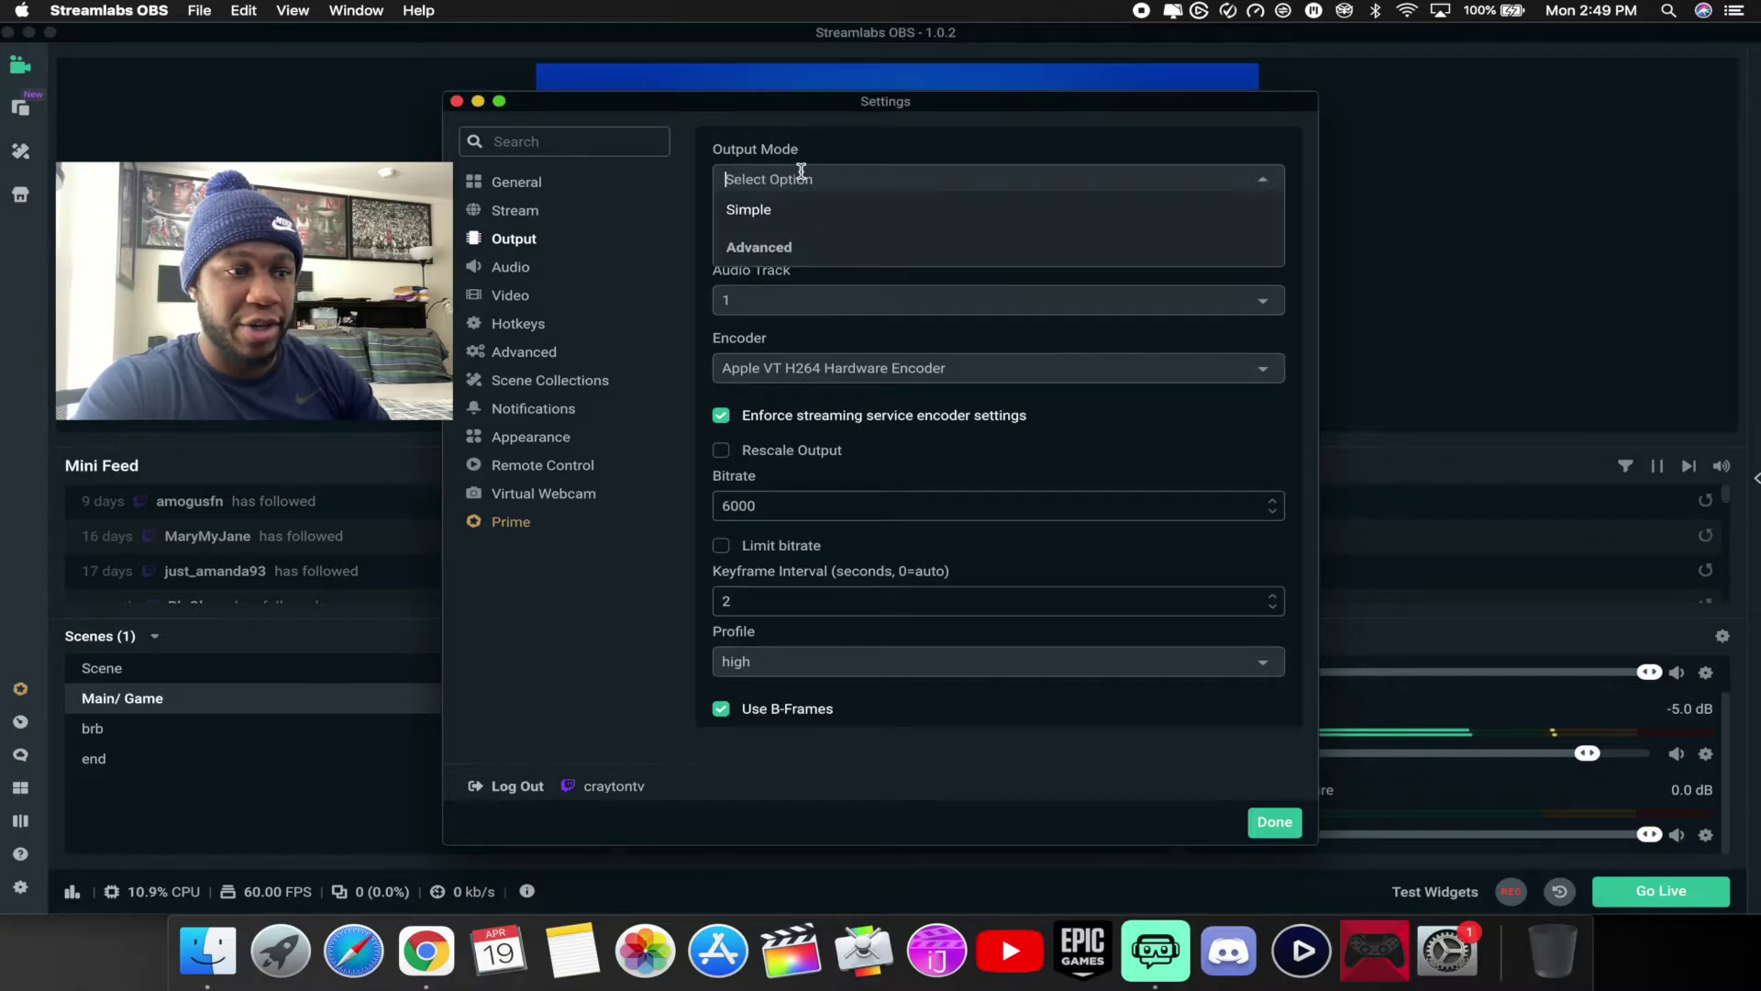
{"action": "left_click", "coordinate": [782, 217]}
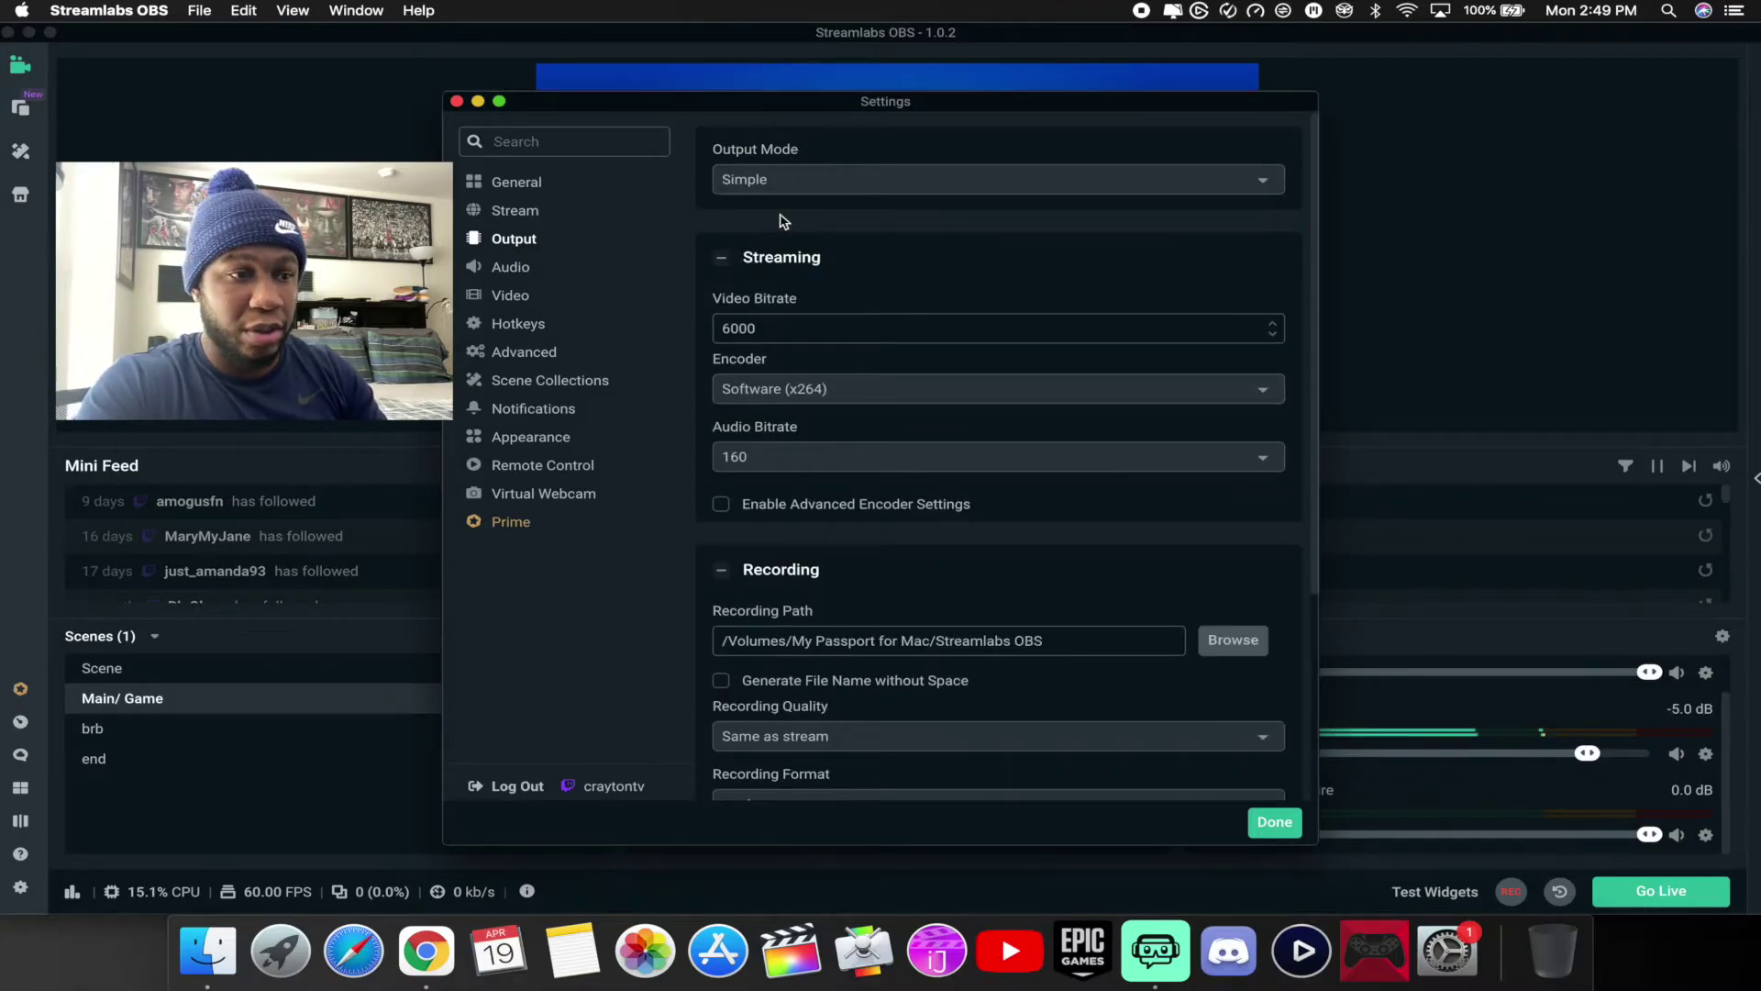
{"action": "left_click", "coordinate": [788, 174]}
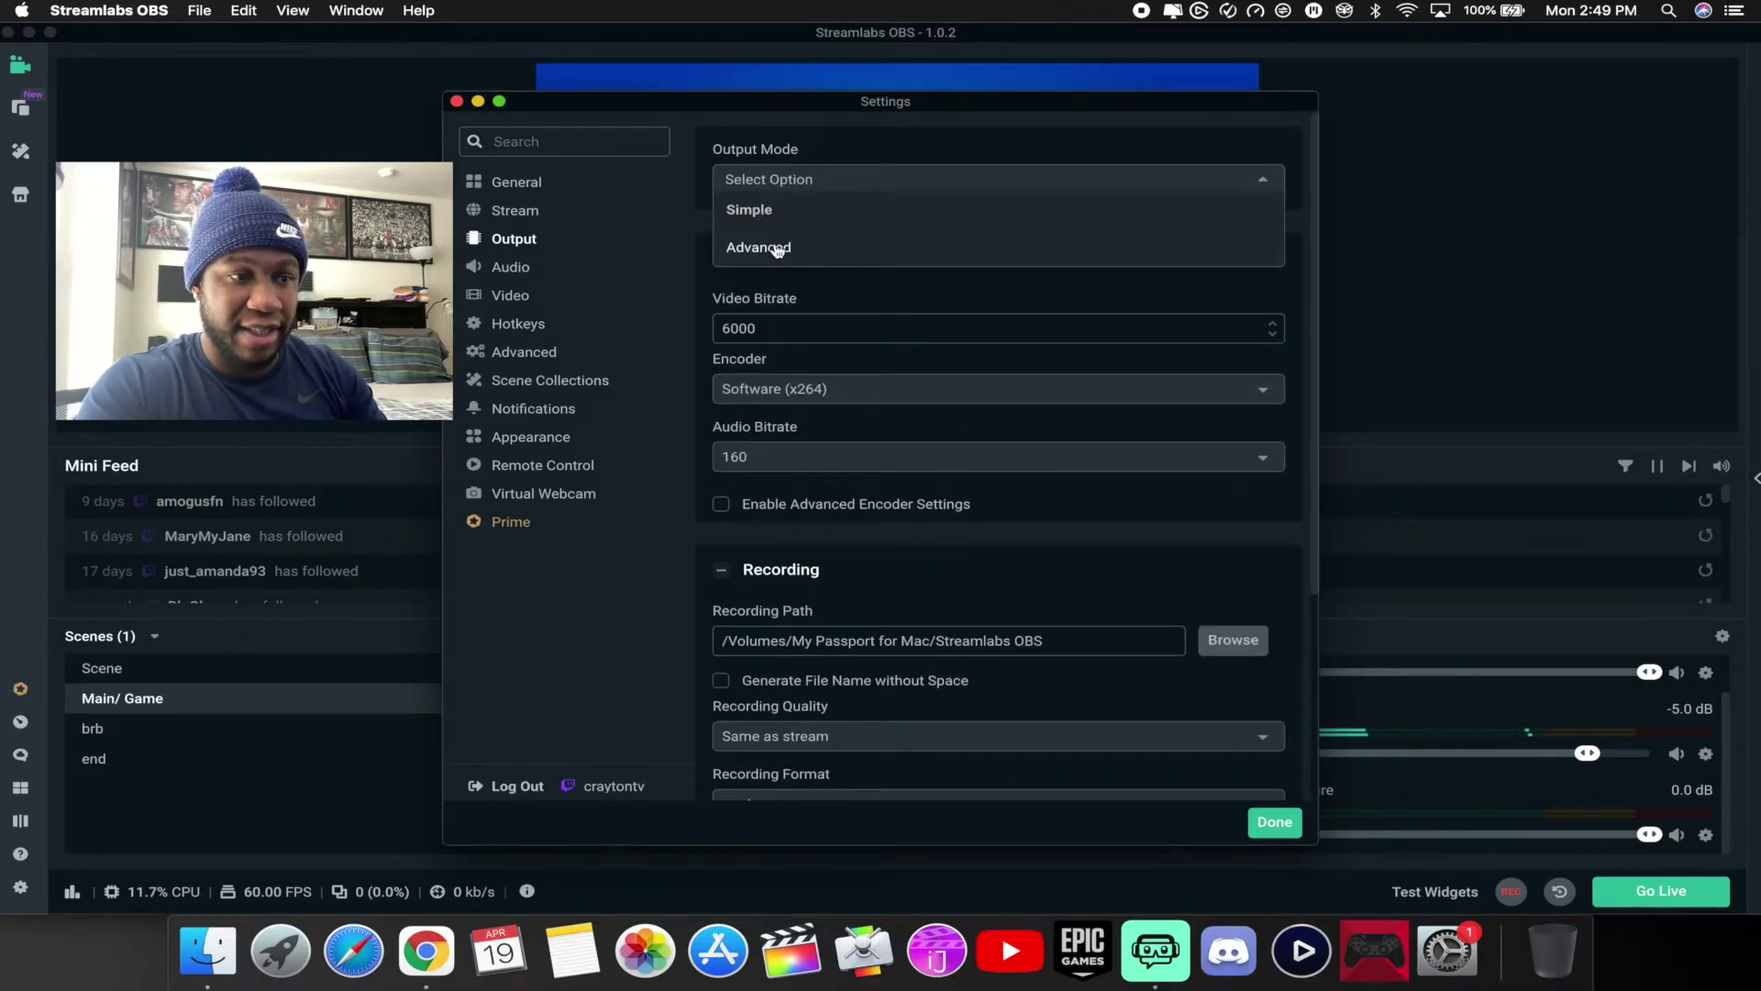
{"action": "left_click", "coordinate": [777, 248]}
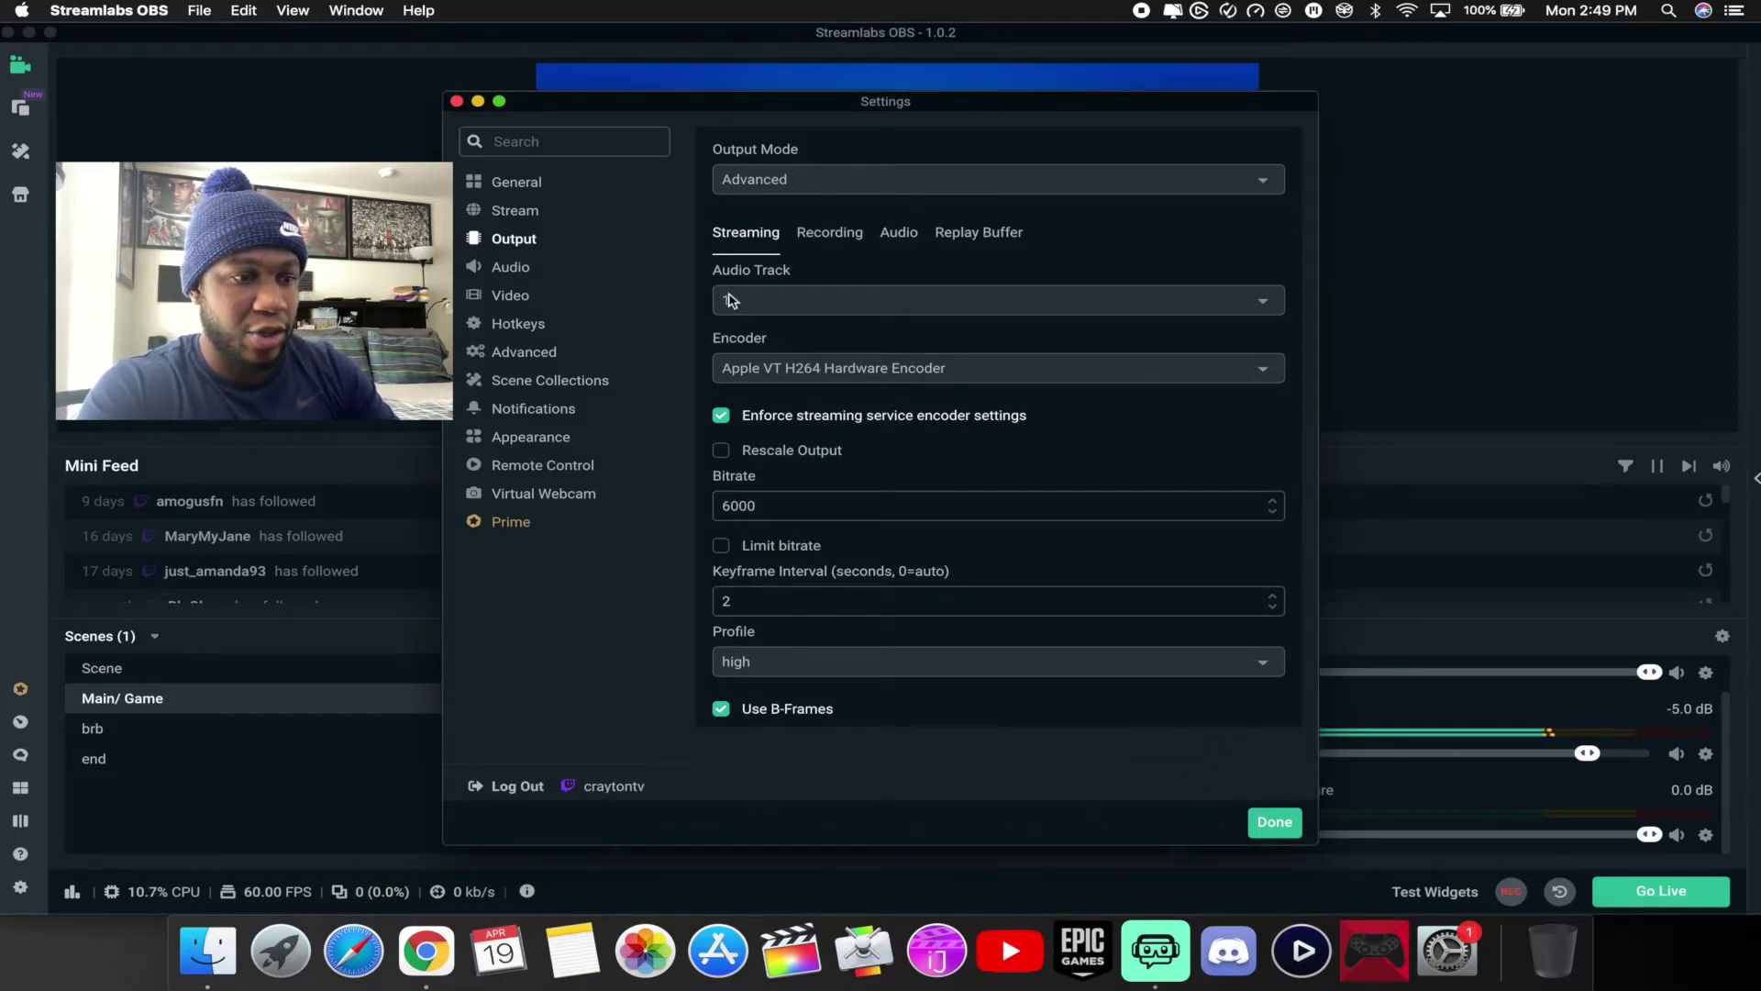
- Set the streaming encoder to Software (x264) with a bitrate of 6000 and a keyframe interval of 2 seconds
{"action": "left_click", "coordinate": [773, 378]}
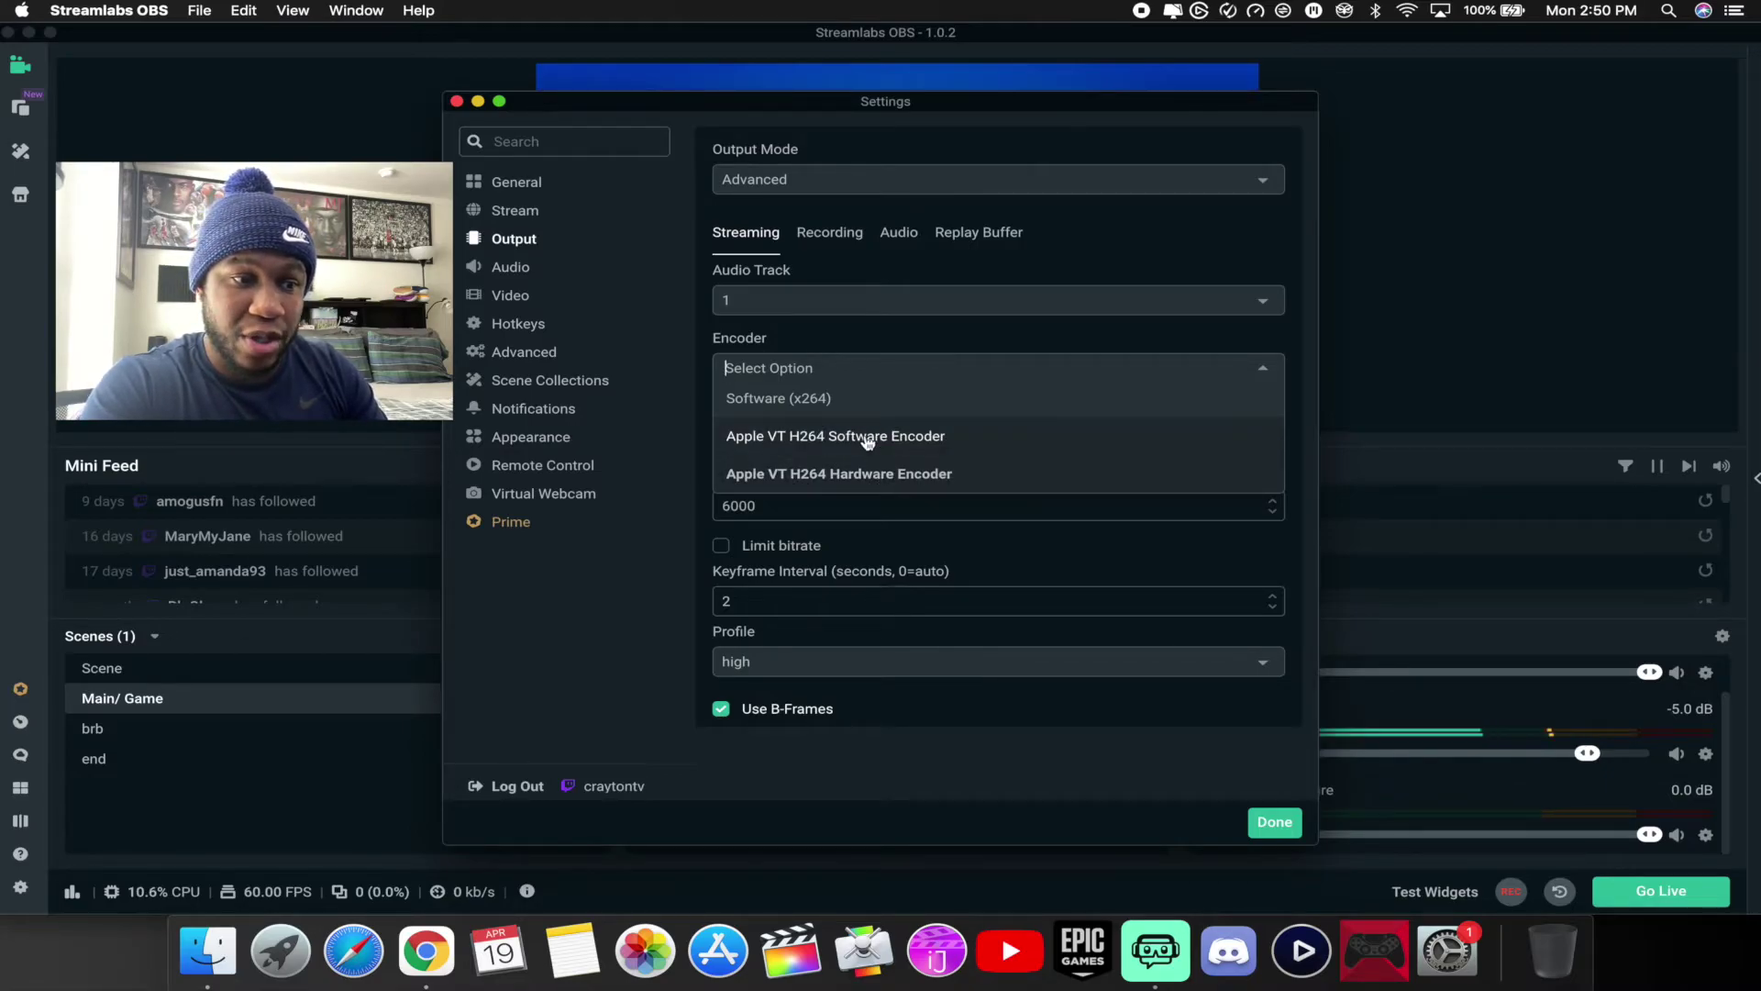
{"action": "left_click", "coordinate": [773, 400]}
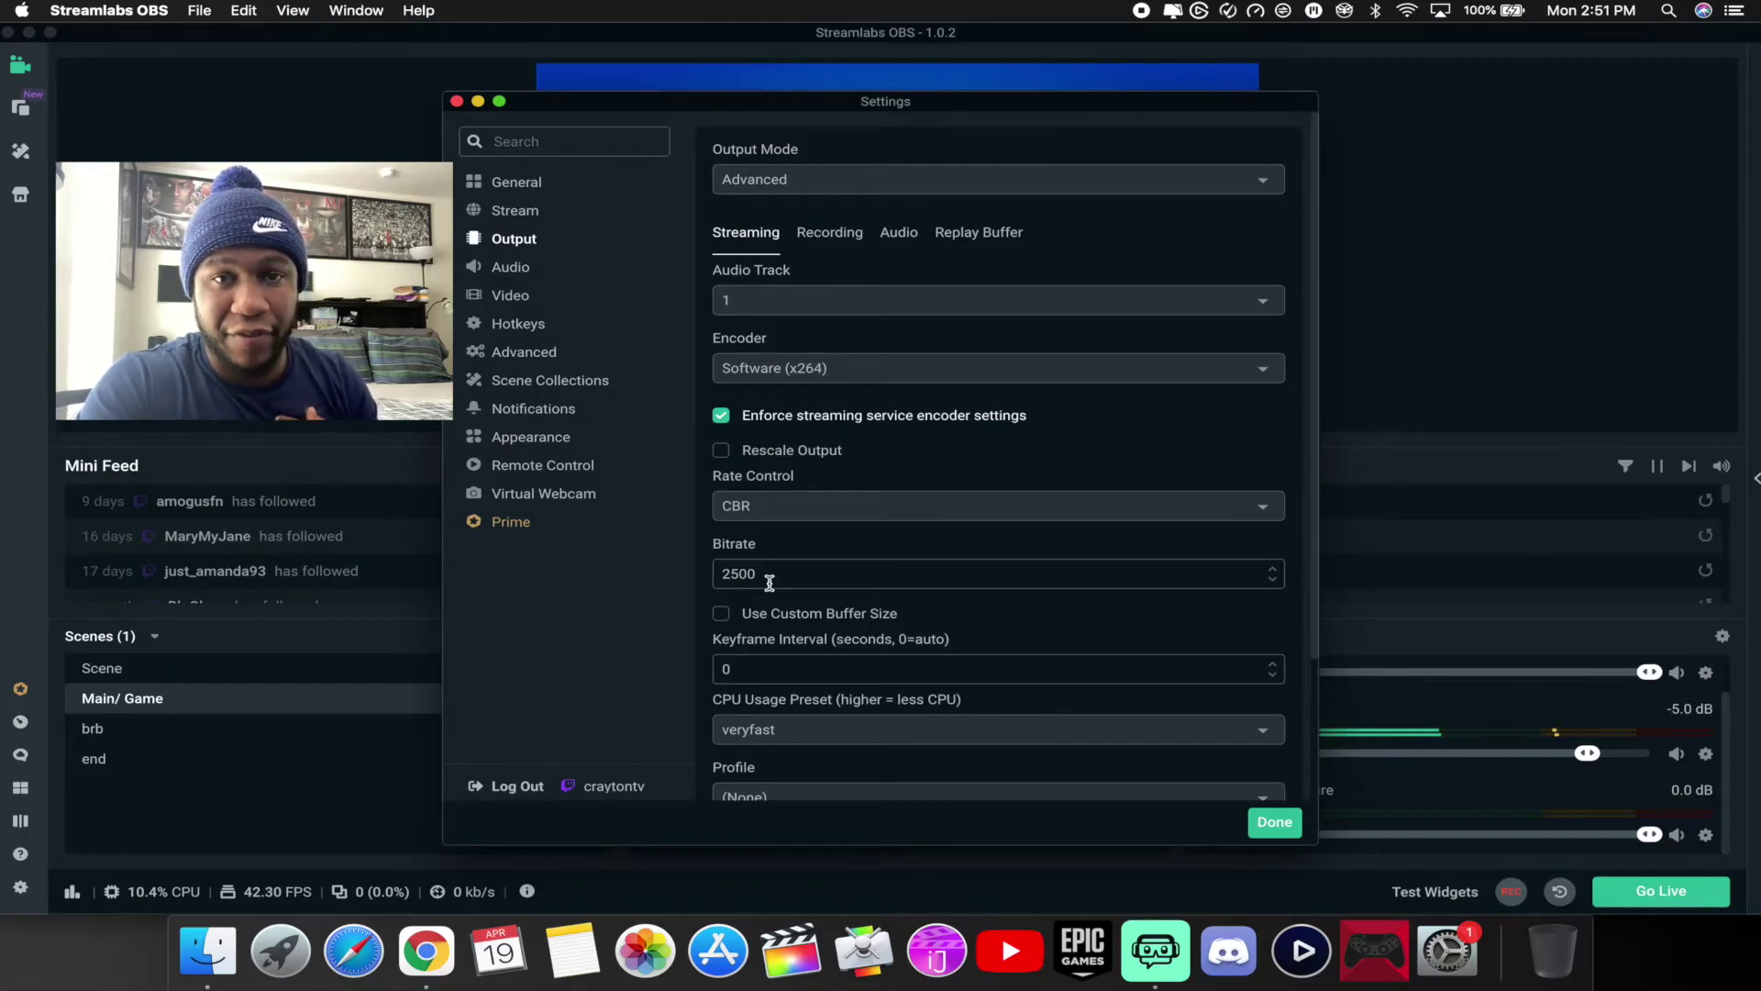
{"action": "left_click_drag", "start_coordinate": [769, 582], "coordinate": [712, 576]}
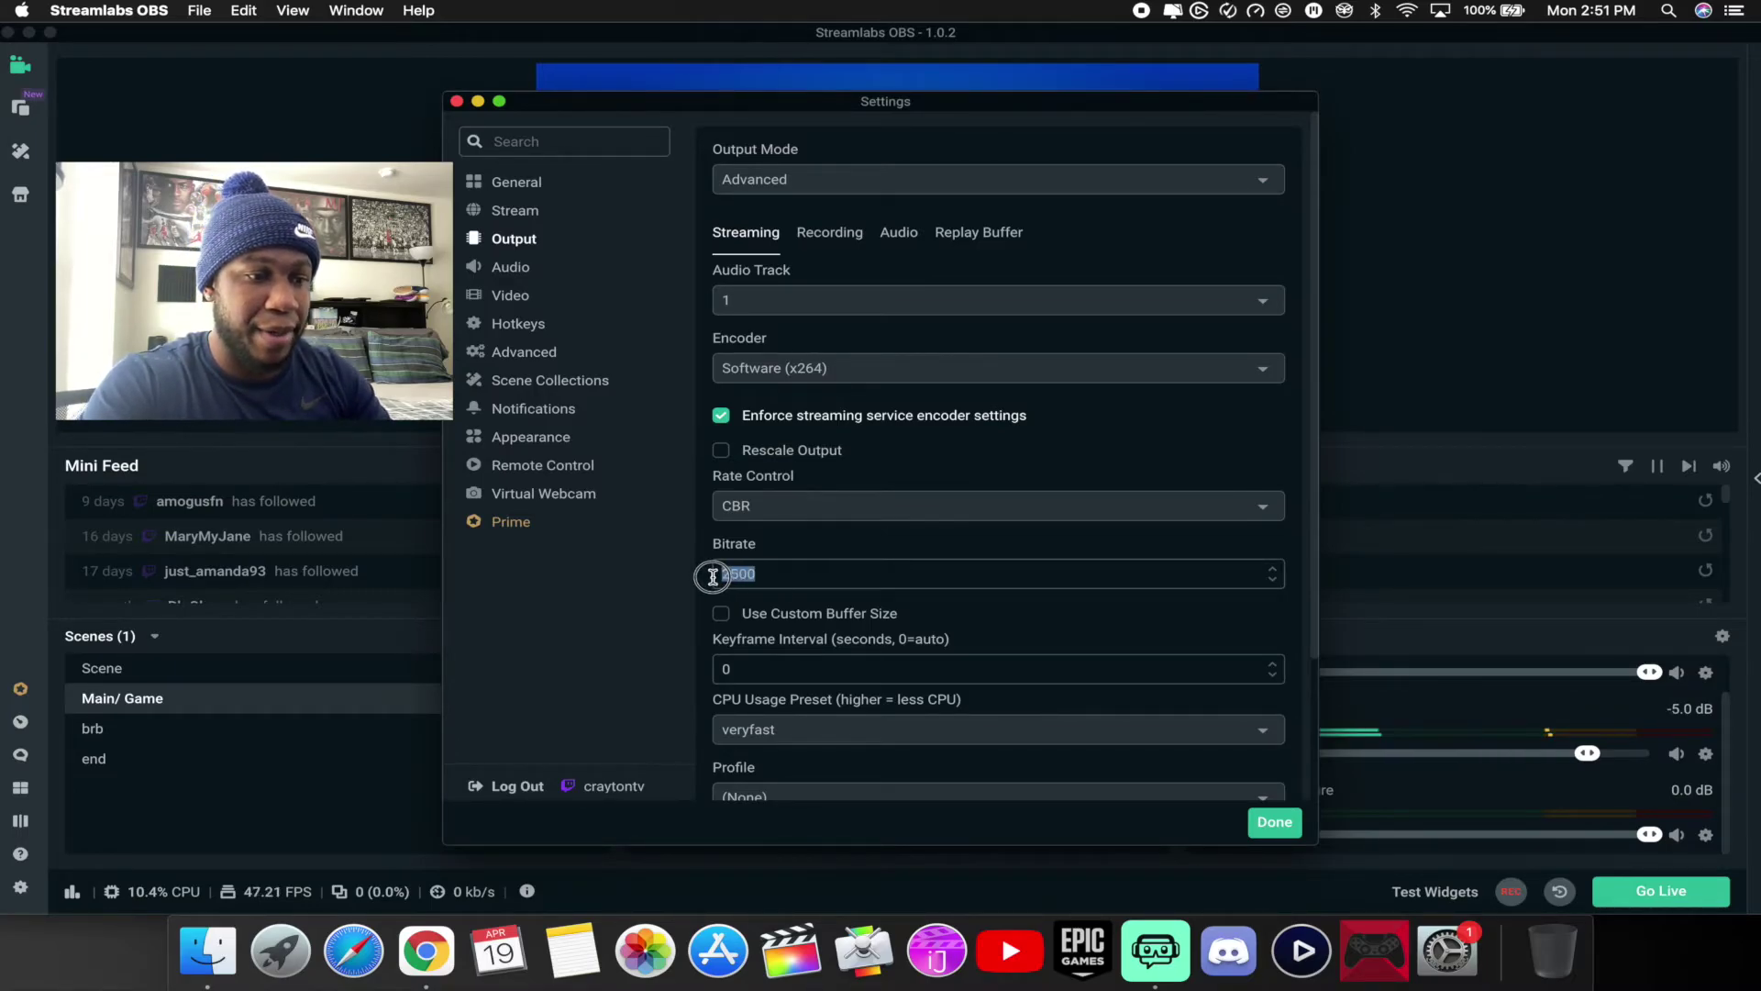
{"action": "type", "text": "6000"}
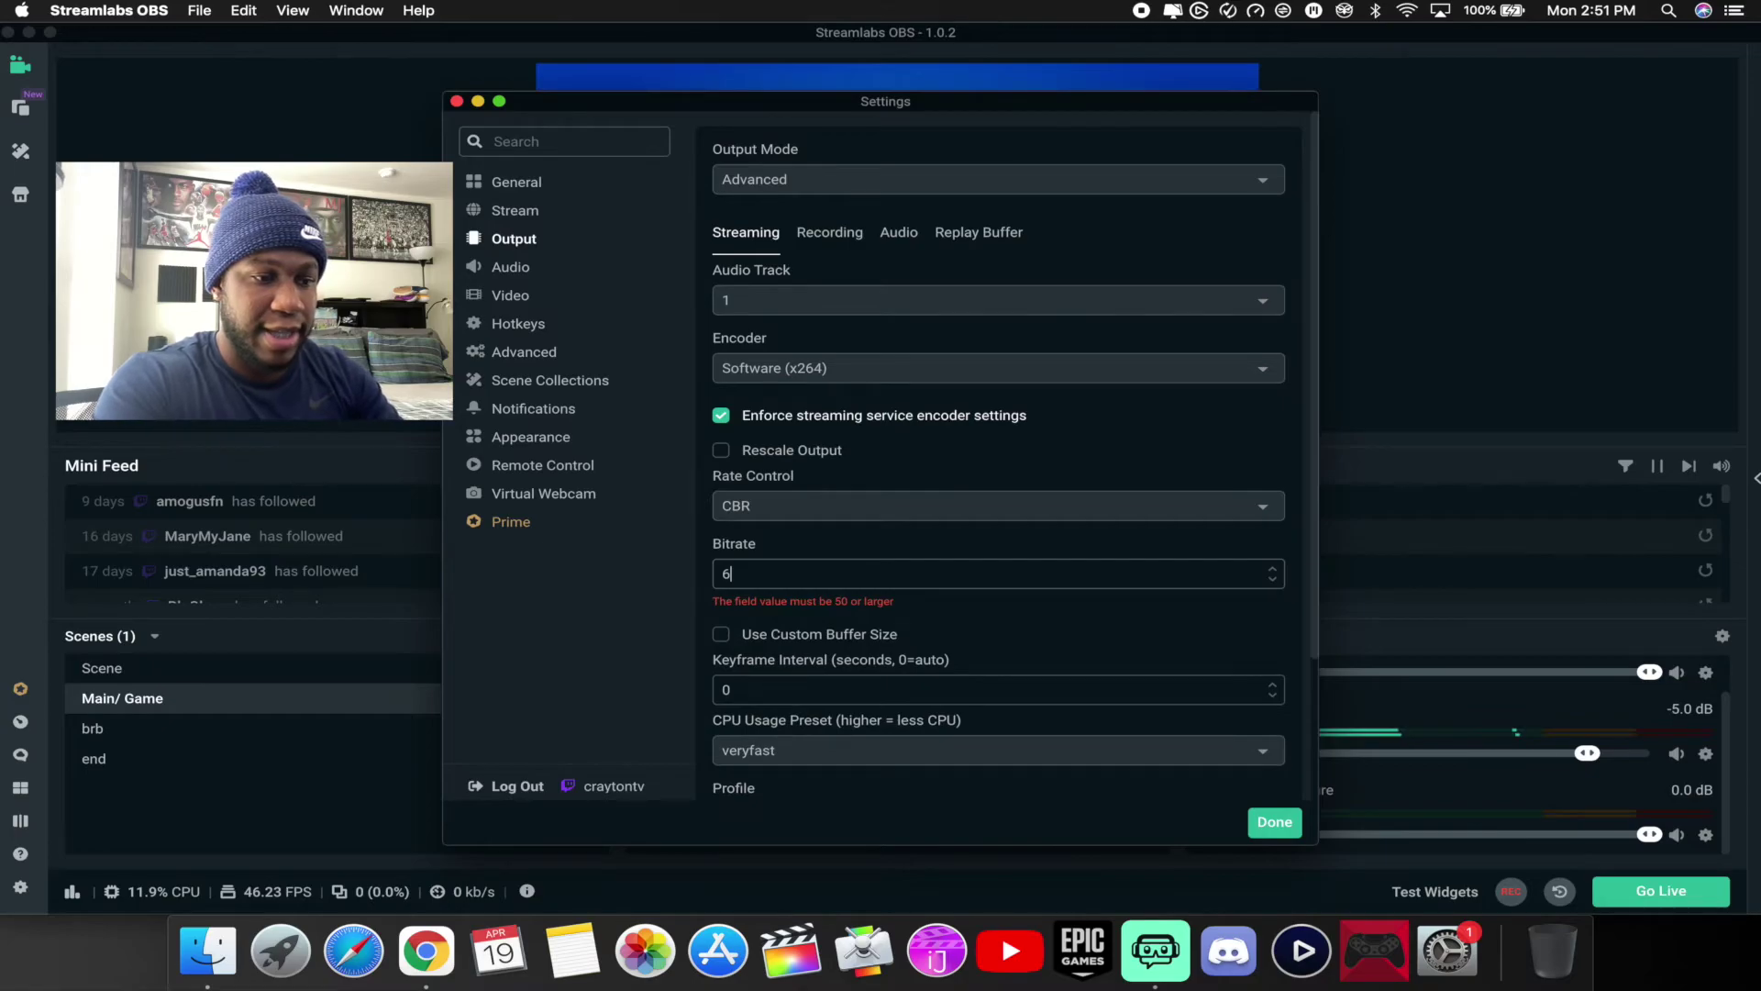
{"action": "left_click", "coordinate": [750, 668]}
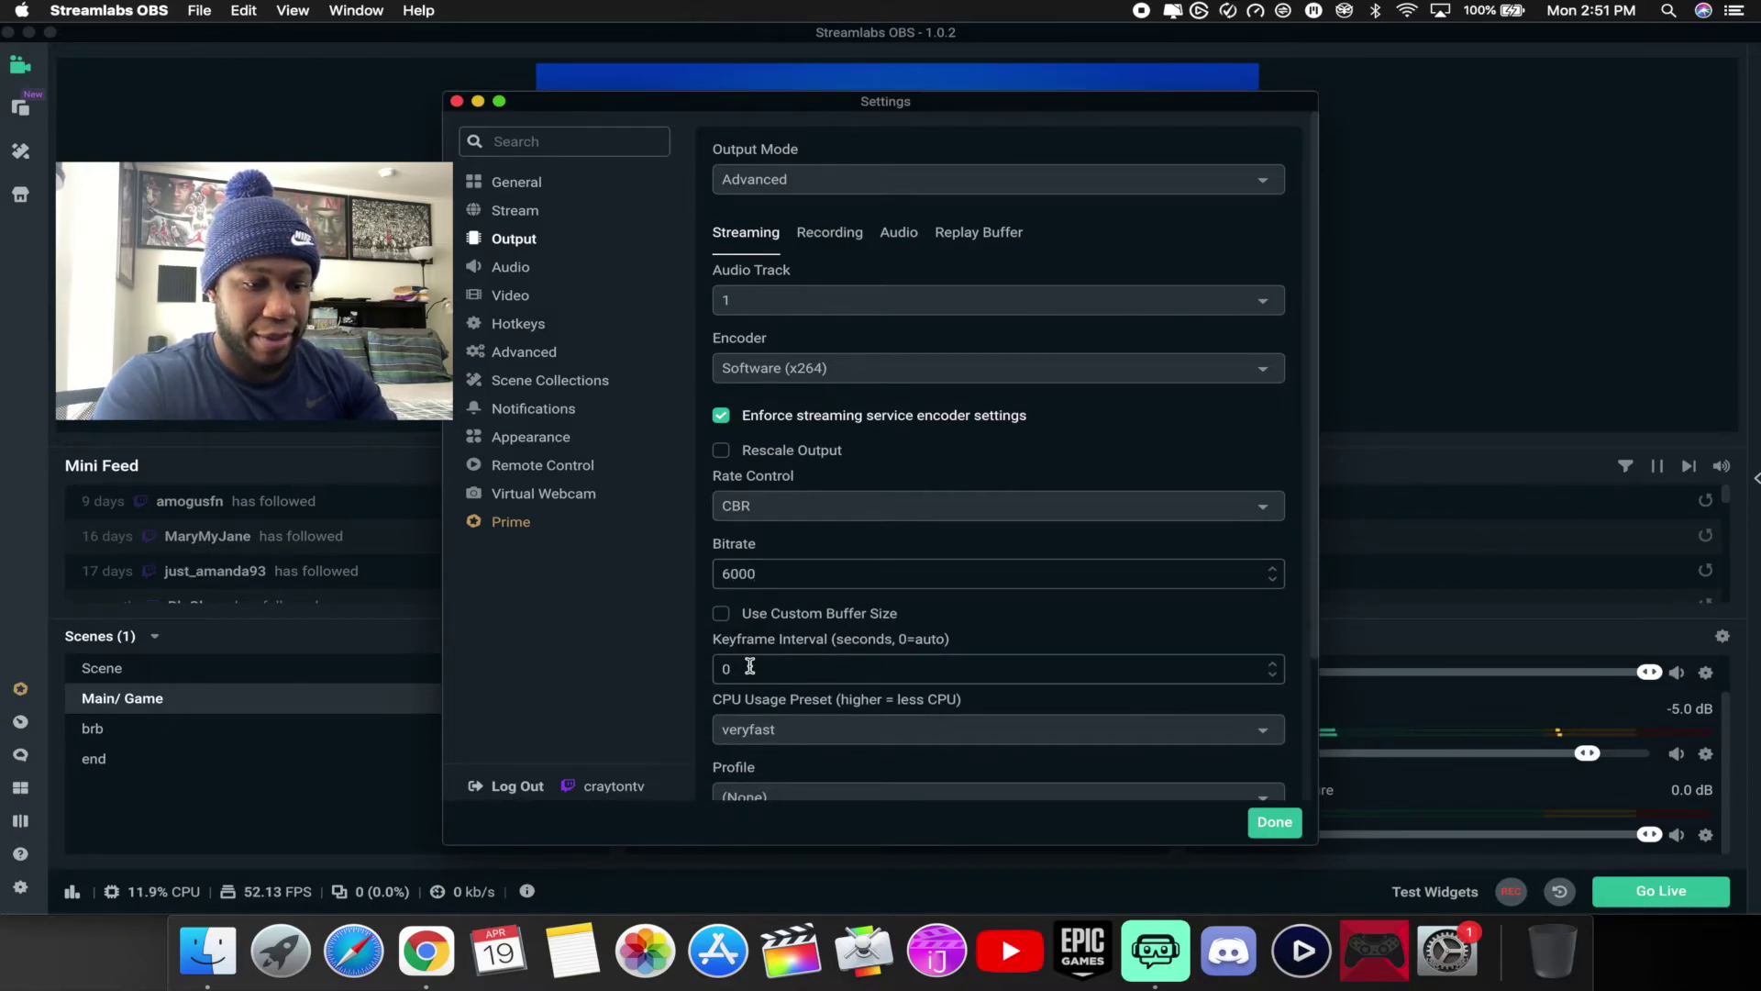
{"action": "key", "text": "BackSpace"}
{"action": "type", "text": "2"}
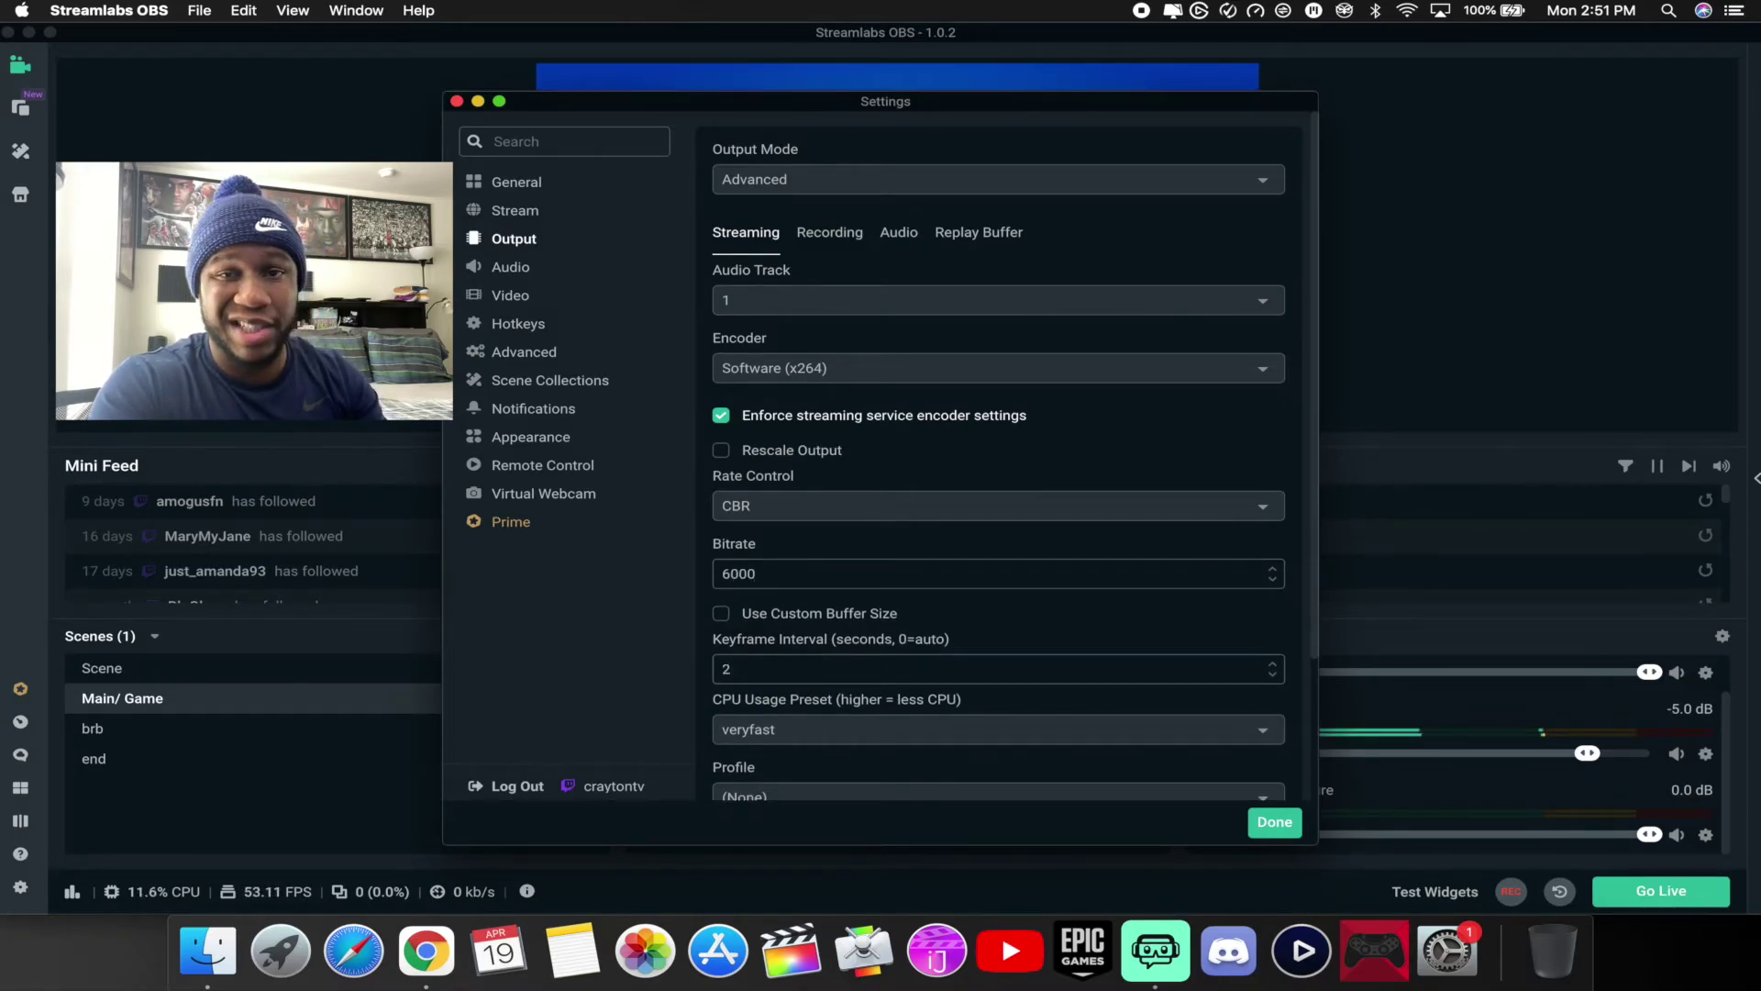
- Set the x264 encoder's profile to high and its tune to zerolatency
{"action": "scroll", "coordinate": [741, 626], "scroll_direction": "down", "scroll_amount": 3}
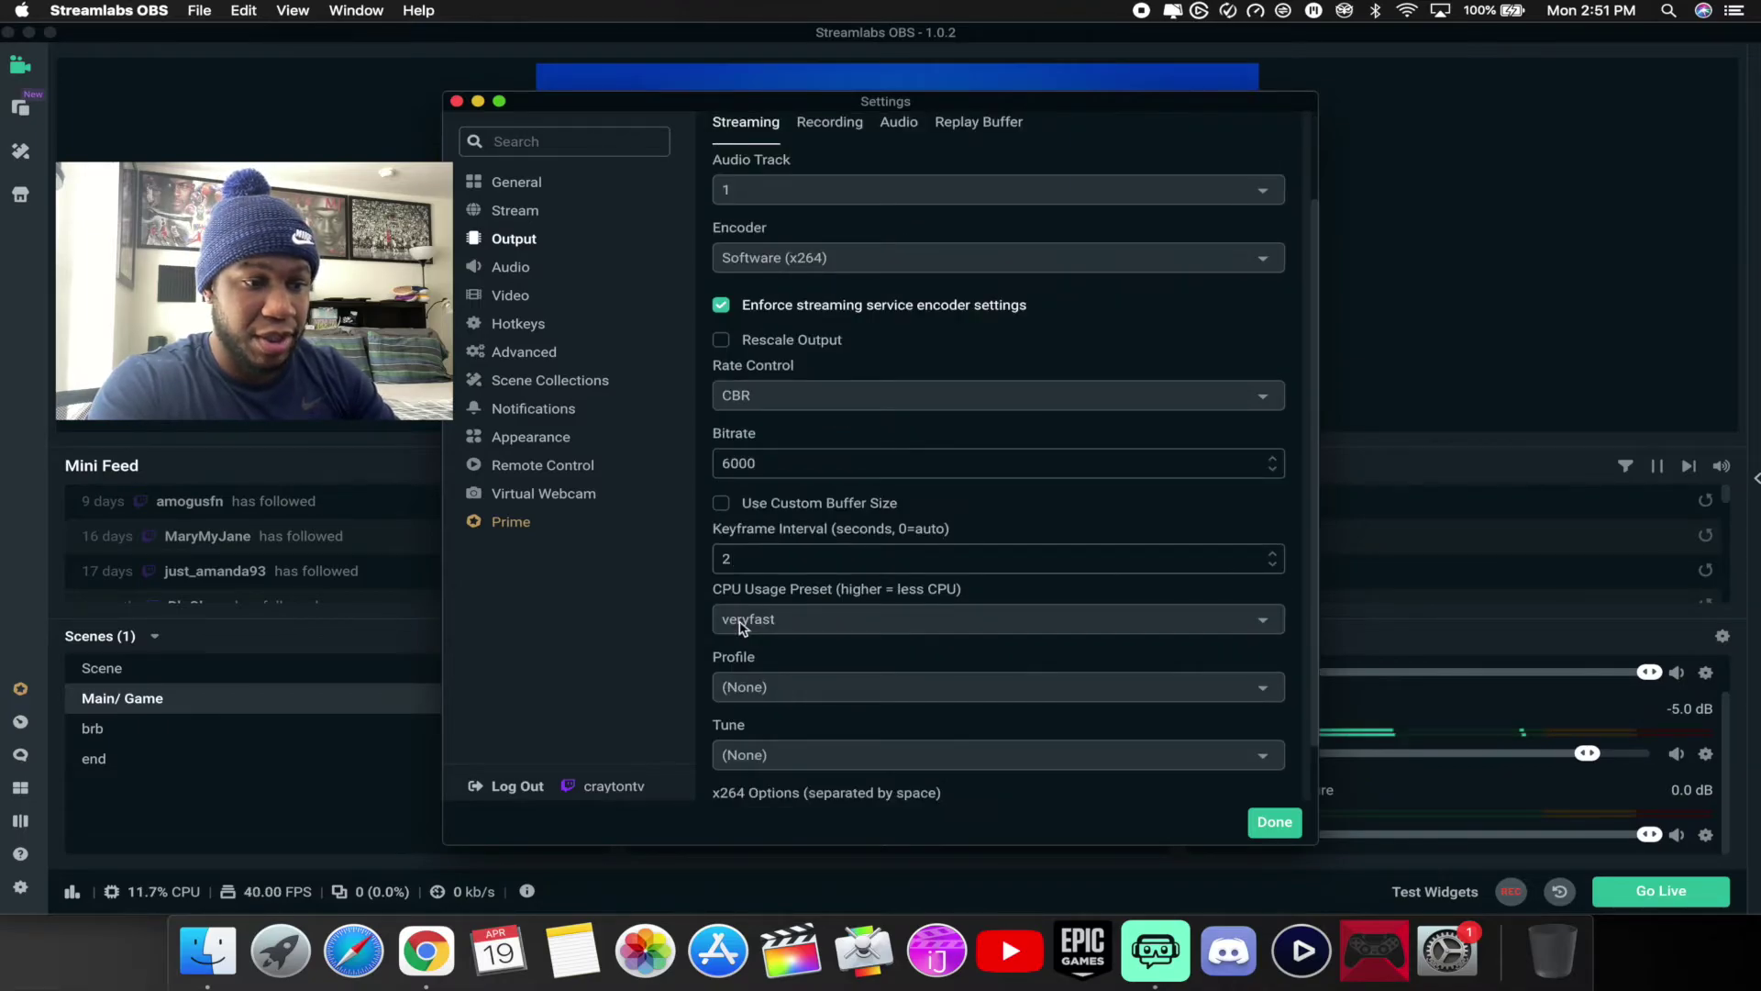
{"action": "left_click", "coordinate": [740, 687]}
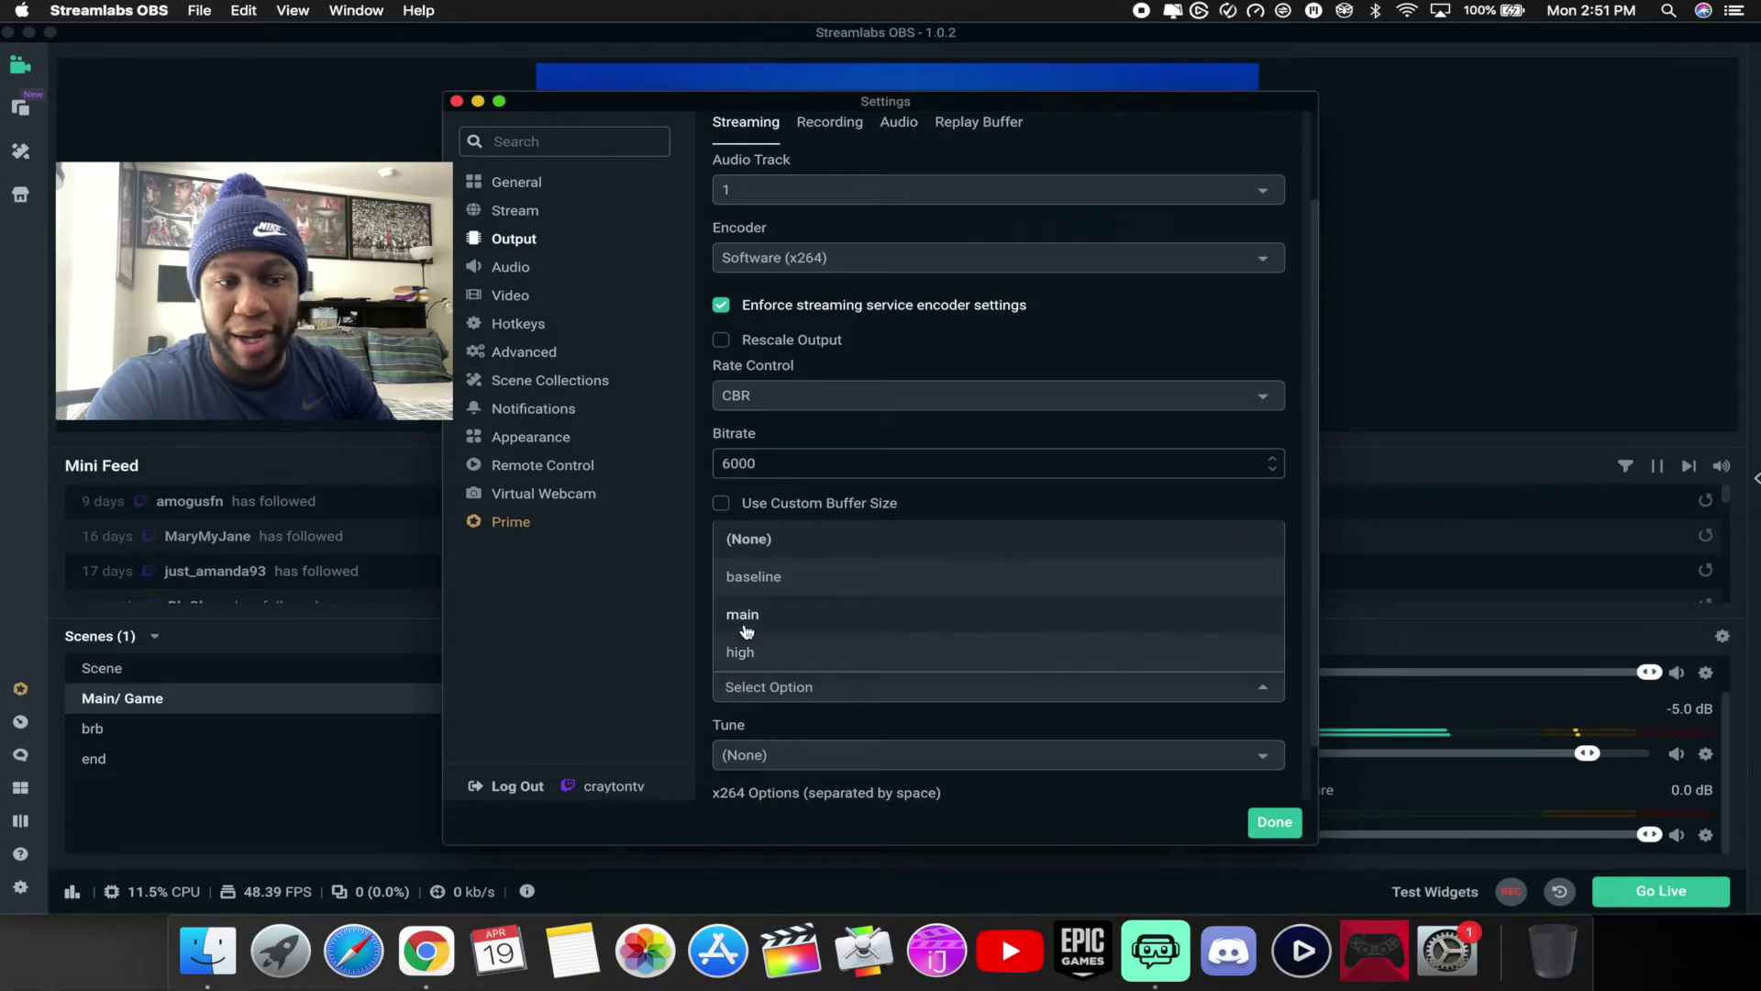
{"action": "left_click", "coordinate": [745, 652]}
{"action": "left_click", "coordinate": [753, 754]}
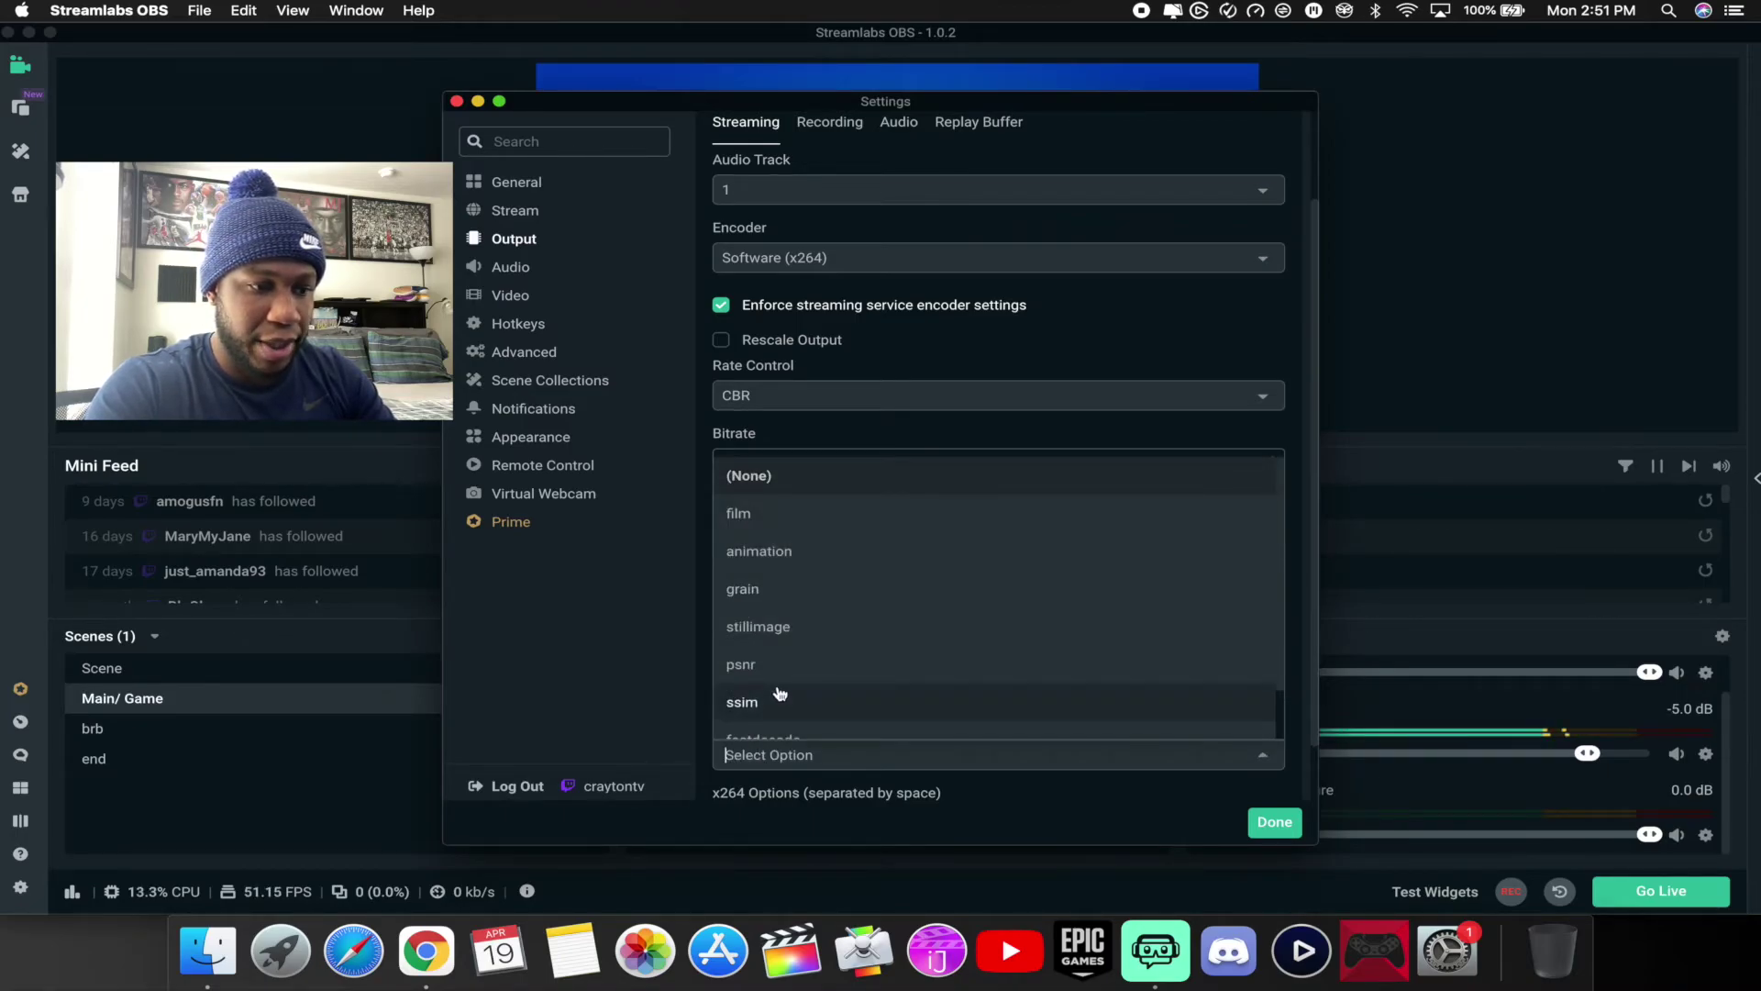
{"action": "scroll", "coordinate": [776, 695], "scroll_direction": "down", "scroll_amount": 2}
{"action": "left_click", "coordinate": [767, 722]}
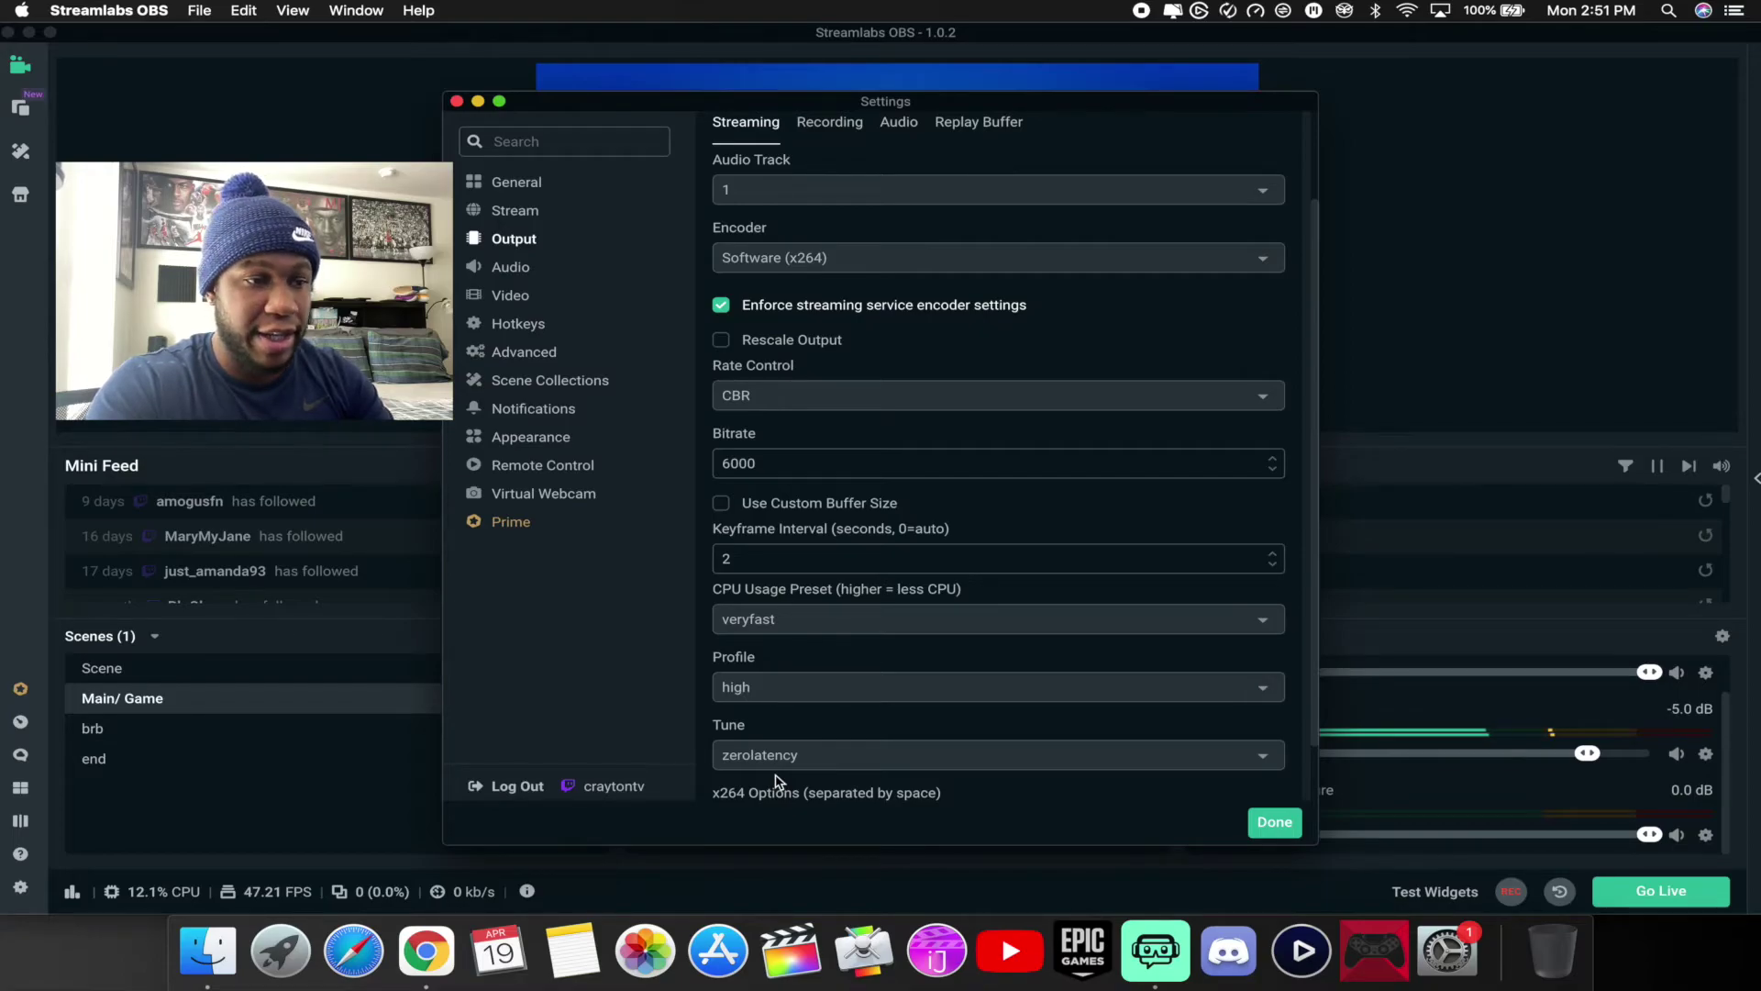
- Set the streaming encoder to Apple VT H264 Hardware Encoder with bitrate 6000, keyframe interval 2 seconds and profile high
{"action": "left_click", "coordinate": [785, 266]}
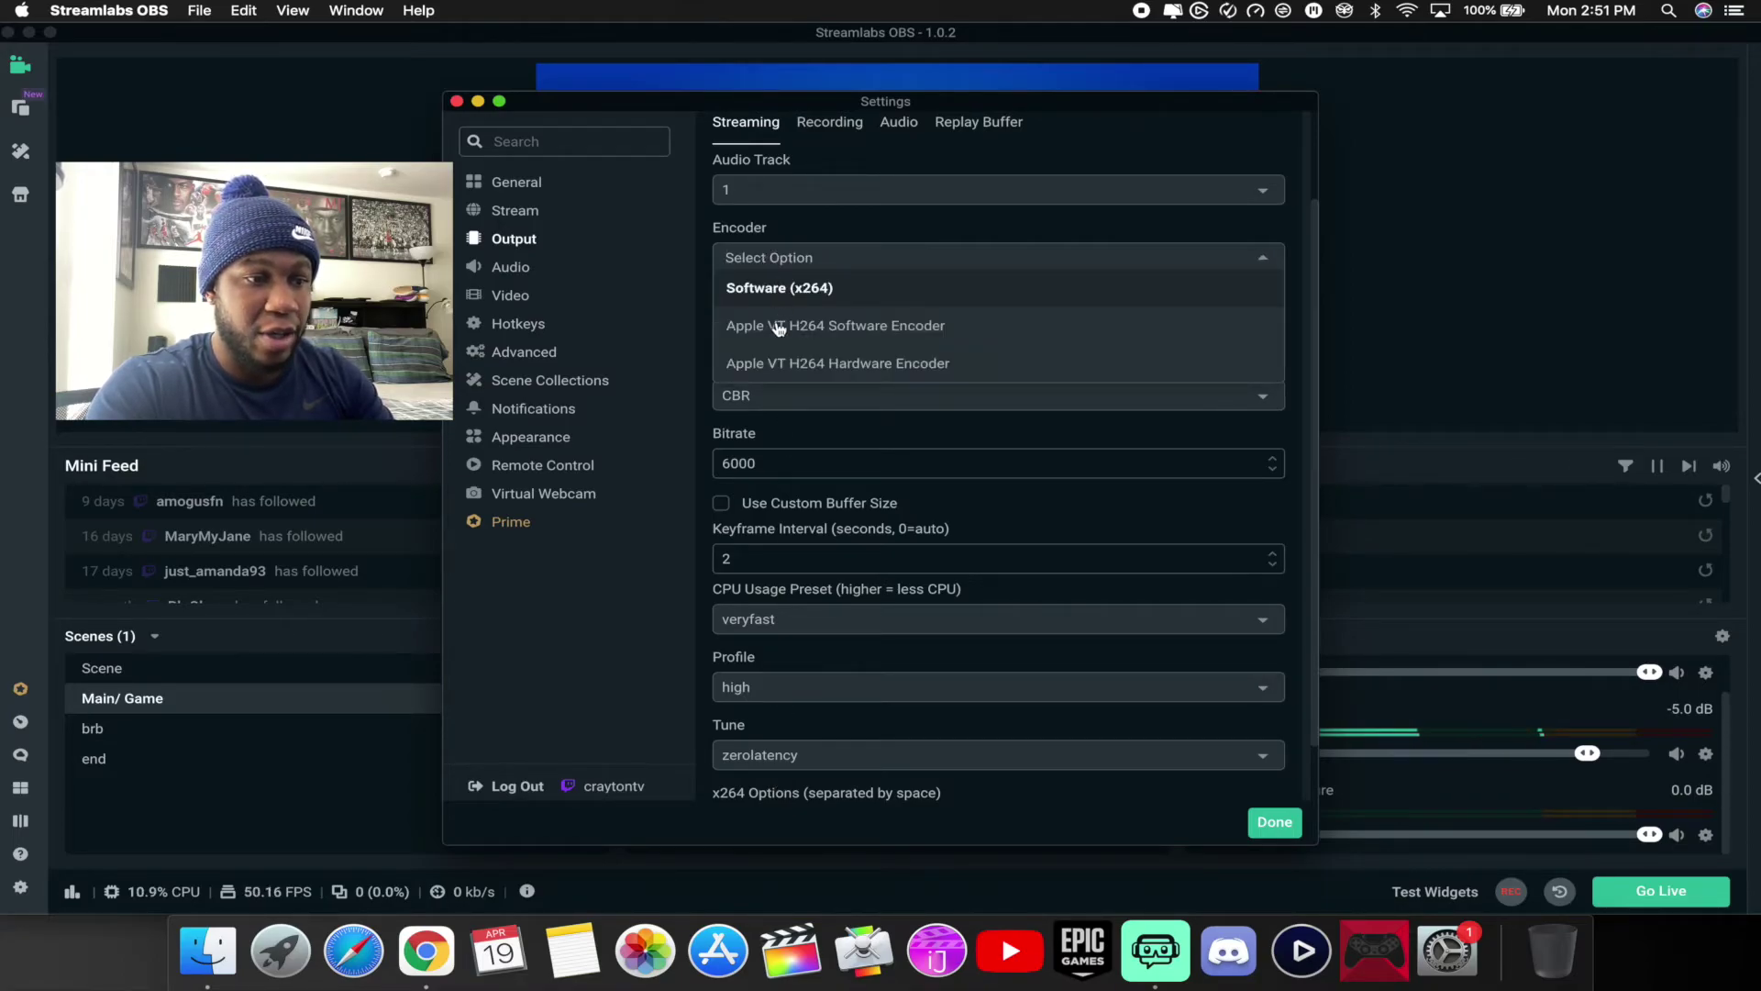
{"action": "left_click", "coordinate": [776, 364]}
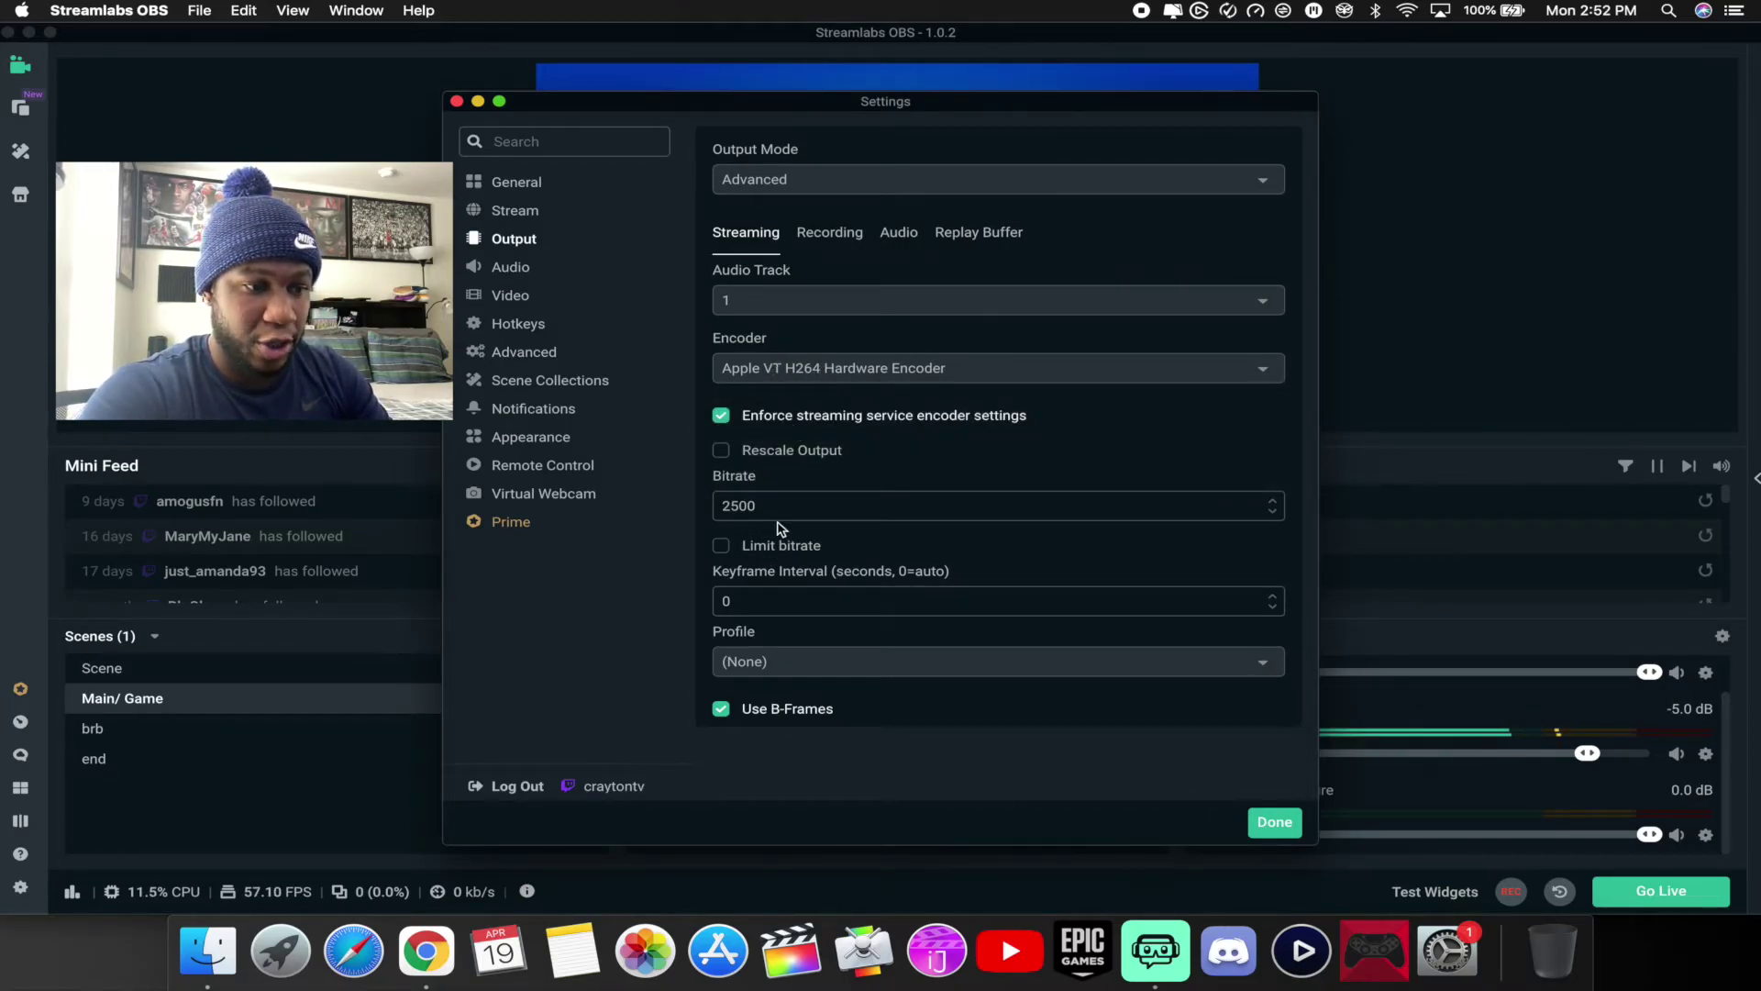
{"action": "left_click_drag", "start_coordinate": [774, 506], "coordinate": [699, 507]}
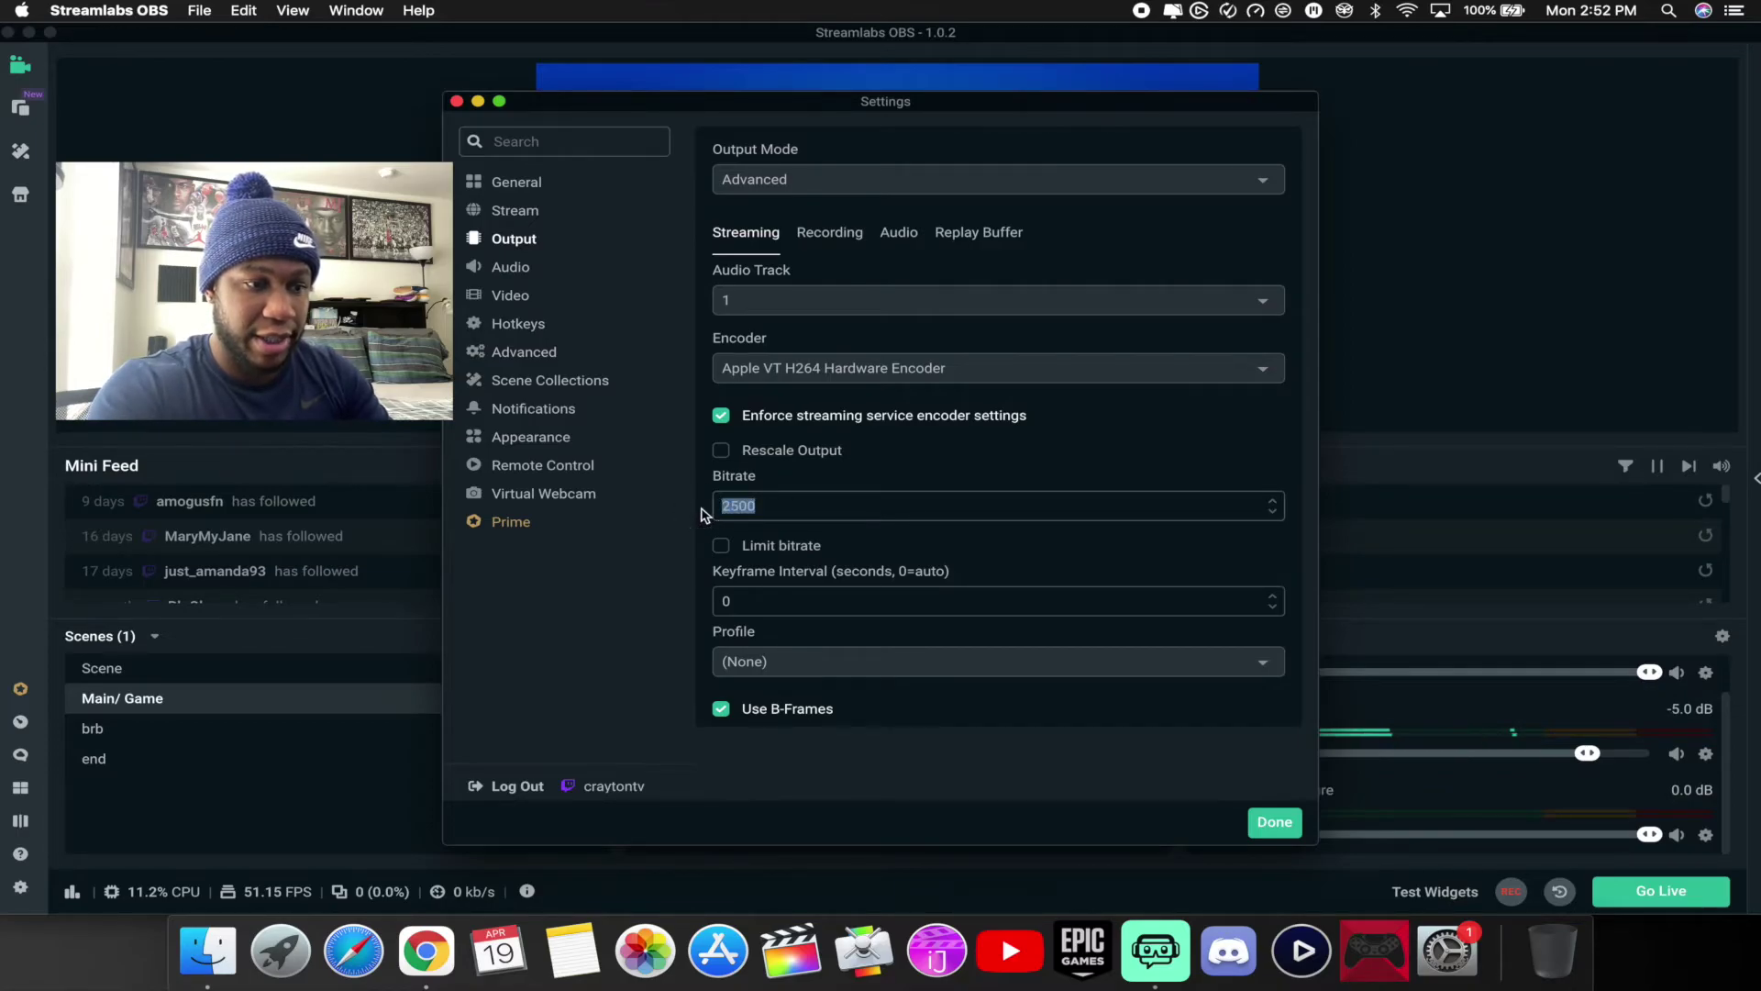
{"action": "type", "text": "600"}
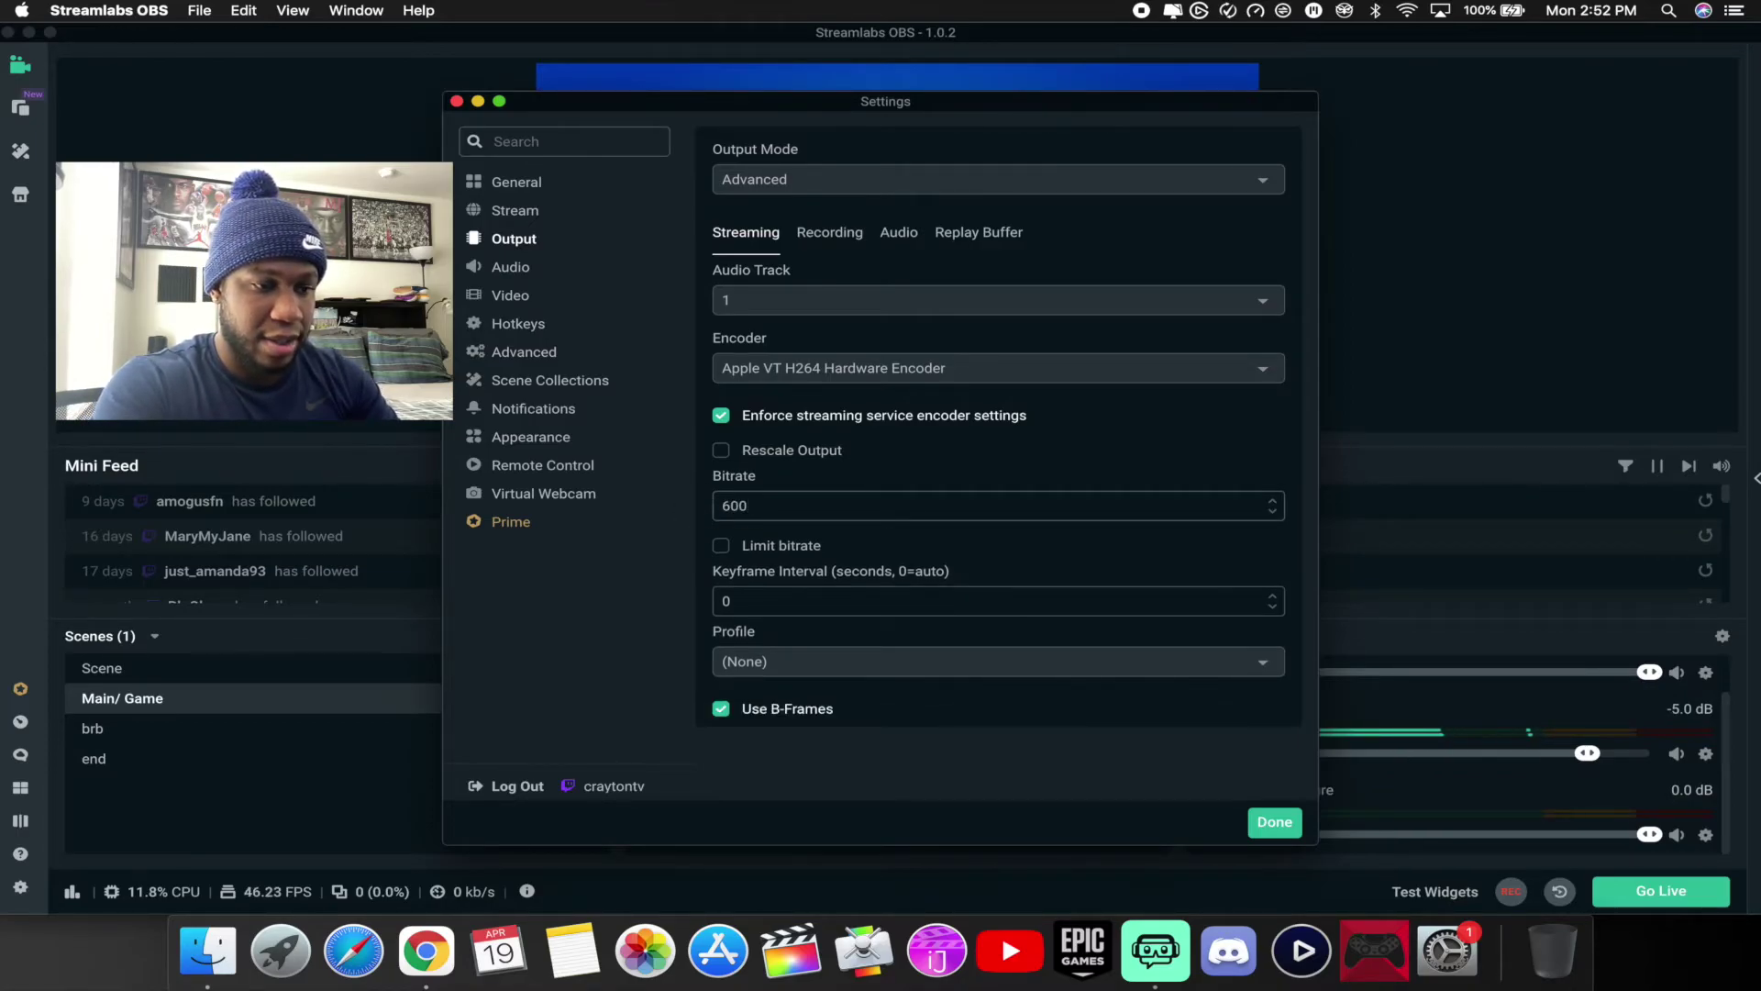
{"action": "type", "text": "0"}
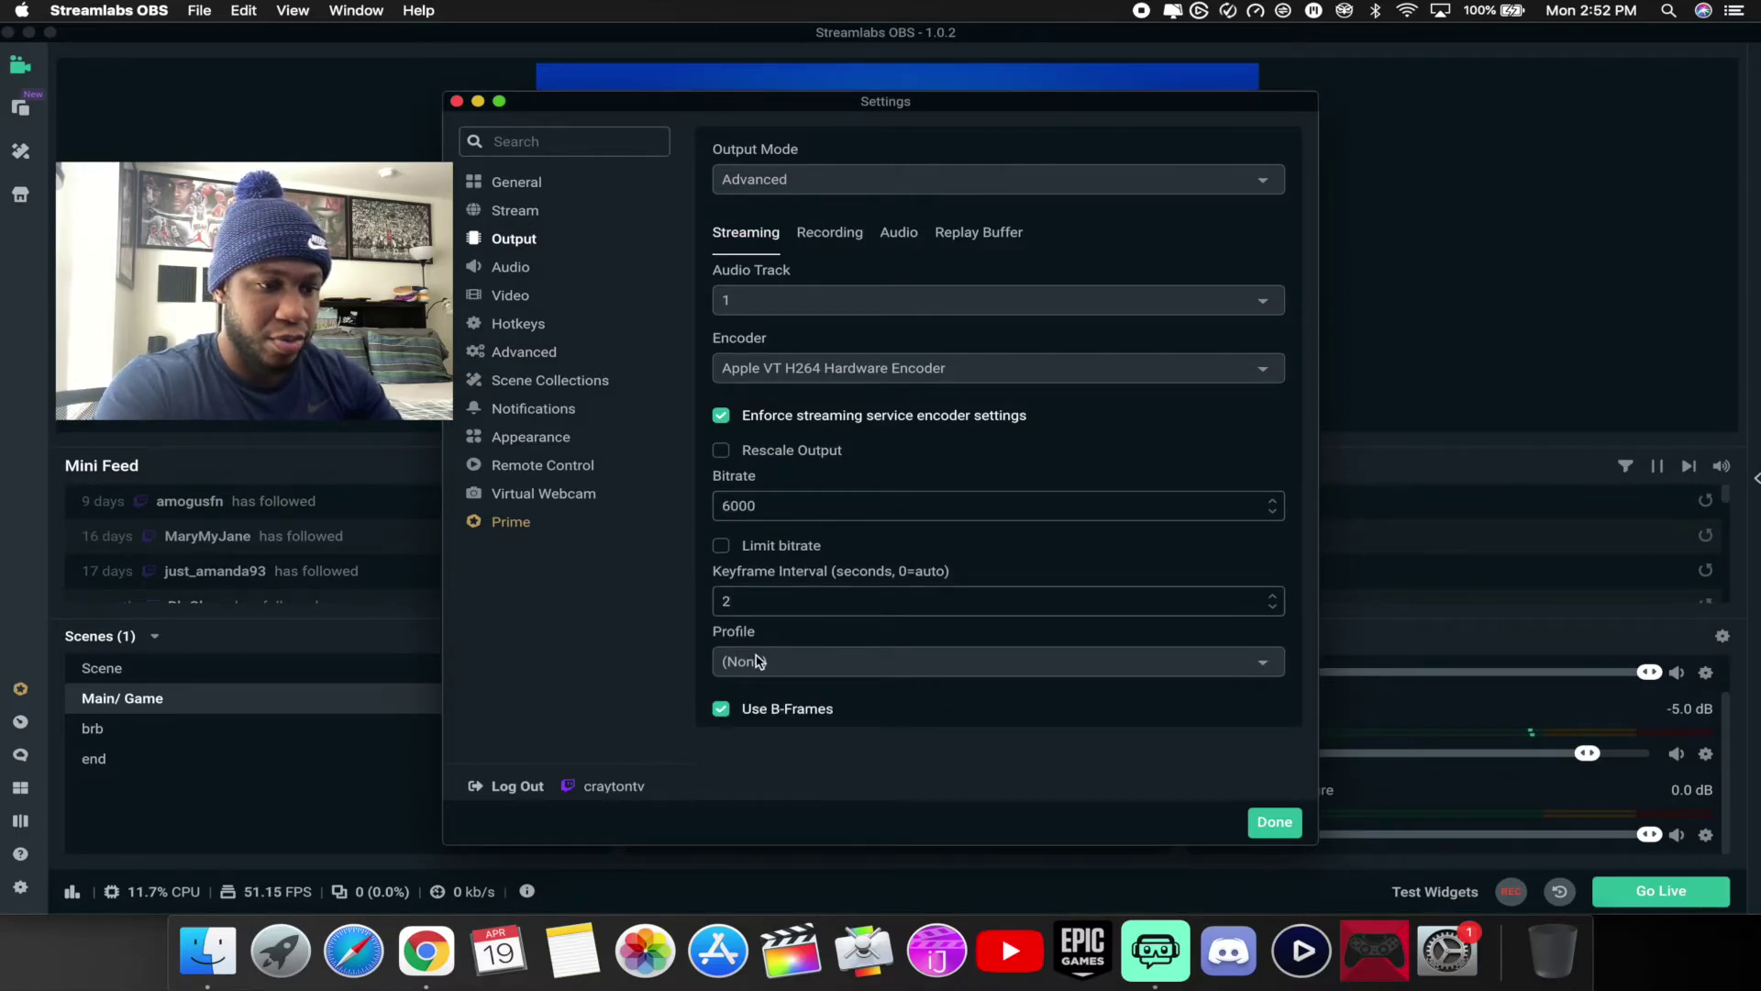
{"action": "left_click", "coordinate": [753, 659]}
{"action": "left_click", "coordinate": [747, 635]}
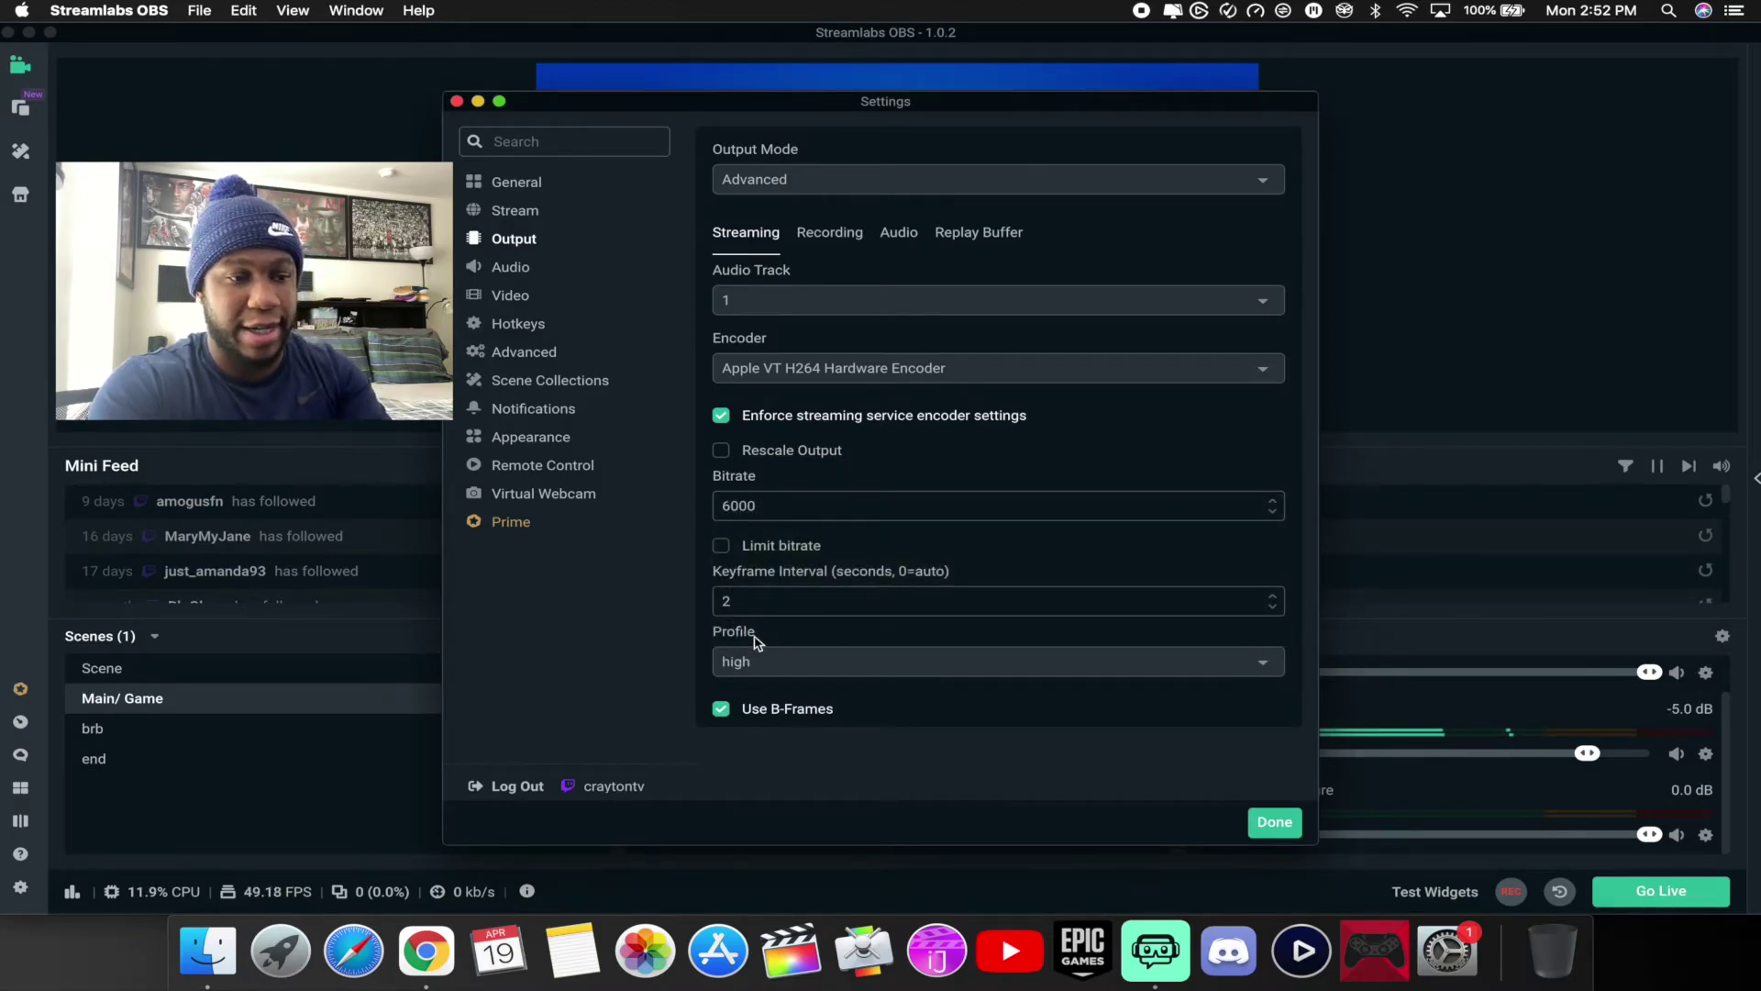
- Set the recording format to mp4 in the advanced recording output settings
{"action": "left_click", "coordinate": [838, 231]}
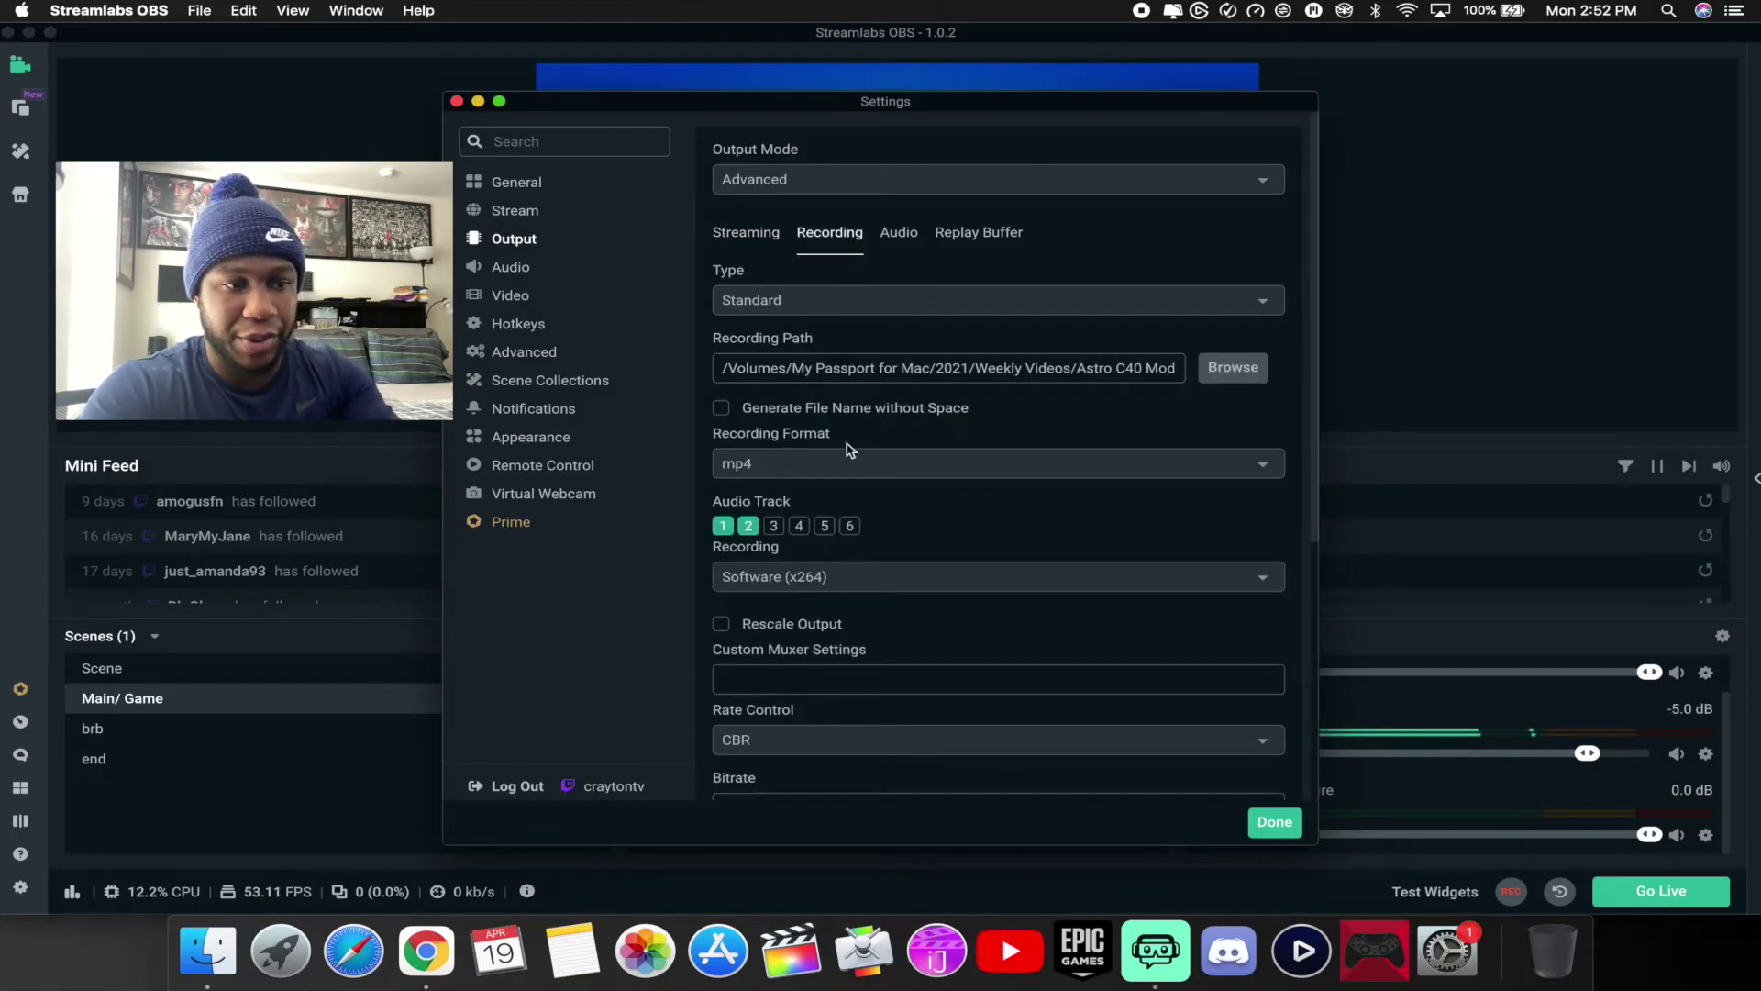
{"action": "left_click", "coordinate": [792, 464]}
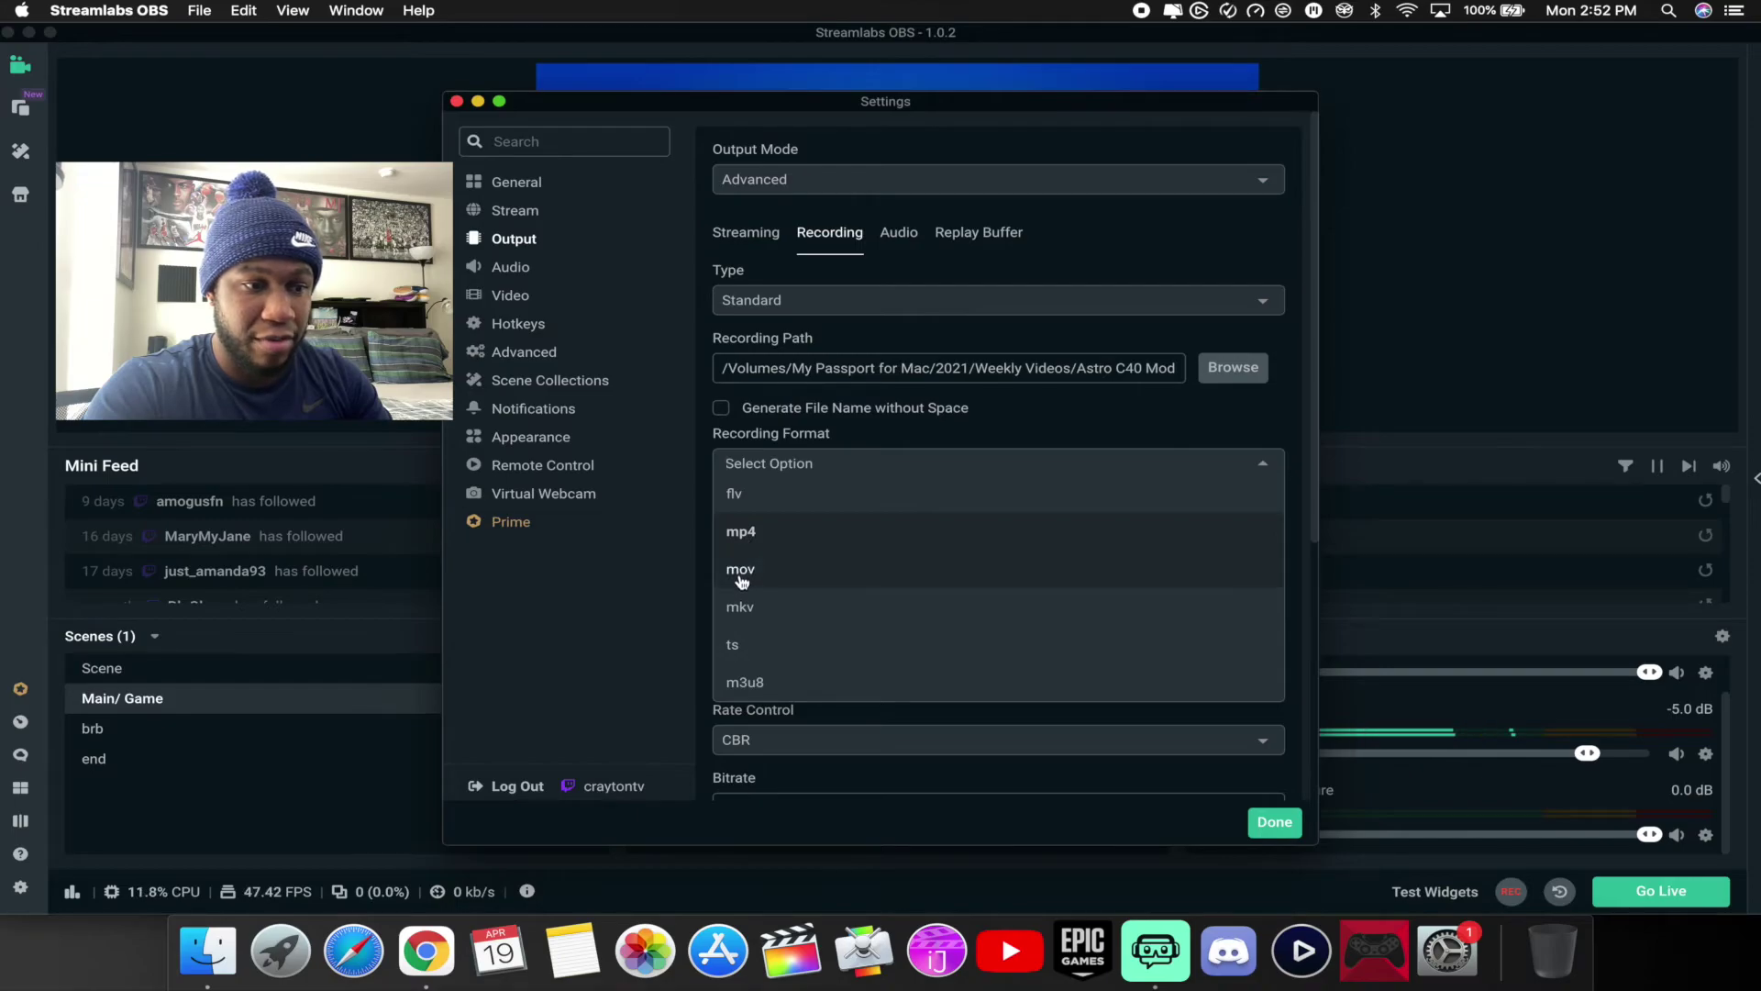
{"action": "left_click", "coordinate": [749, 546]}
- Review the recording bitrate, preset, profile and tune options, and choose Software (x264) as the recording encoder
{"action": "scroll", "coordinate": [775, 523], "scroll_direction": "down", "scroll_amount": 4}
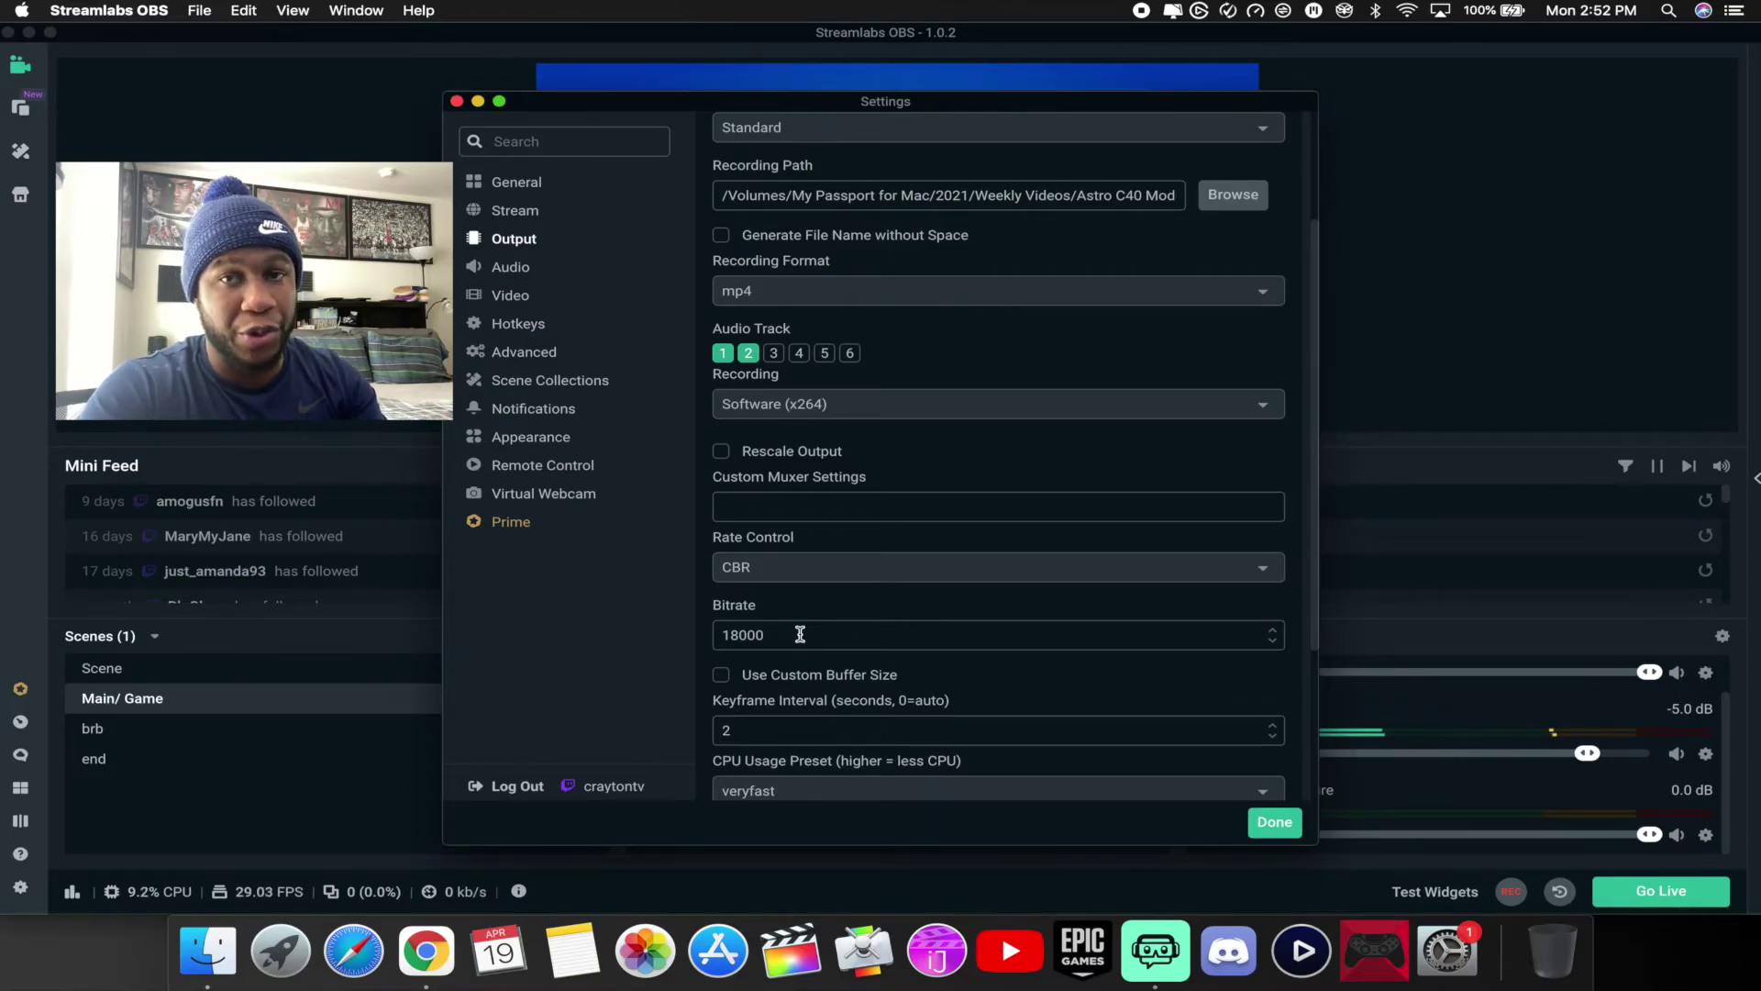
{"action": "scroll", "coordinate": [800, 633], "scroll_direction": "down", "scroll_amount": 3}
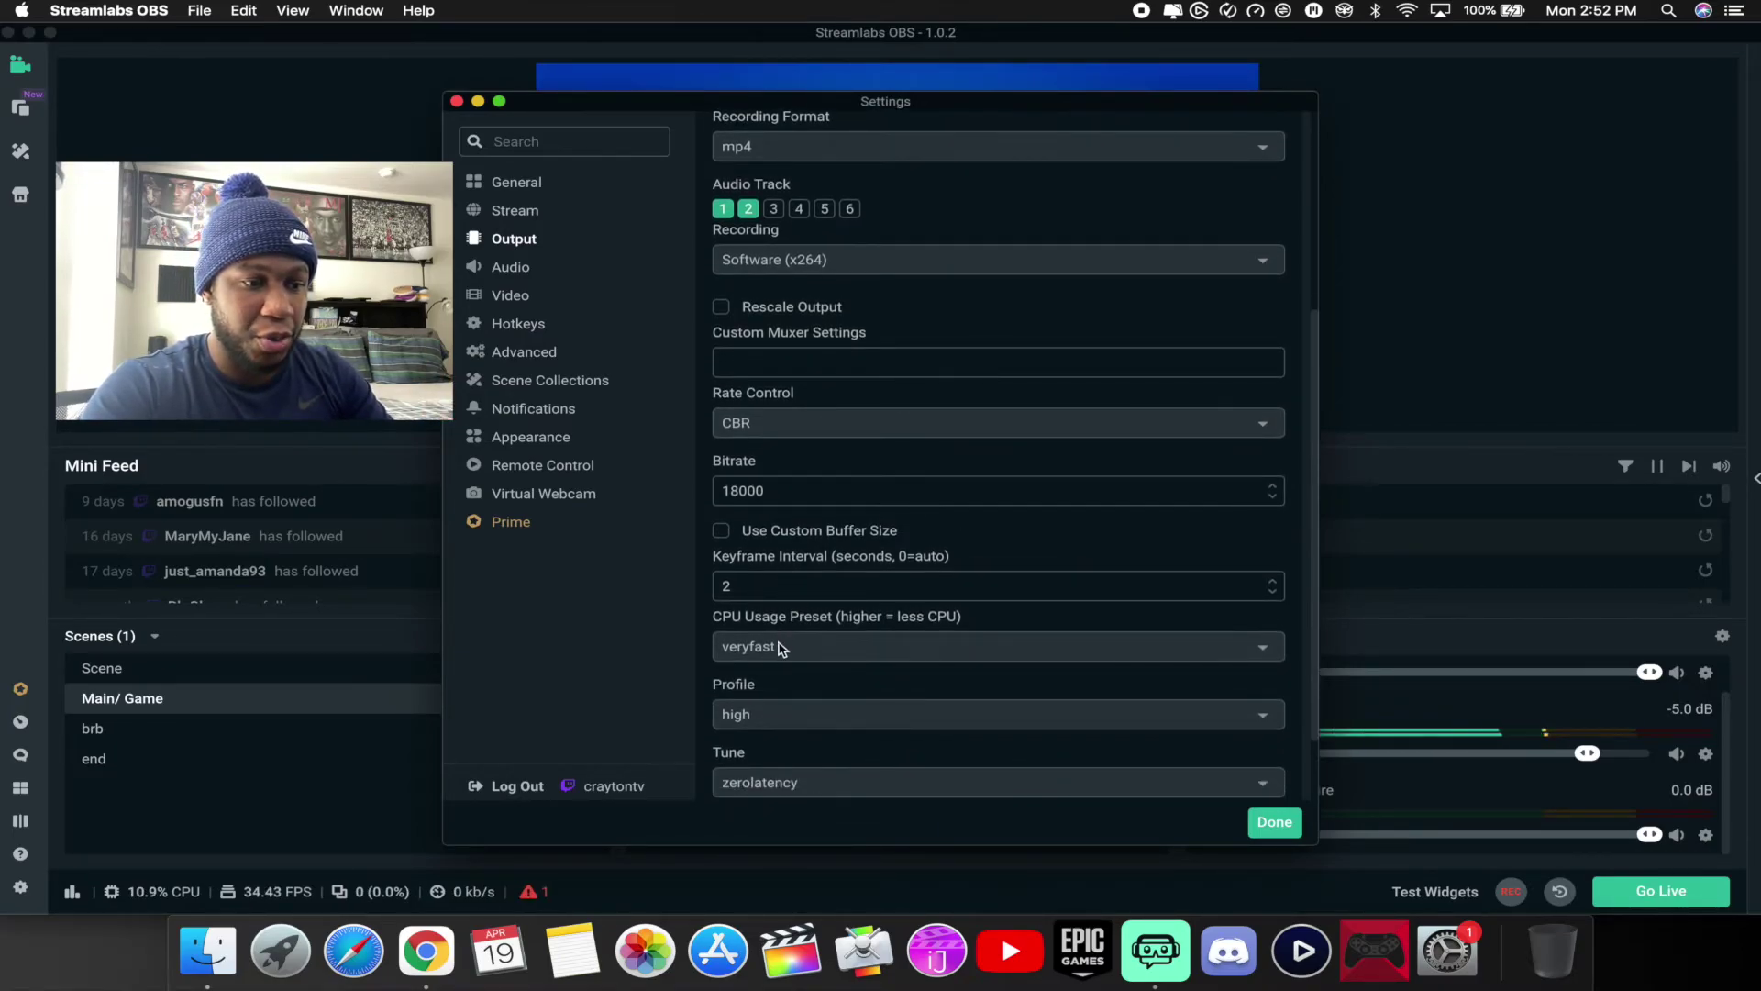
{"action": "scroll", "coordinate": [783, 688], "scroll_direction": "down", "scroll_amount": 2}
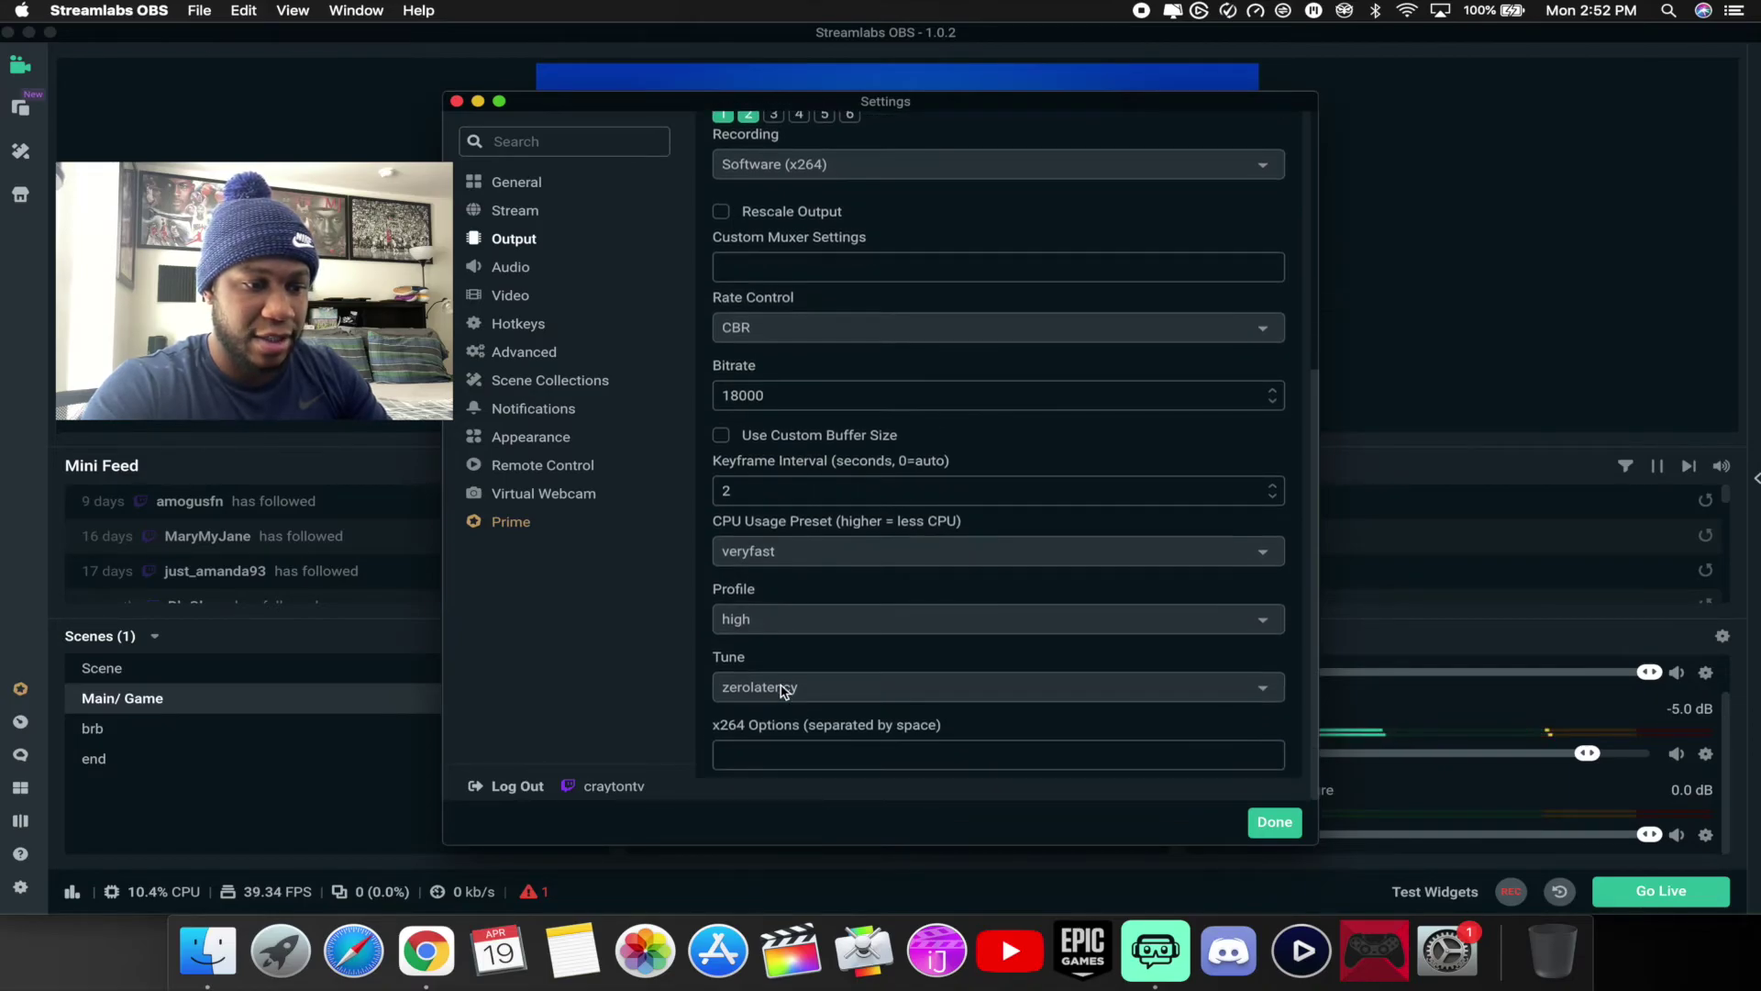
{"action": "scroll", "coordinate": [814, 705], "scroll_direction": "up", "scroll_amount": 1}
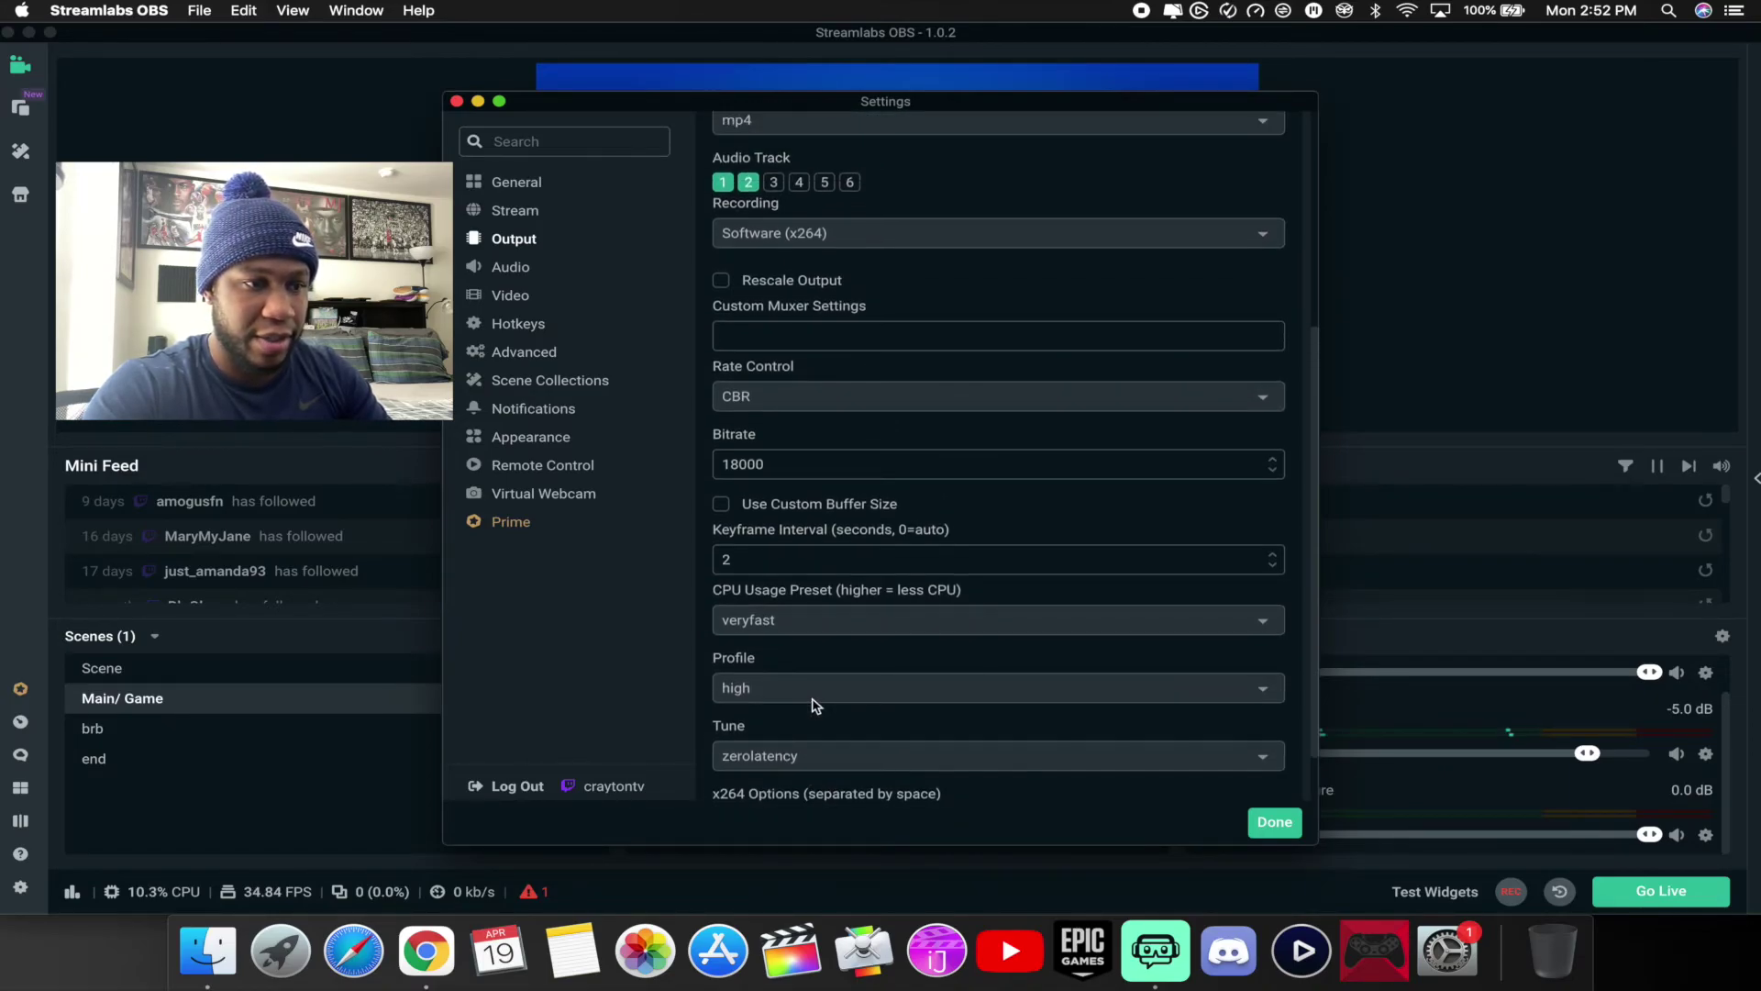
{"action": "left_click", "coordinate": [777, 241]}
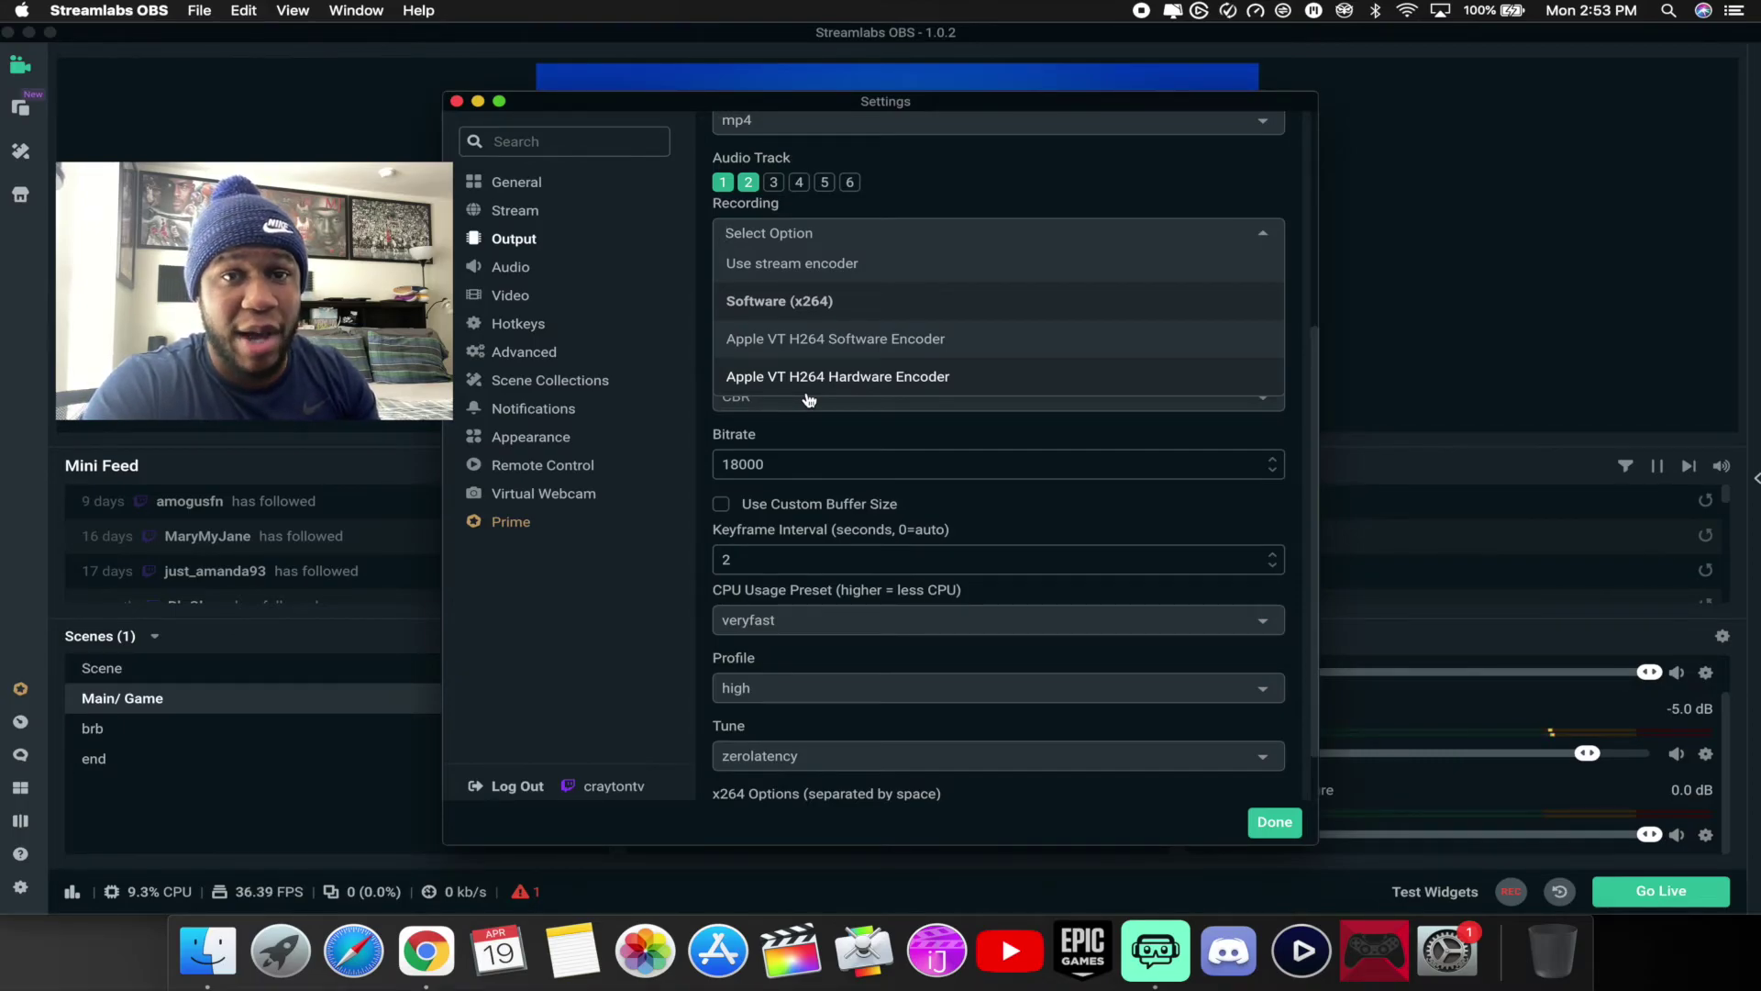
{"action": "left_click", "coordinate": [800, 301]}
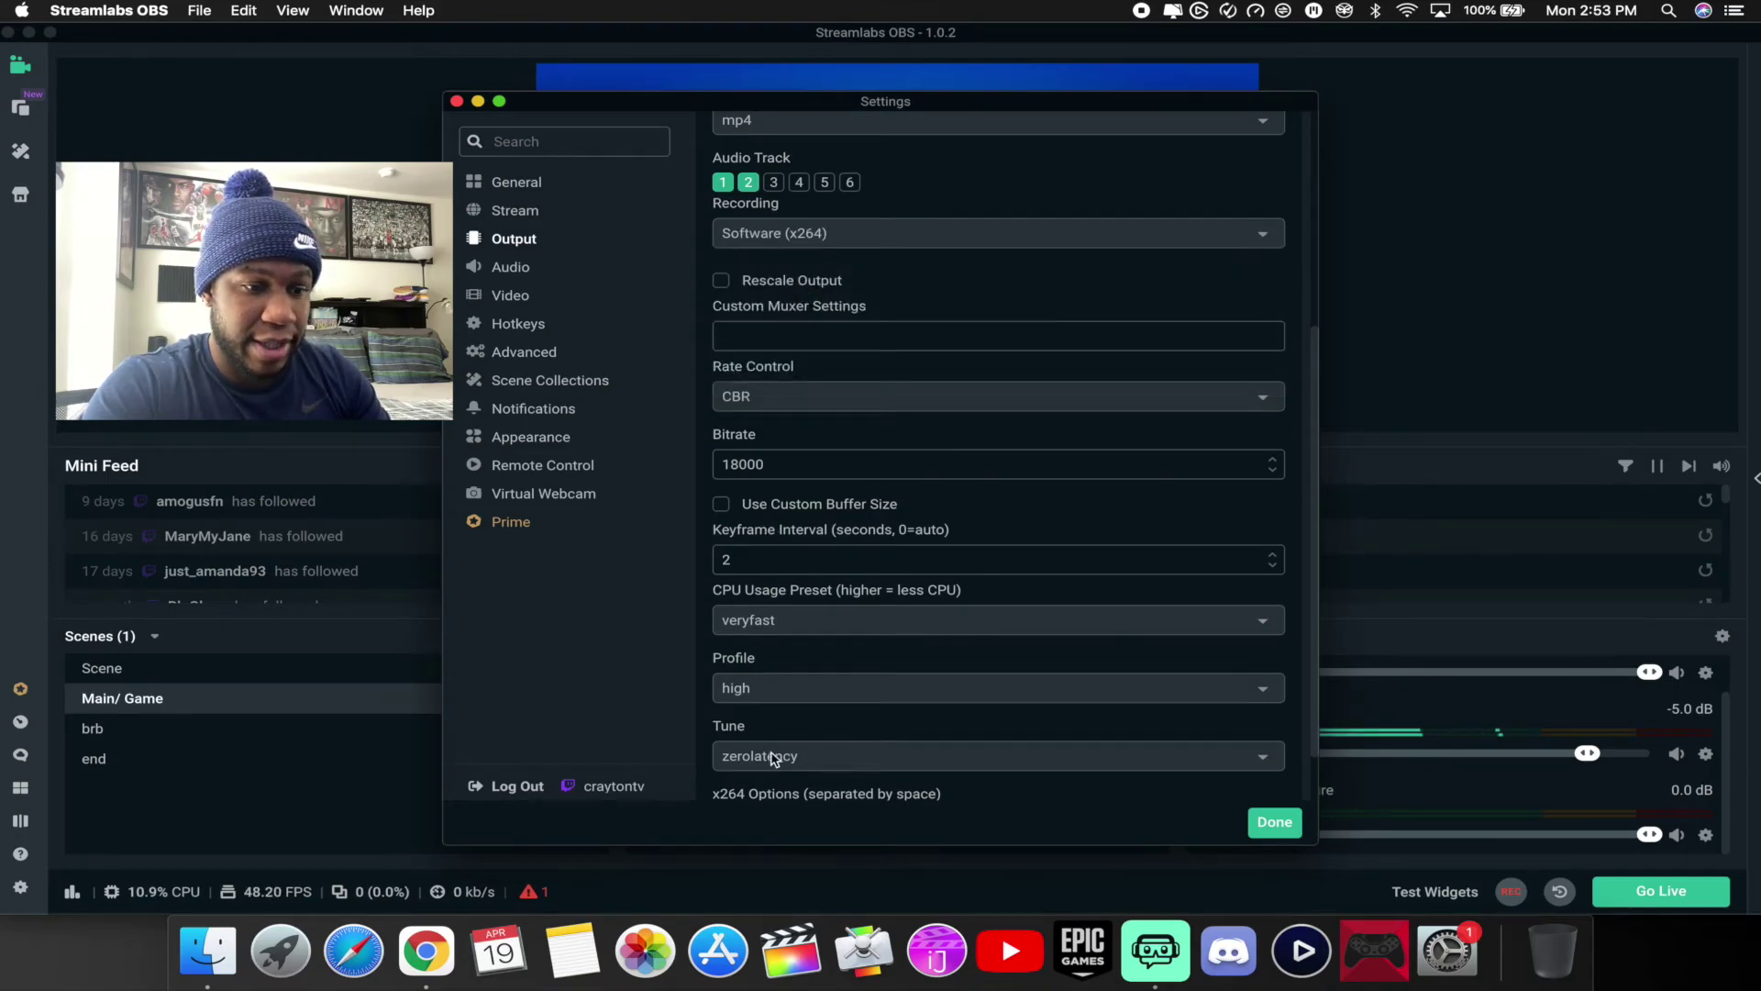
- Examine the bitrates and names of the audio tracks in the output settings
{"action": "scroll", "coordinate": [917, 280], "scroll_direction": "up", "scroll_amount": 5}
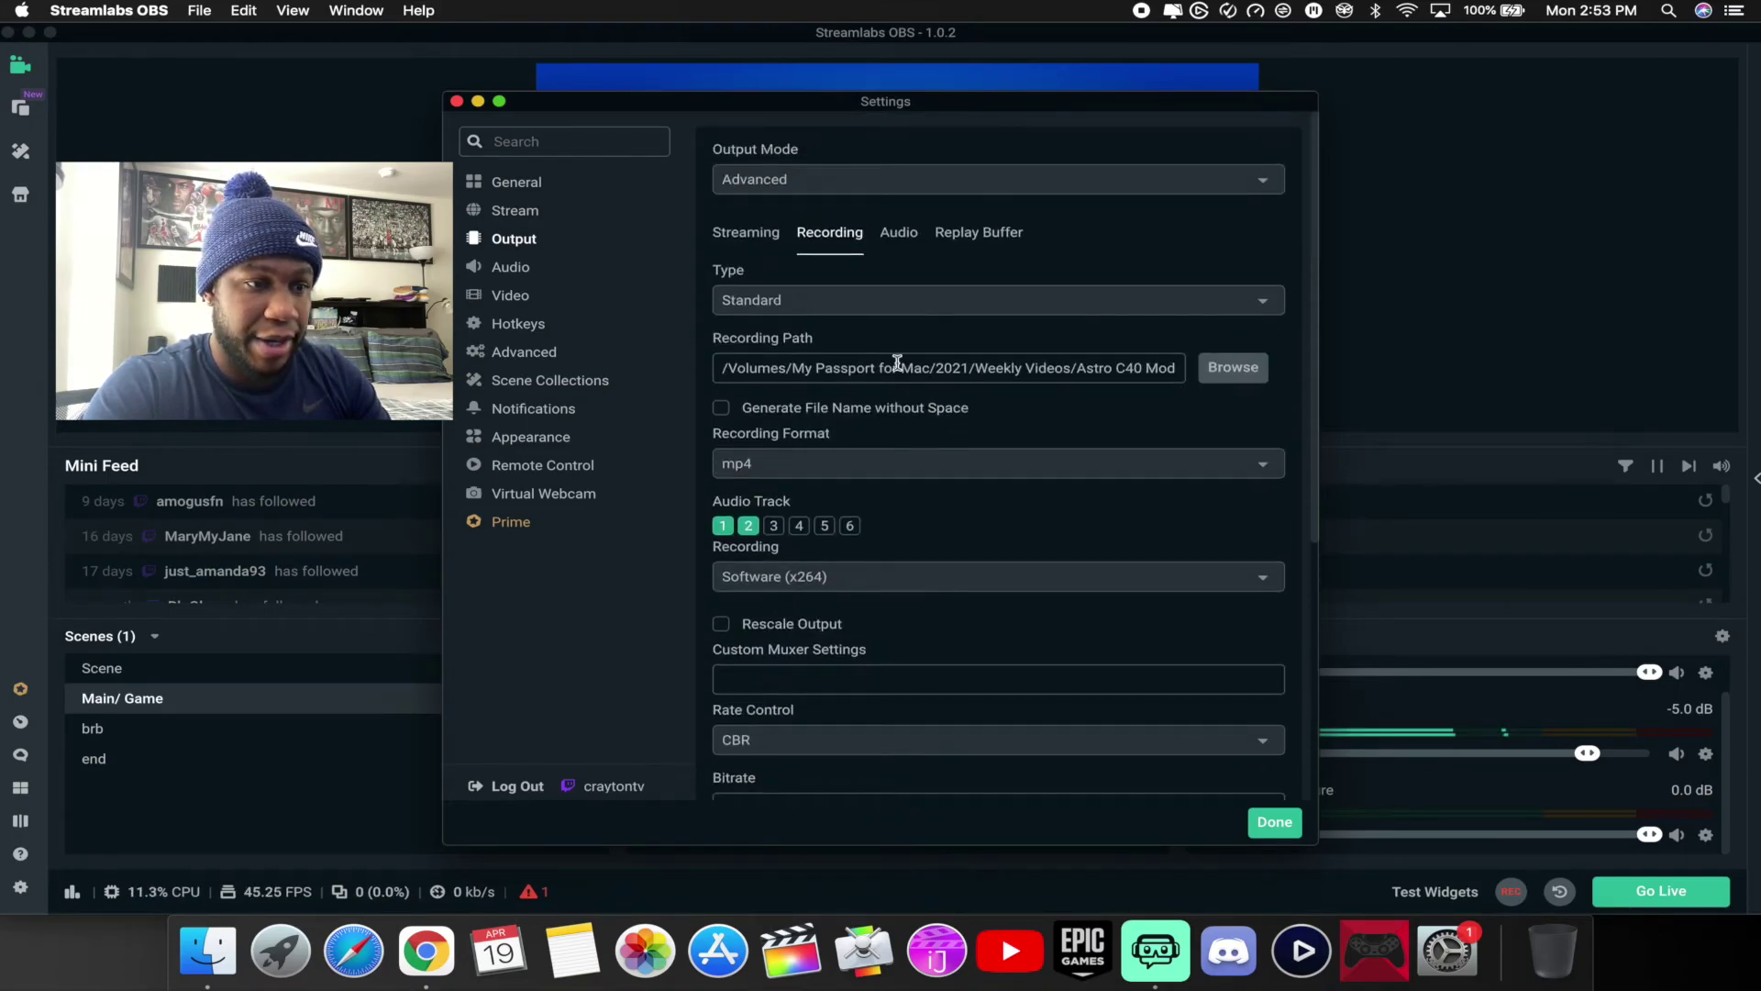
{"action": "left_click", "coordinate": [900, 233]}
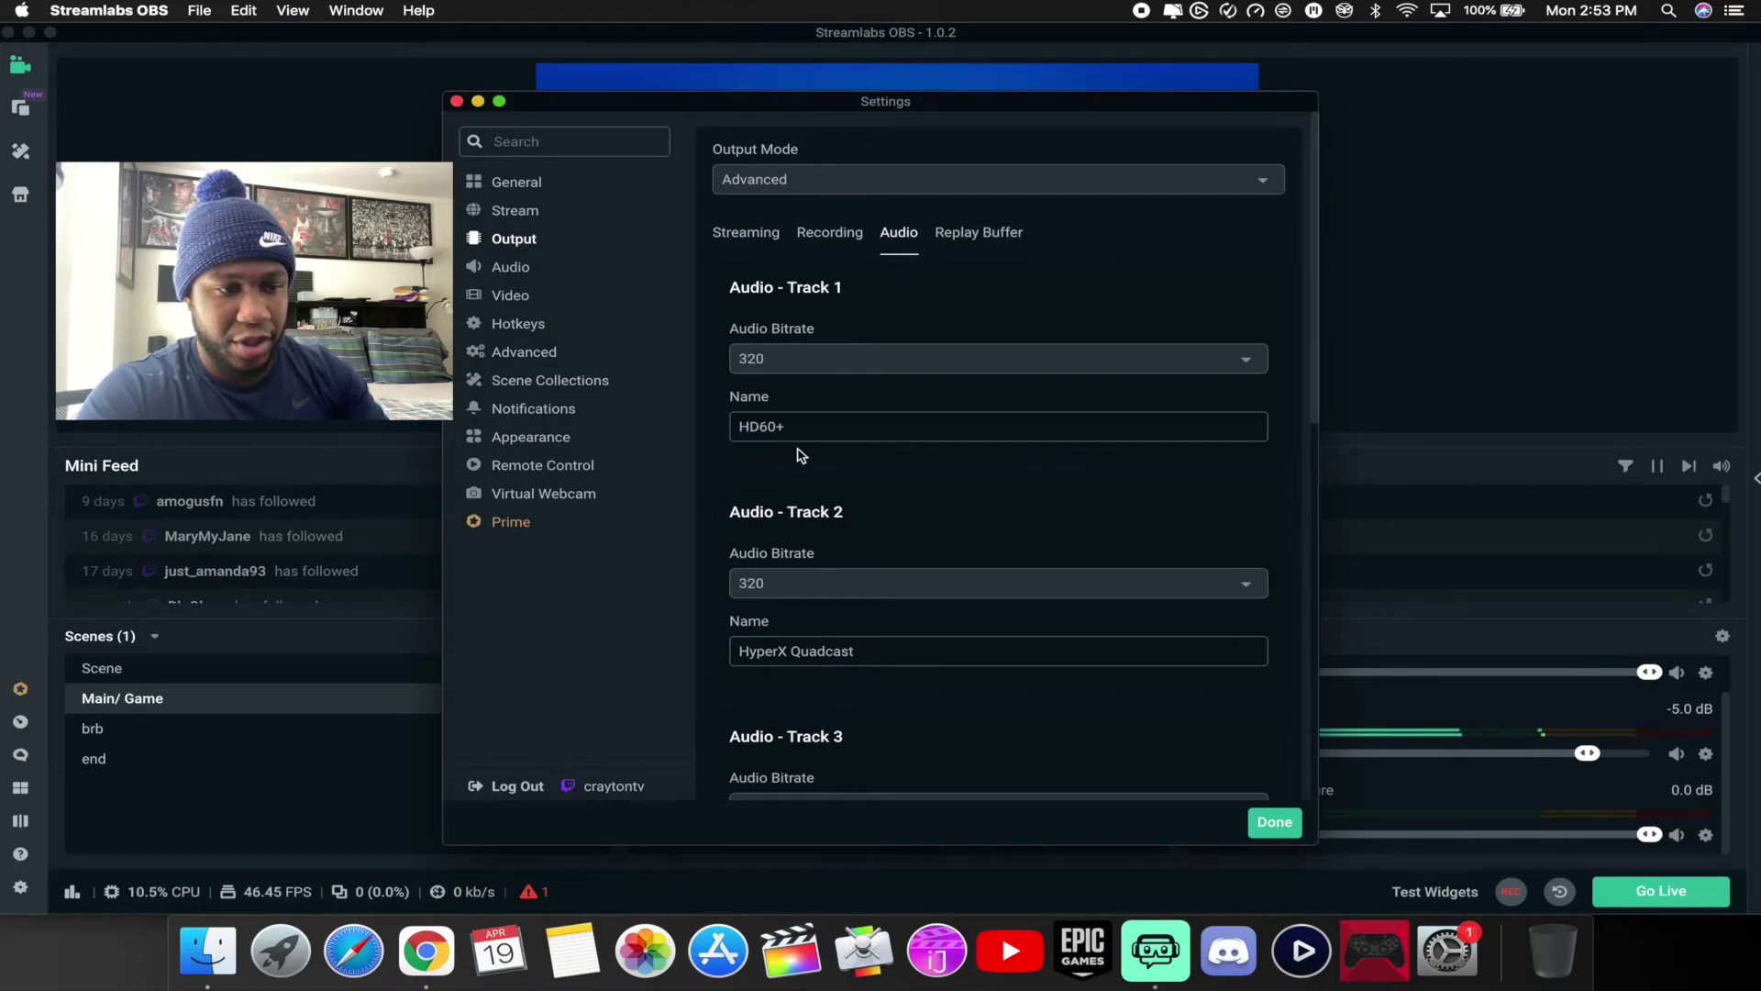
{"action": "scroll", "coordinate": [801, 455], "scroll_direction": "down", "scroll_amount": 1}
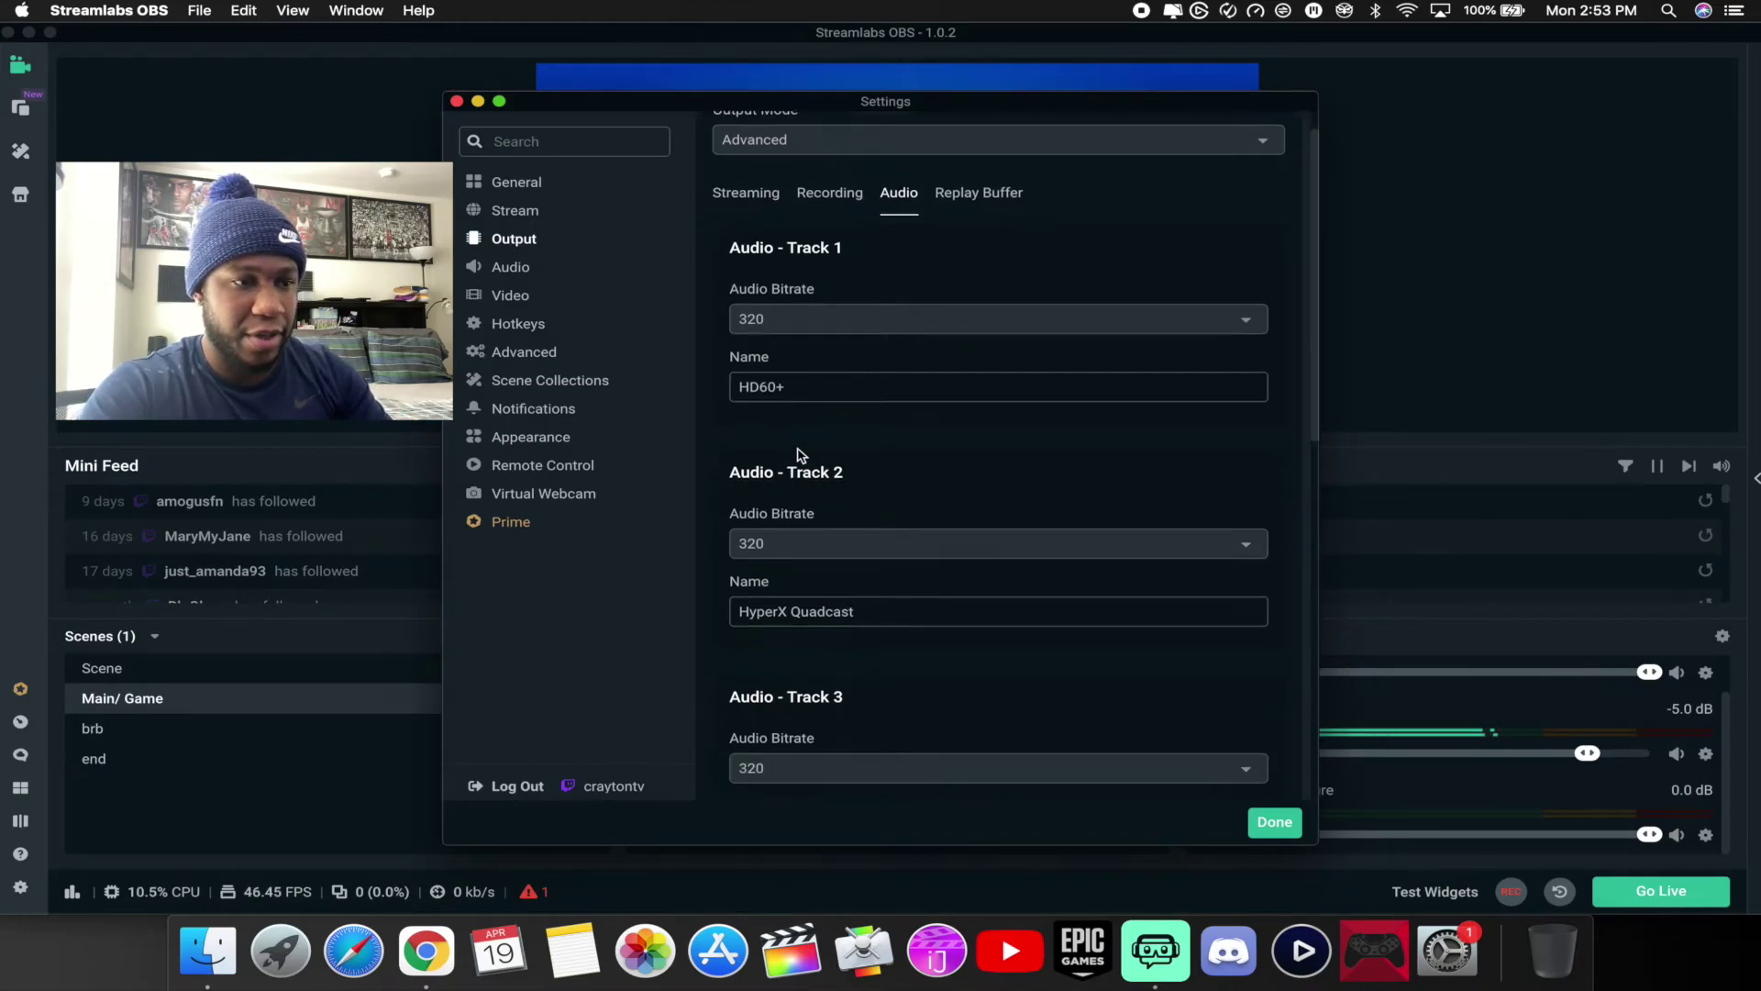
- In the audio settings, set Desktop Audio Device 1 to Default and return it to Disabled
{"action": "left_click", "coordinate": [520, 270]}
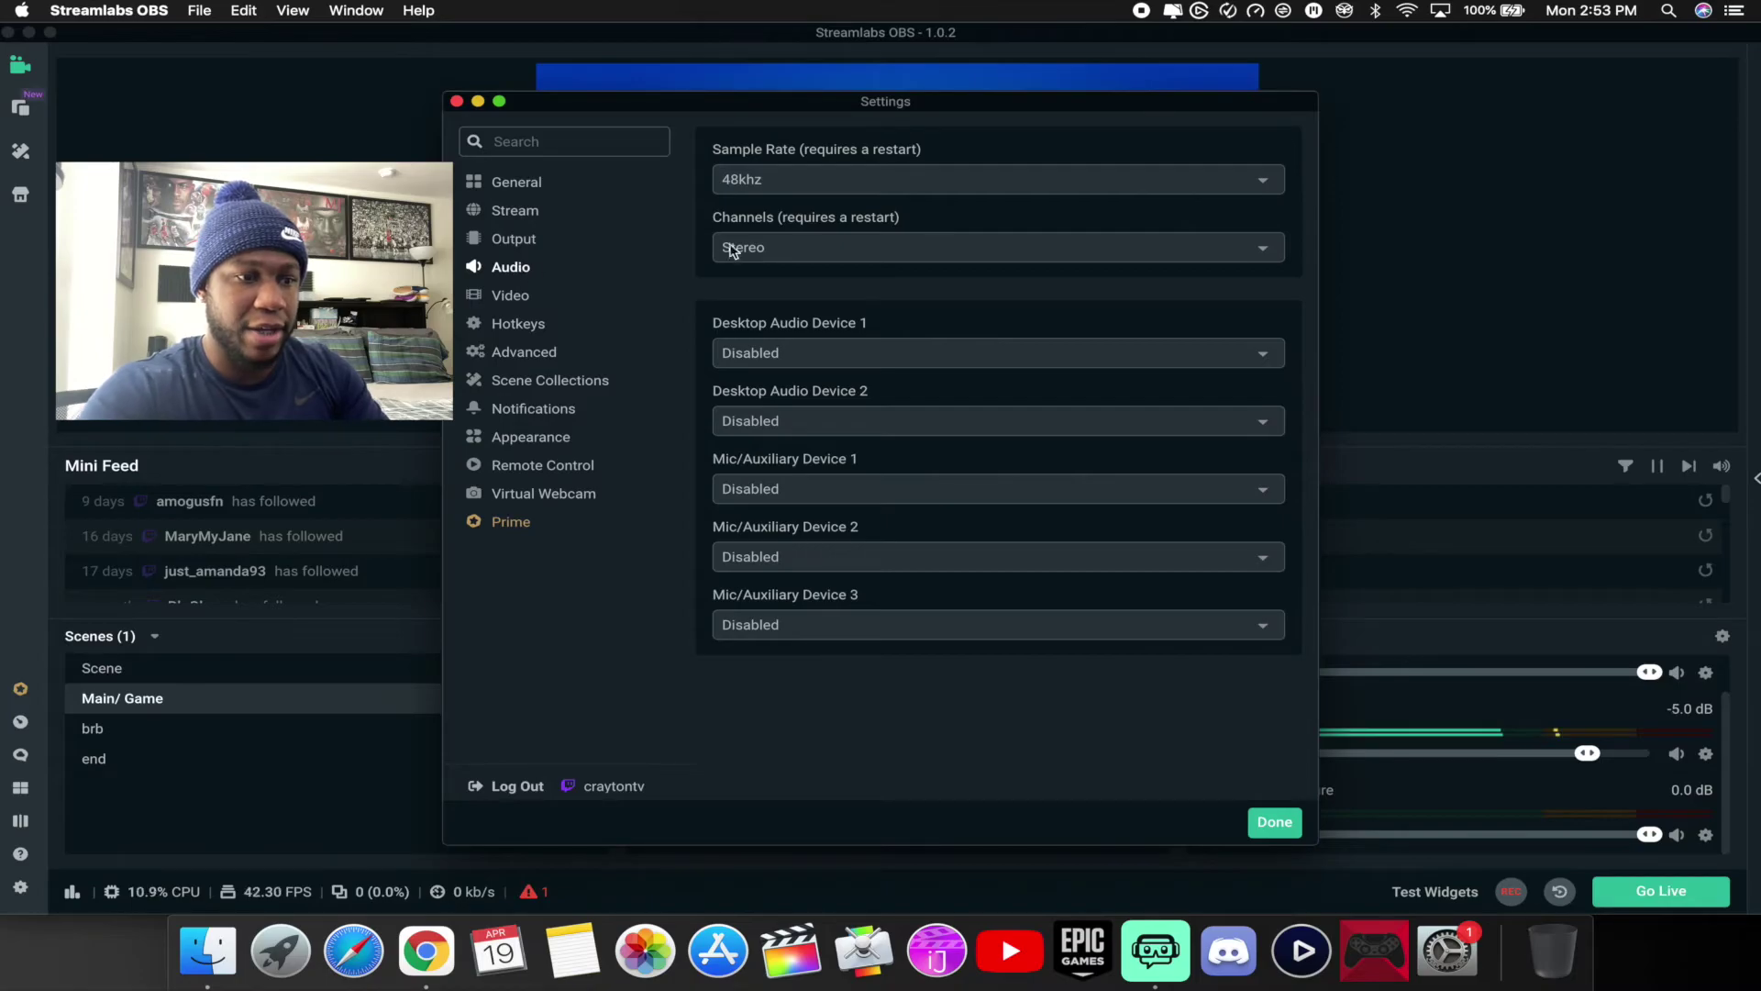
{"action": "left_click", "coordinate": [762, 354]}
{"action": "left_click", "coordinate": [764, 422]}
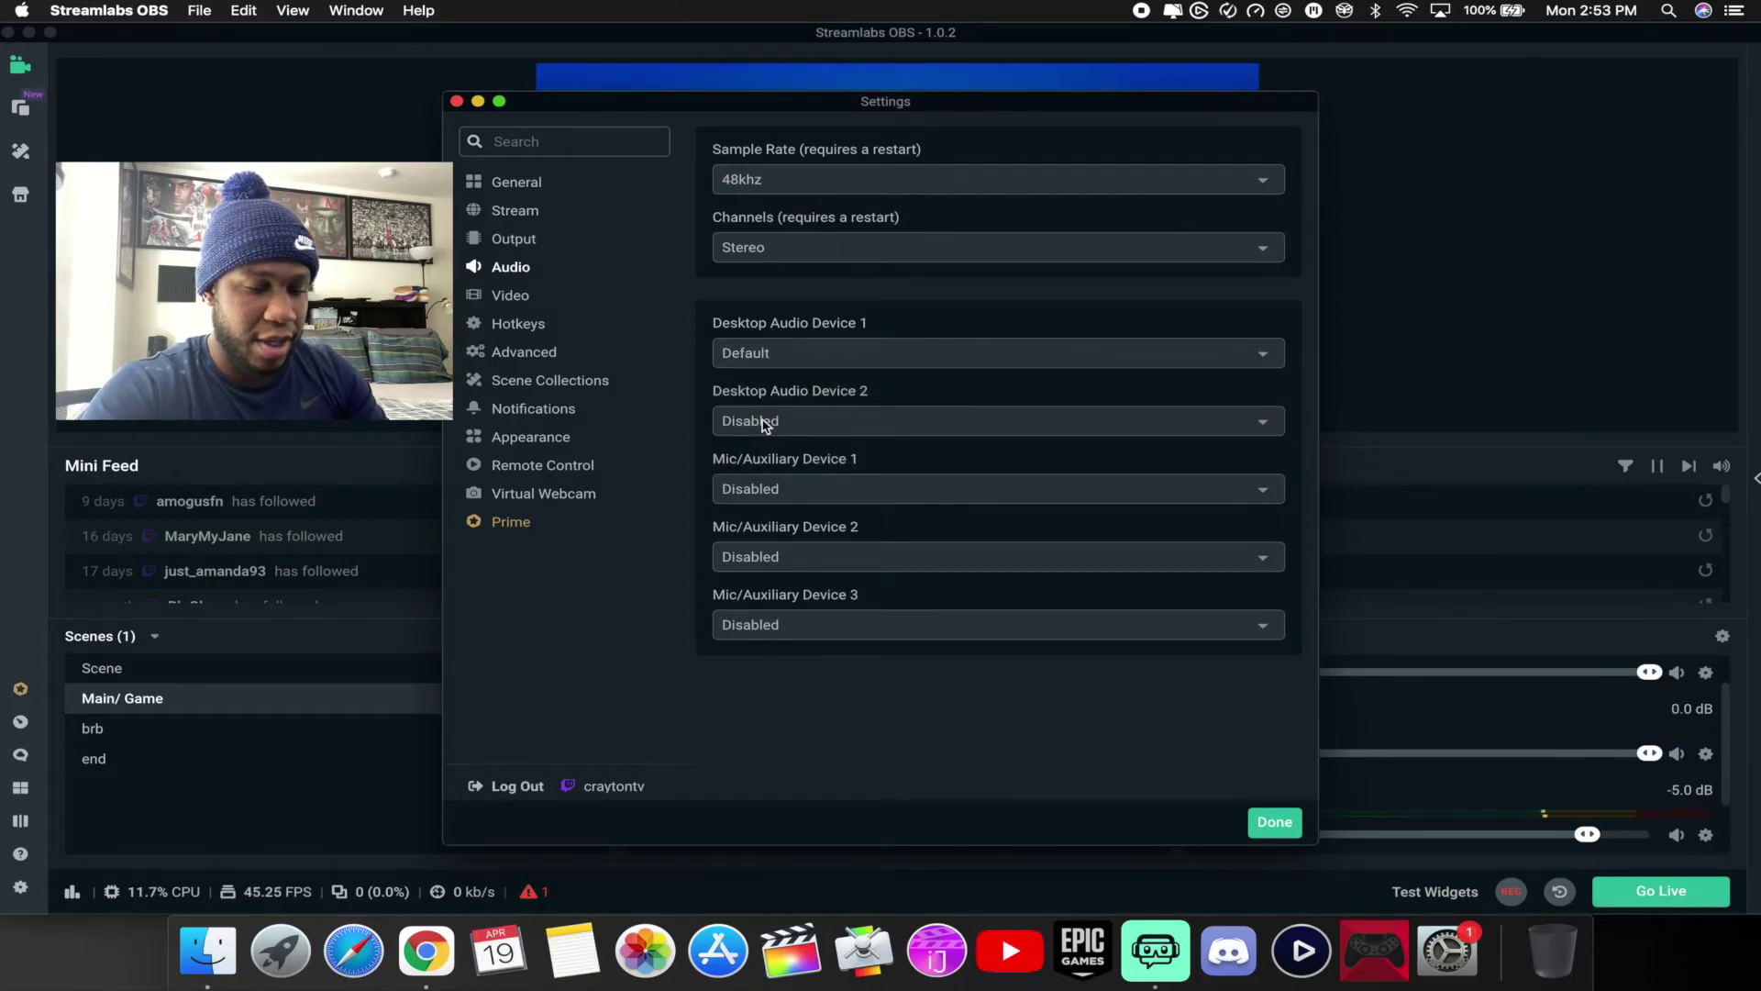
{"action": "left_click", "coordinate": [766, 356]}
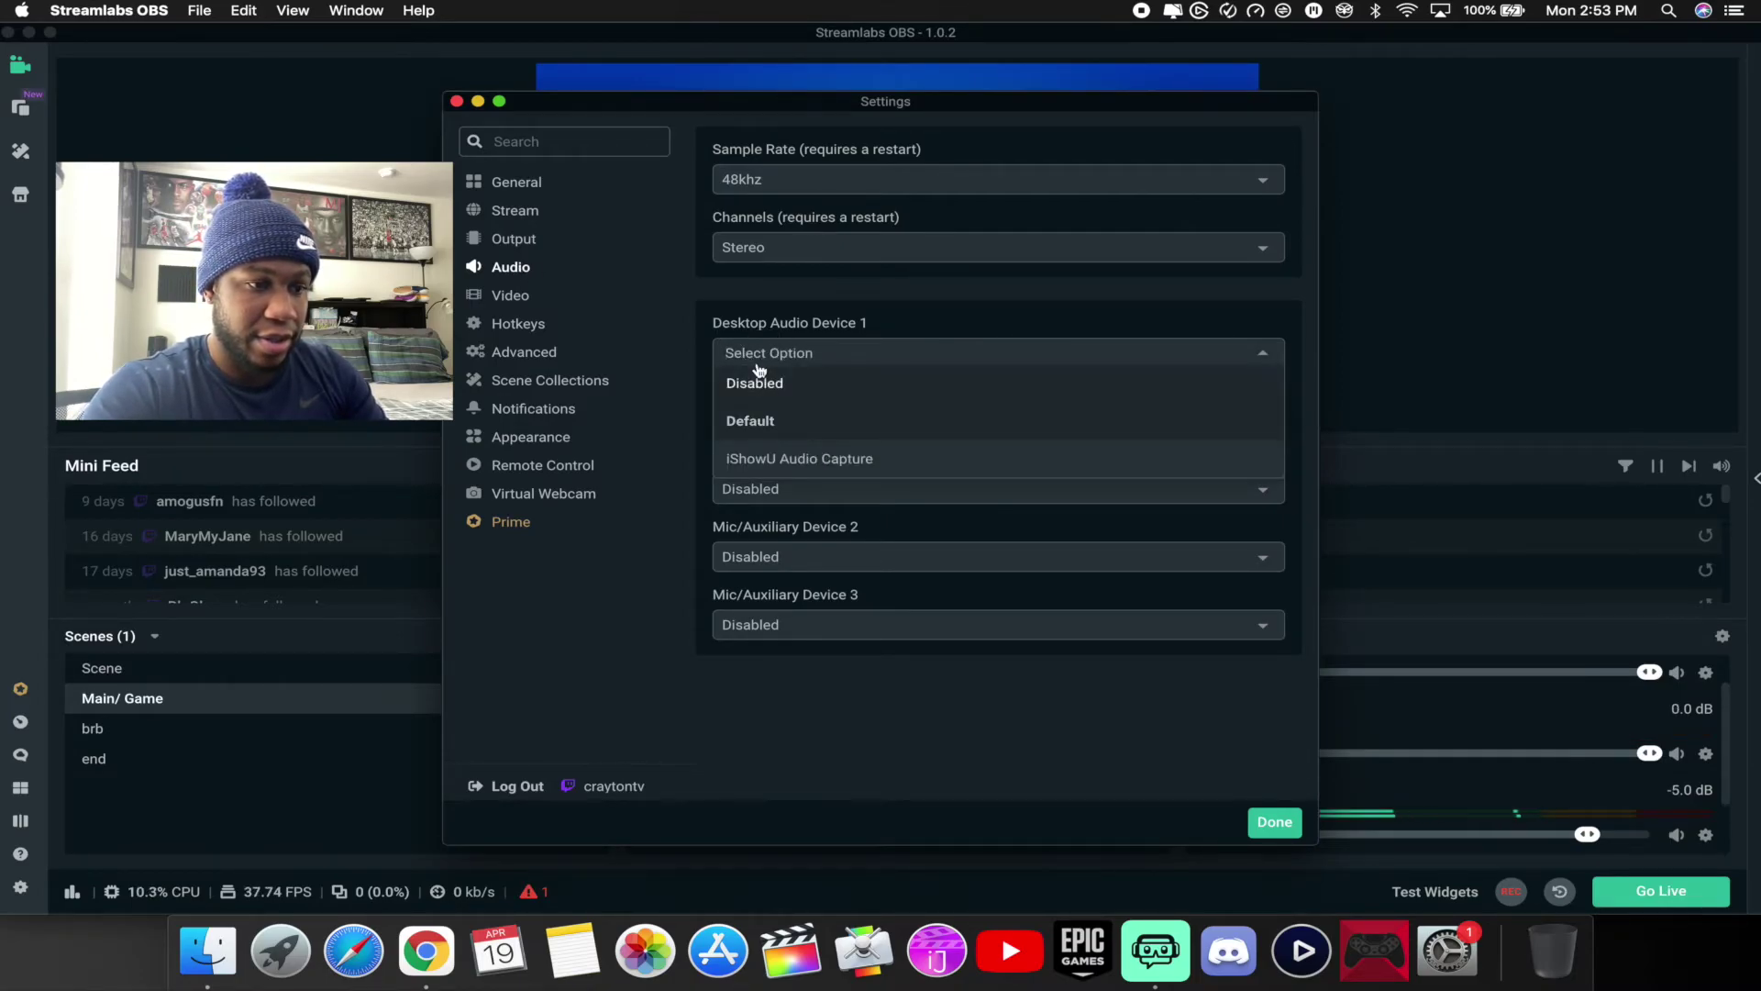
{"action": "left_click", "coordinate": [757, 383]}
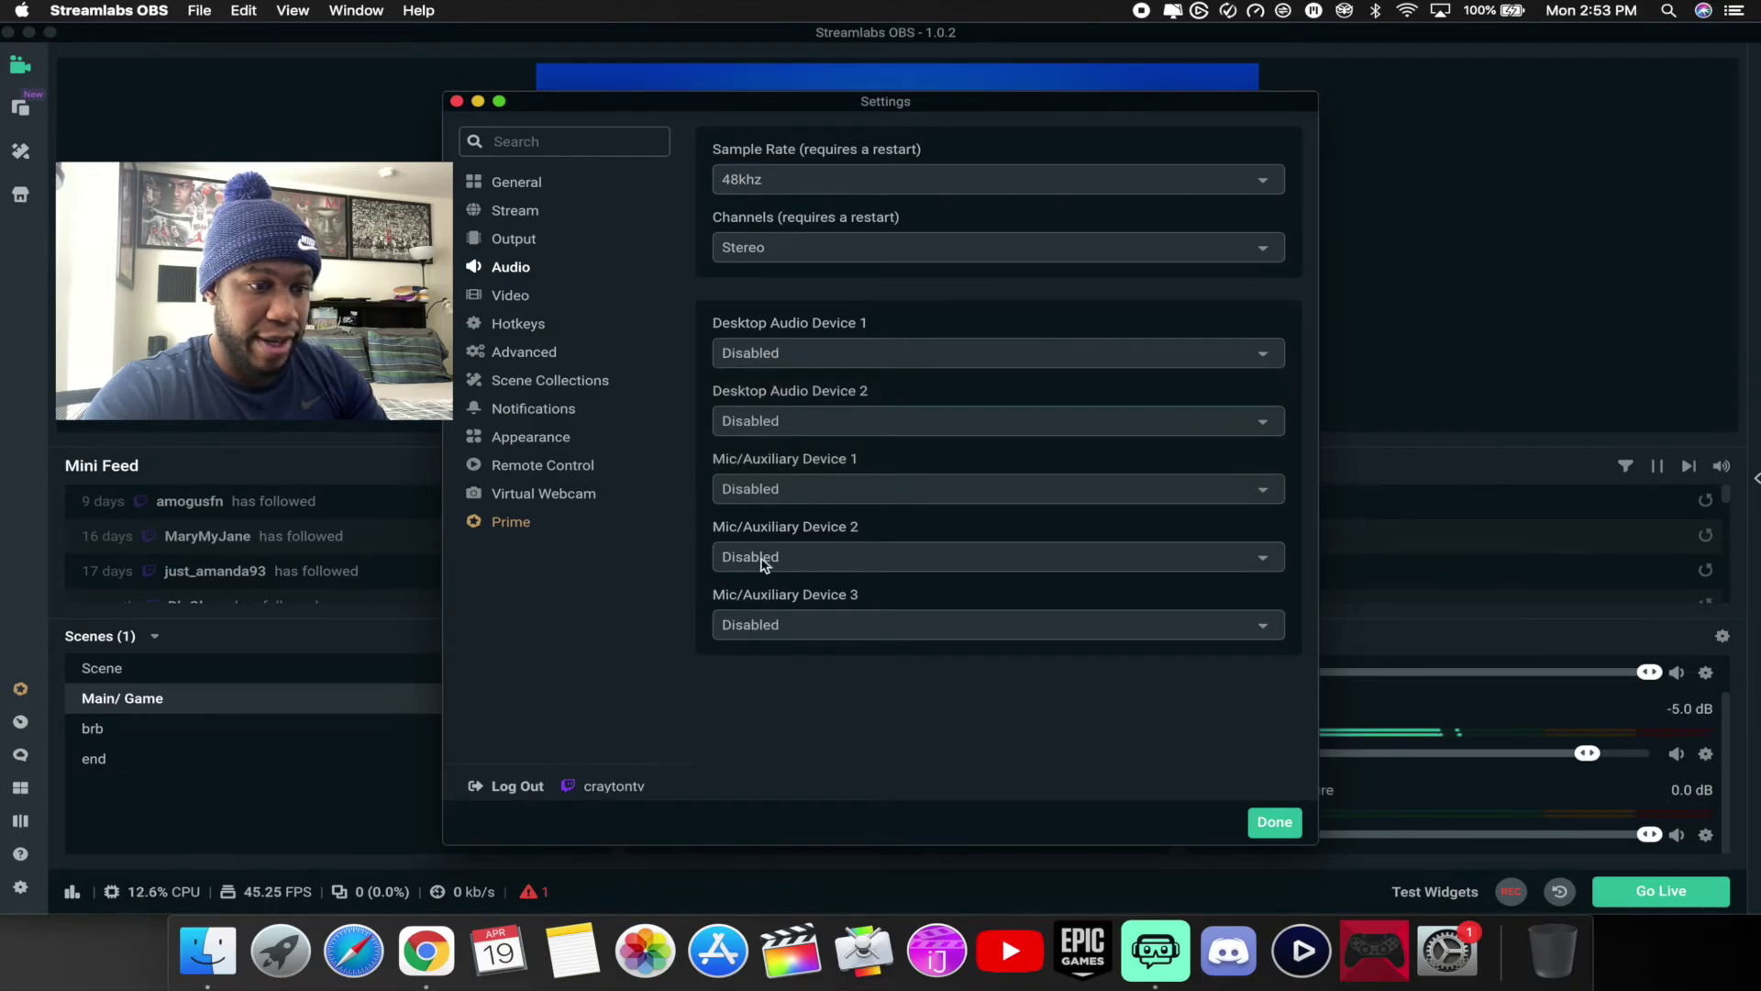
- Set Mic/Auxiliary Device 1 to HyperX Quadcast and the audio sample rate to 48khz
{"action": "left_click", "coordinate": [762, 491]}
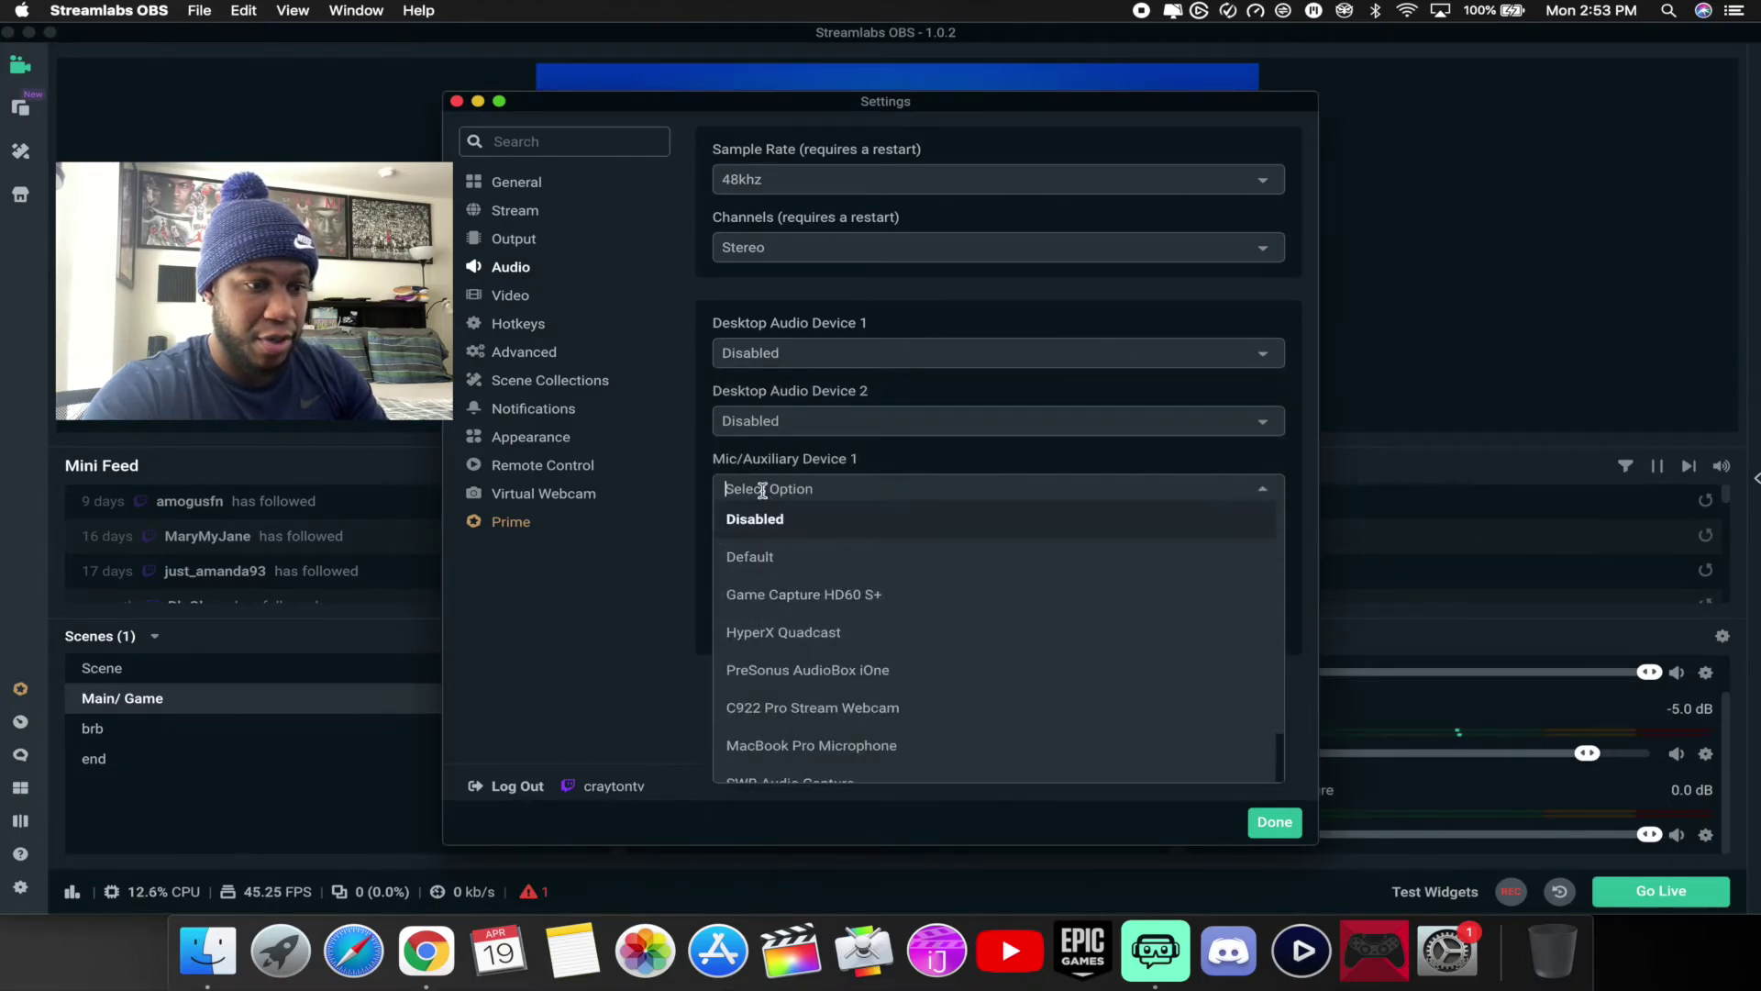
{"action": "left_click", "coordinate": [760, 634]}
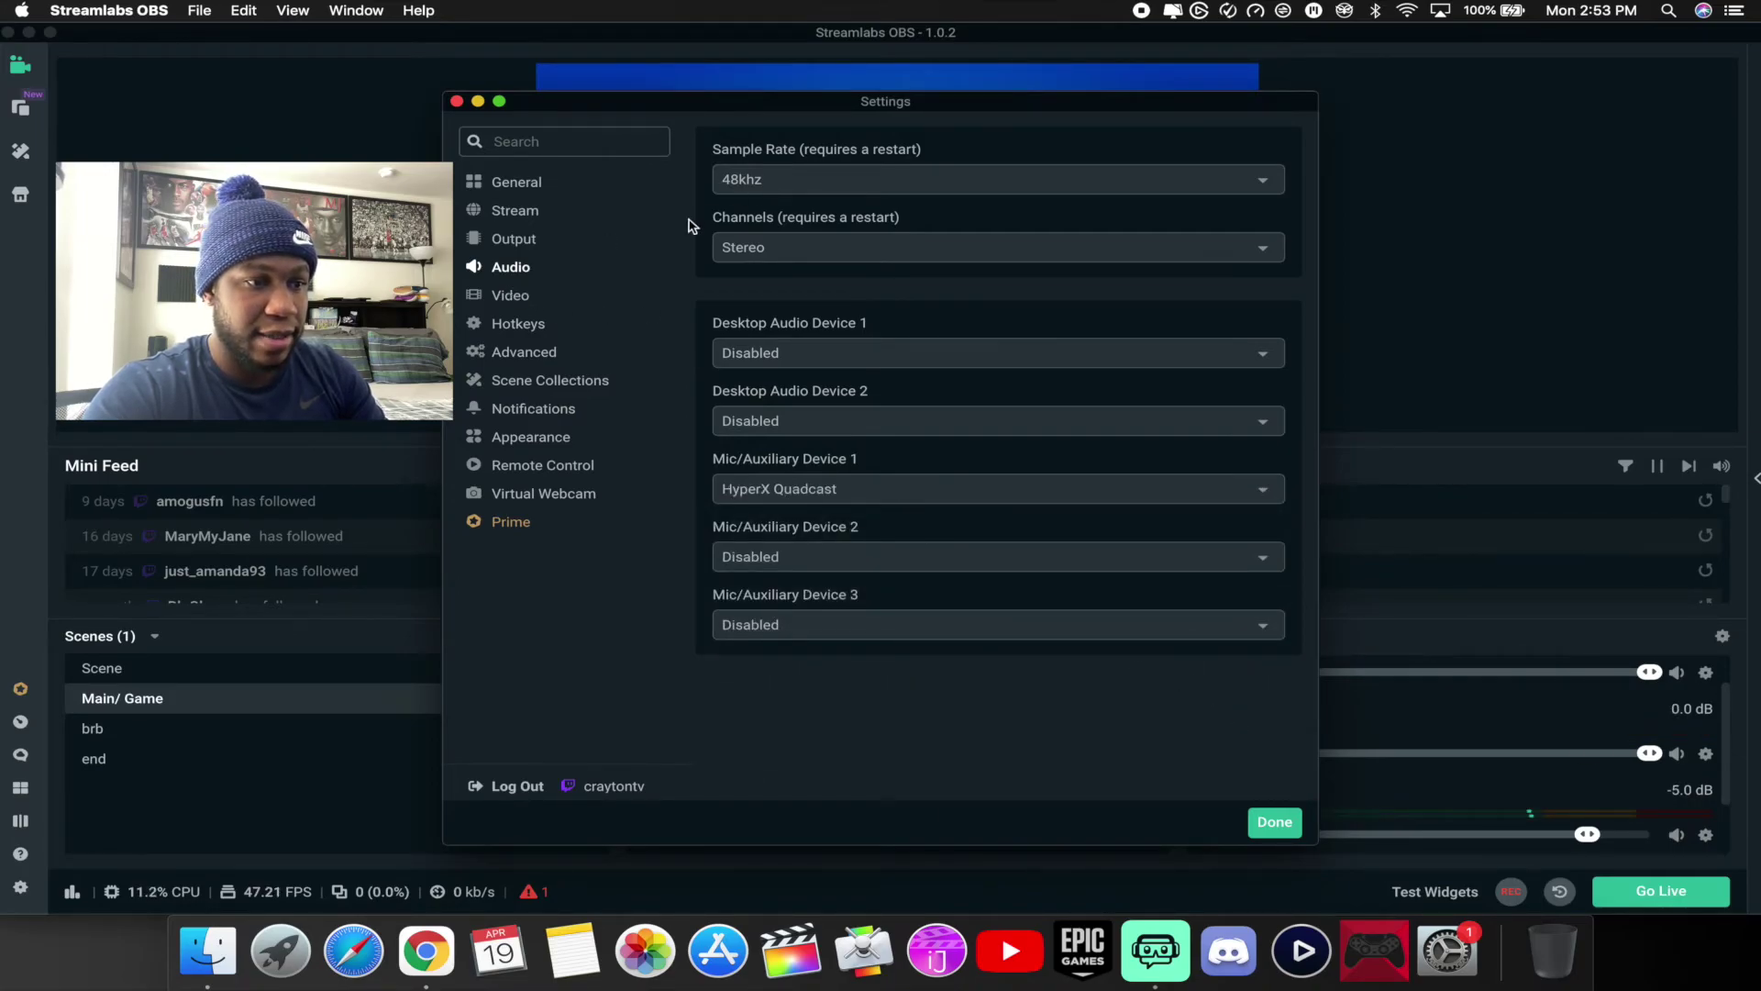
{"action": "left_click", "coordinate": [742, 182]}
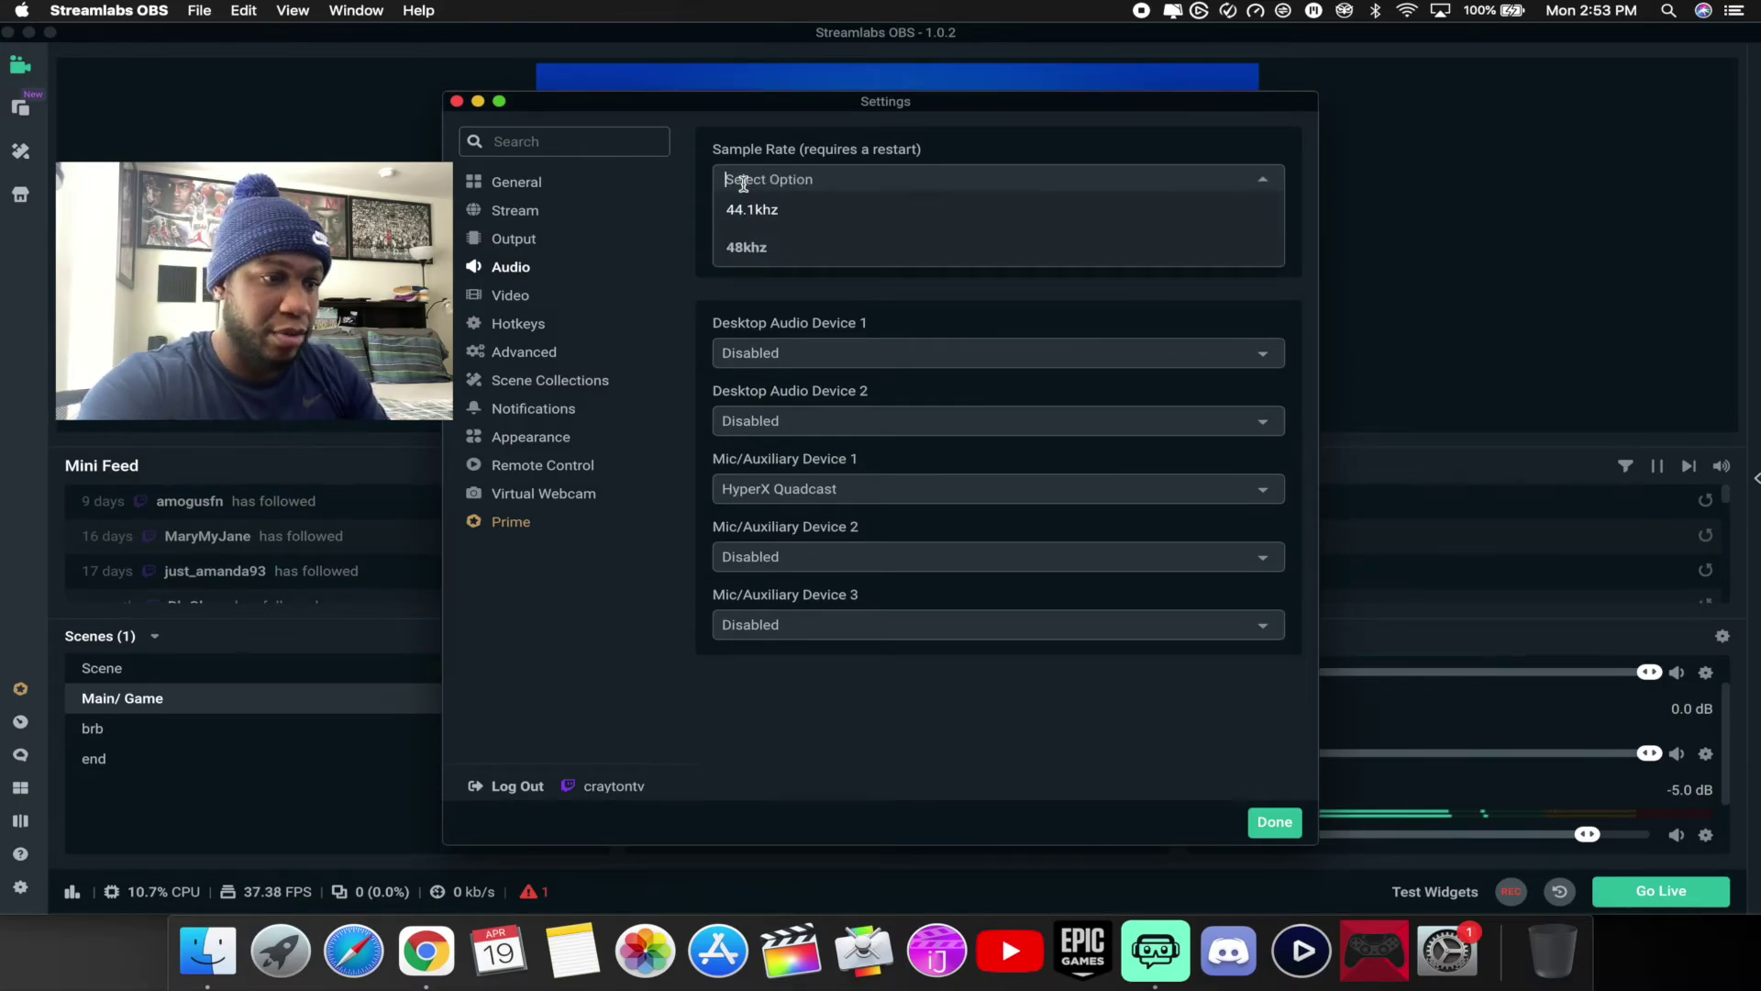
{"action": "left_click", "coordinate": [758, 250]}
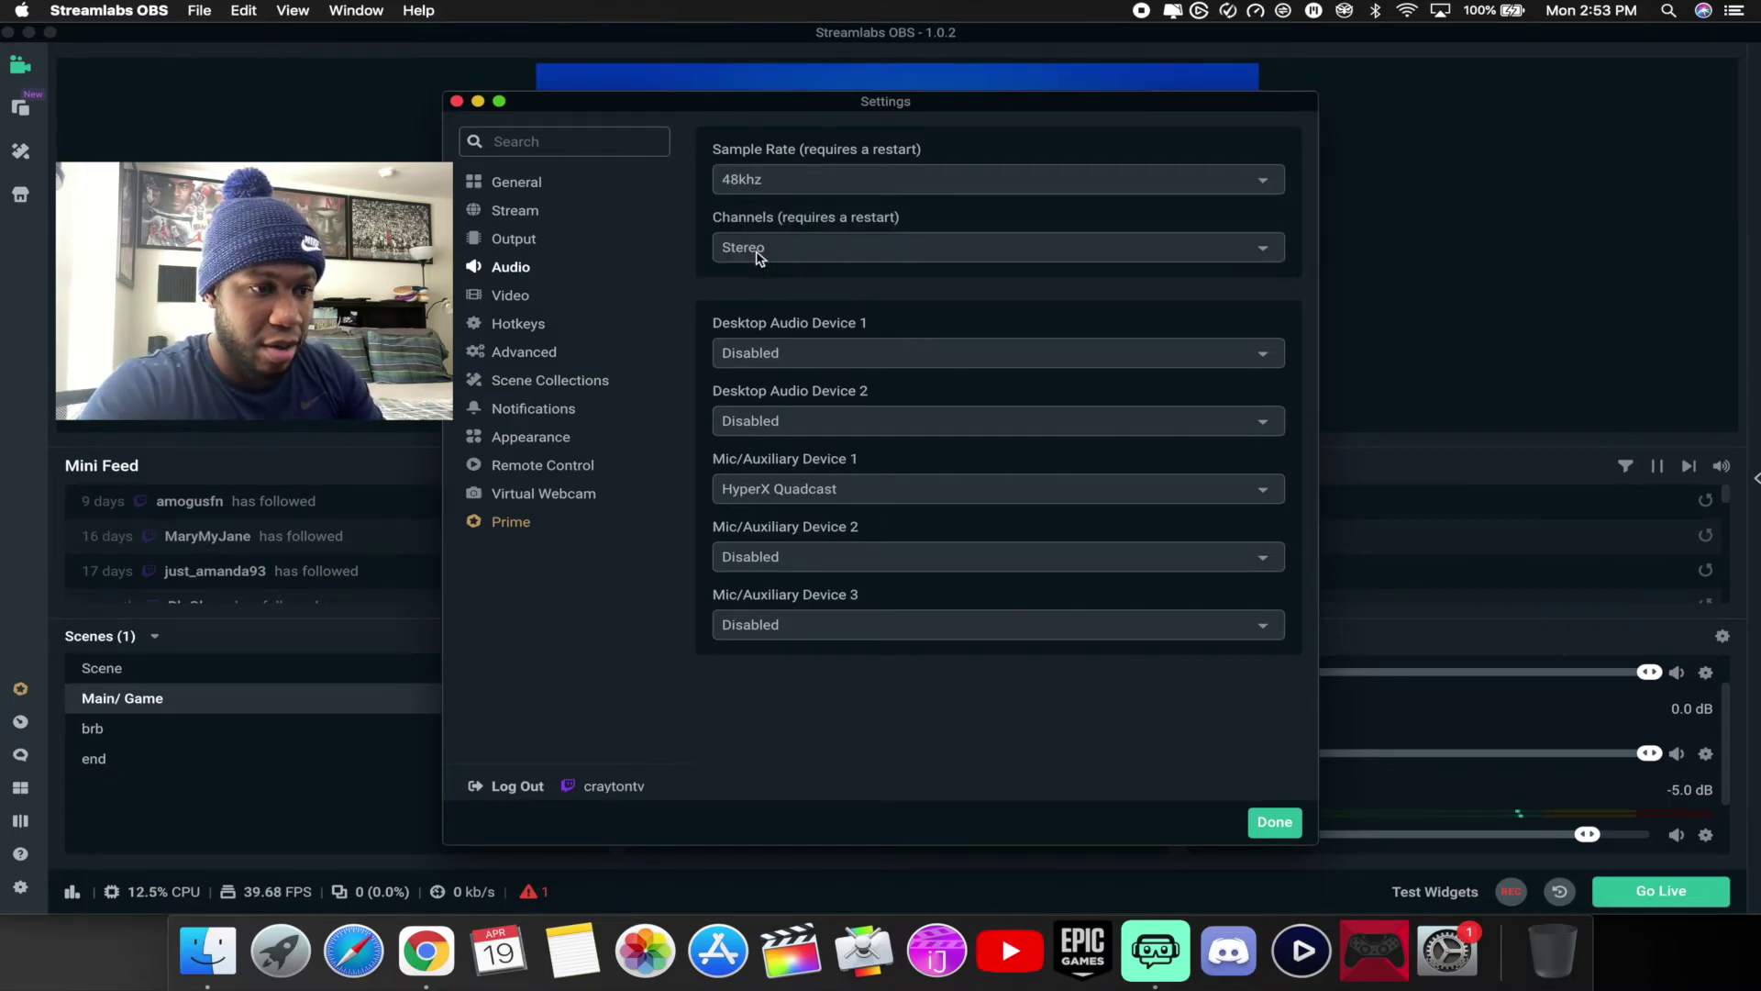
- In the video settings, set the base canvas resolution to 1920x1080 and the downscale filter to Lanczos (Sharpened scaling, 32 samples)
{"action": "left_click", "coordinate": [500, 297]}
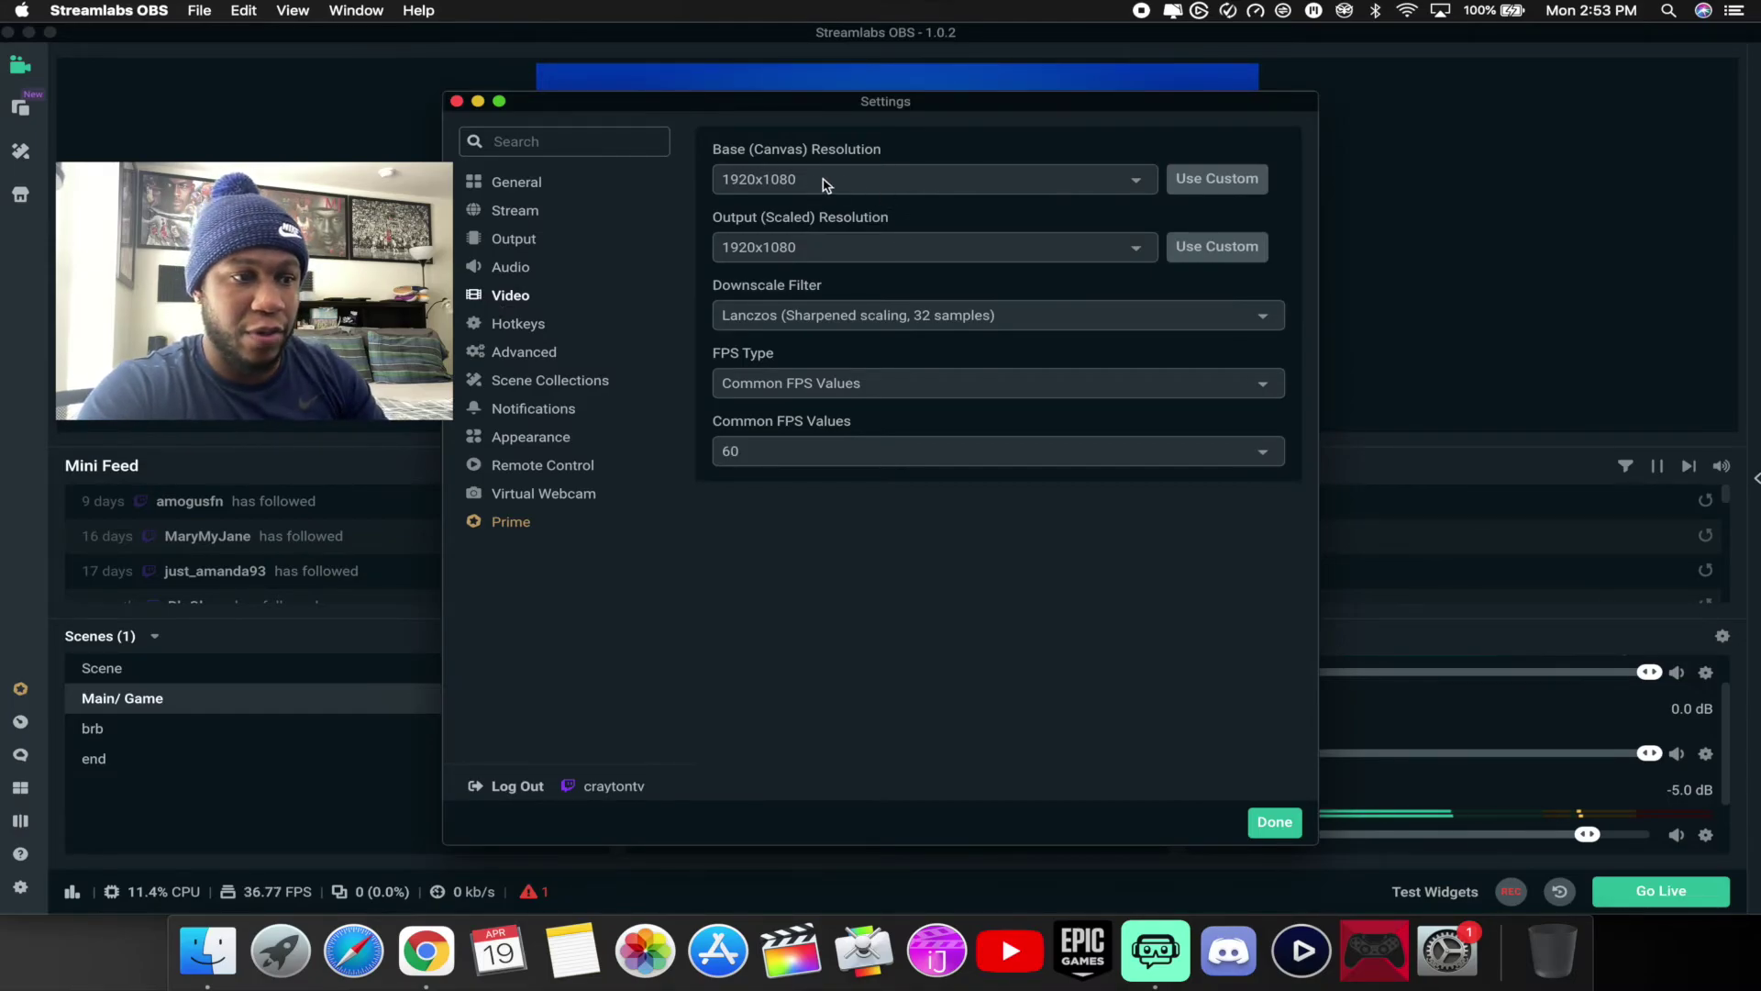
{"action": "left_click", "coordinate": [782, 181]}
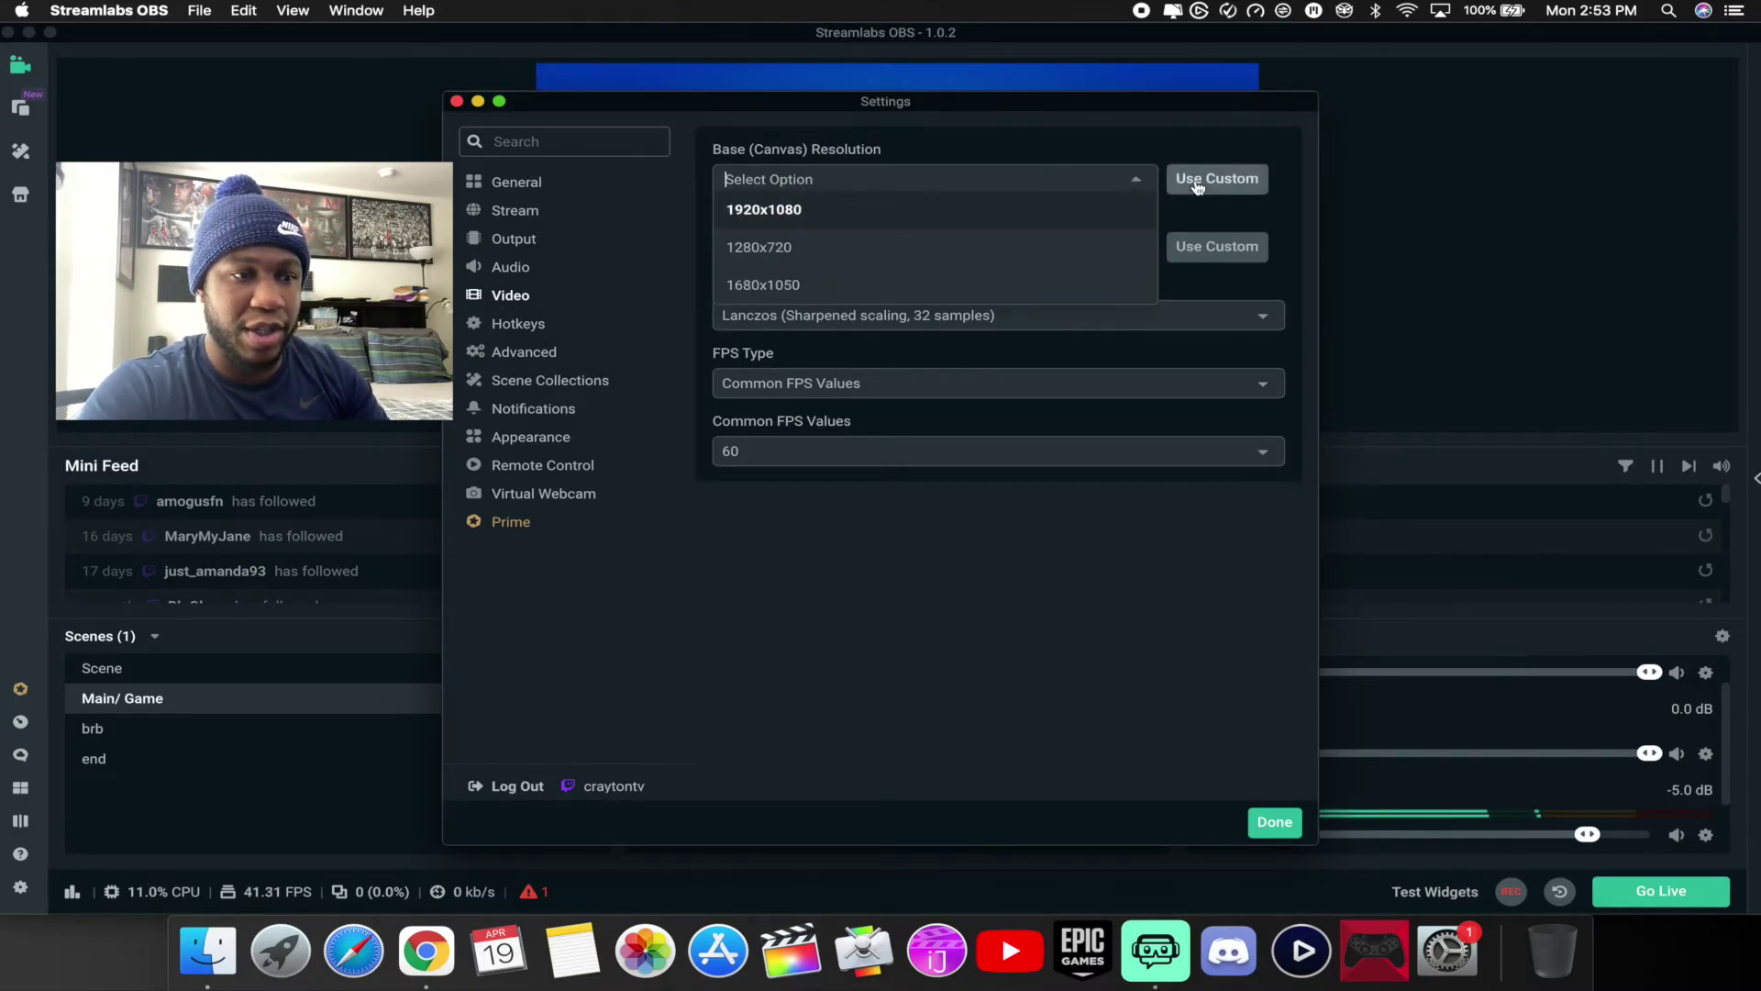
{"action": "left_click", "coordinate": [750, 209]}
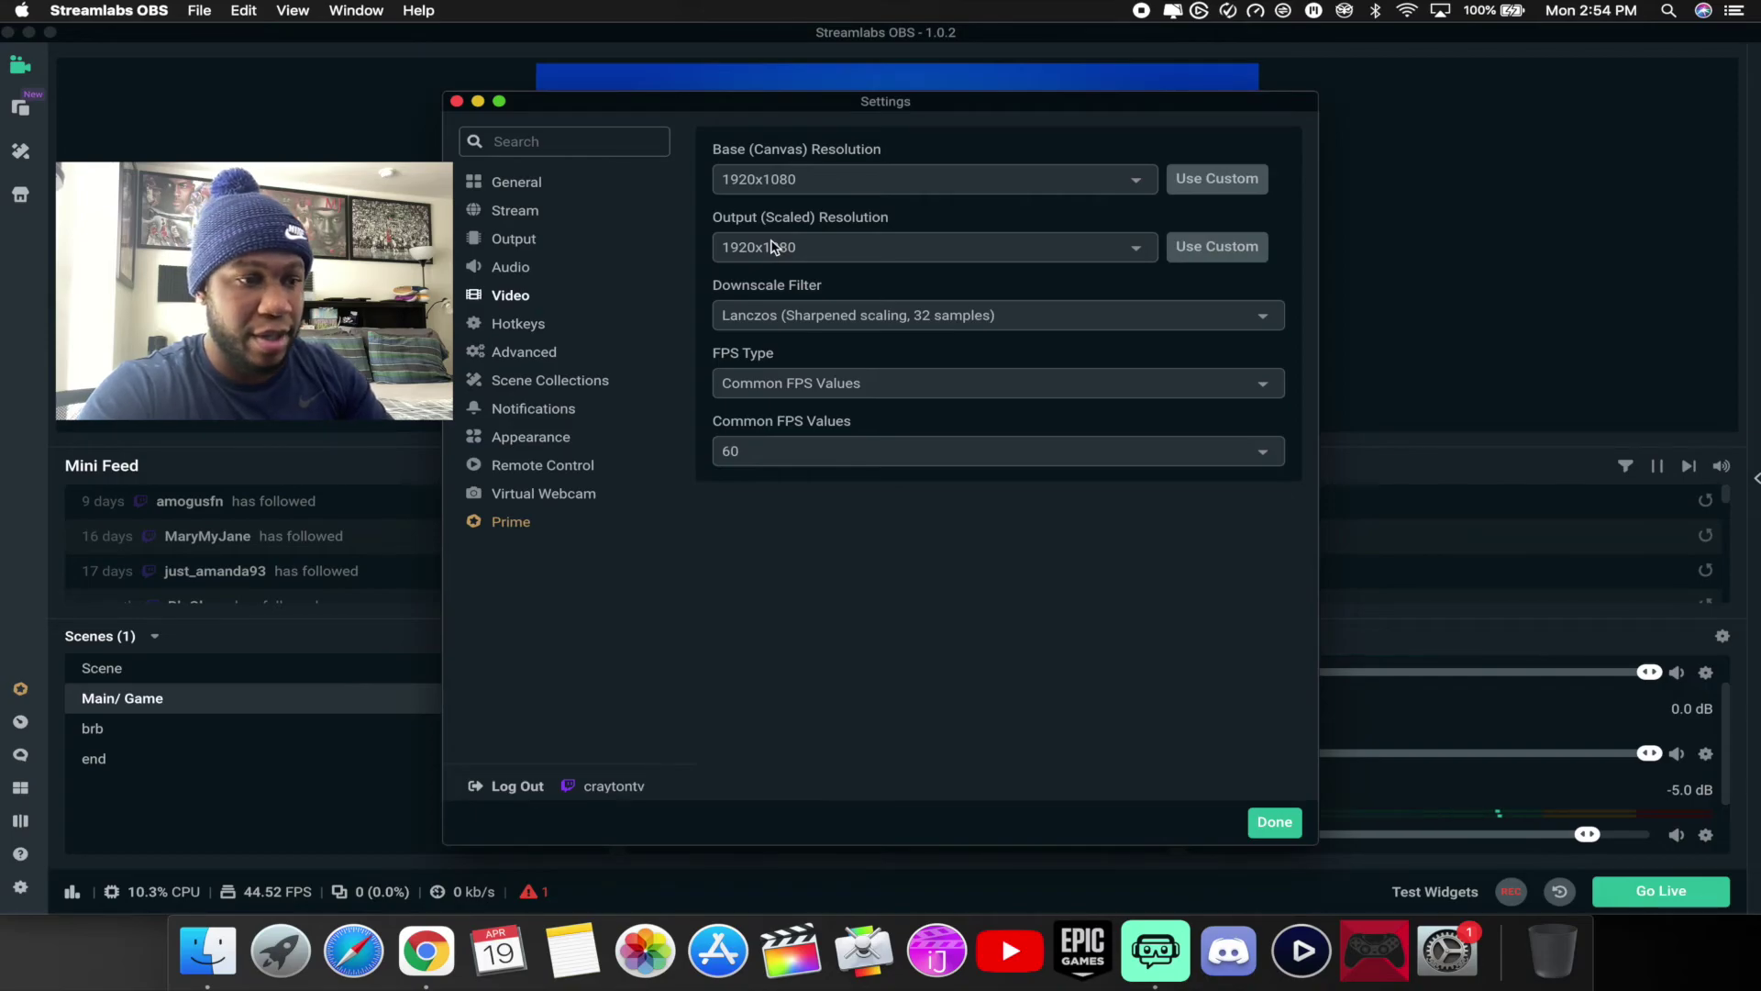
{"action": "left_click", "coordinate": [804, 323]}
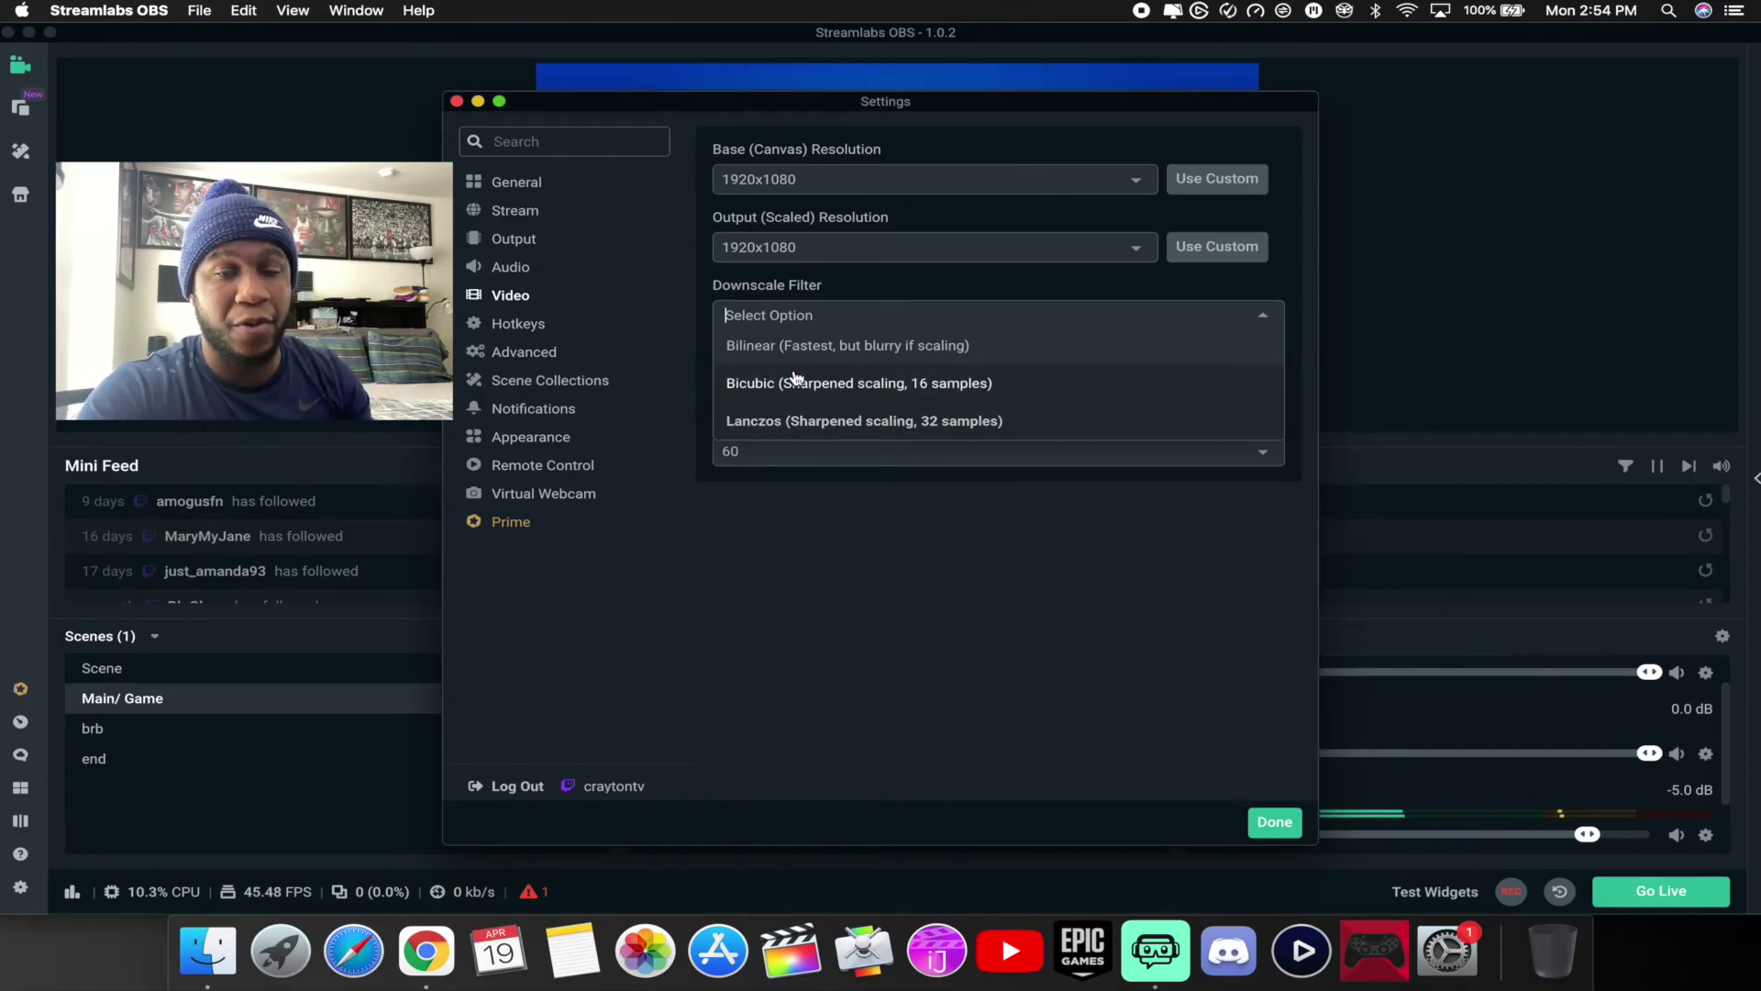
{"action": "left_click", "coordinate": [798, 420]}
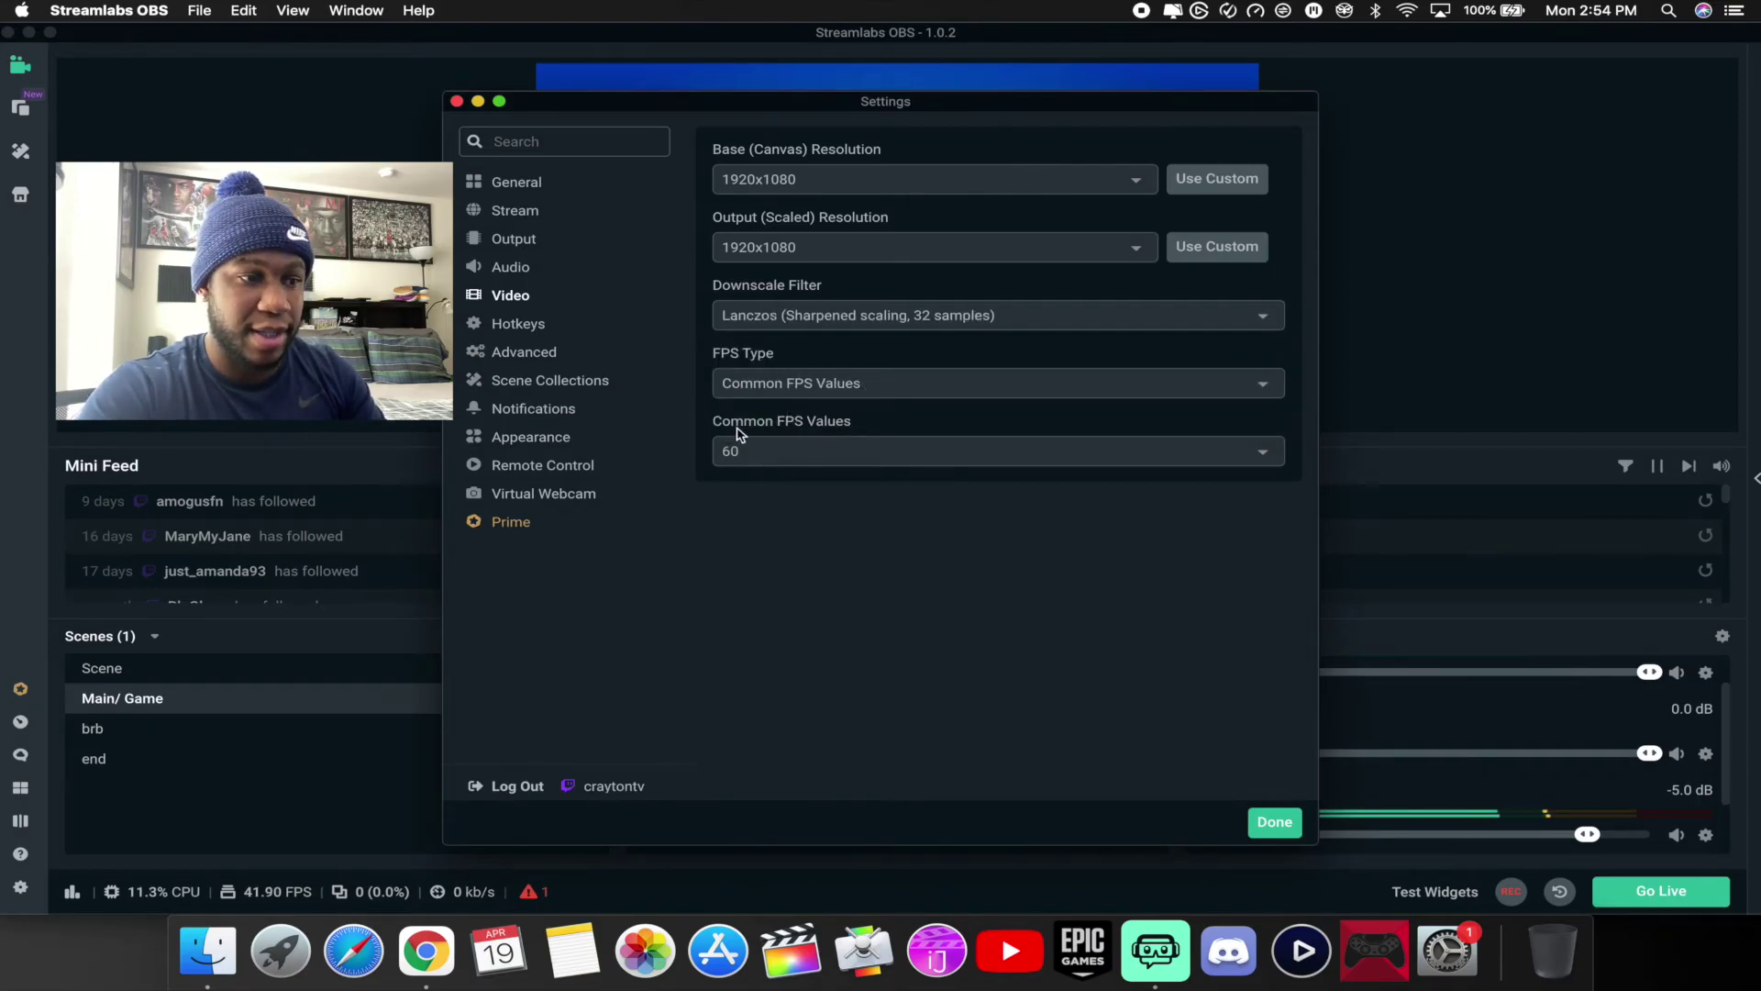
- Set the YUV Color Space to 709 in the advanced settings, check the remaining options and close the settings
{"action": "left_click", "coordinate": [516, 353]}
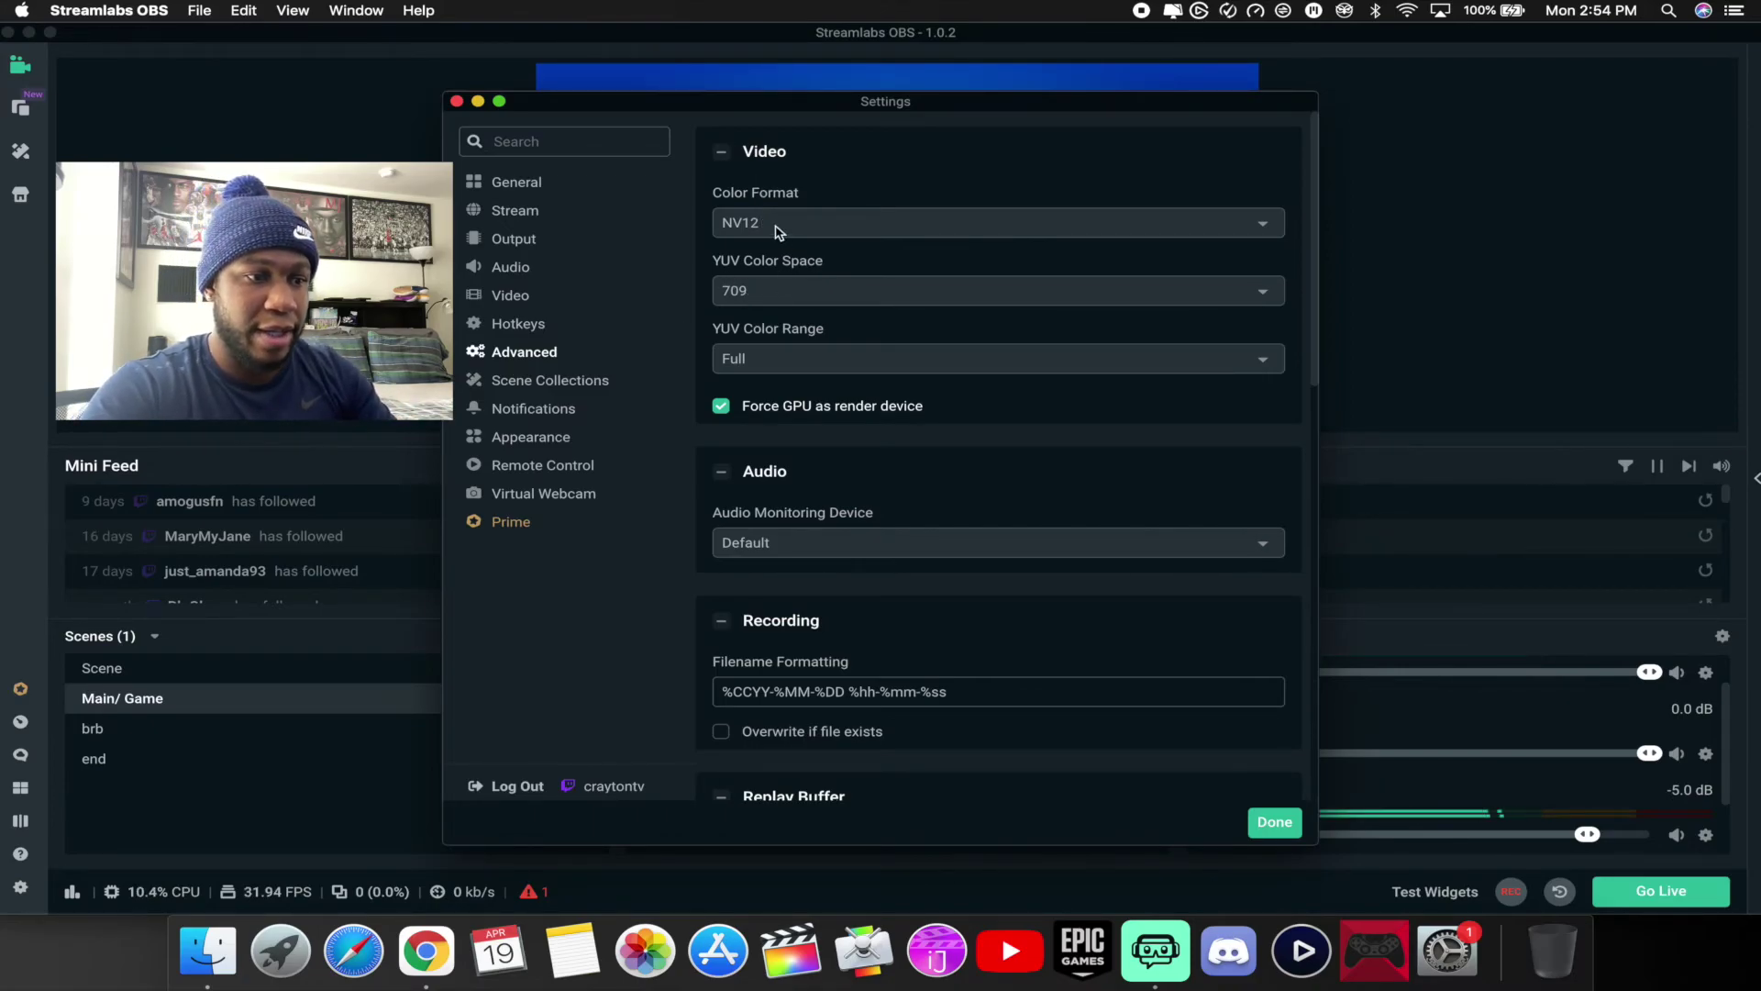
{"action": "left_click", "coordinate": [762, 290]}
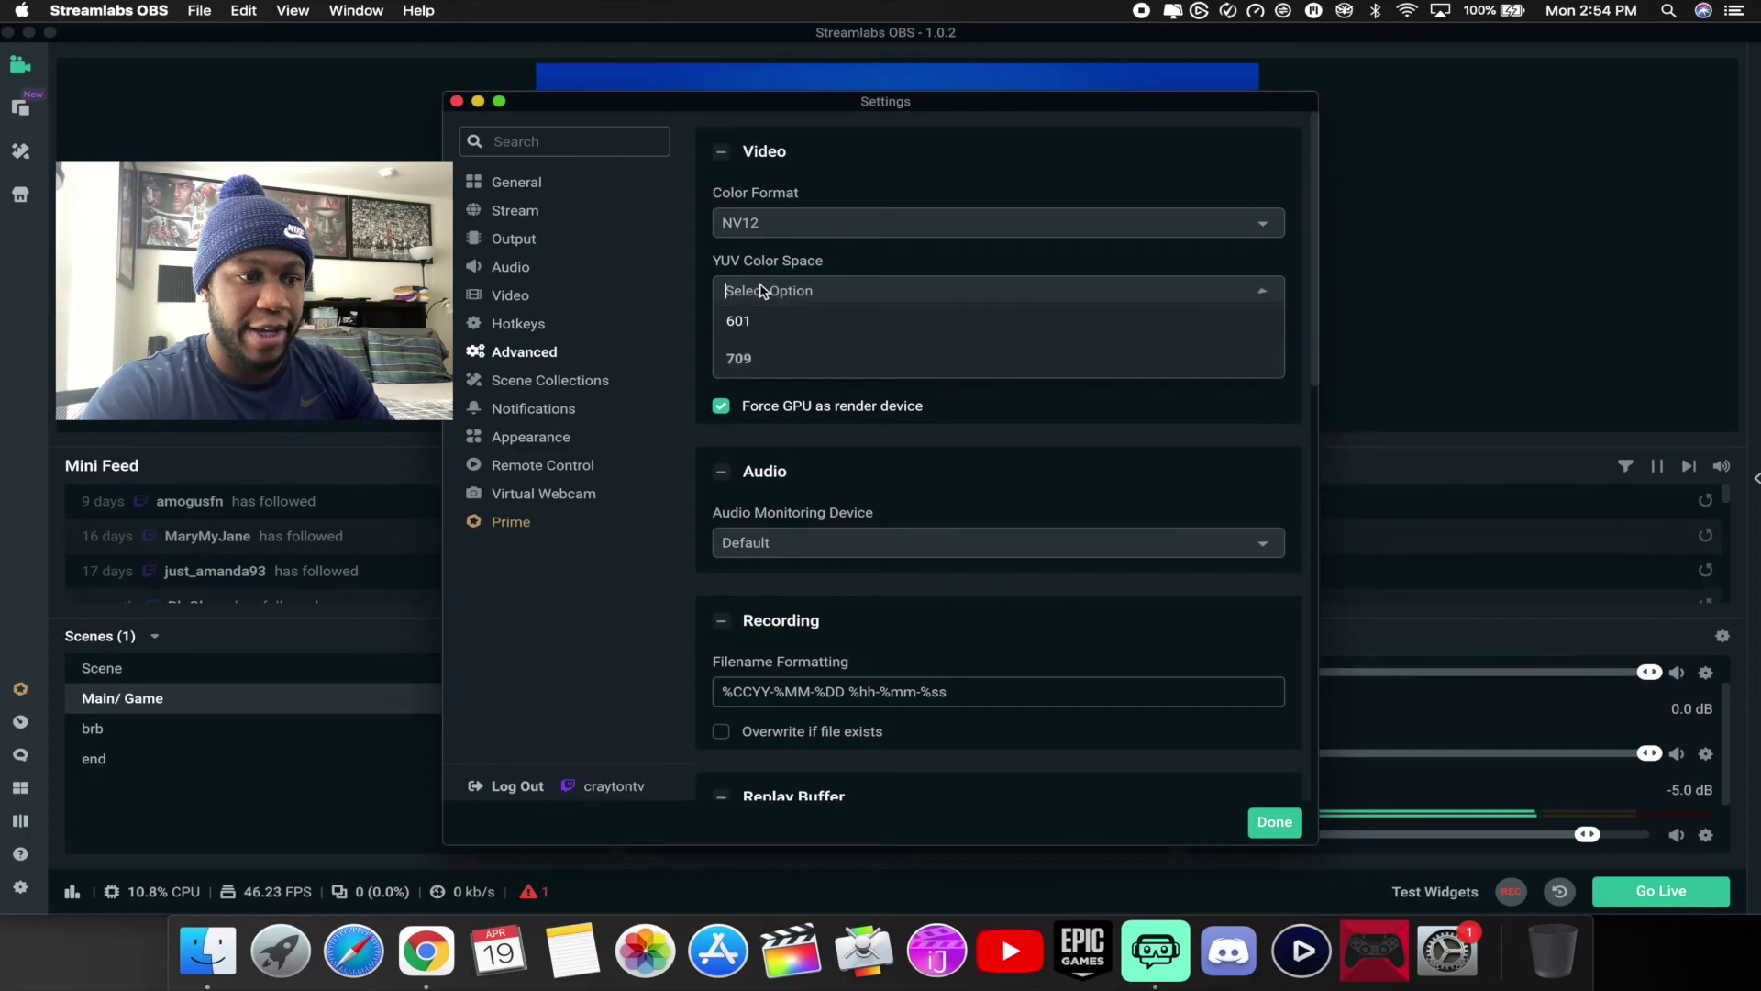
{"action": "left_click", "coordinate": [745, 358]}
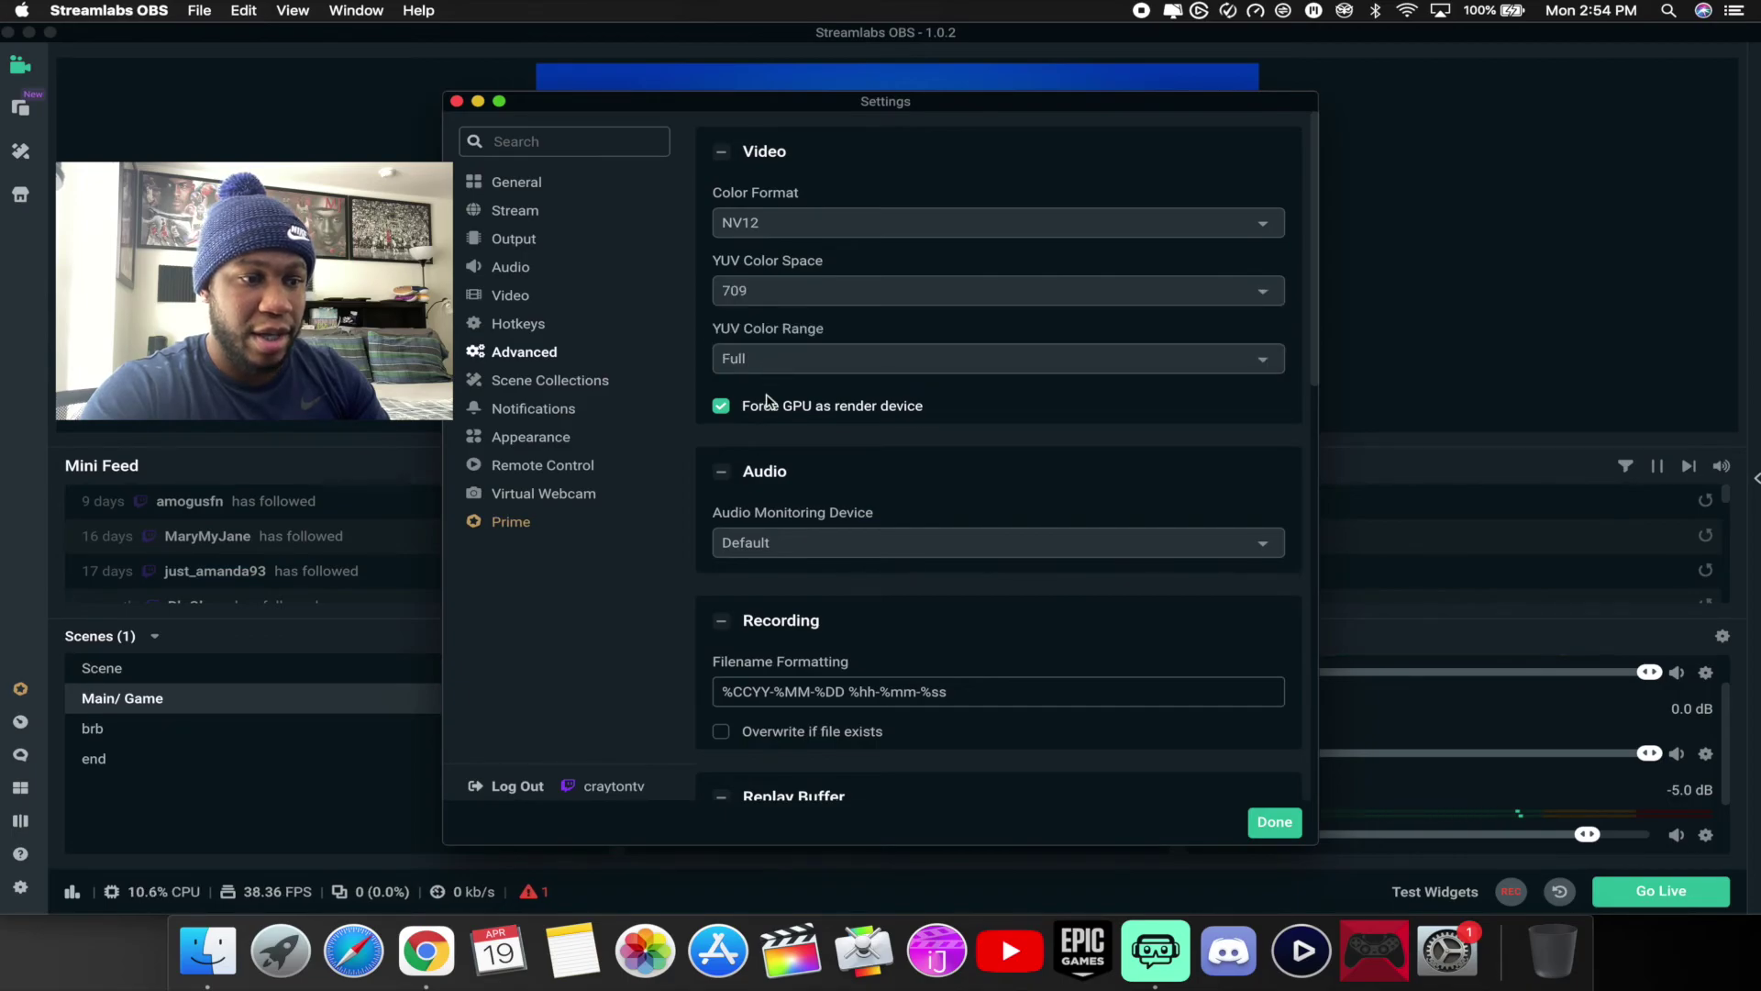
{"action": "scroll", "coordinate": [771, 411], "scroll_direction": "down", "scroll_amount": 15}
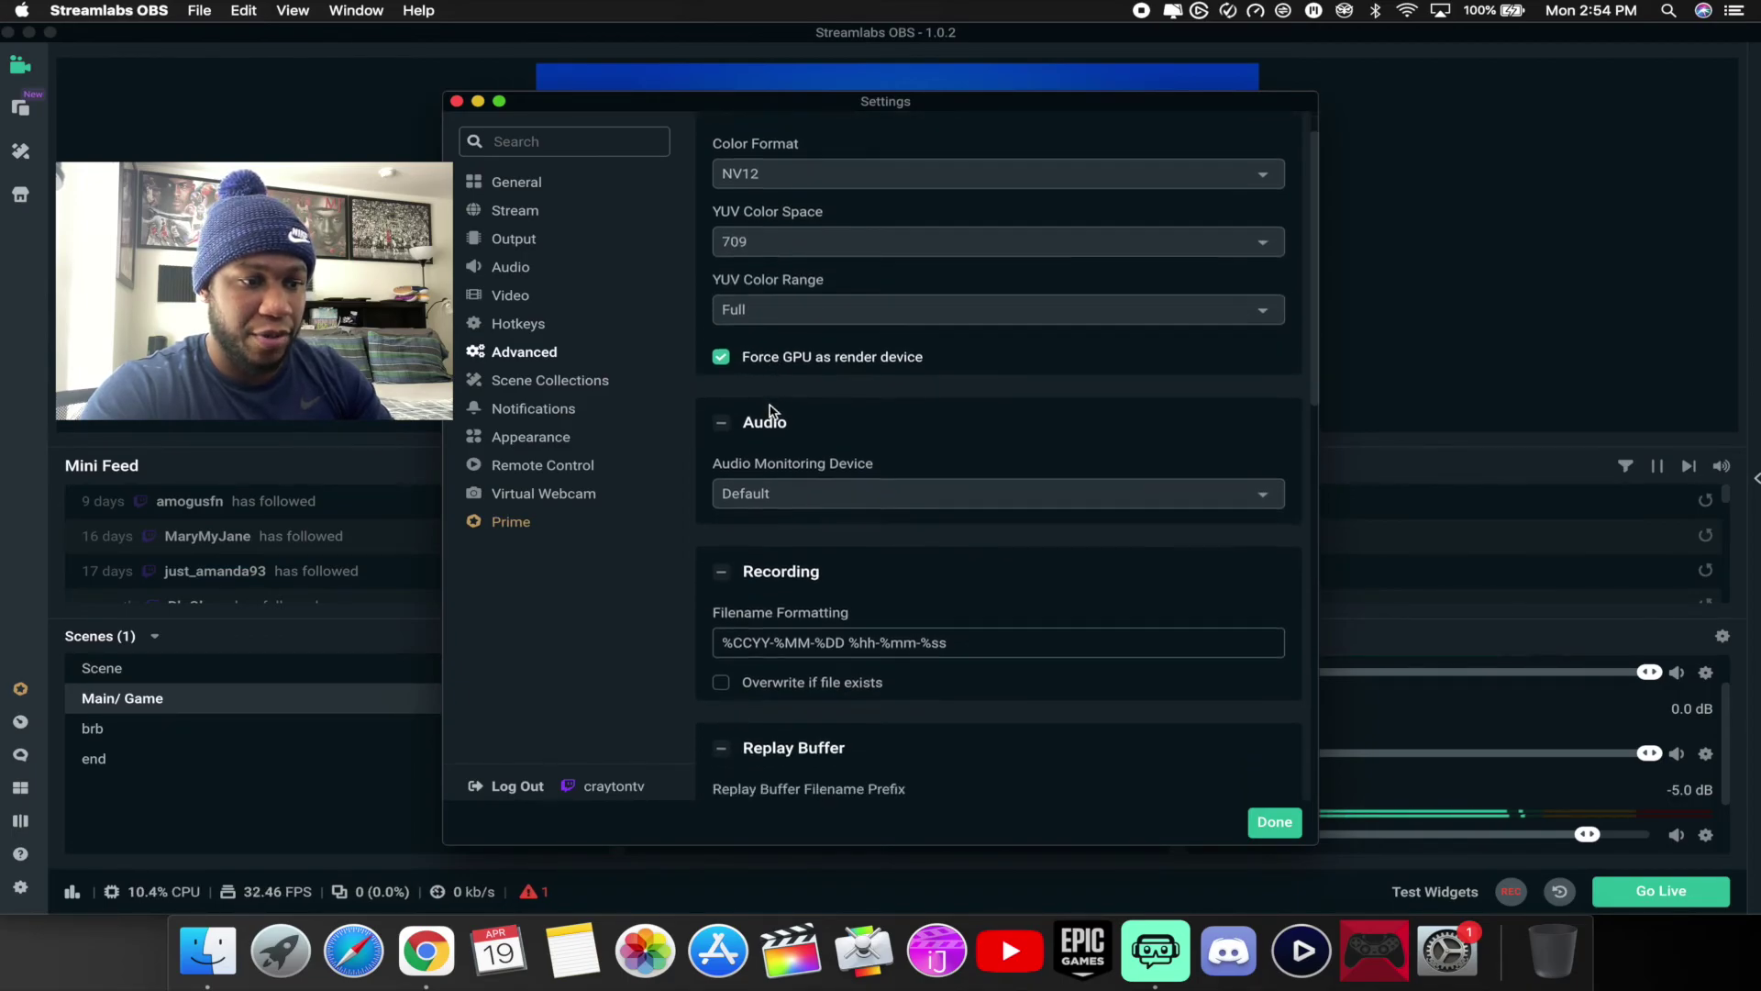
{"action": "scroll", "coordinate": [771, 411], "scroll_direction": "down", "scroll_amount": 5}
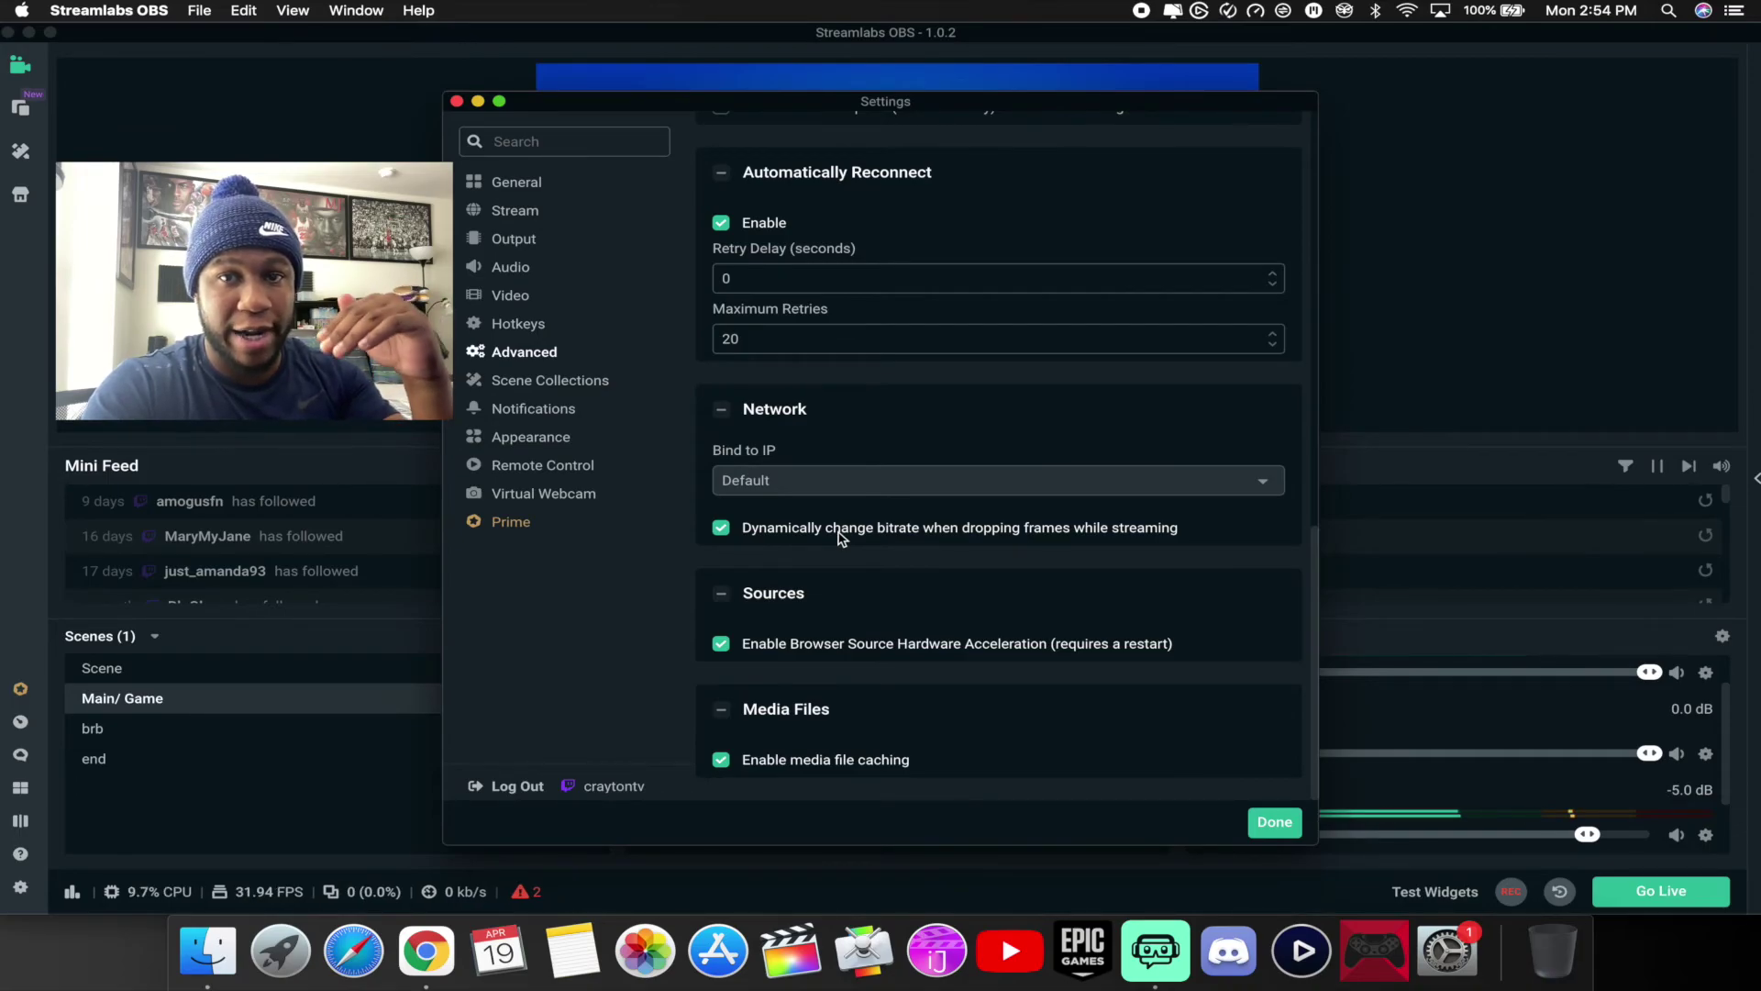
{"action": "left_click", "coordinate": [1275, 821]}
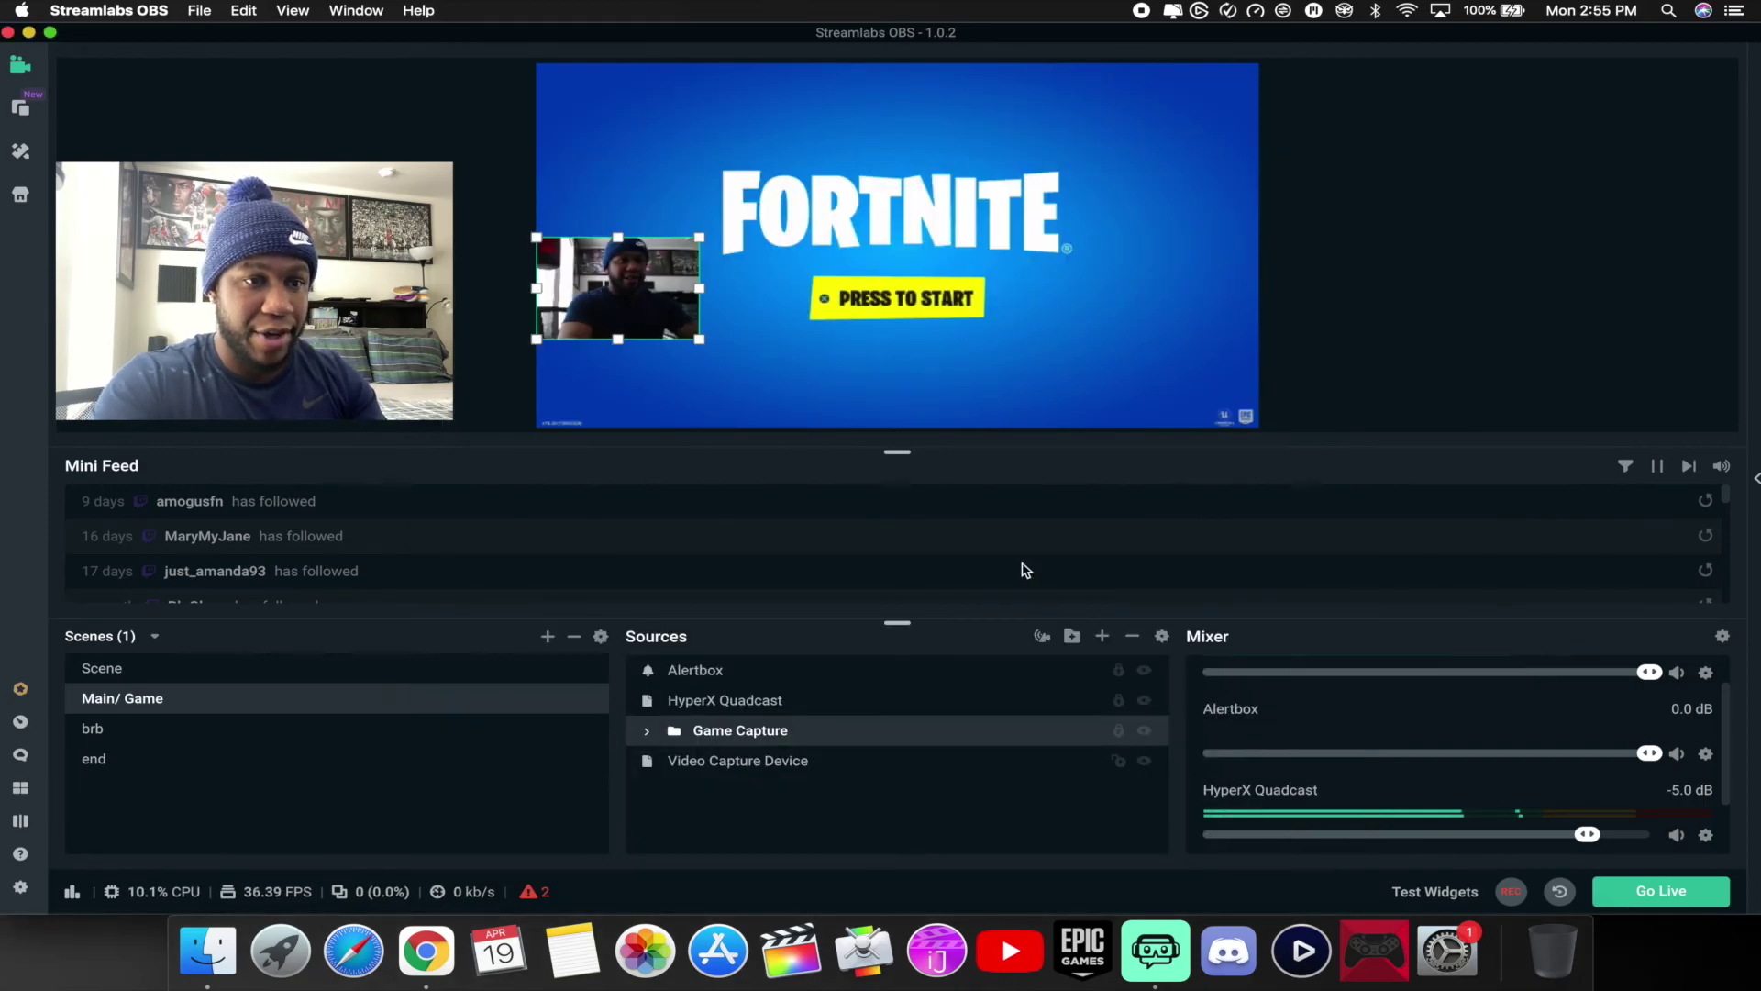